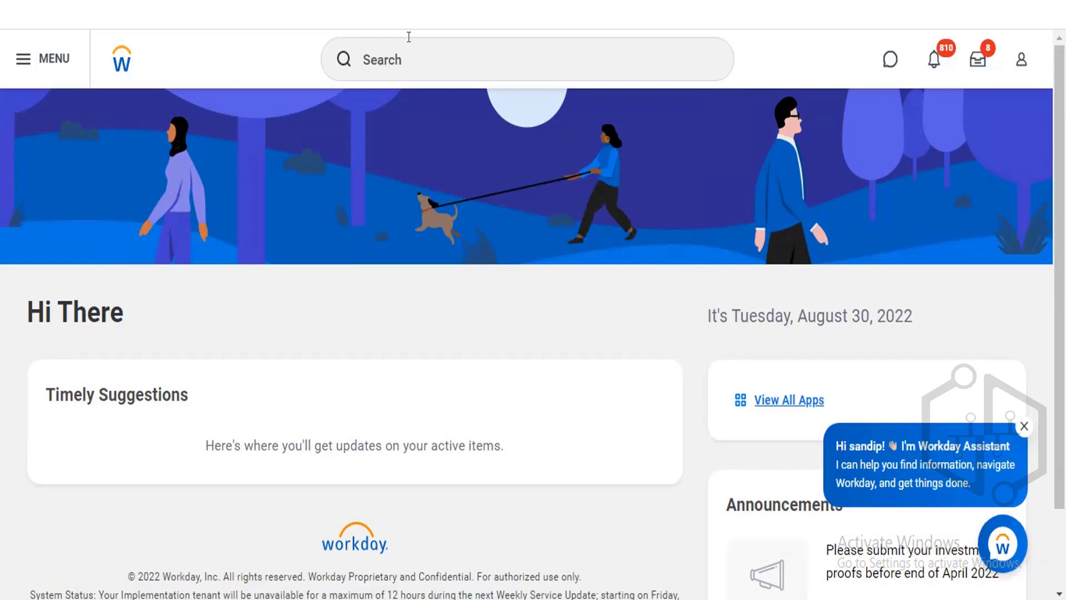
Open the Maintain Goal Completion Statuses task, review its statuses, and cancel out of it.
click(409, 59)
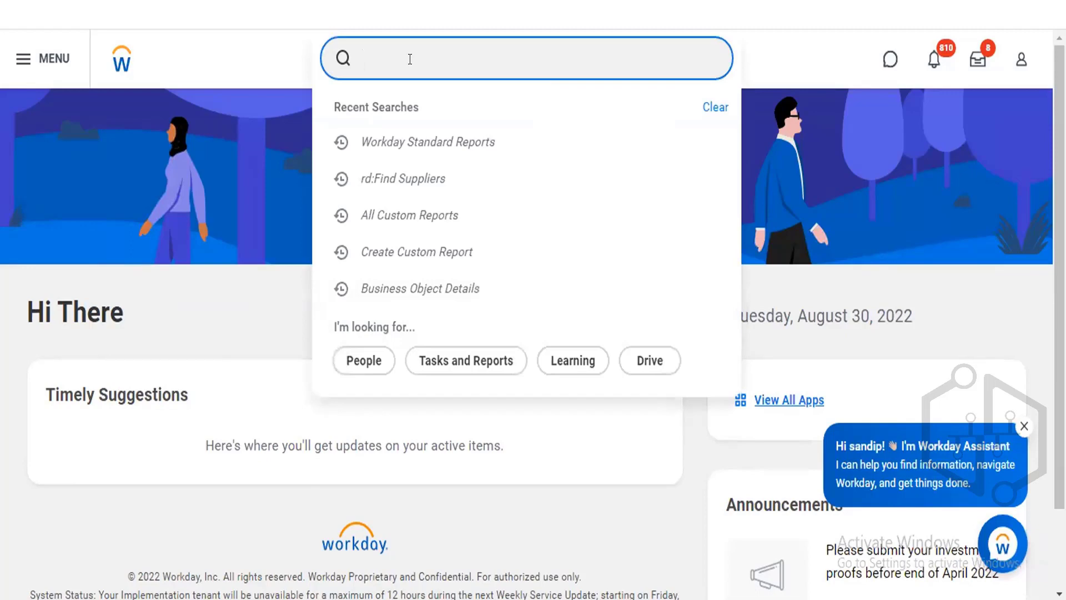
text(maintain goal comle)
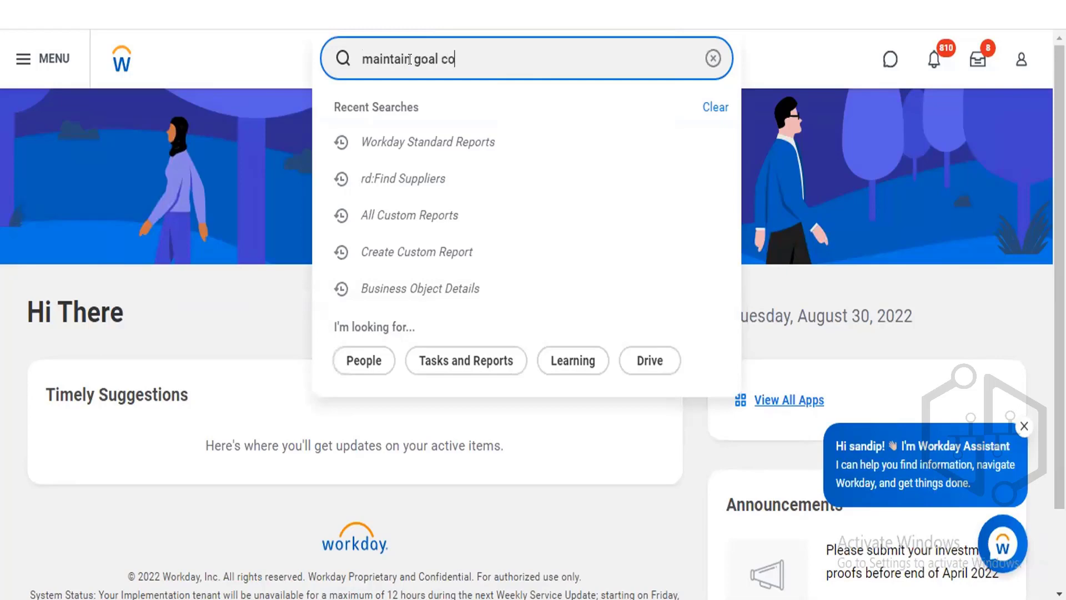
key(BackSpace)
key(BackSpace)
text(pl )
text(stst)
key(BackSpace)
key(BackSpace)
text(at)
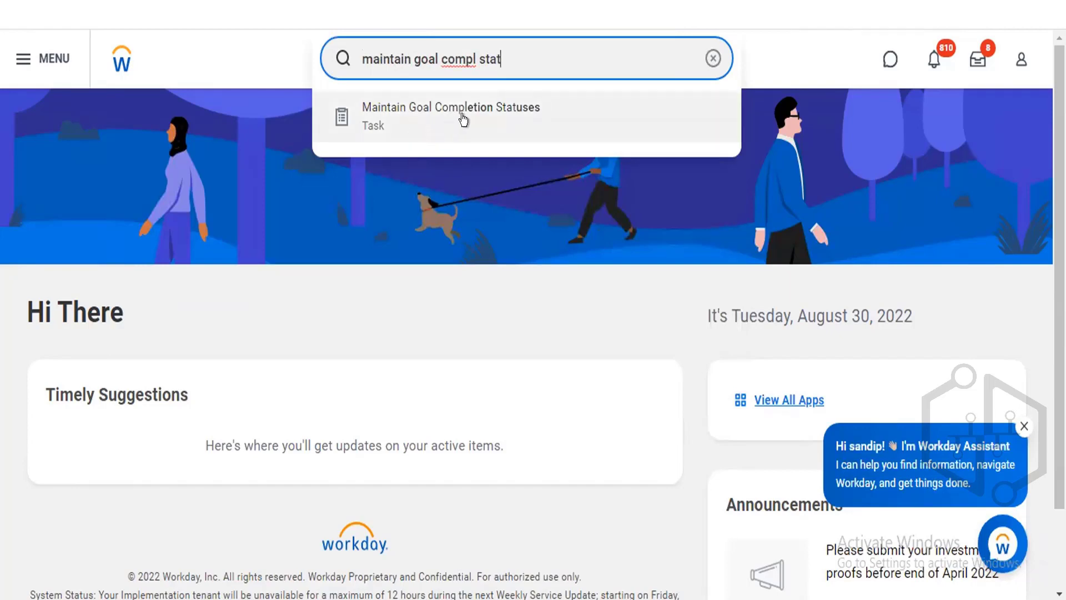
click(451, 116)
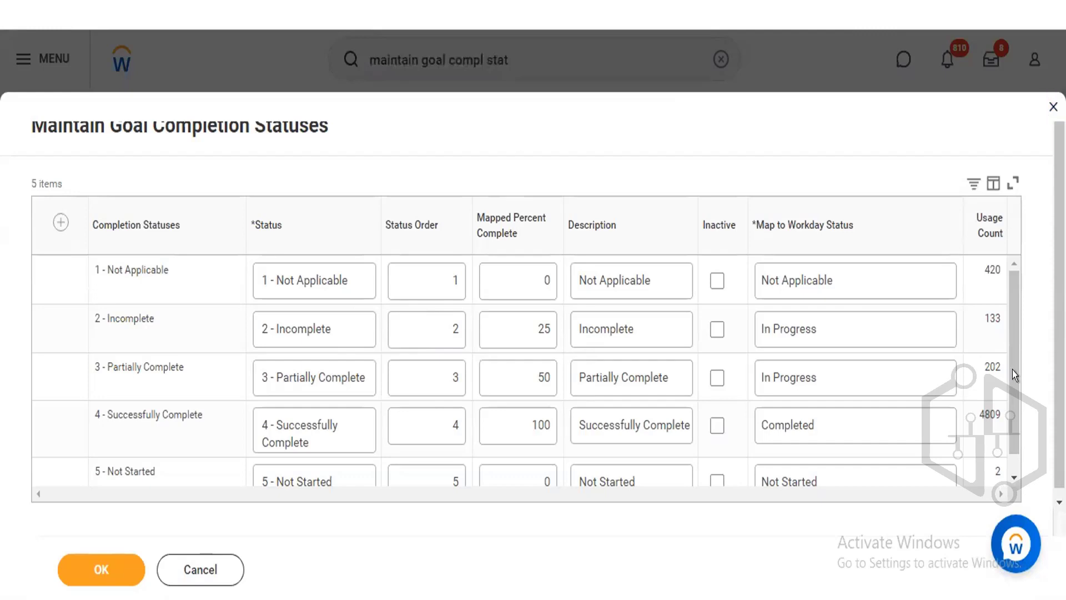
drag(1012, 370, 1011, 393)
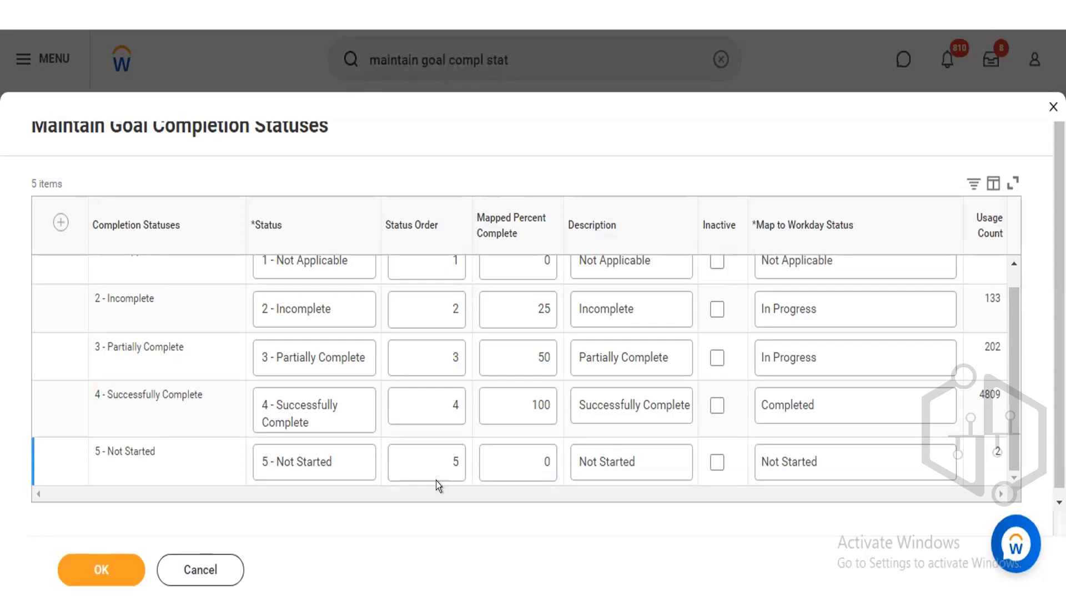
click(170, 562)
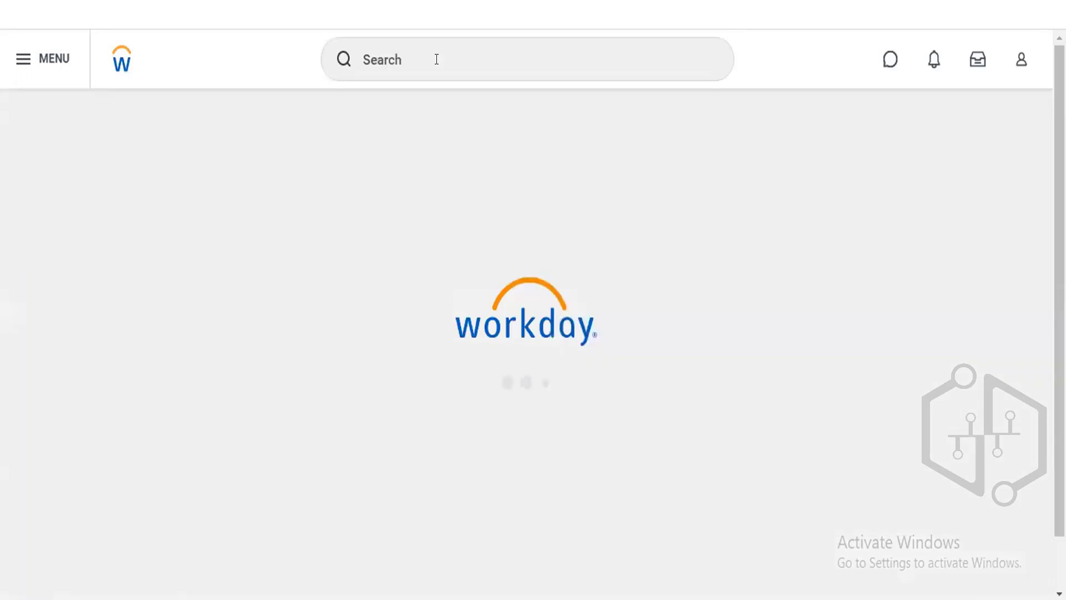
Search for and open the Create Goal Template Rule task.
click(437, 59)
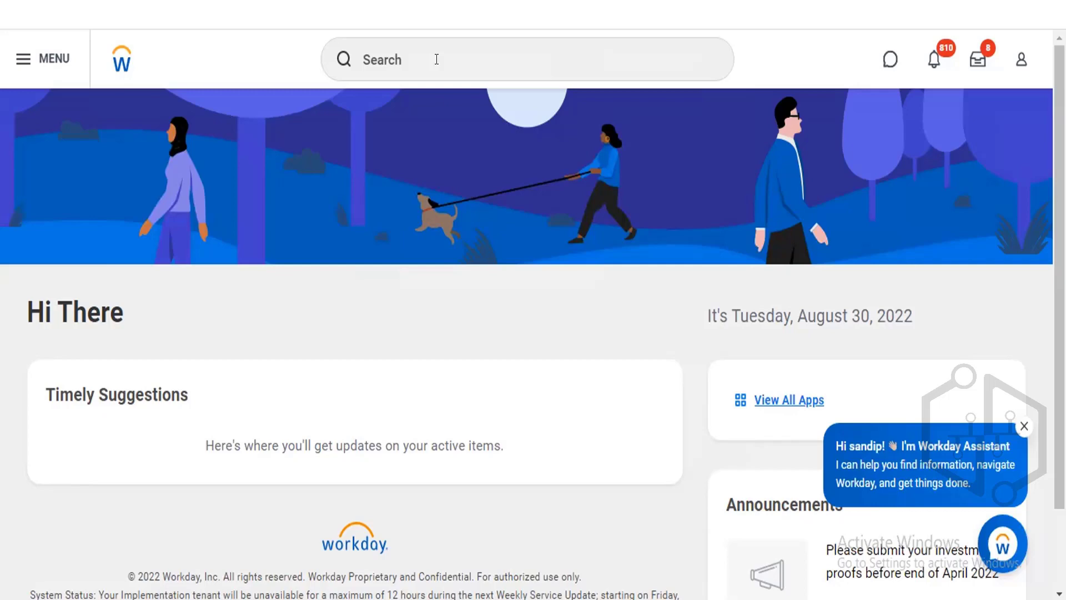
click(436, 59)
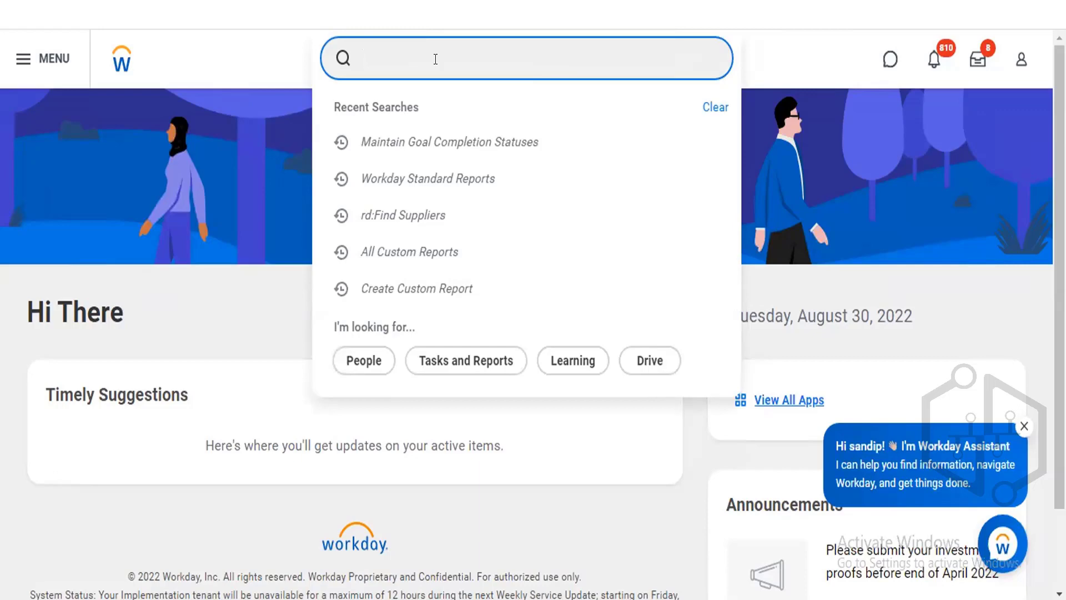
text(creat)
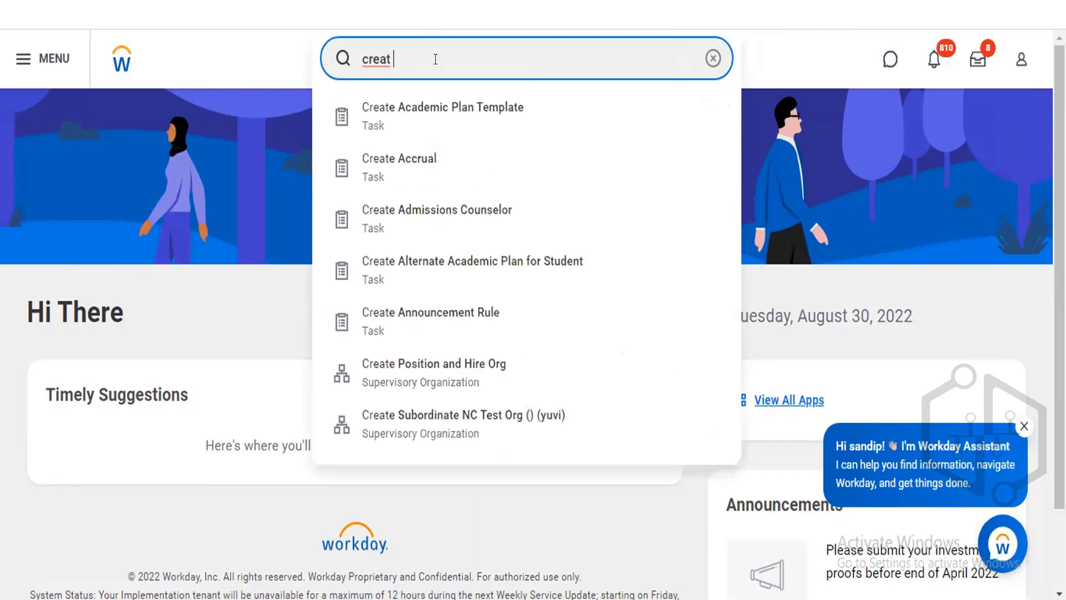
text( goal templ)
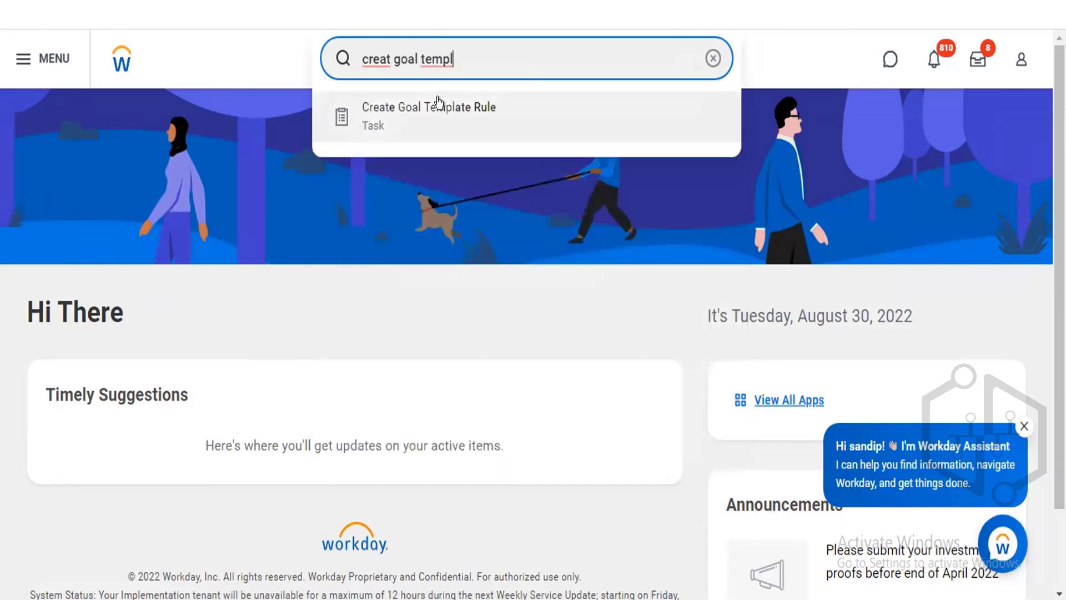
click(437, 100)
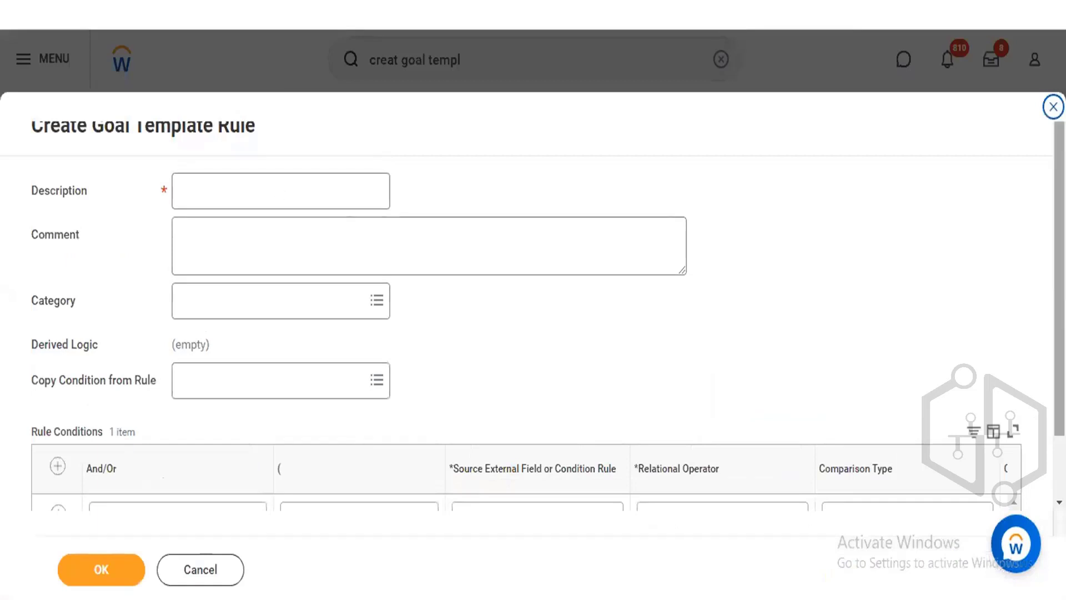
Enter Completed as the goal template rule's description.
scroll(735, 383, down, 2)
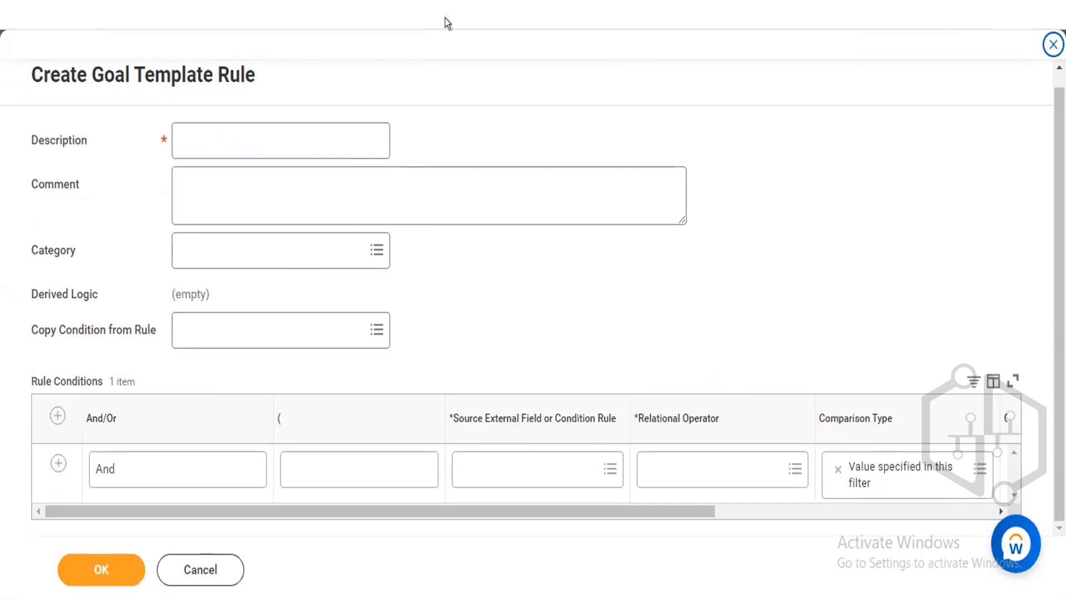
double_click(283, 136)
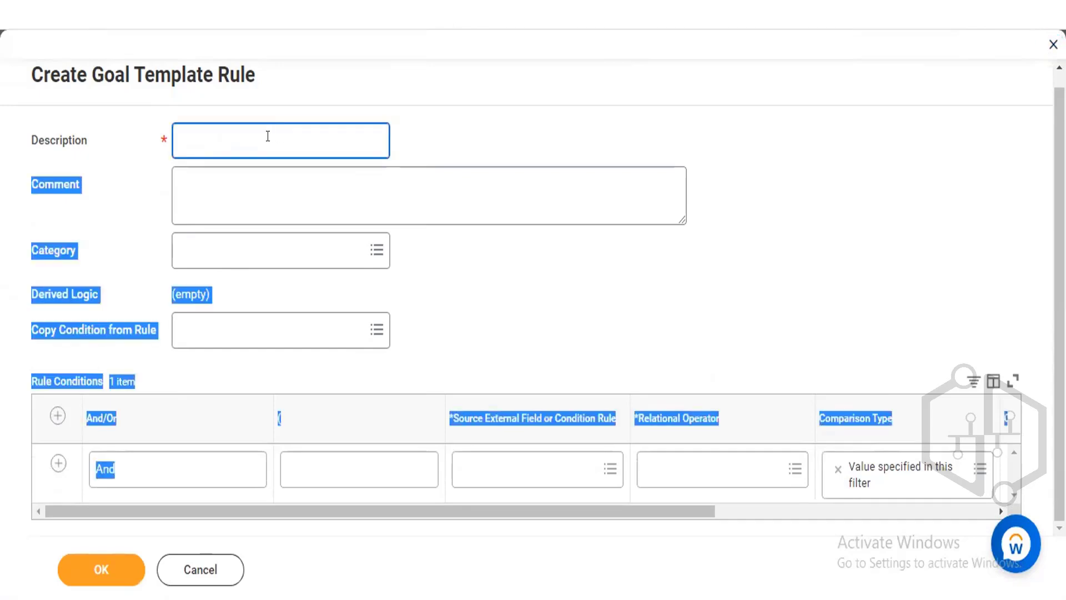
click(268, 136)
text(Completed)
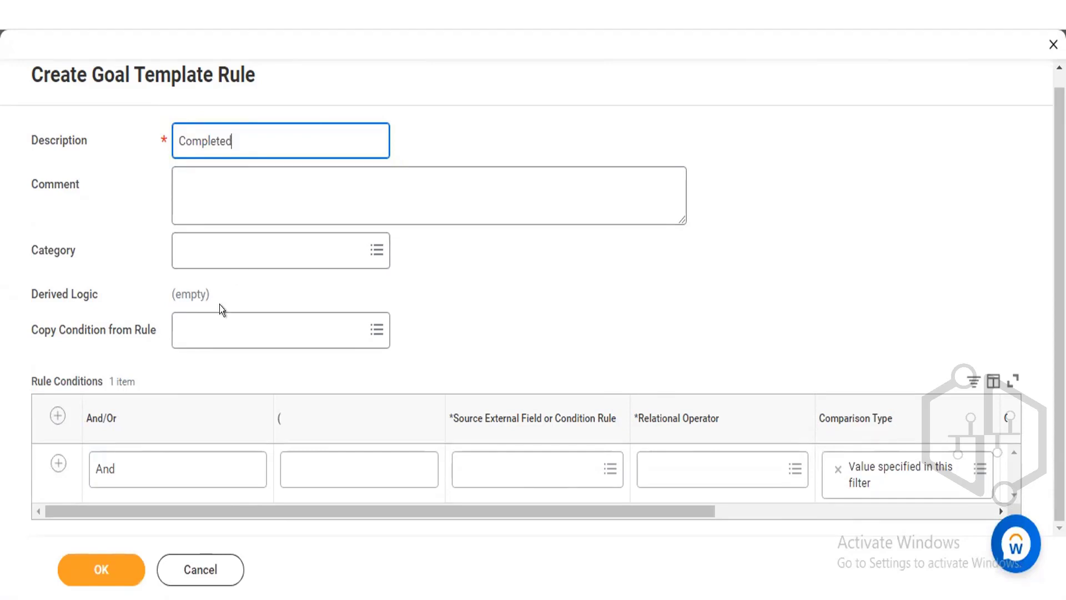
Copy the conditions from the existing Completed rule into the goal template rule.
click(219, 324)
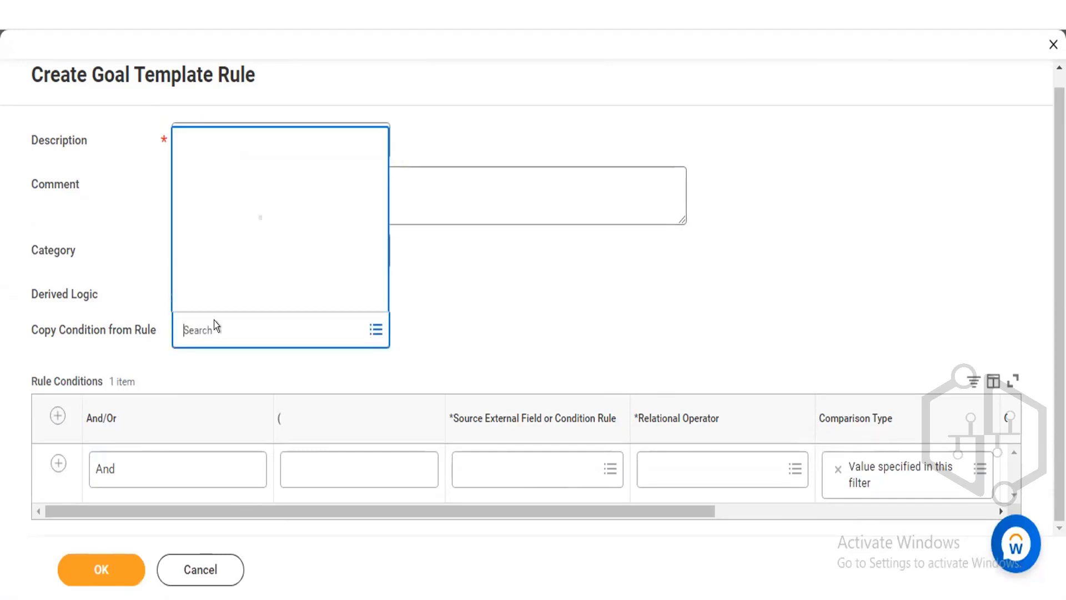
text(completed)
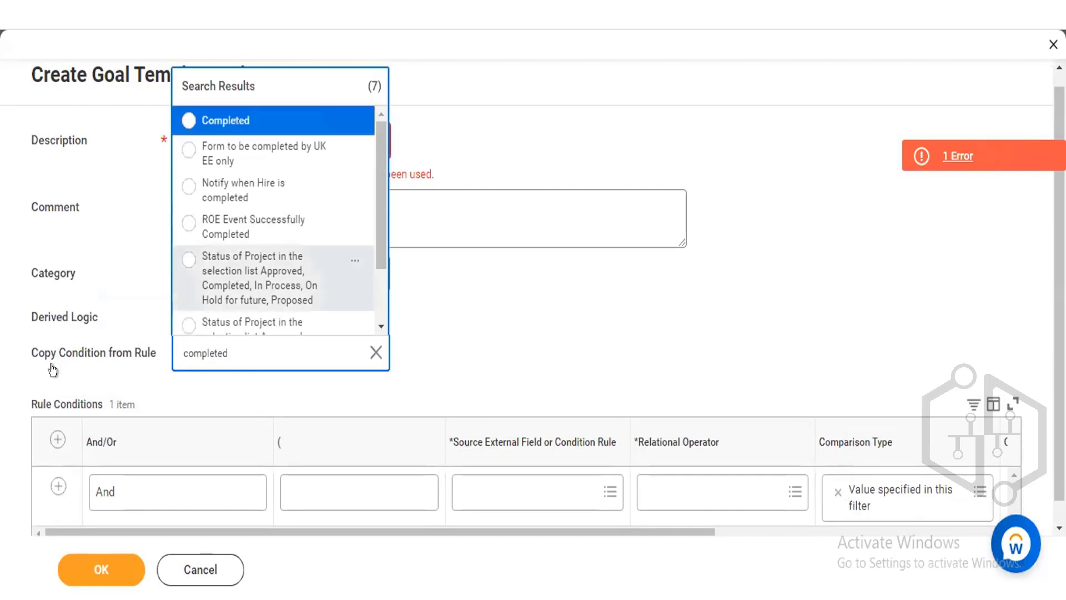
mouse_move(98, 362)
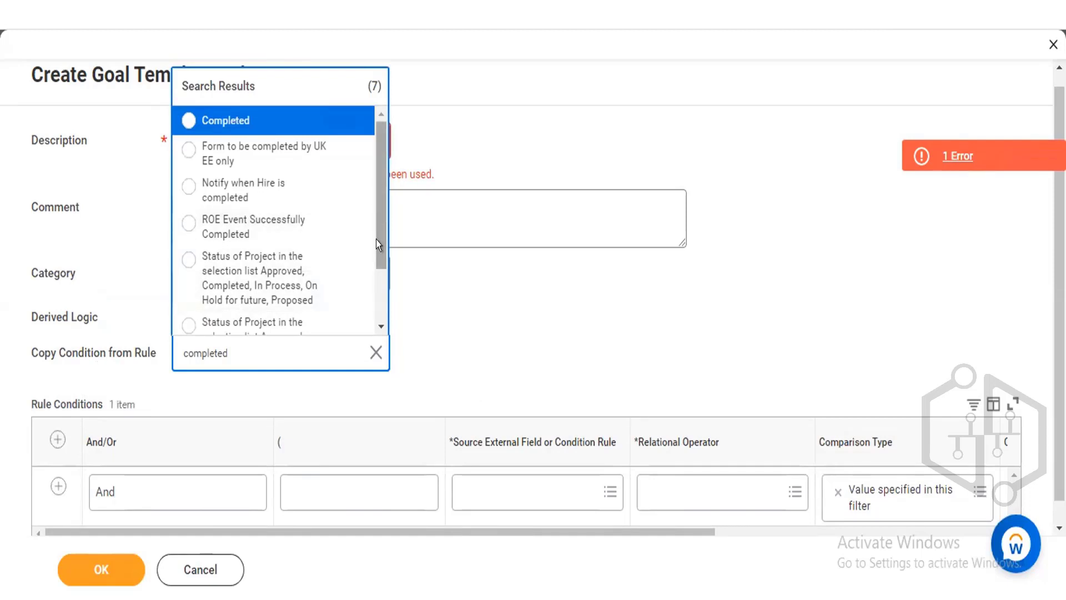
scroll(376, 245, down, 1)
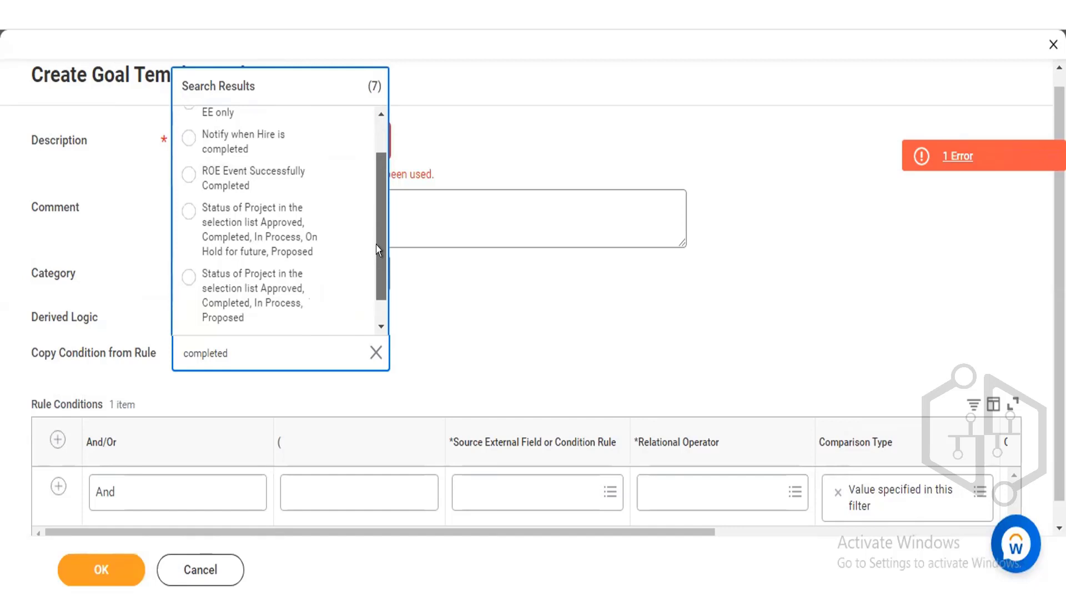
drag(376, 244, 376, 244)
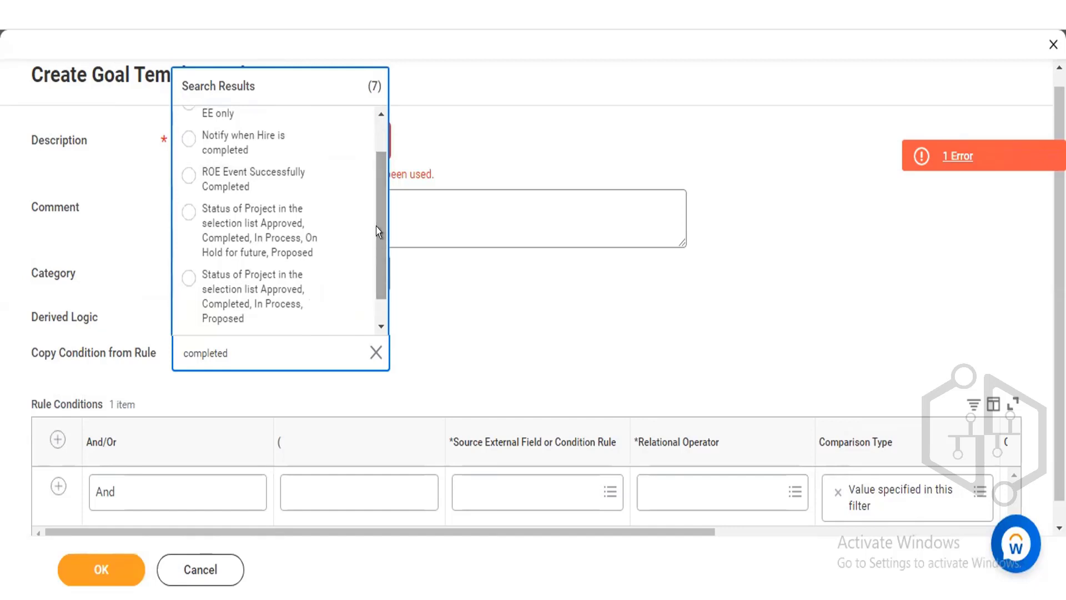
drag(375, 227, 274, 117)
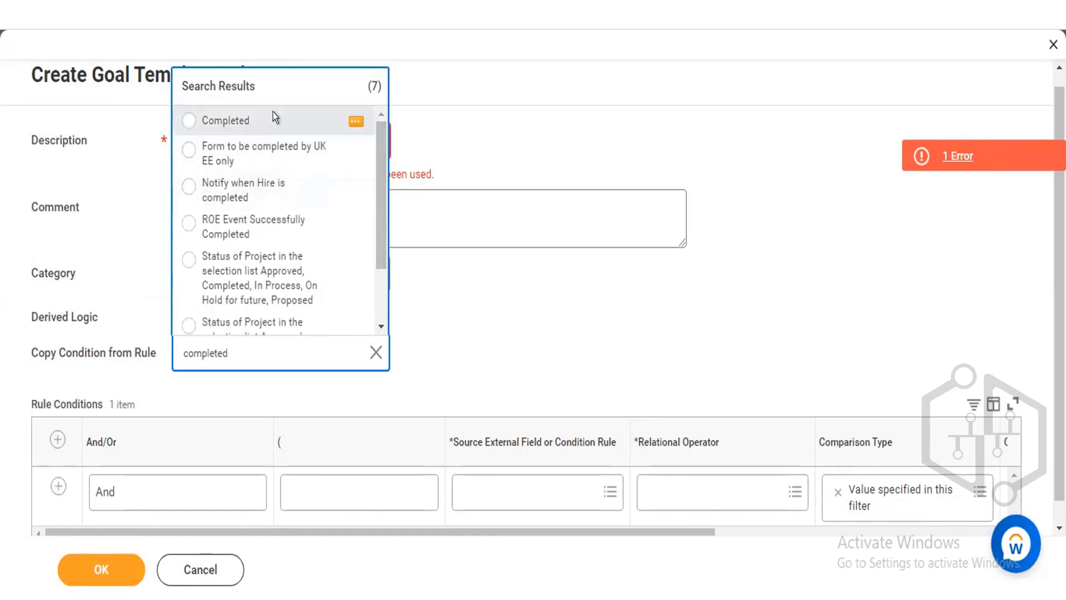
click(273, 117)
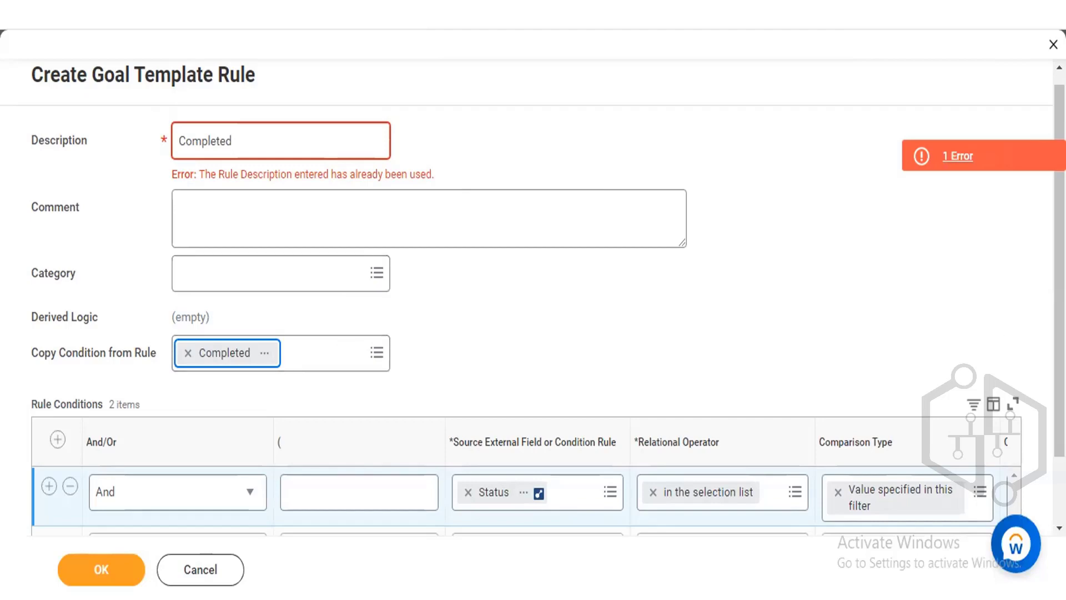
Remove the empty second condition row, then cancel the goal template rule without saving.
scroll(444, 447, down, 1)
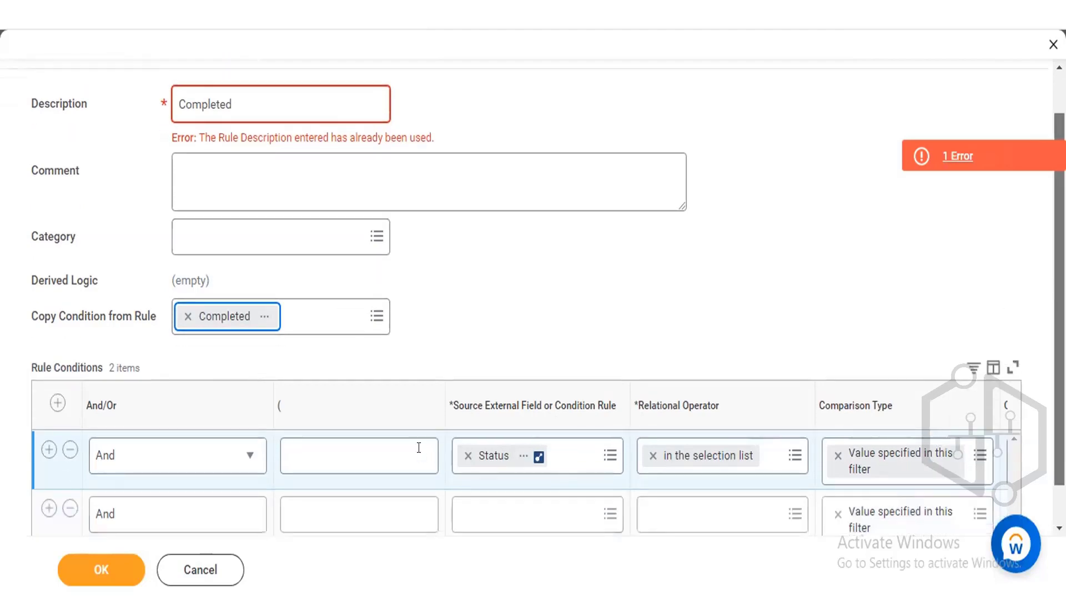
click(70, 507)
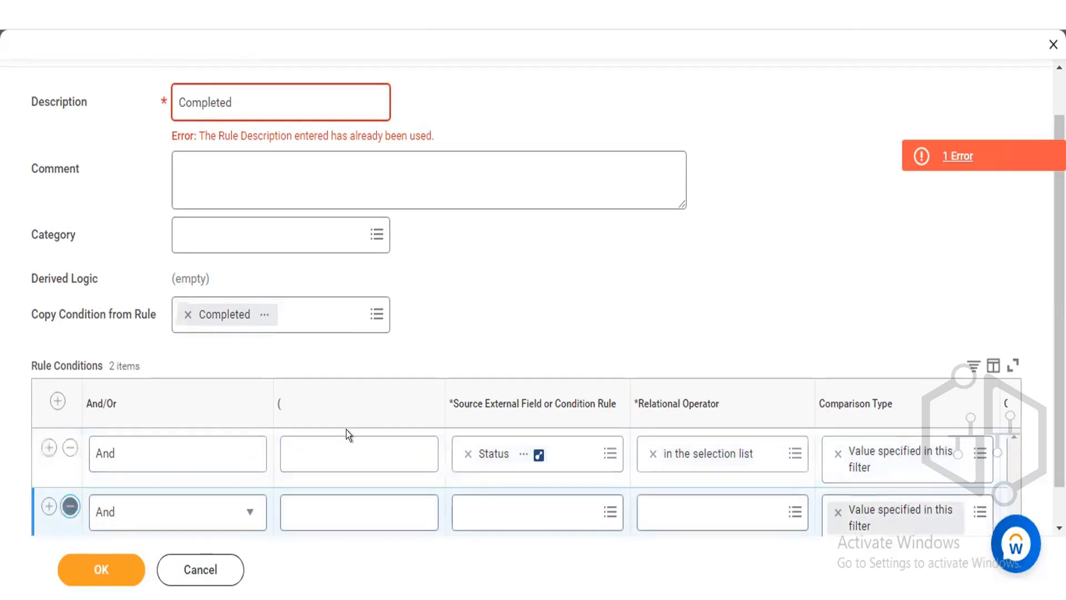
click(69, 506)
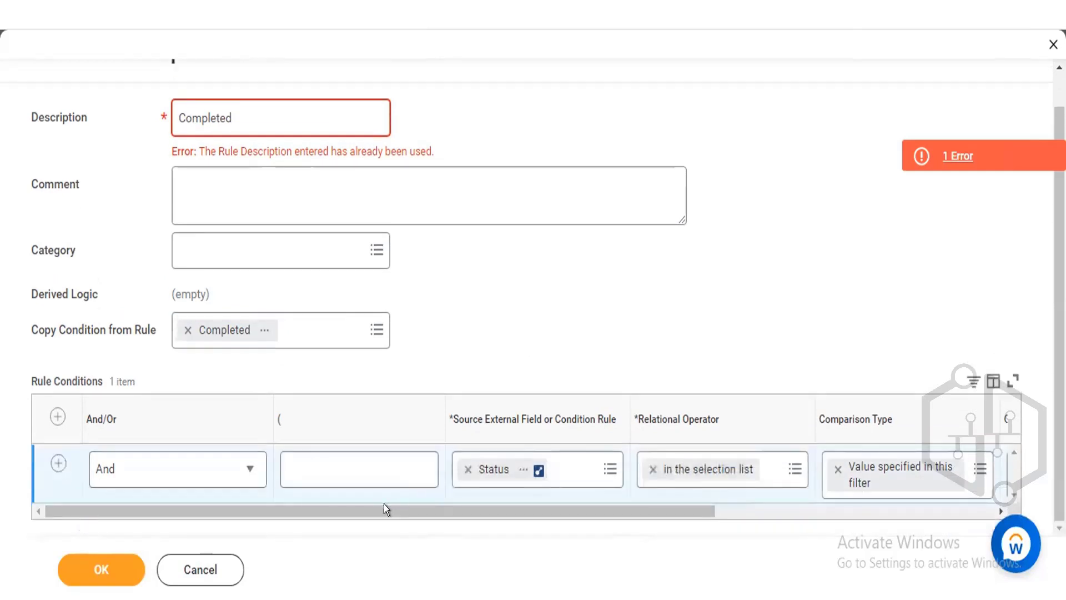
drag(384, 505, 449, 504)
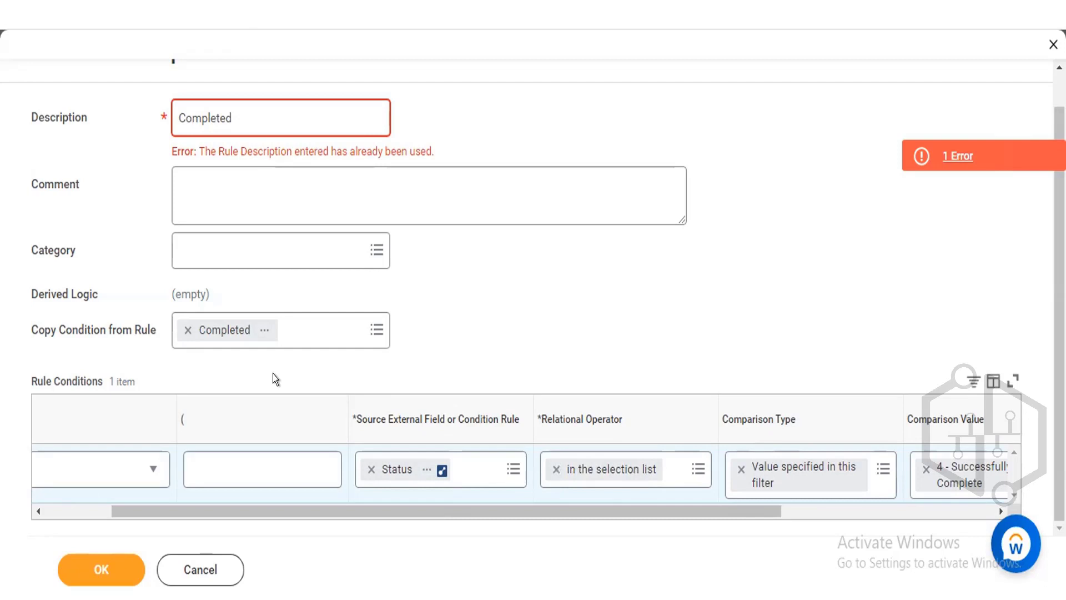
click(188, 330)
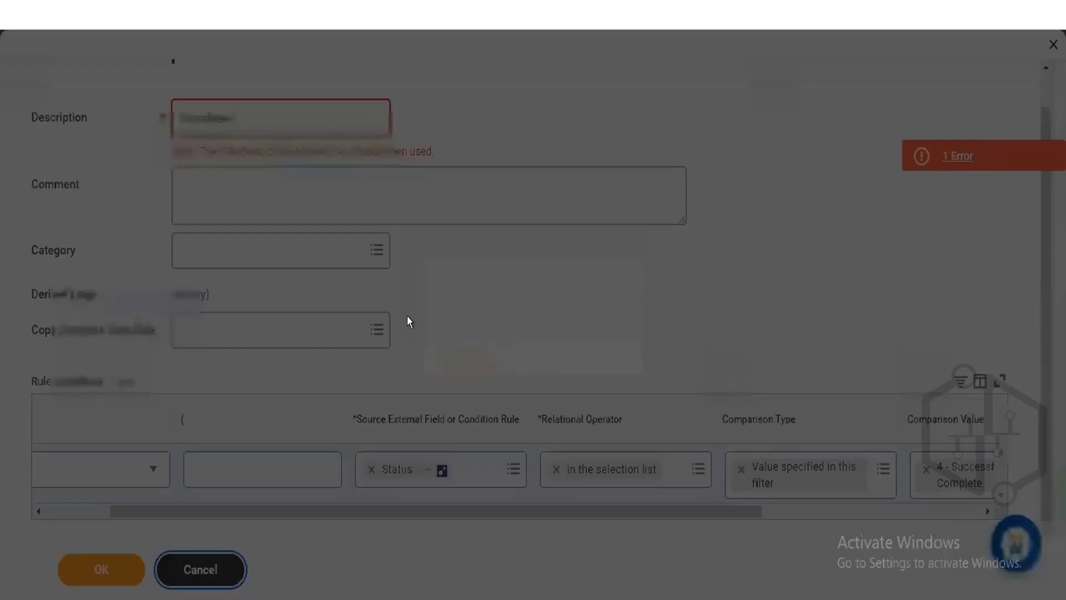
click(448, 350)
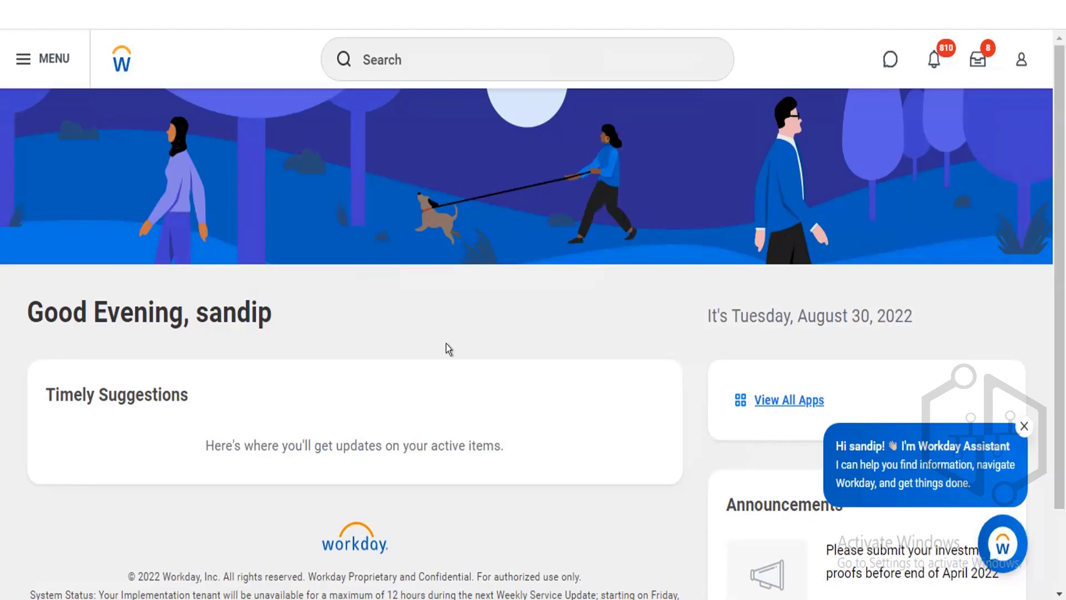
Search for and open the Create Compensation Eligibility Rule task.
click(411, 68)
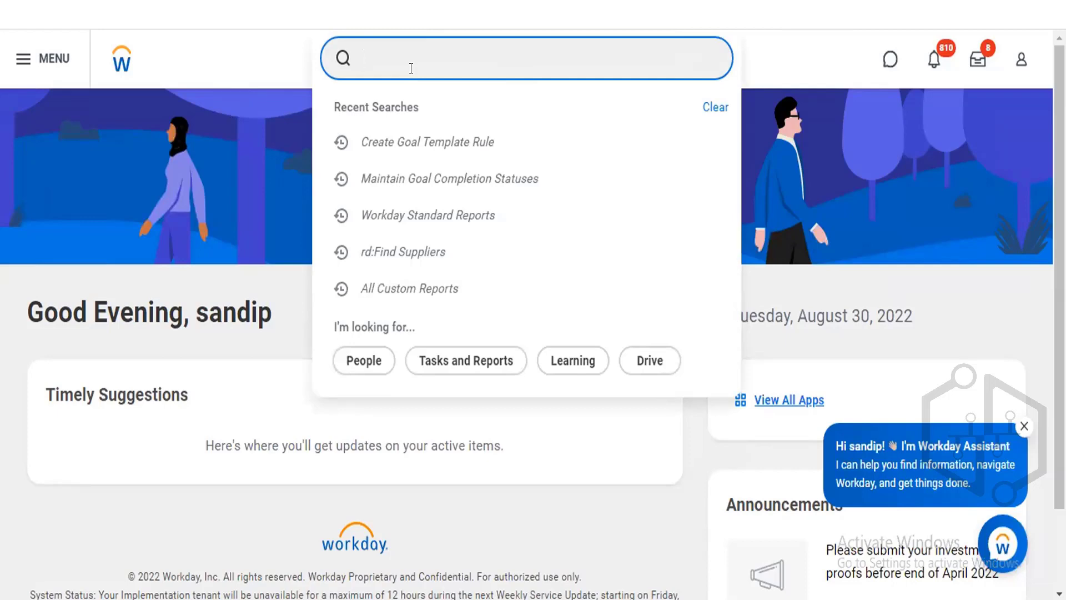
text(creat)
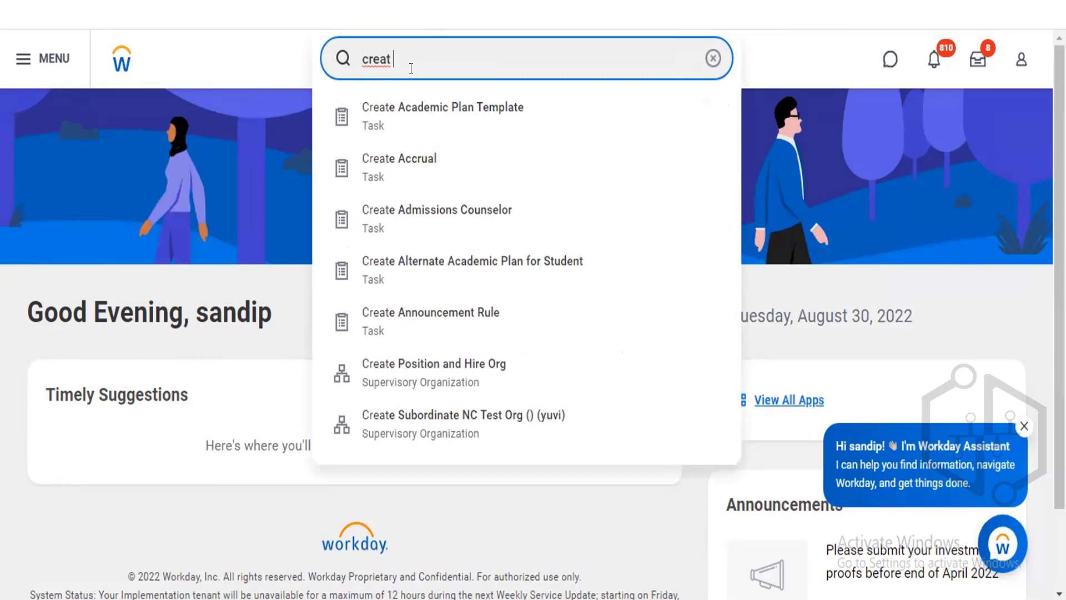
text( eligib)
key(BackSpace)
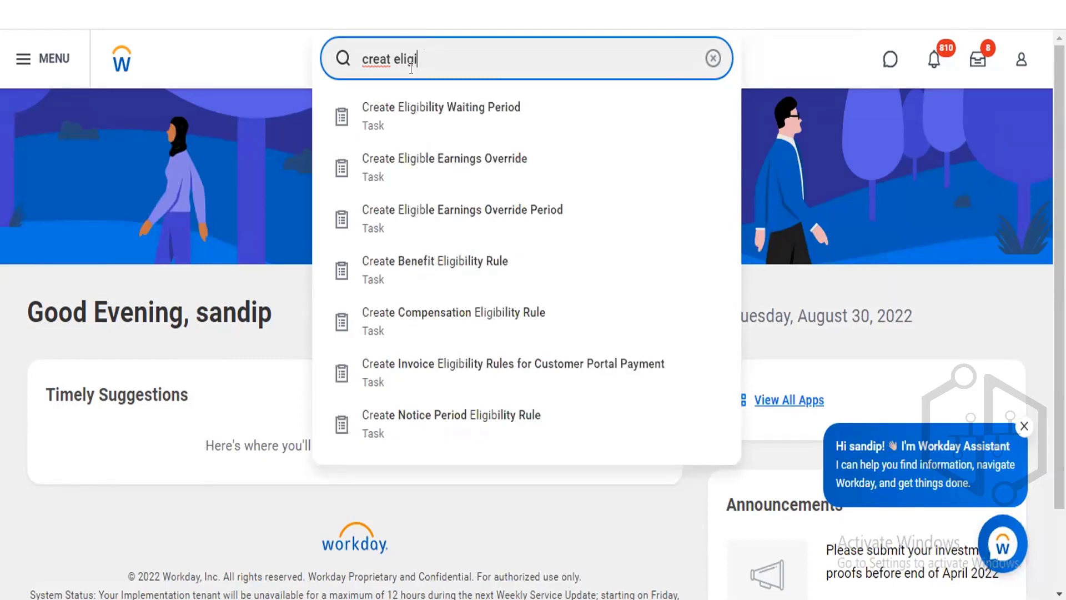
text(rule)
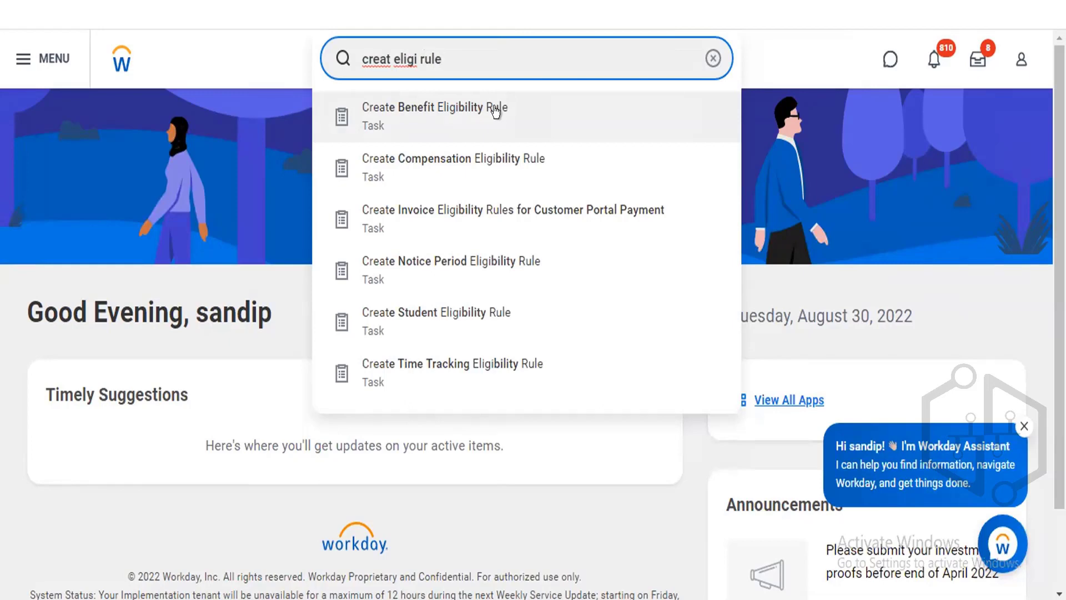
click(476, 173)
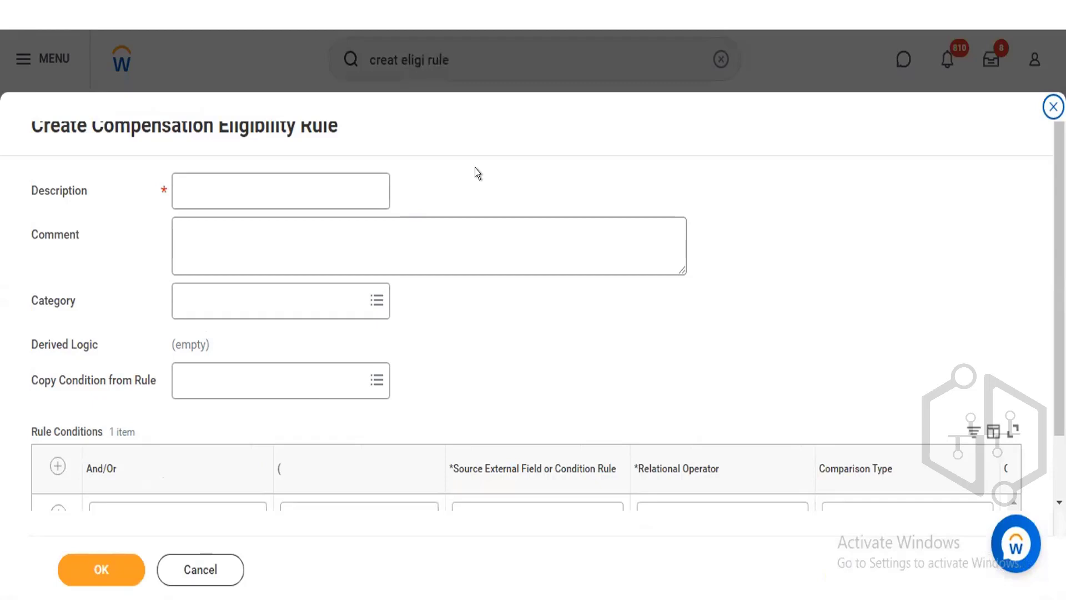
click(233, 198)
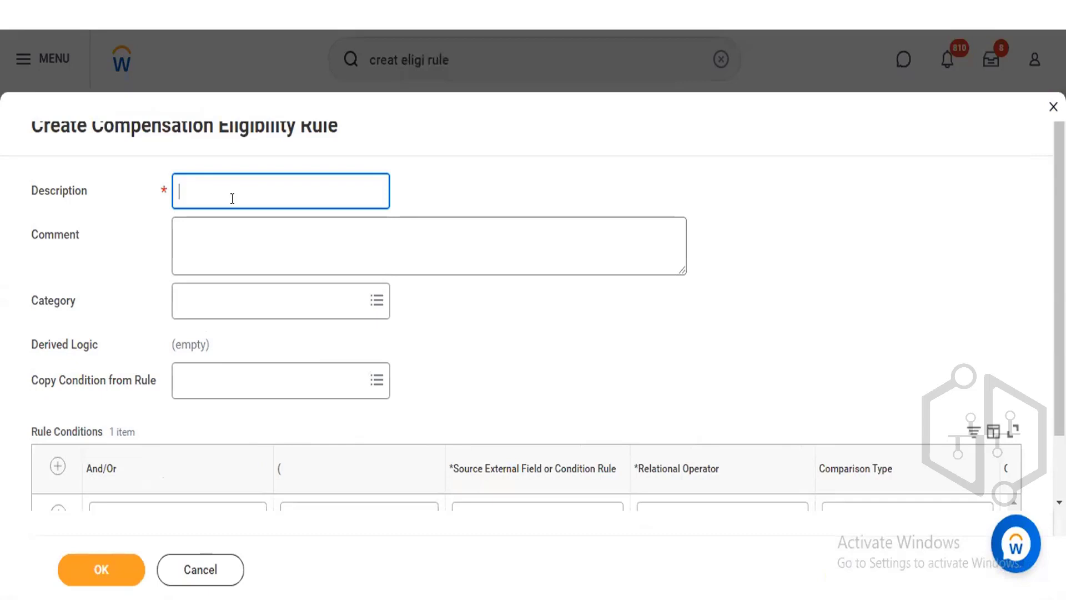
text(Employee who are manager and )
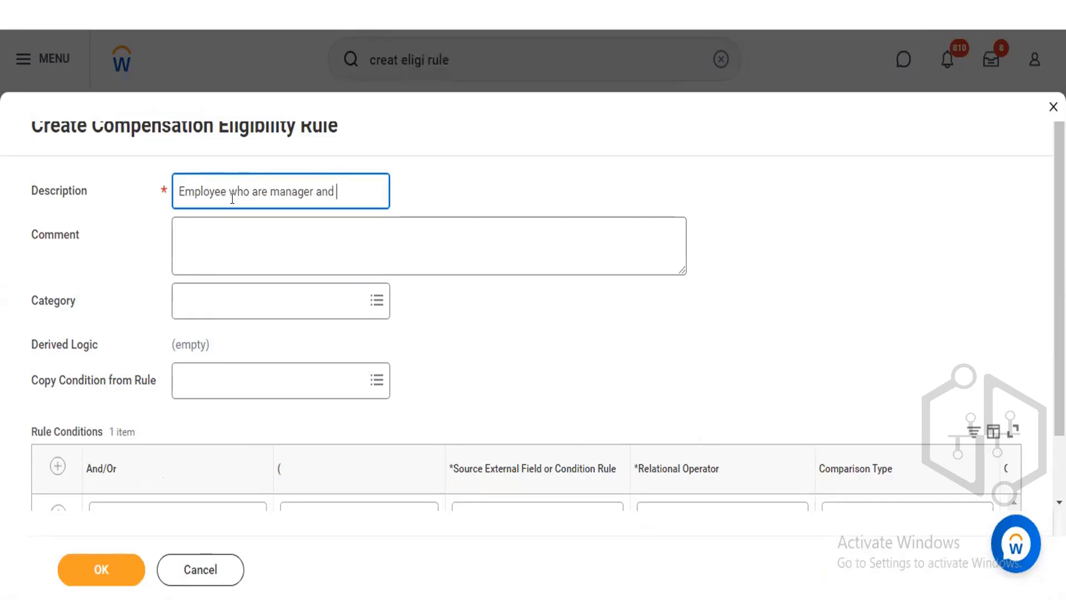
text(S)
key(BackSpace)
key(BackSpace)
key(BackSpace)
key(BackSpace)
key(BackSpace)
key(BackSpace)
key(BackSpace)
key(BackSpace)
key(BackSpace)
key(BackSpace)
key(BackSpace)
key(BackSpace)
key(BackSpace)
key(BackSpace)
key(BackSpace)
key(BackSpace)
key(BackSpace)
key(BackSpace)
key(BackSpace)
key(BackSpace)
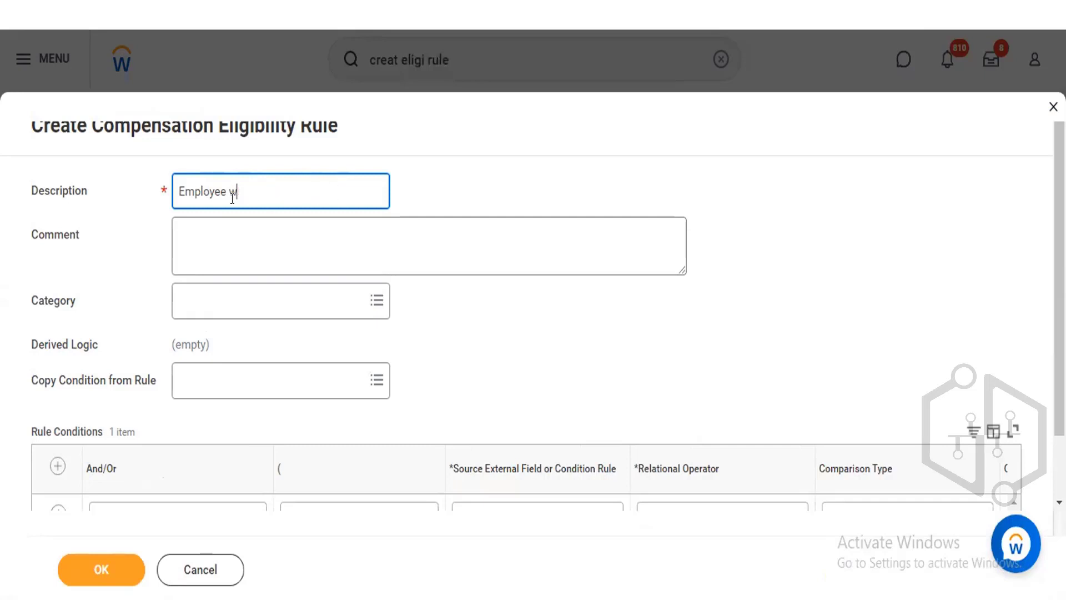
key(BackSpace)
key(BackSpace)
key(BackSpace)
key(BackSpace)
key(BackSpace)
key(BackSpace)
key(BackSpace)
key(BackSpace)
key(BackSpace)
key(BackSpace)
Enter Workers belonging to United States and having management level of Manager as the eligibility rule's description.
text(Workers belonging to Unite)
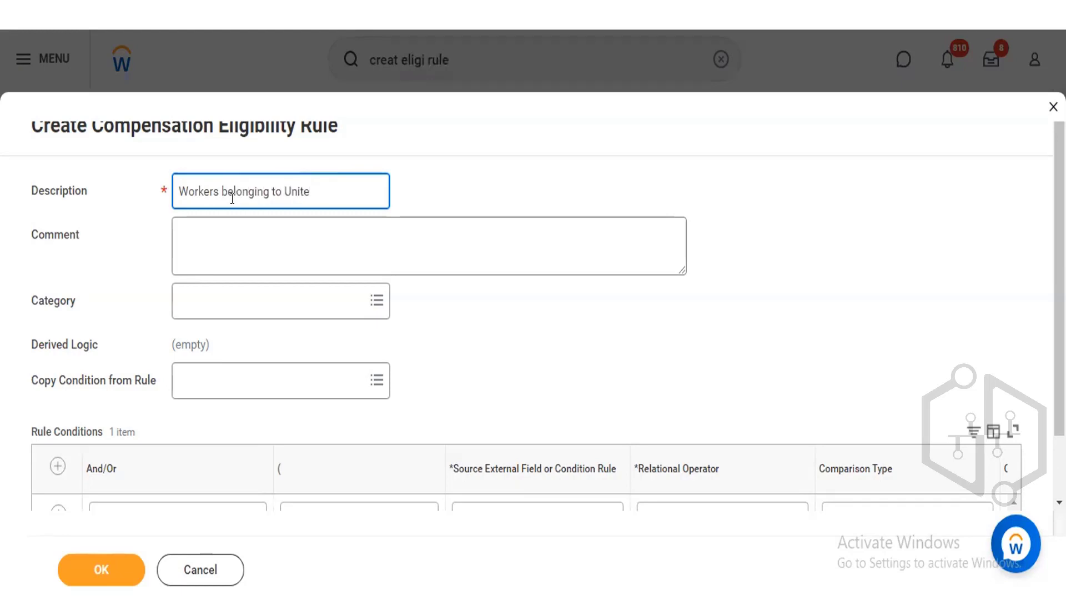
text(d States and )
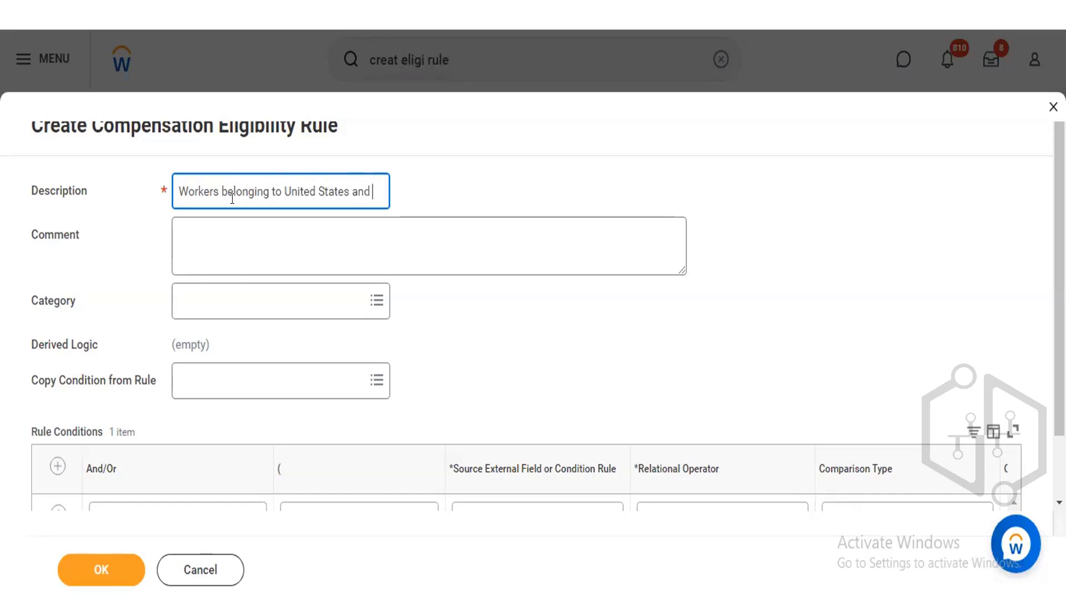
text(h)
key(BackSpace)
text(having managemnet)
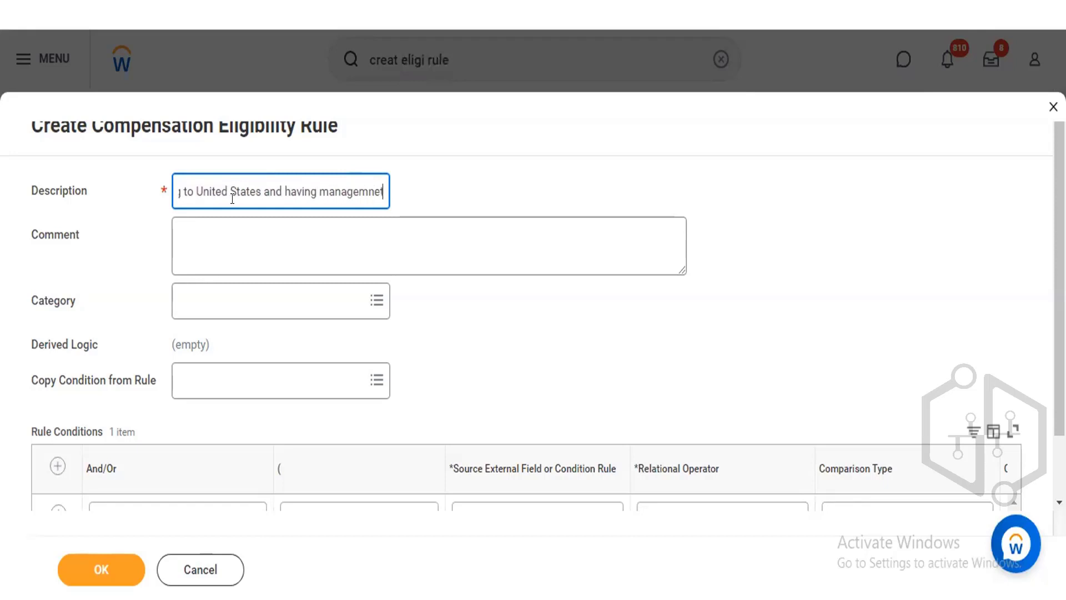
text( leve)
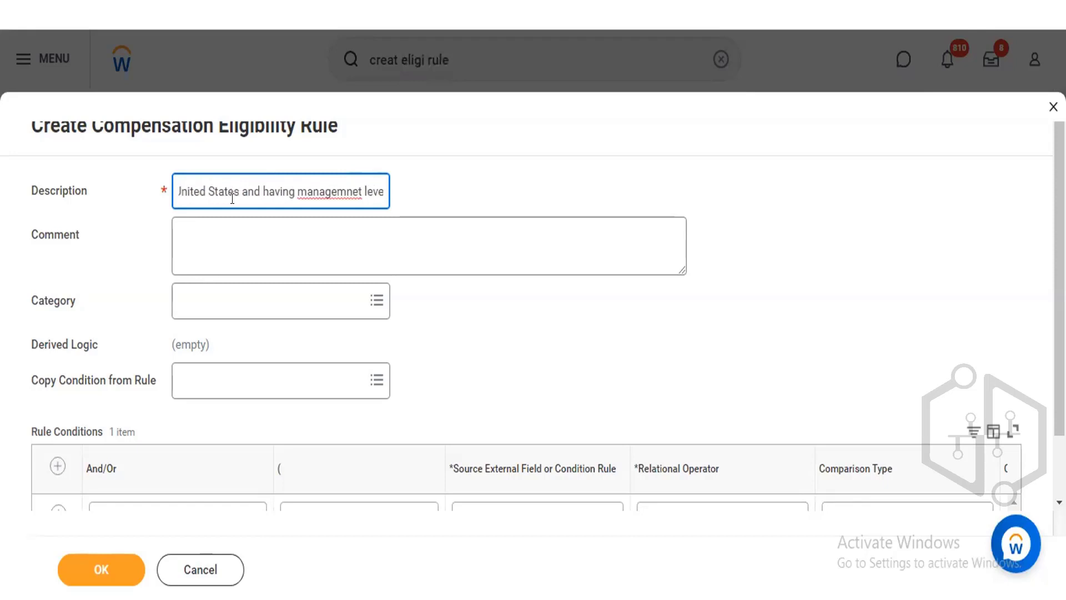
text(l of)
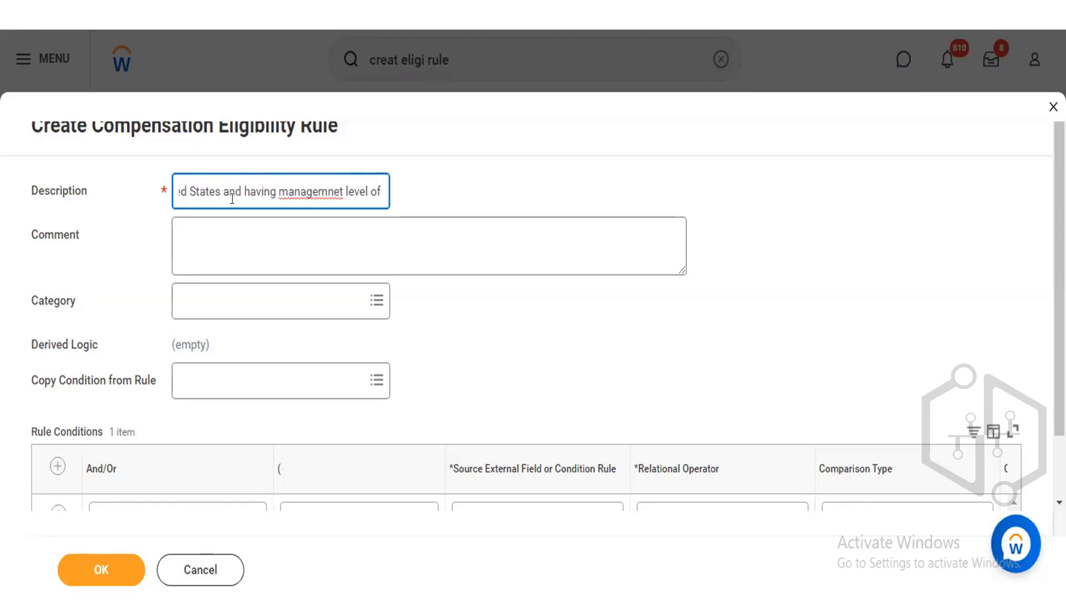
text( Manager)
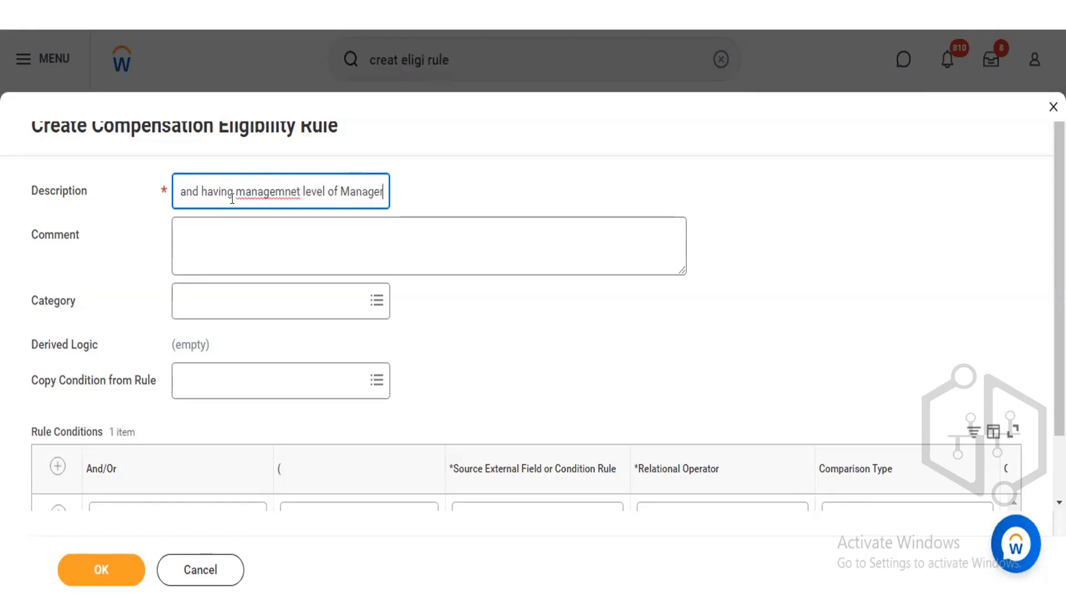
click(297, 185)
key(BackSpace)
key(BackSpace)
key(BackSpace)
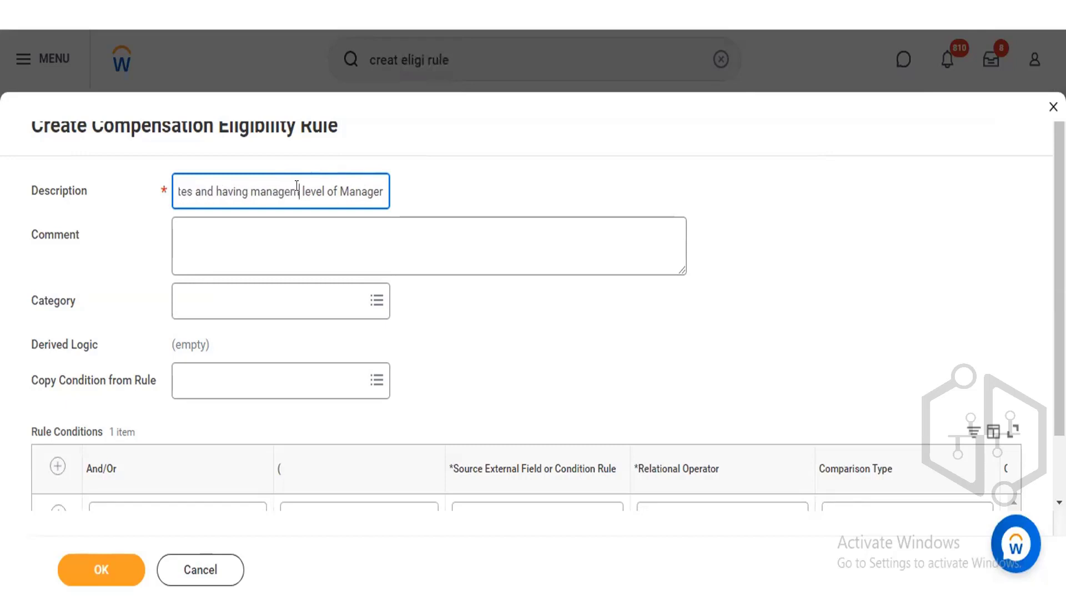
text(ent)
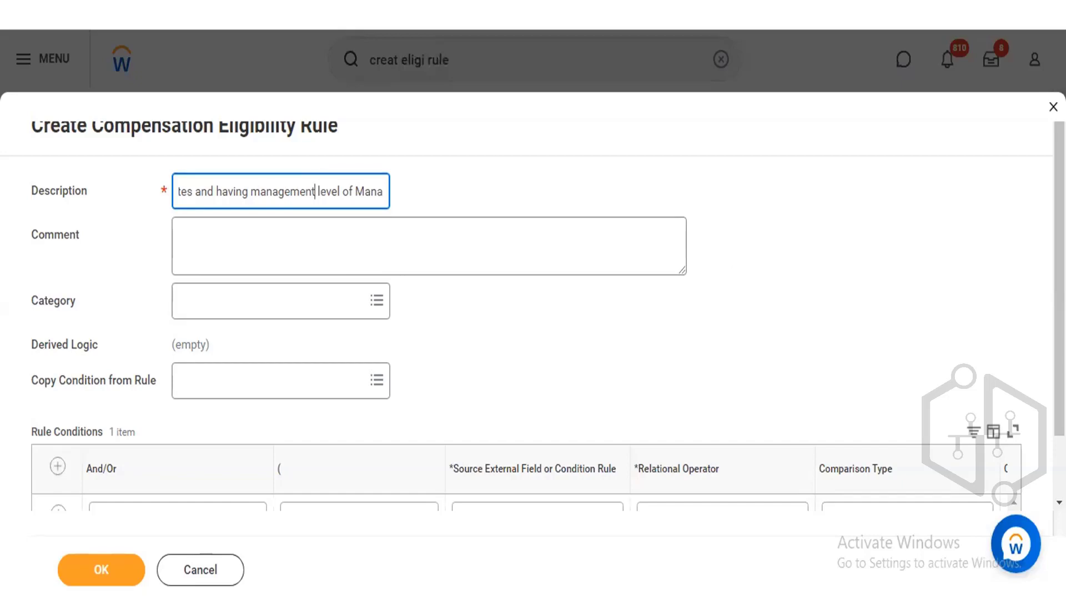
Search for country in the first rule condition's source external field or condition rule.
scroll(533, 333, down, 2)
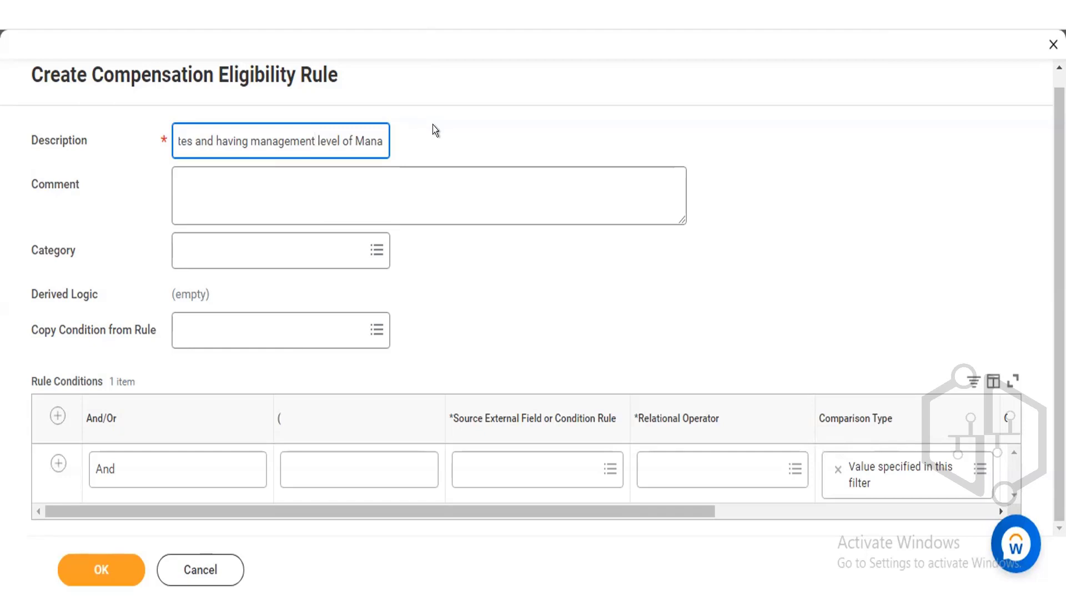
click(504, 478)
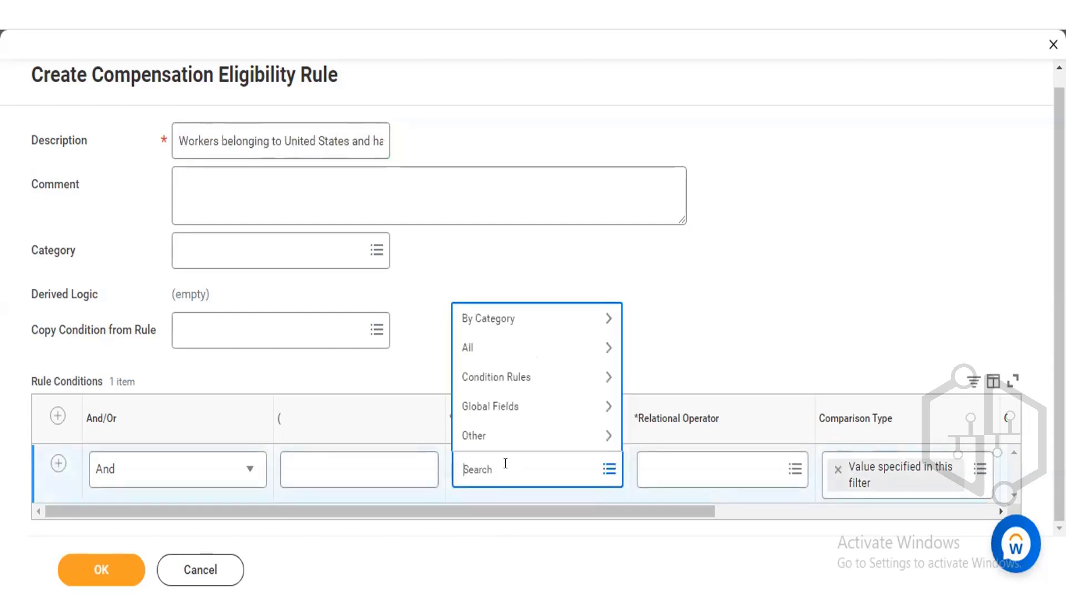
click(664, 231)
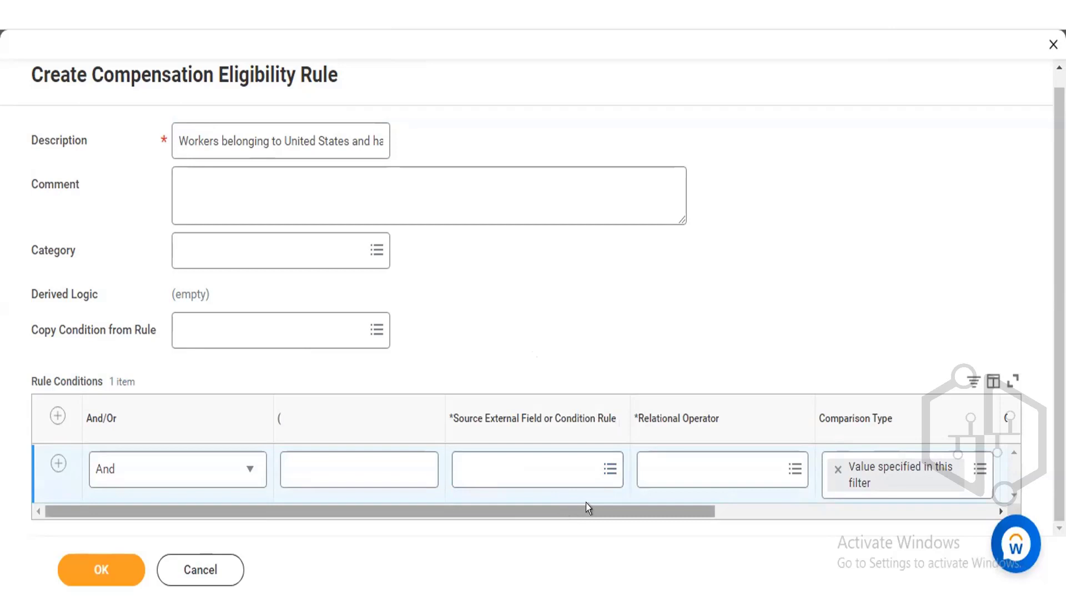
drag(616, 506, 738, 492)
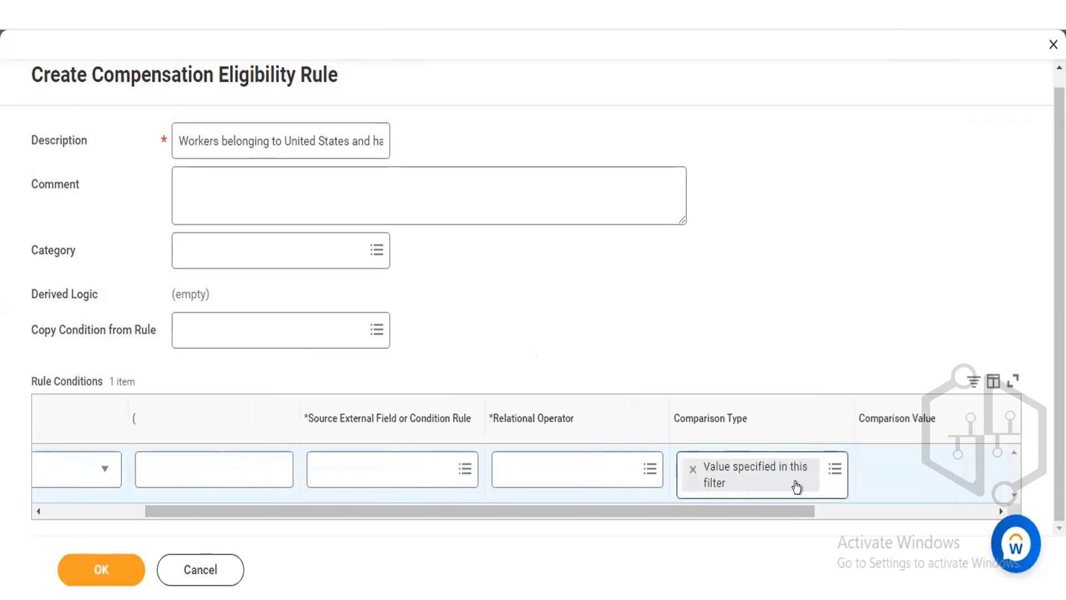
drag(648, 506, 449, 516)
click(489, 475)
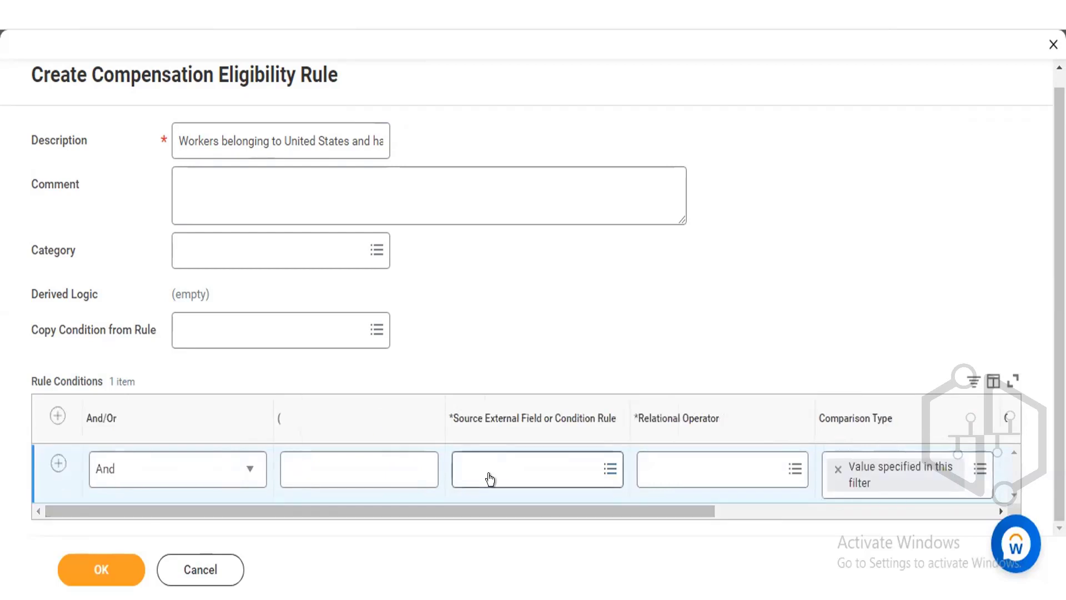
text(cou)
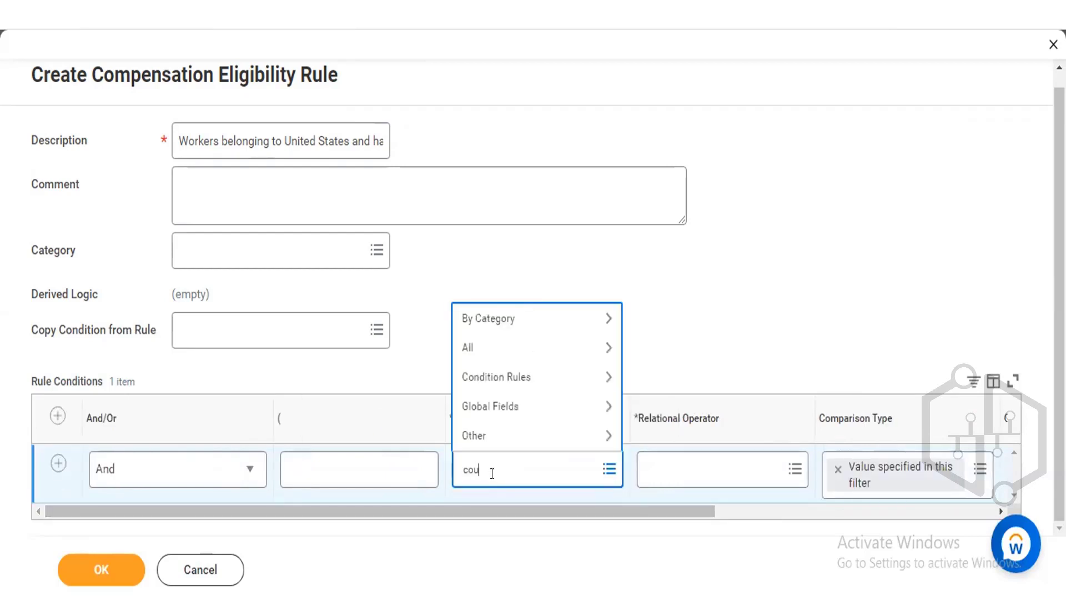
text(ntry)
key(Return)
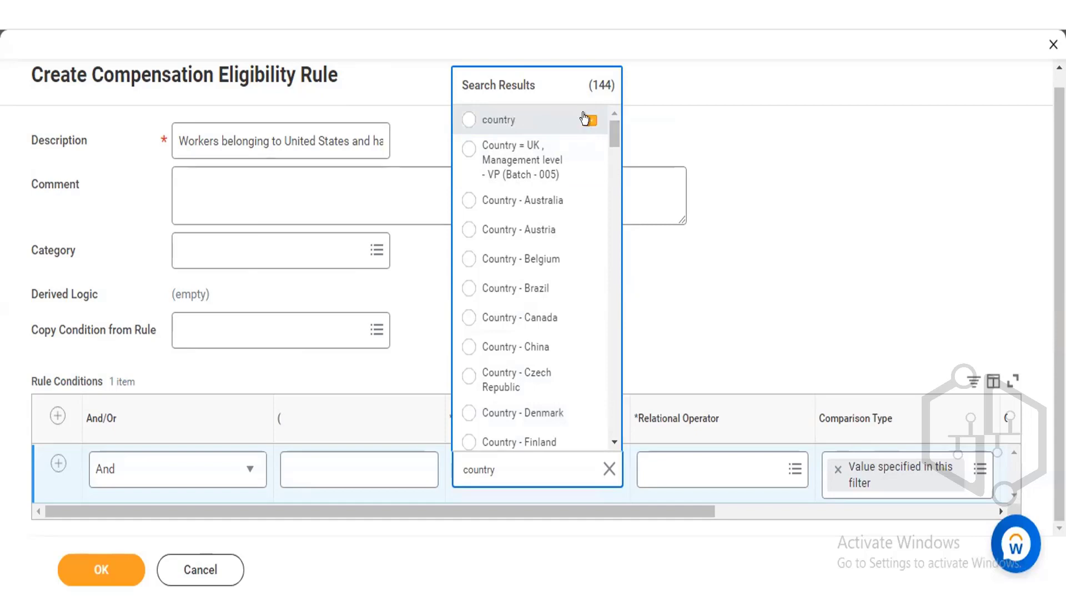
View the details of the country condition rule, then browse the country search results.
click(588, 119)
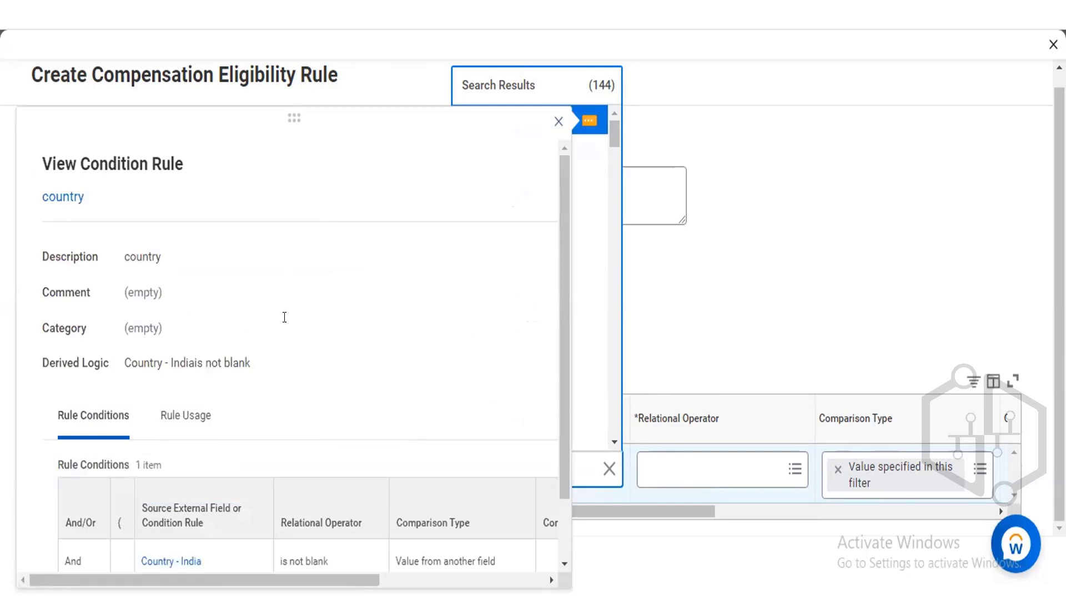
click(558, 120)
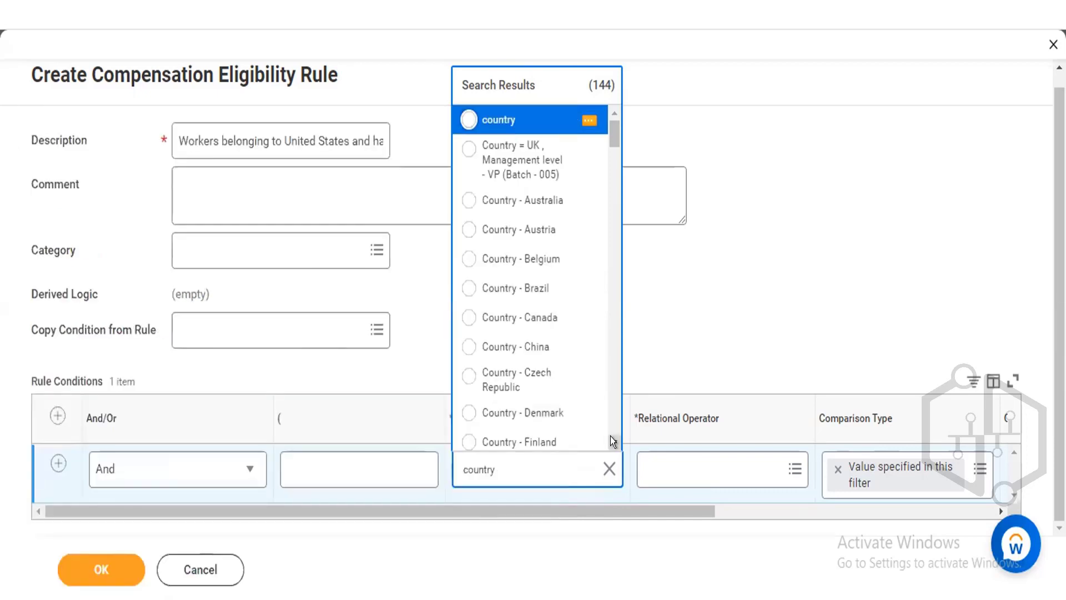
scroll(611, 436, down, 7)
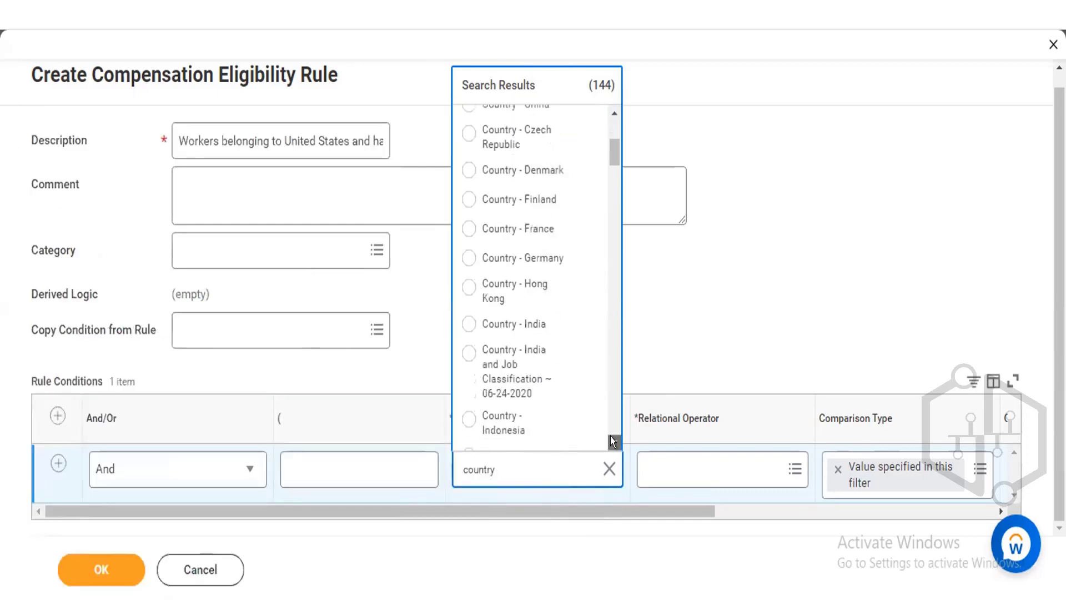
scroll(611, 435, down, 8)
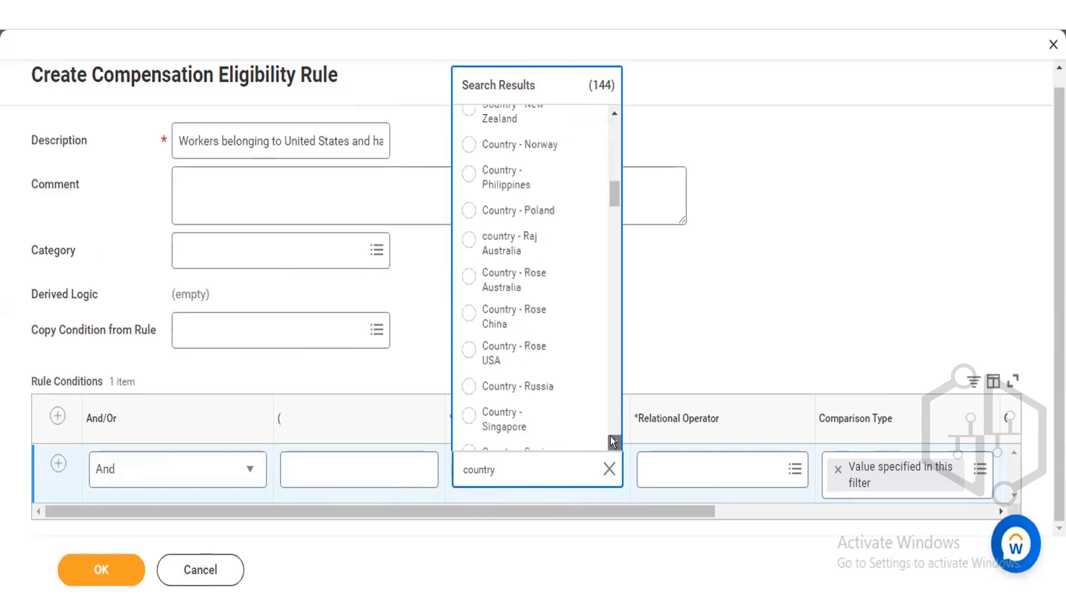
scroll(611, 436, down, 3)
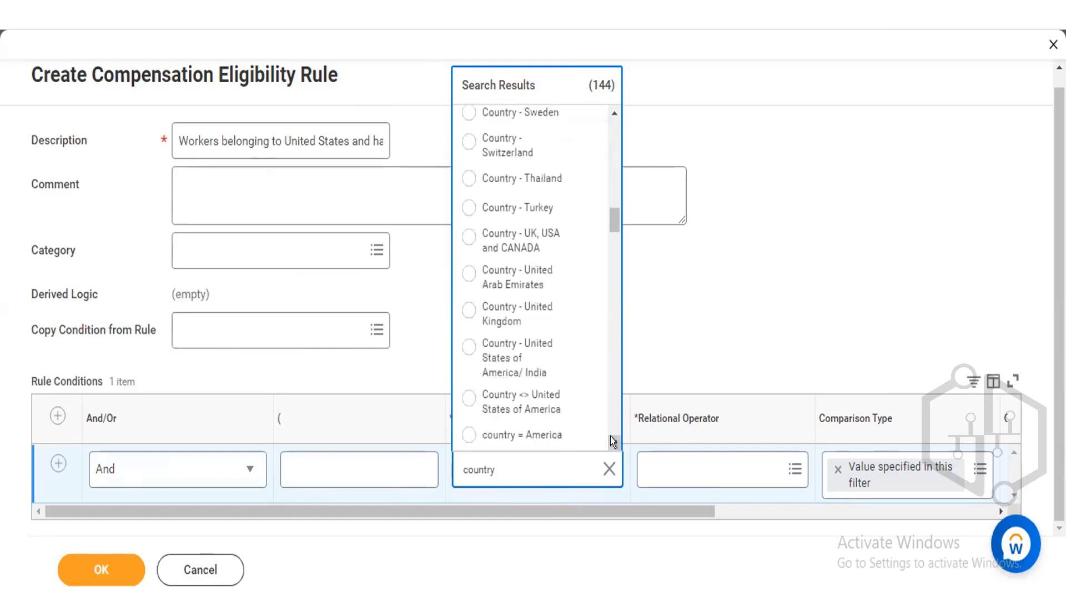
scroll(611, 457, down, 1)
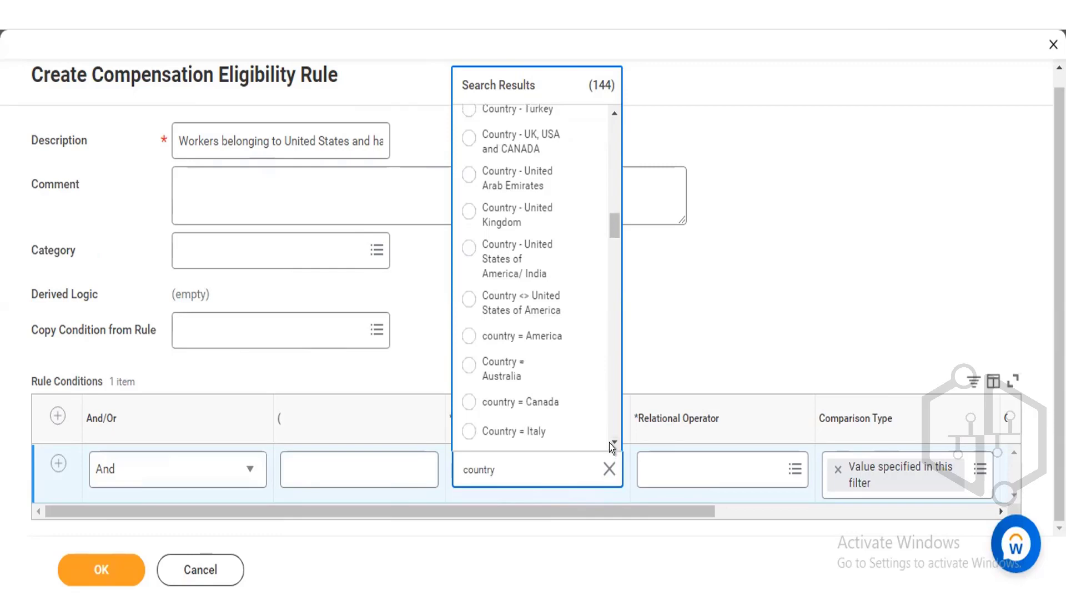
scroll(609, 435, down, 5)
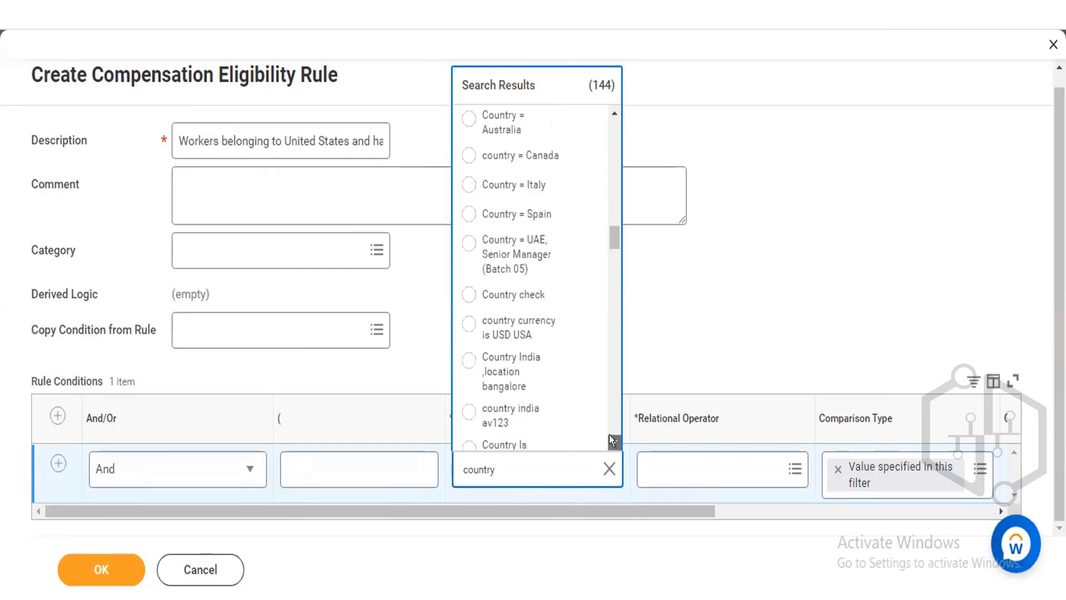
scroll(609, 435, down, 10)
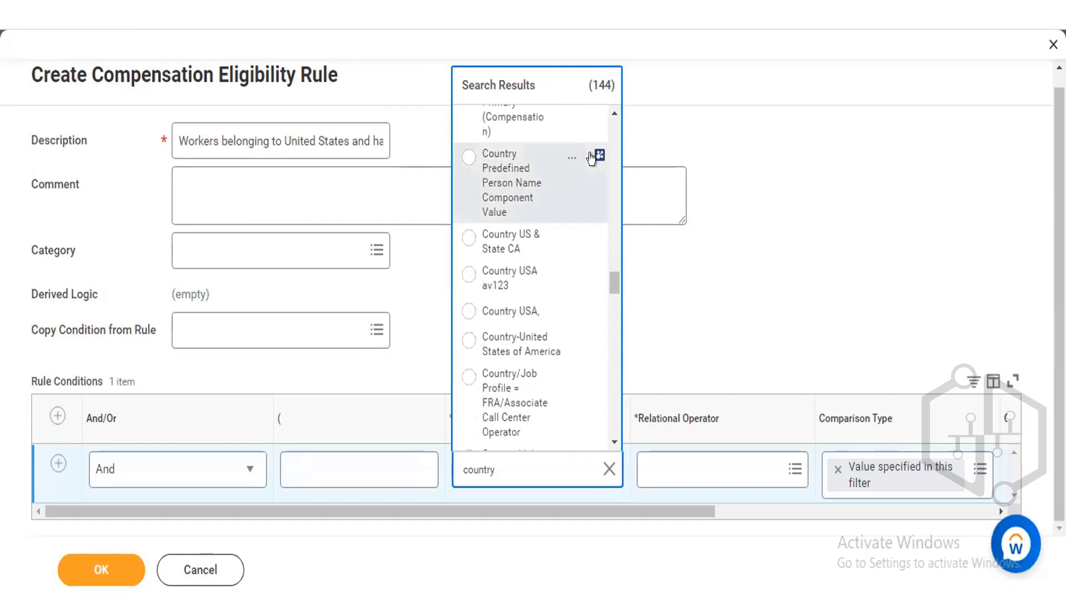
View the details of the Country Predefined Person Name Component Value report field.
click(571, 158)
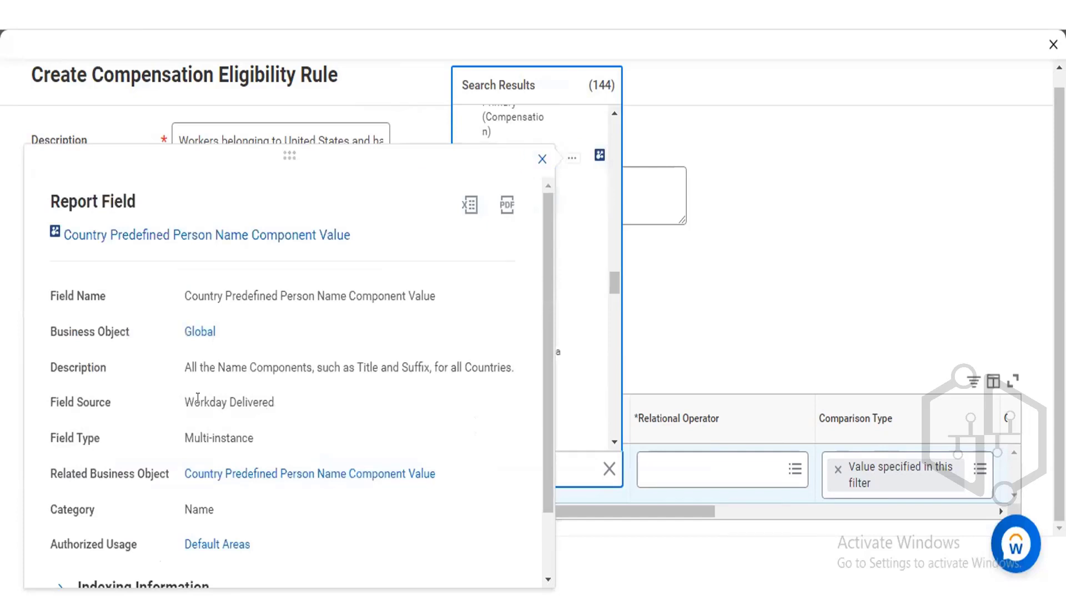
drag(274, 399, 183, 398)
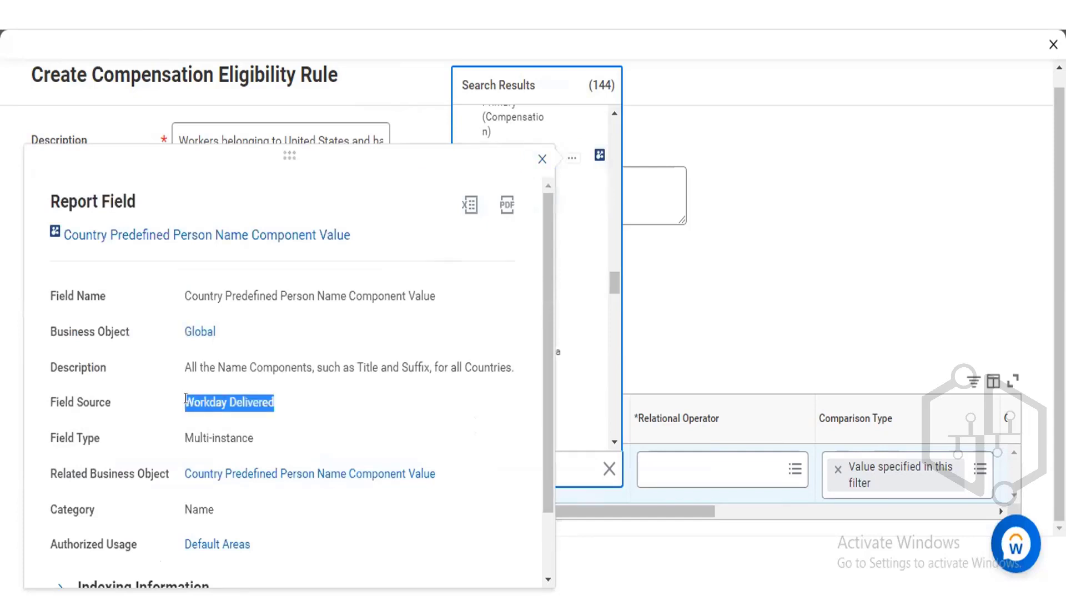
click(540, 149)
Close the report field details and scroll through the country search results for the first condition's field.
drag(610, 290, 608, 277)
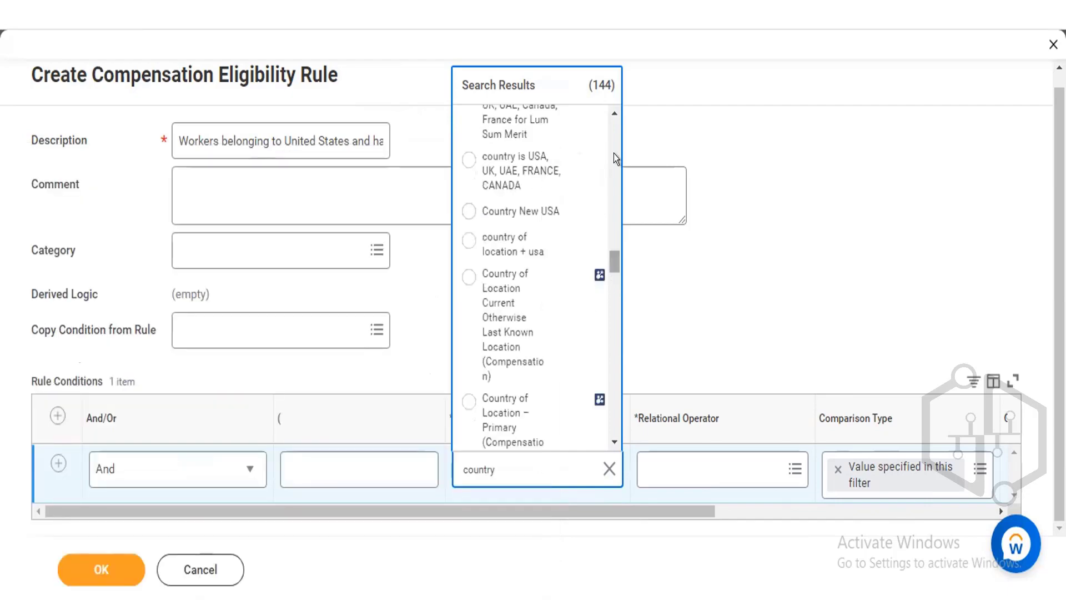
click(613, 114)
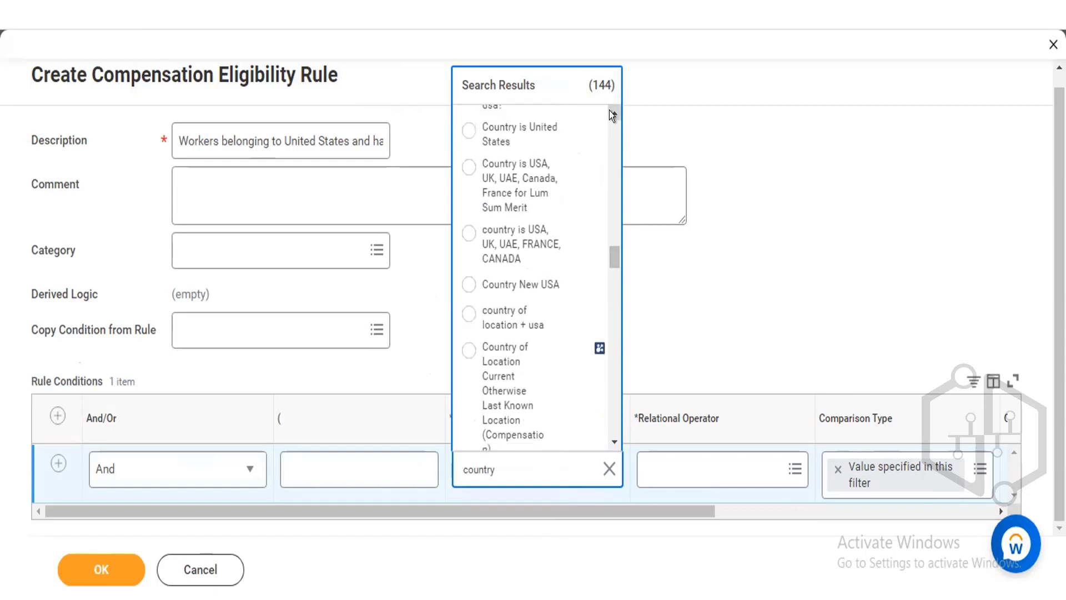
click(613, 115)
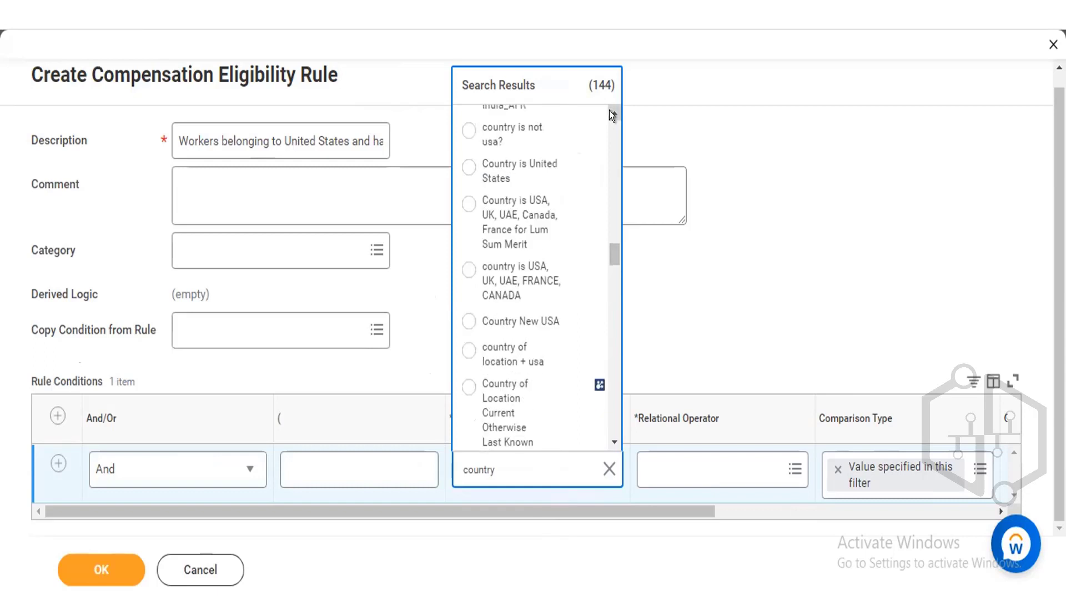
click(612, 115)
click(612, 115)
click(613, 115)
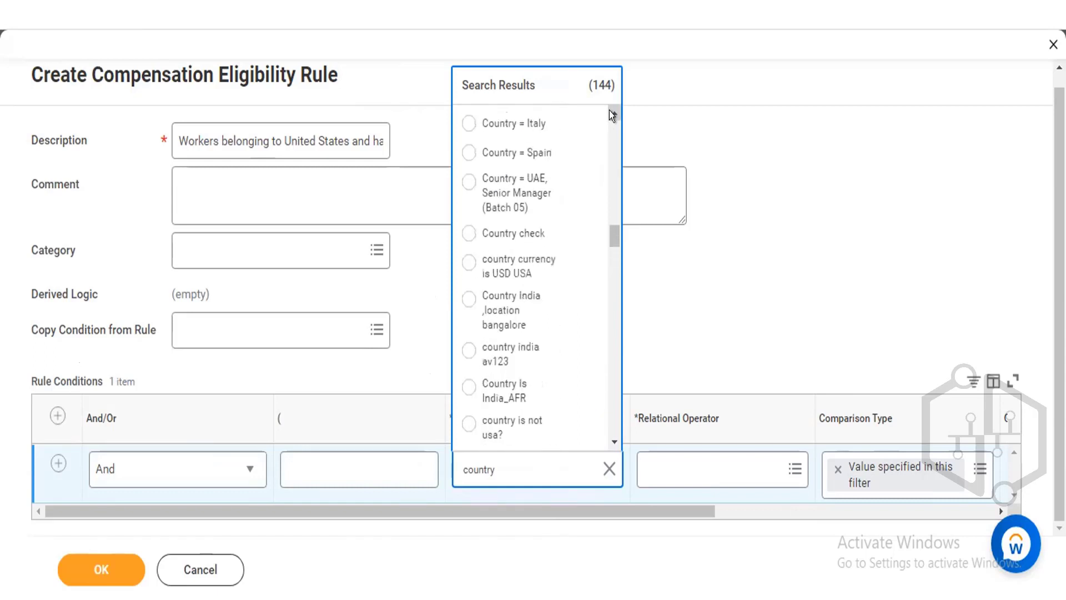
click(612, 115)
click(612, 115)
click(613, 115)
click(612, 115)
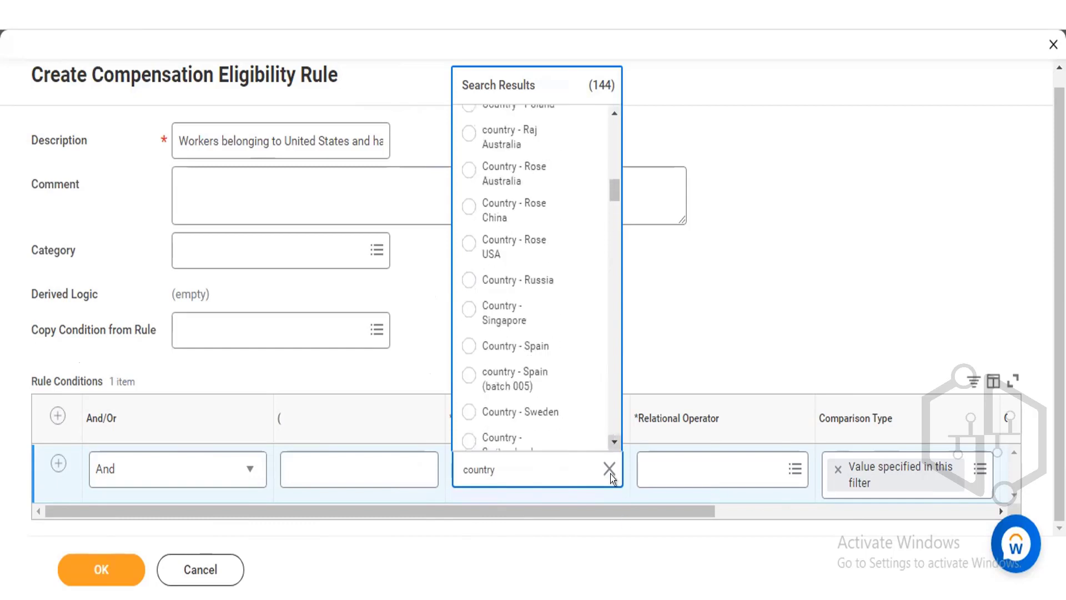
double_click(609, 437)
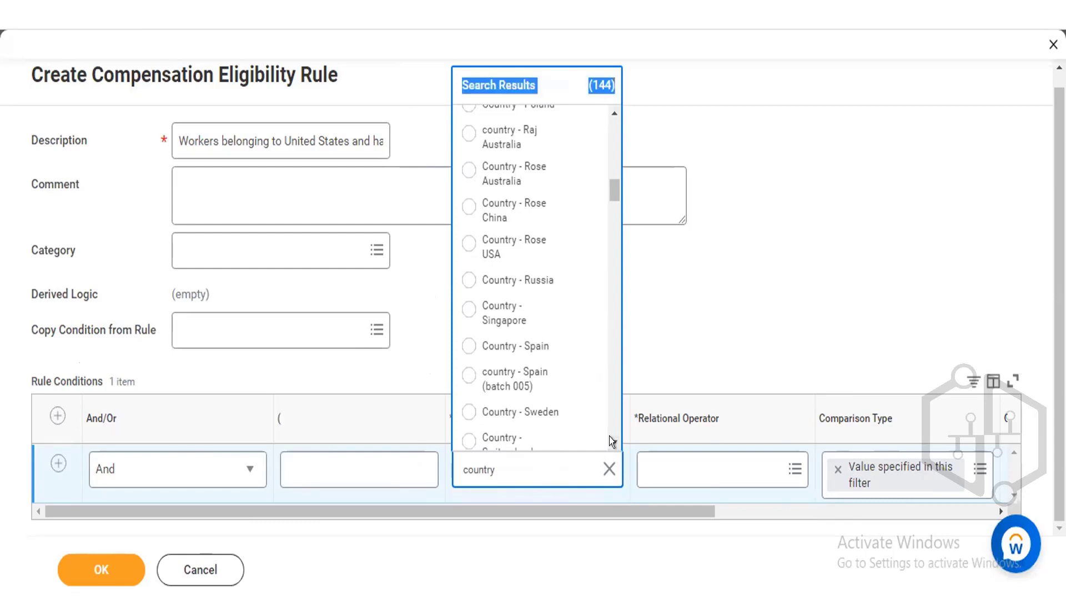
click(609, 437)
scroll(609, 437, down, 10)
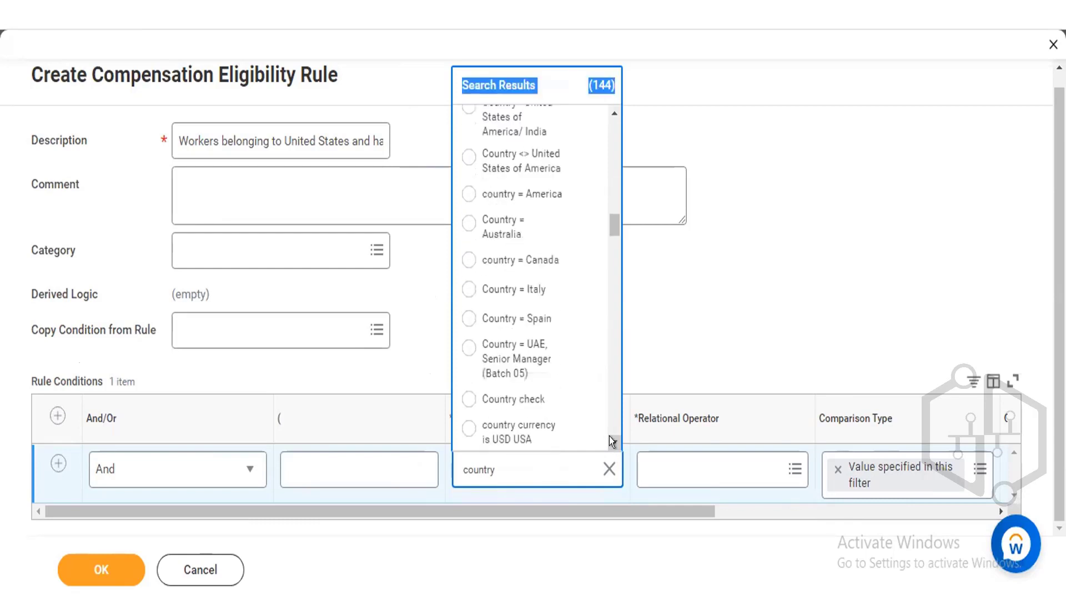
Clear the field, search for country again, and browse the condition rules and fields returned.
click(610, 457)
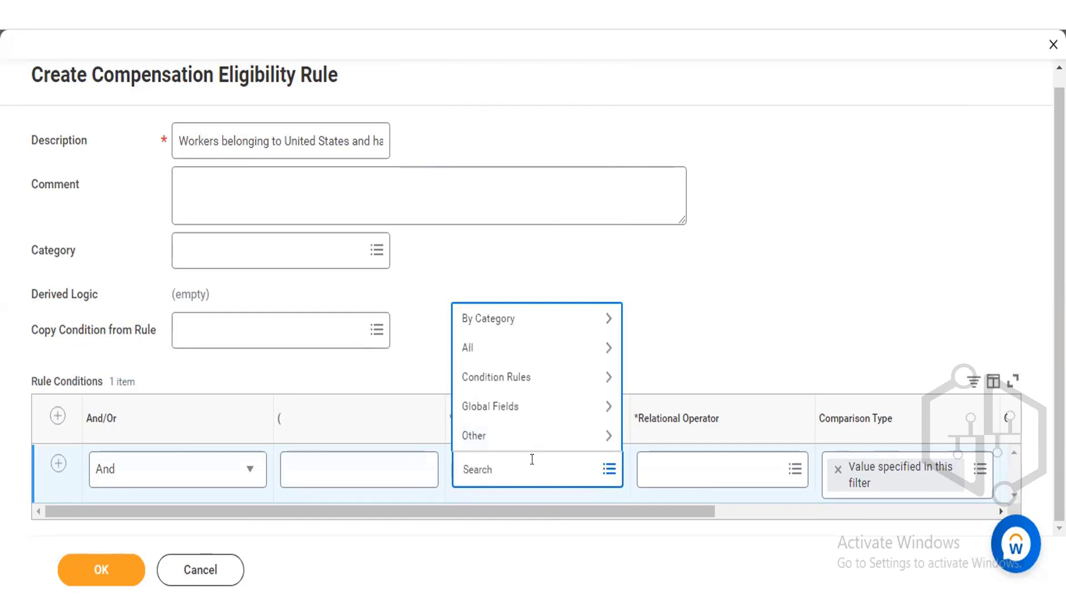
text(country)
key(Return)
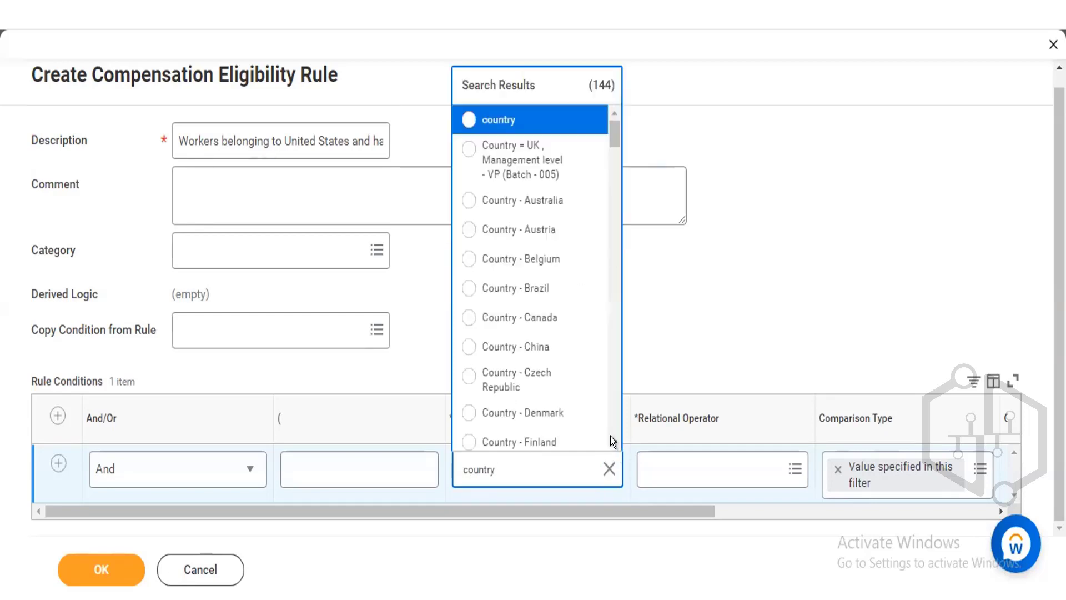
scroll(611, 435, down, 2)
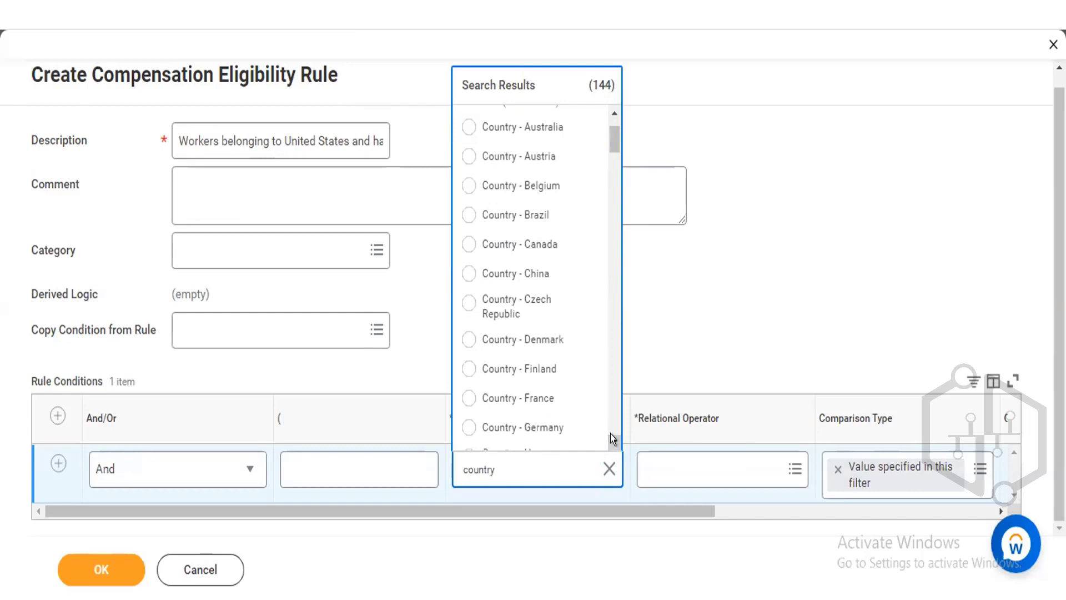
scroll(611, 434, down, 8)
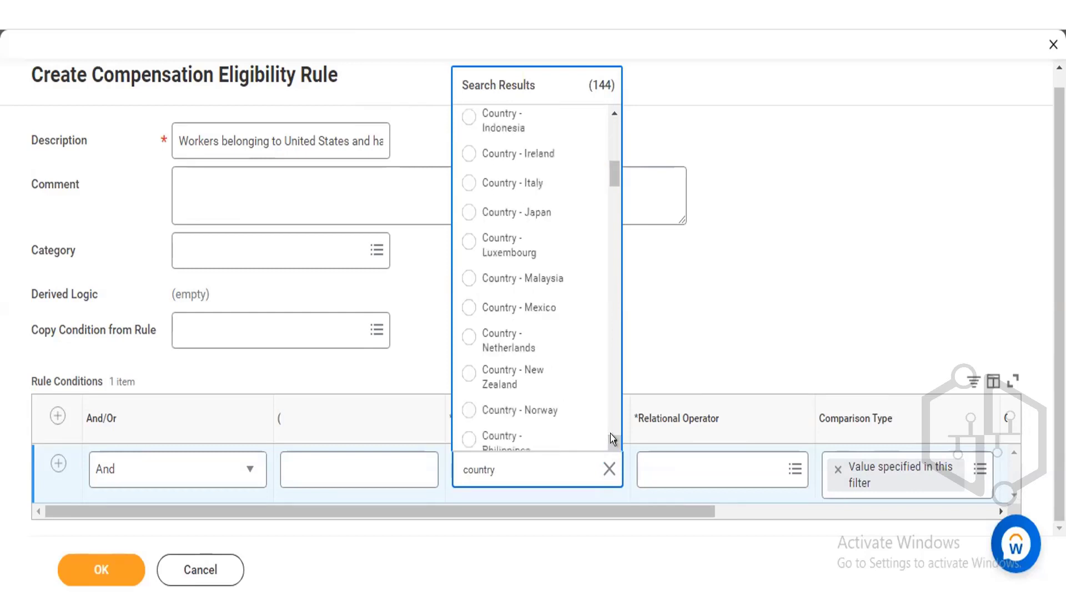
scroll(611, 439, down, 2)
scroll(611, 434, down, 8)
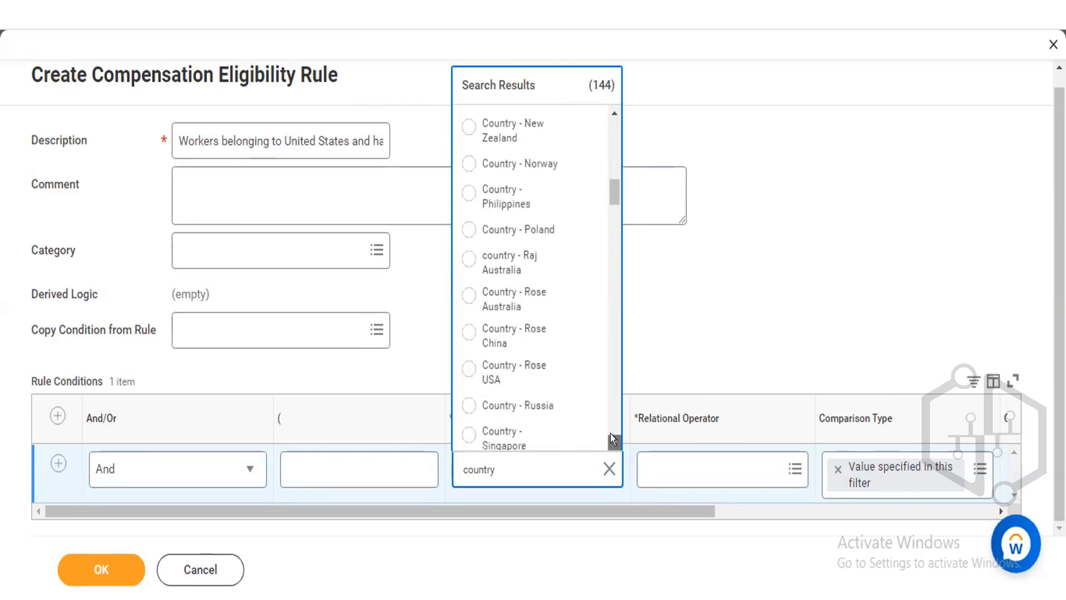
scroll(611, 435, down, 12)
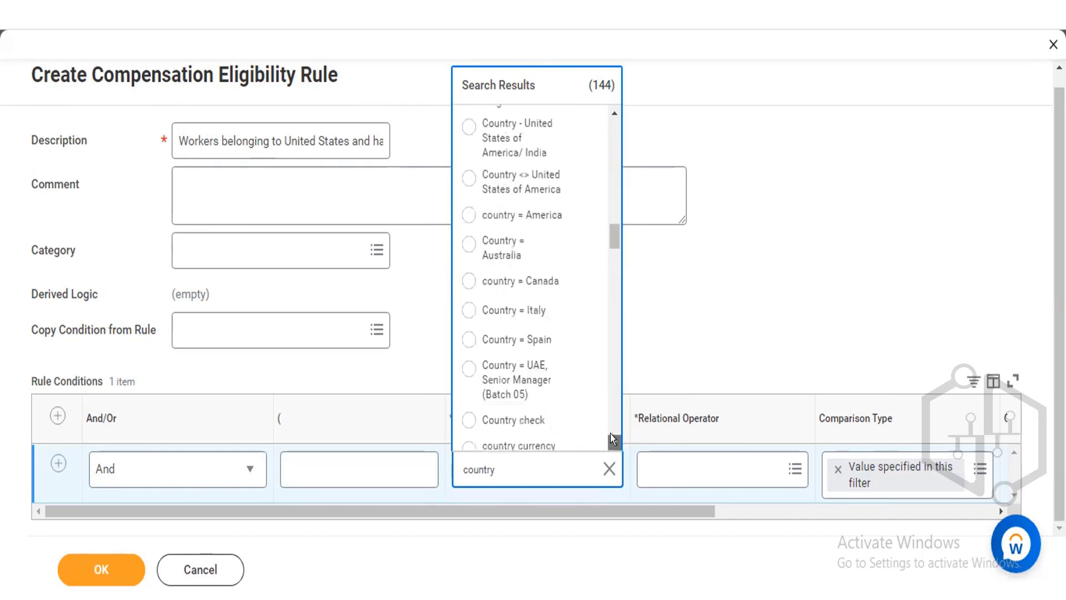
scroll(611, 434, down, 2)
scroll(611, 434, down, 15)
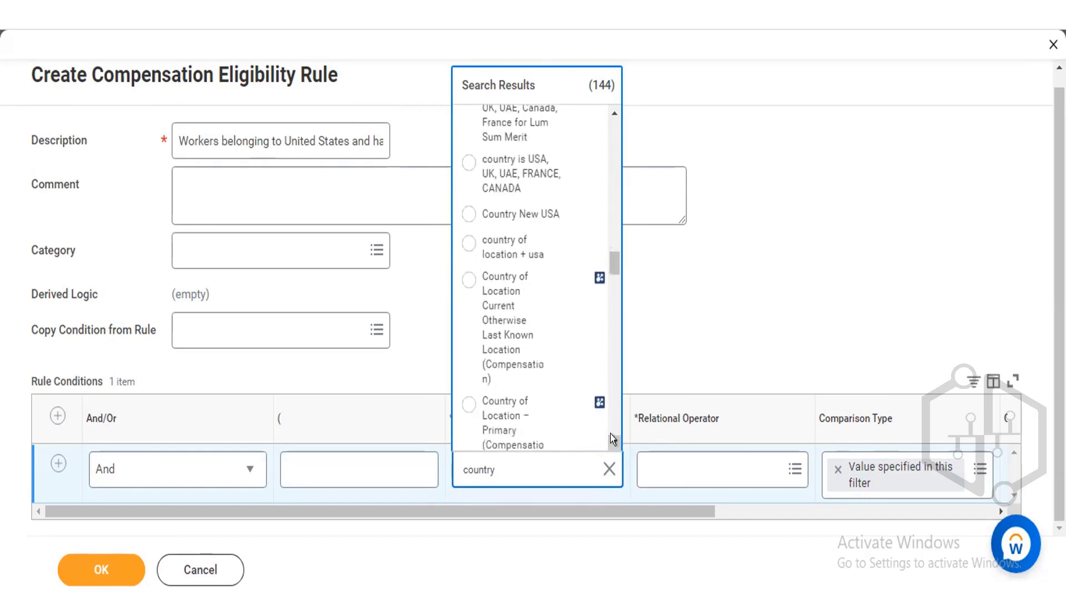
scroll(610, 434, down, 1)
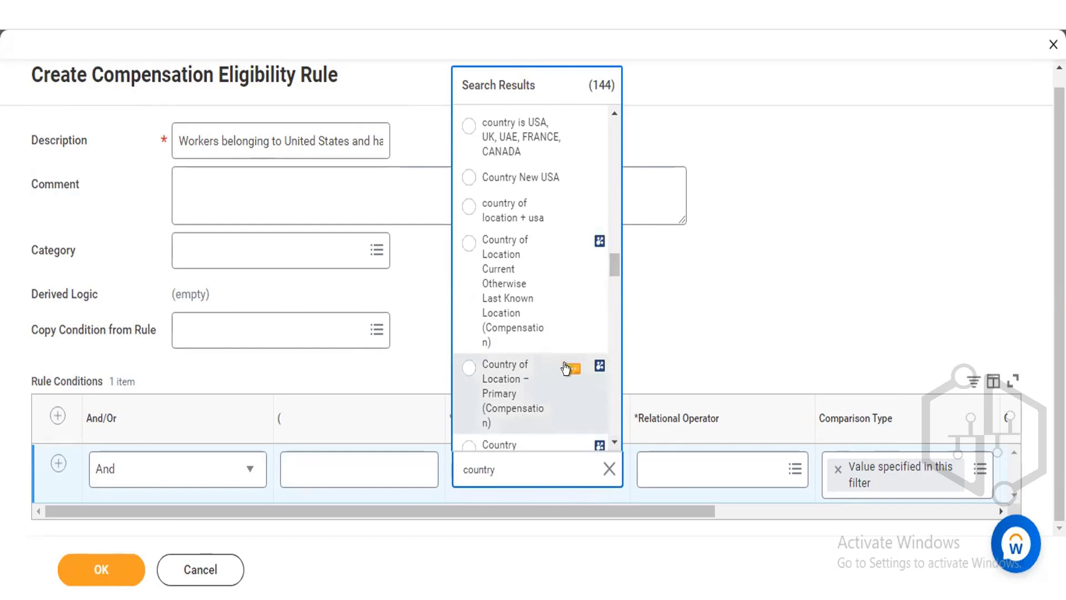
View the details of the Country of Location – Primary (Compensation) report field, then close them.
click(566, 368)
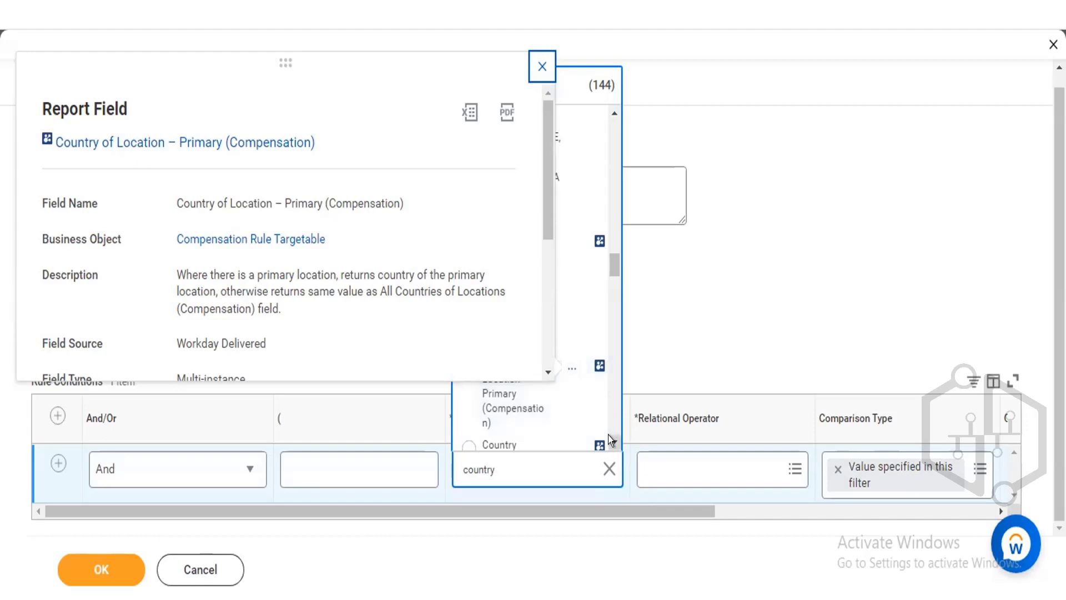
scroll(608, 435, down, 1)
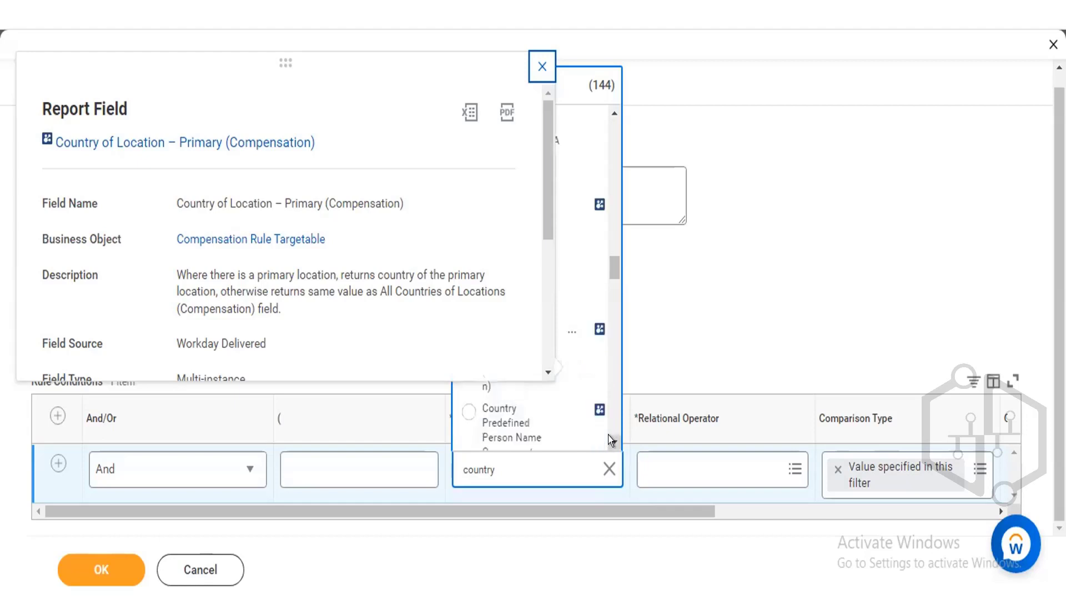
click(521, 10)
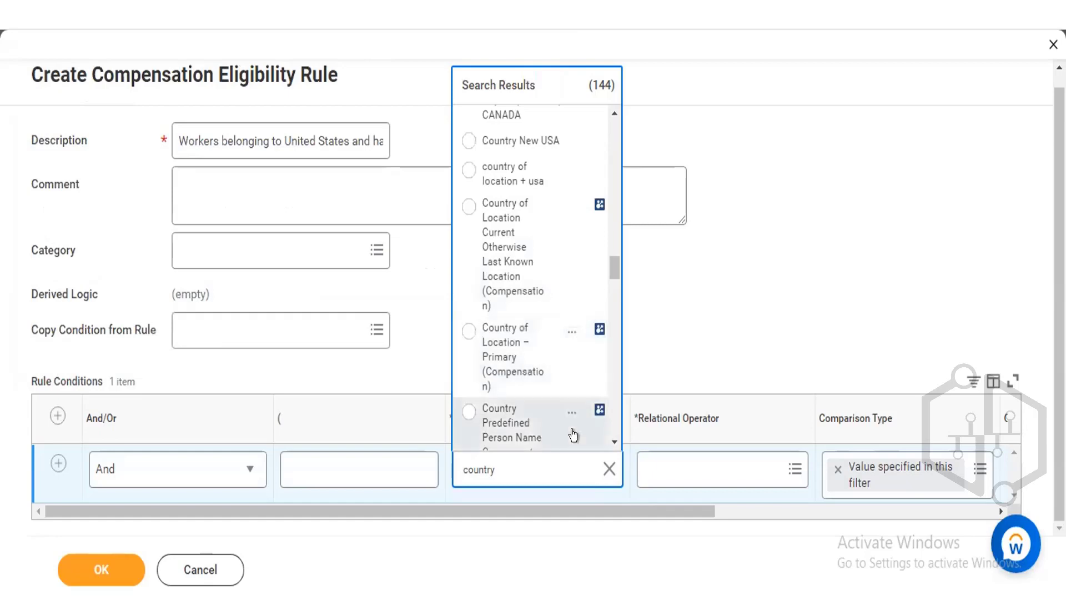
Browse further down the country search results past the condition rules starting with letters A to P.
scroll(609, 435, down, 5)
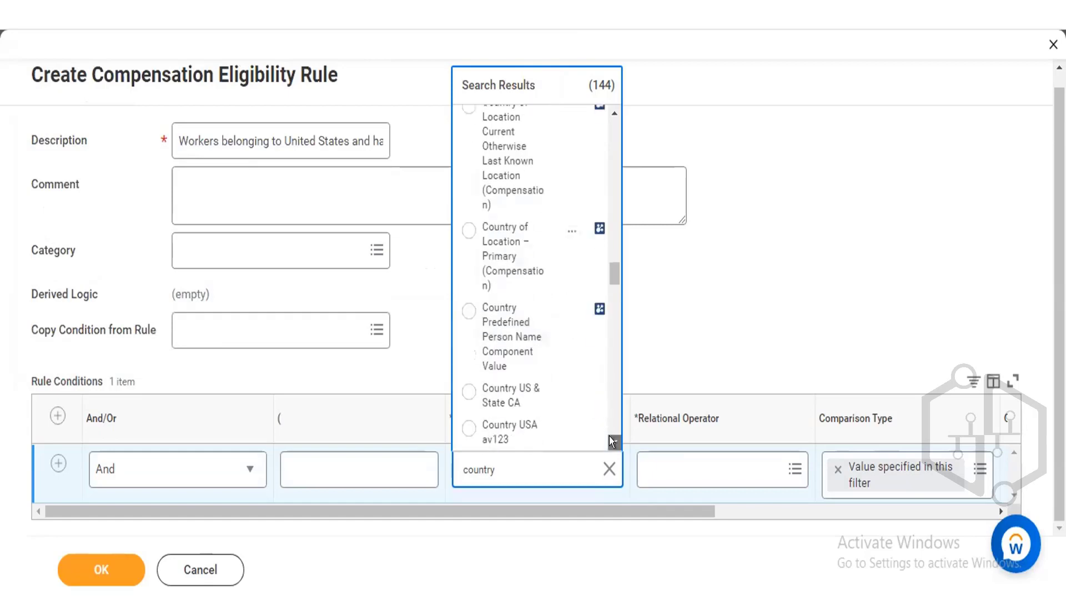
scroll(608, 436, down, 8)
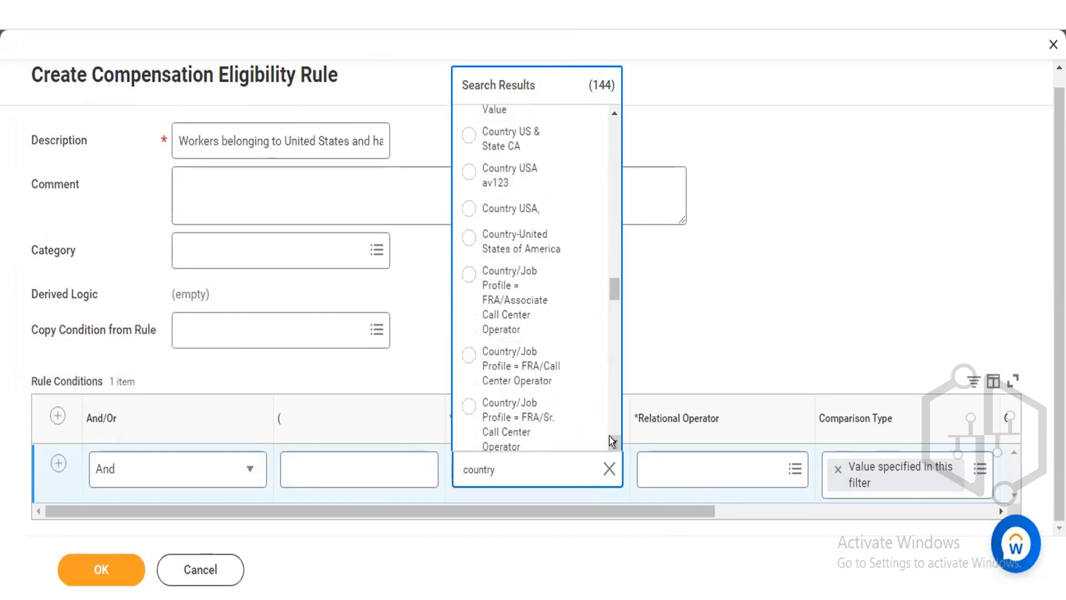
scroll(609, 435, down, 4)
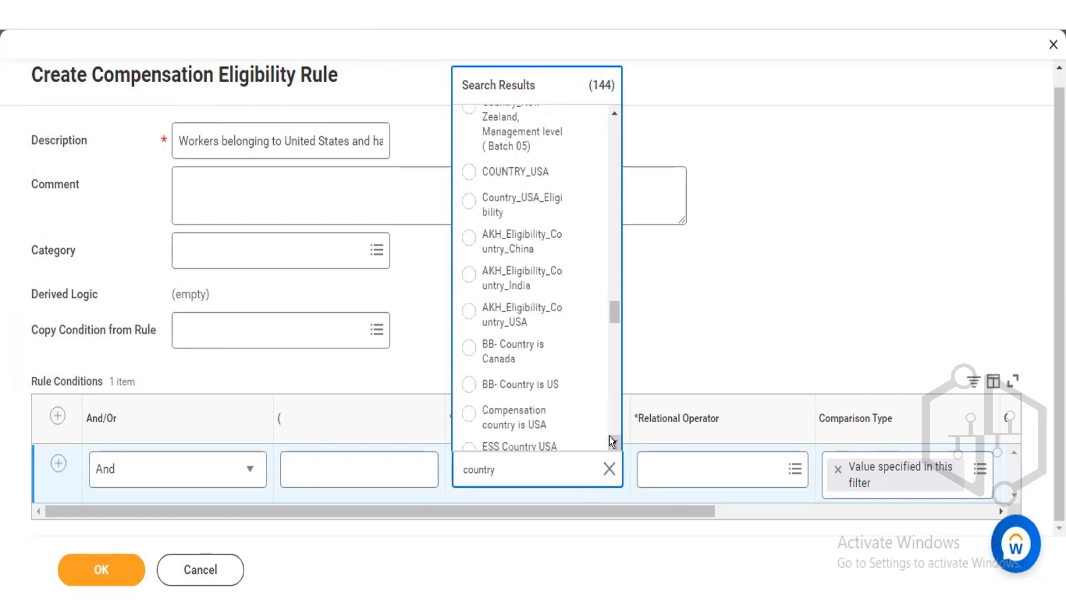
scroll(609, 435, down, 10)
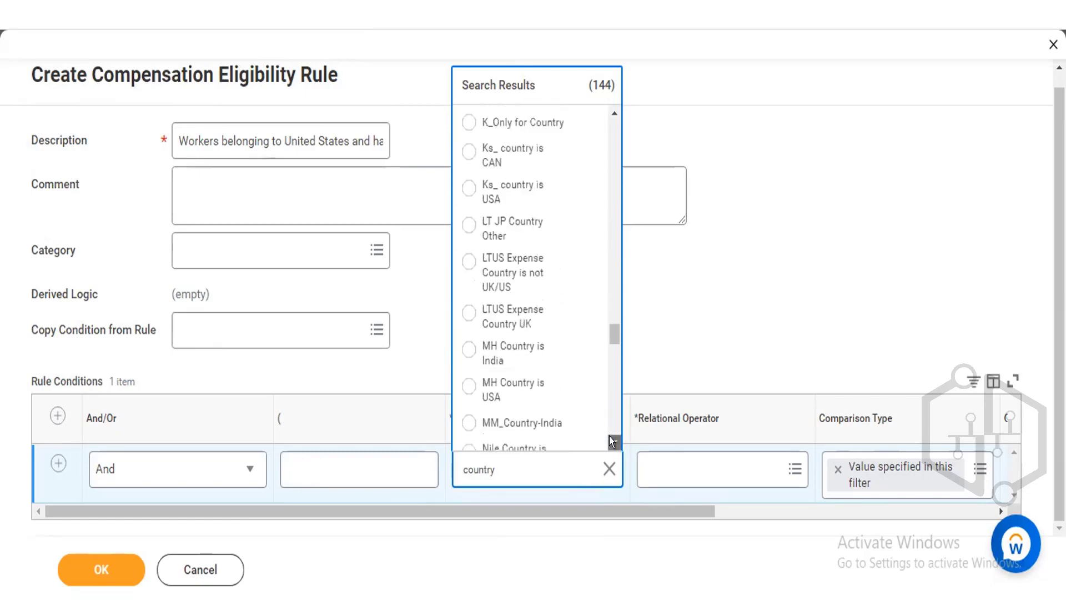
click(609, 436)
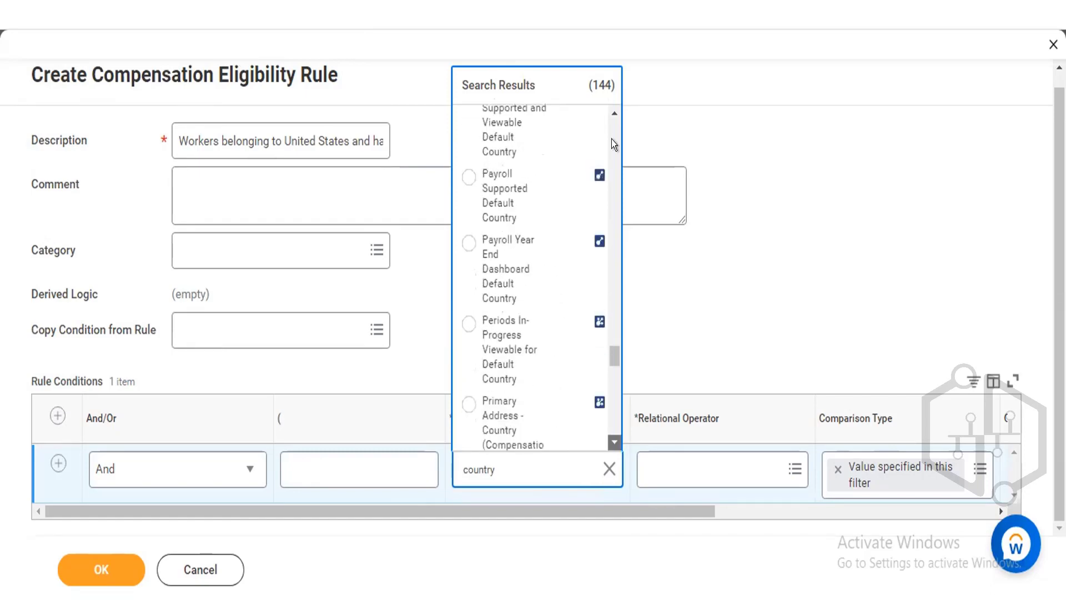
click(611, 110)
click(611, 110)
scroll(611, 110, up, 10)
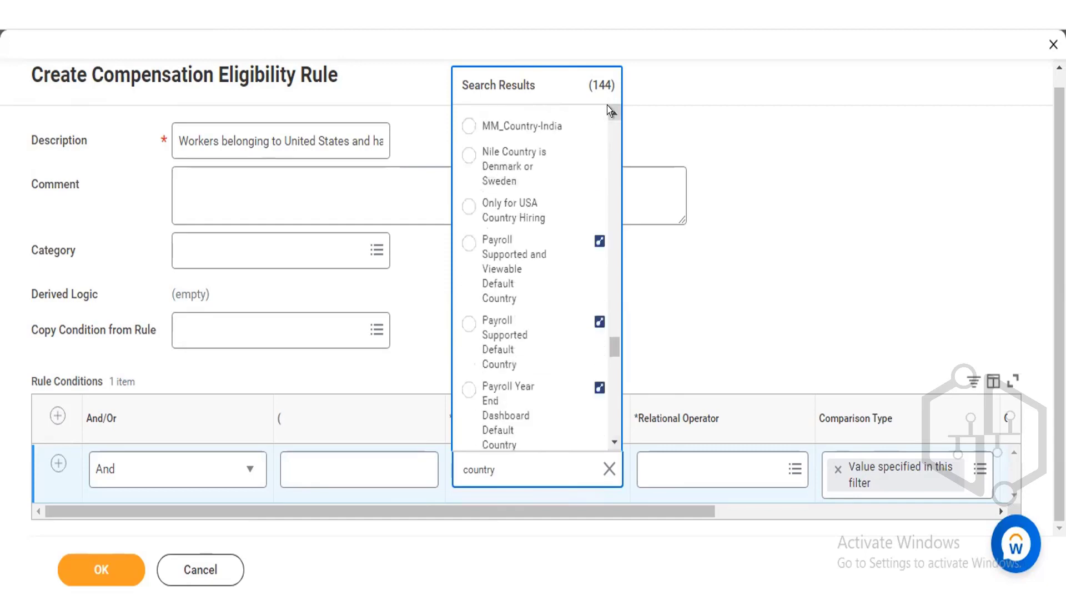
click(611, 440)
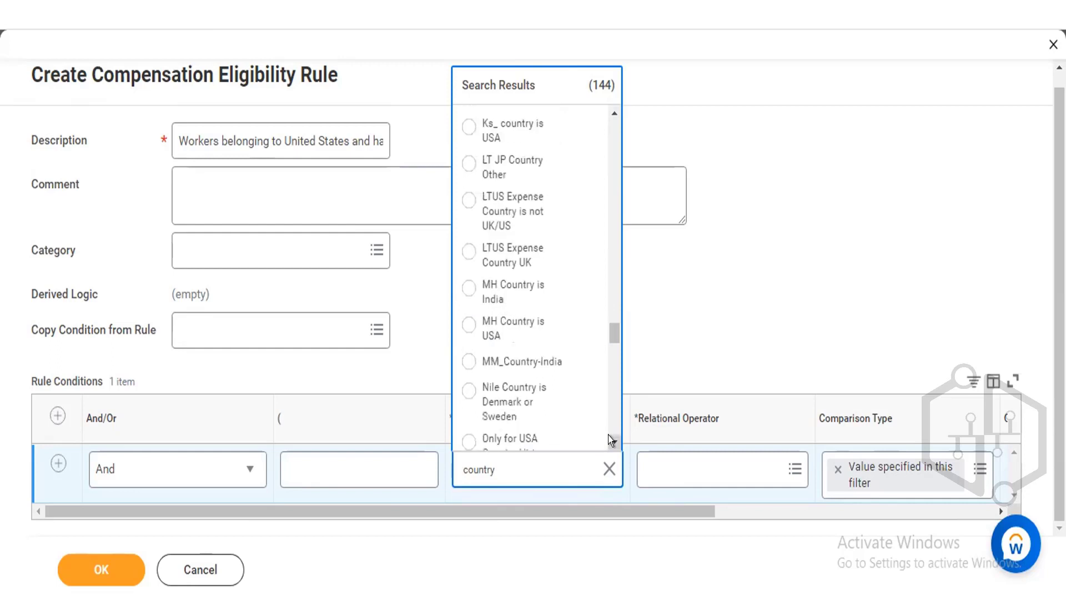
click(611, 440)
click(611, 439)
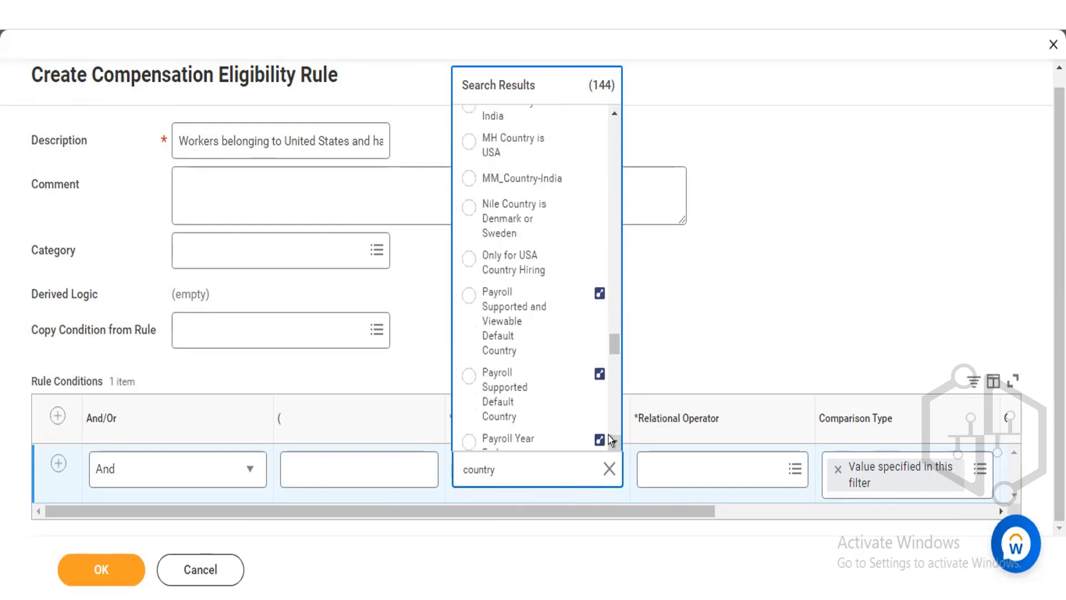
click(611, 440)
click(611, 439)
click(611, 440)
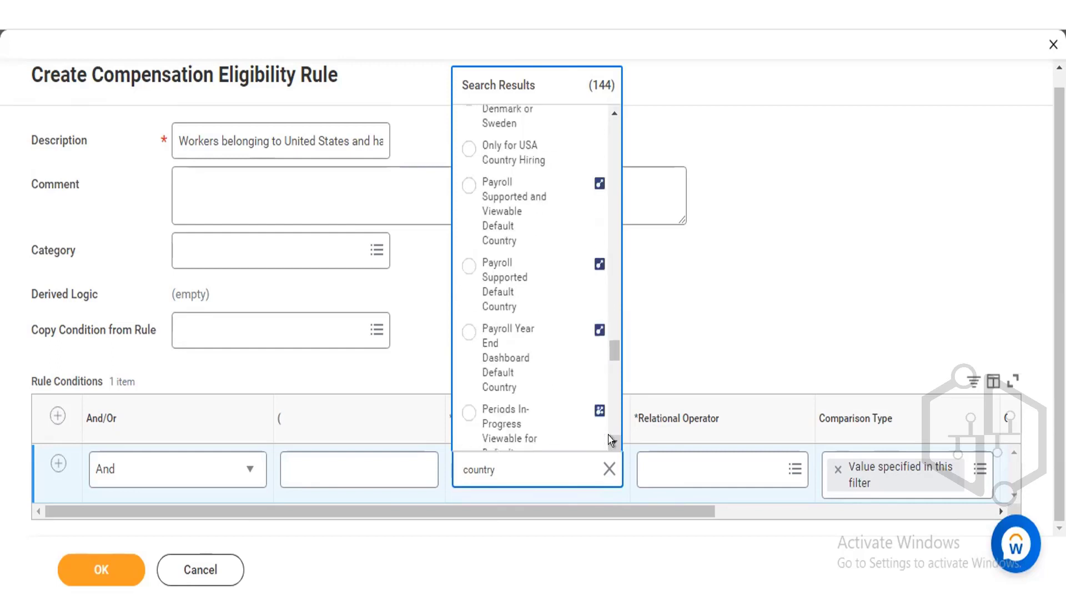
click(609, 436)
click(608, 436)
click(609, 436)
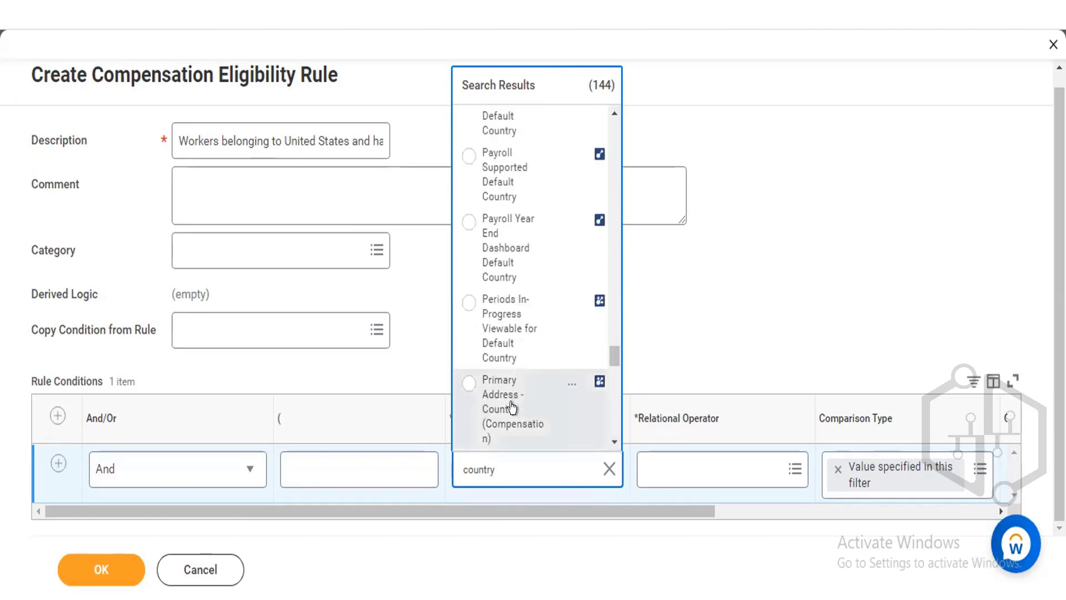
View the details of the Primary Address - Country (Compensation) report field, then close them.
click(572, 383)
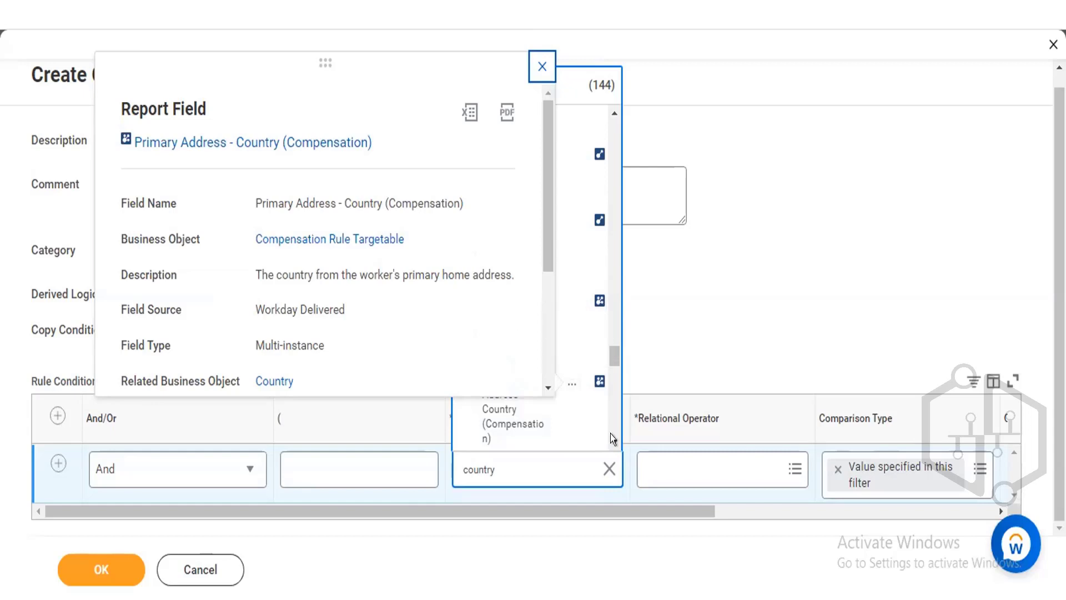
scroll(611, 438, down, 1)
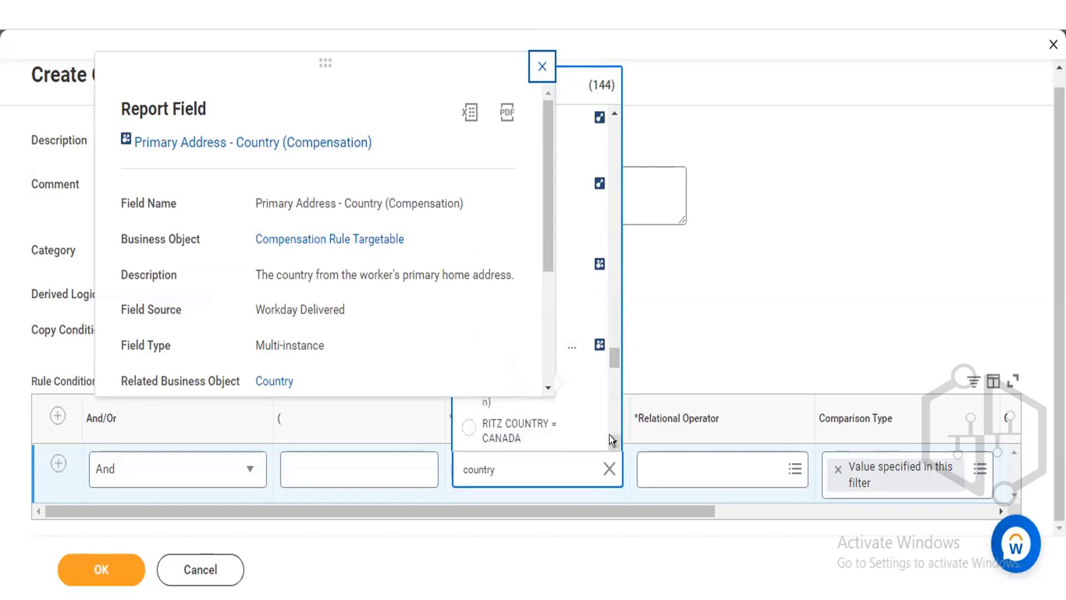
click(542, 66)
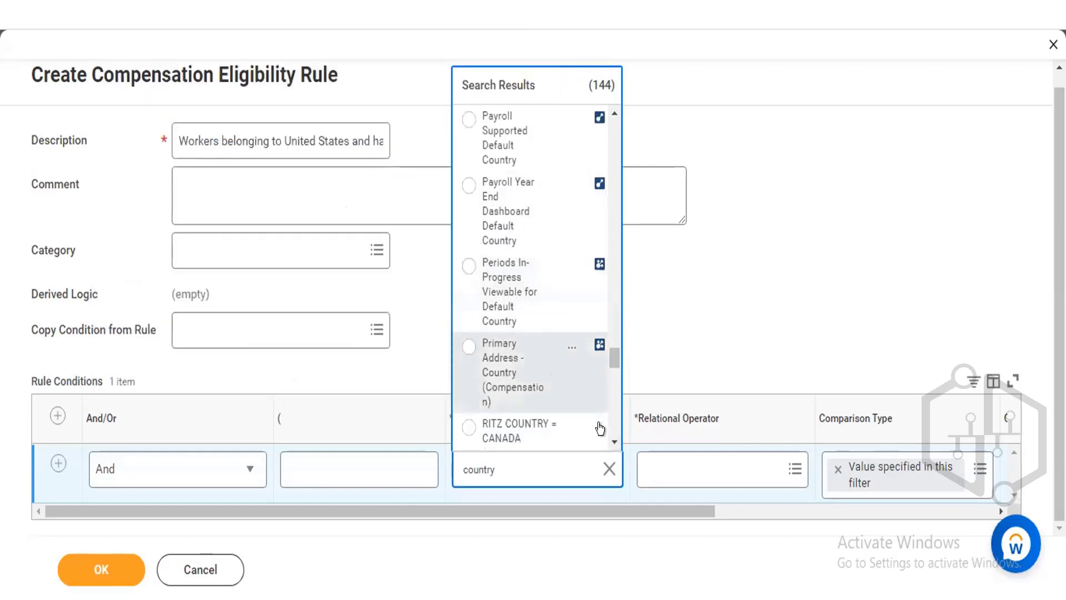
Scroll to the end of the country search results to review the remaining fields and rules.
scroll(607, 435, down, 1)
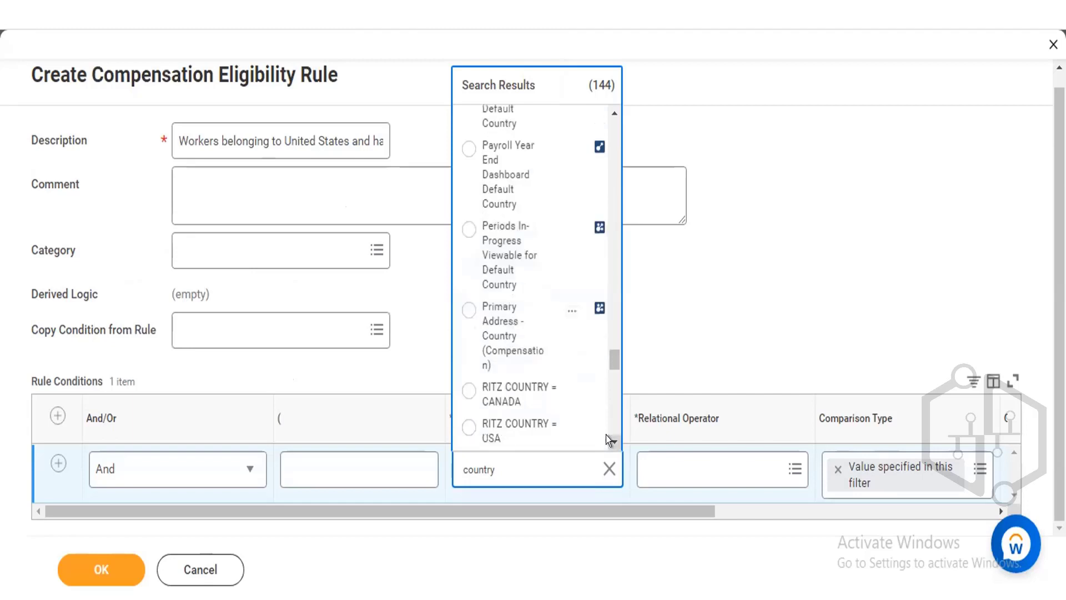
scroll(605, 435, down, 4)
scroll(606, 435, down, 9)
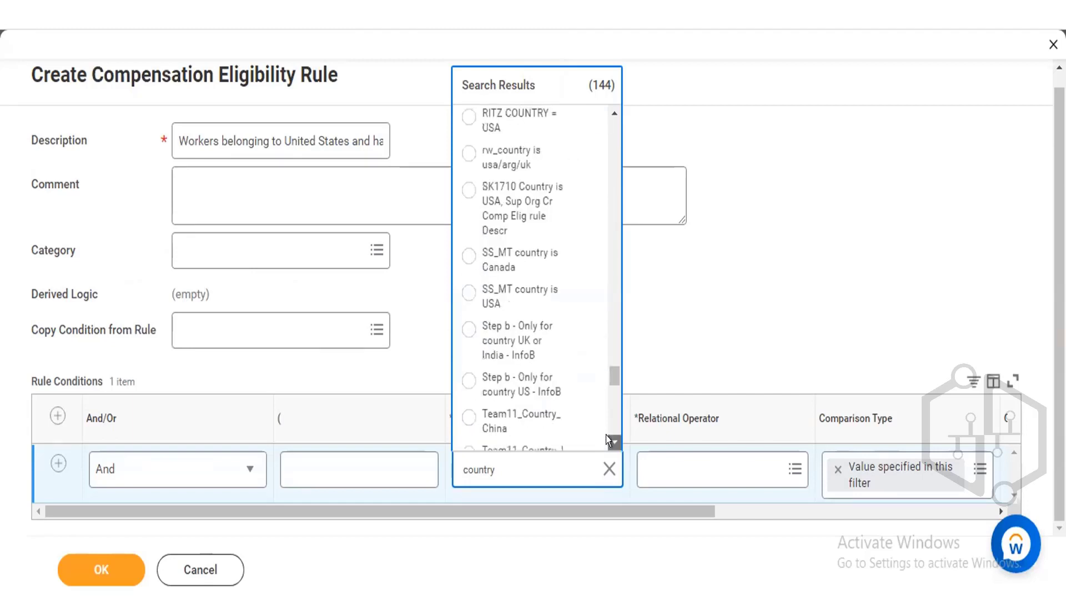
scroll(605, 435, down, 5)
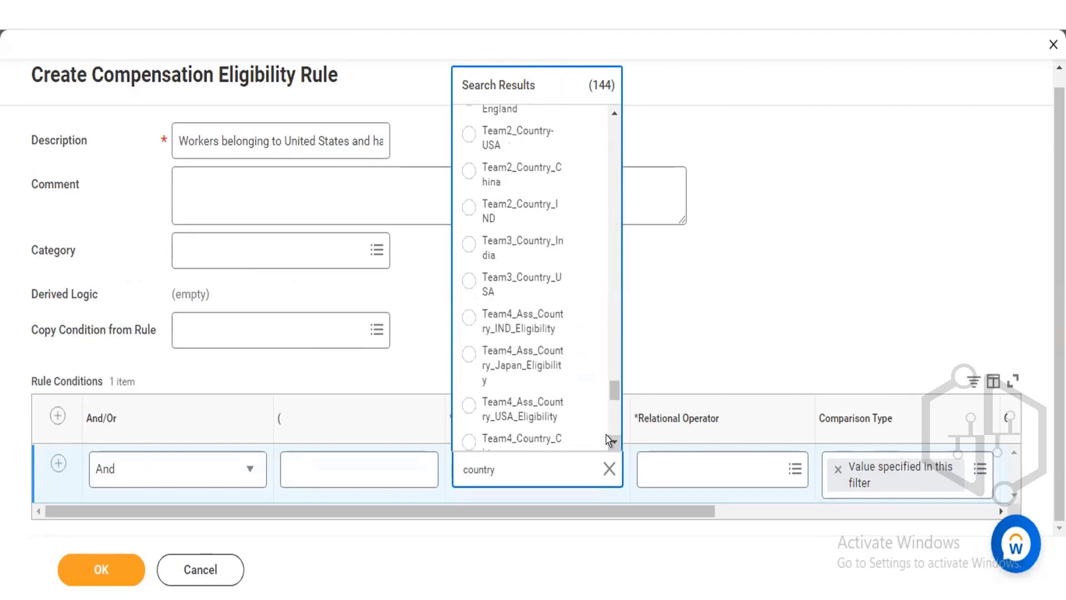
scroll(605, 435, down, 6)
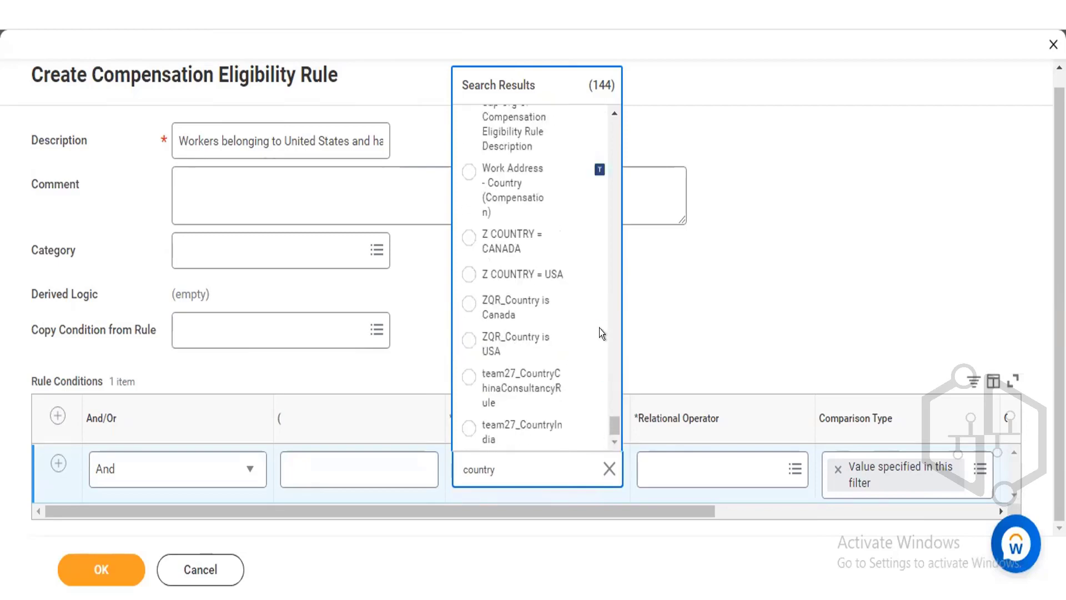
Scroll back up the results and reopen the details of the Country of Location – Primary (Compensation) report field.
scroll(611, 112, up, 6)
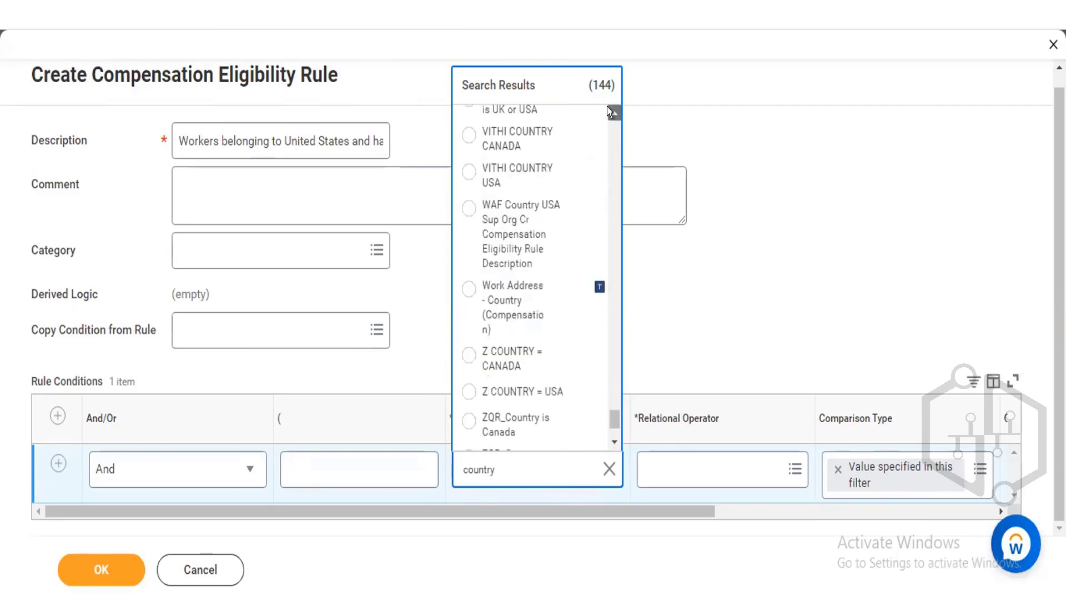
drag(607, 107, 607, 108)
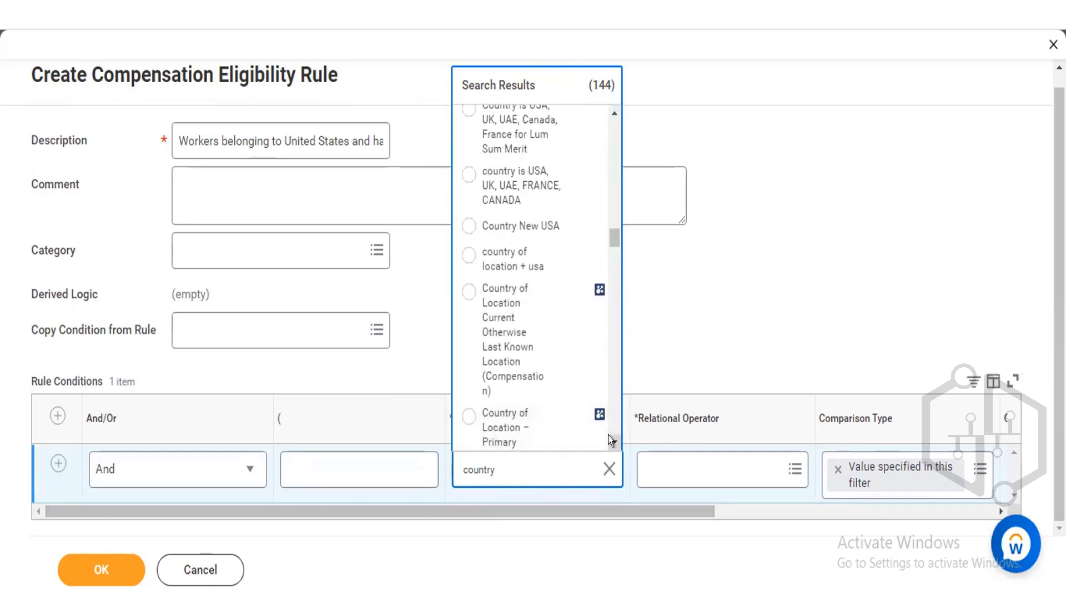
drag(608, 435, 608, 435)
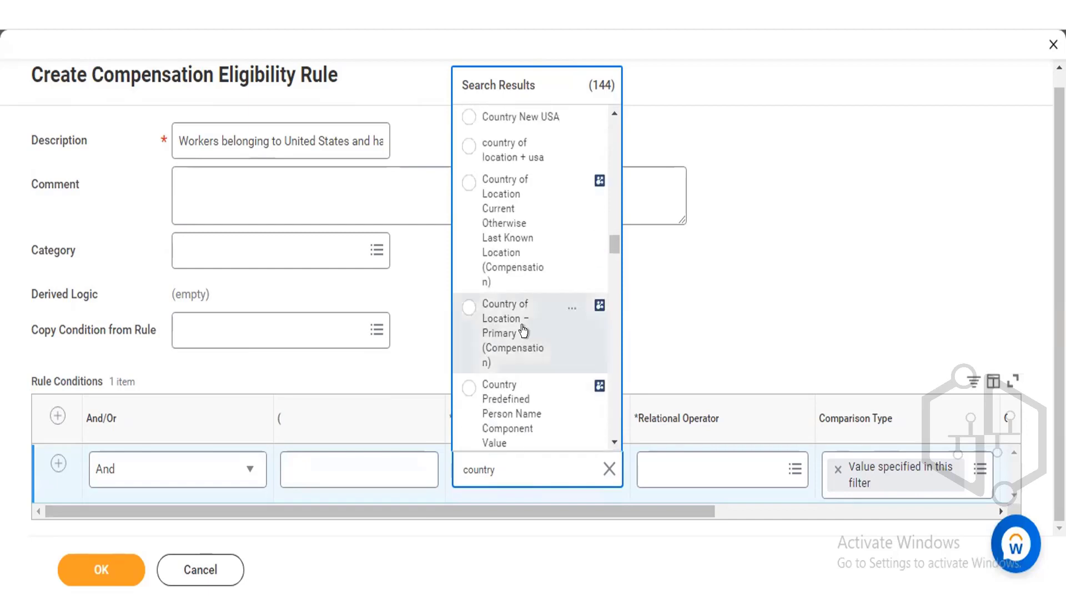
click(565, 307)
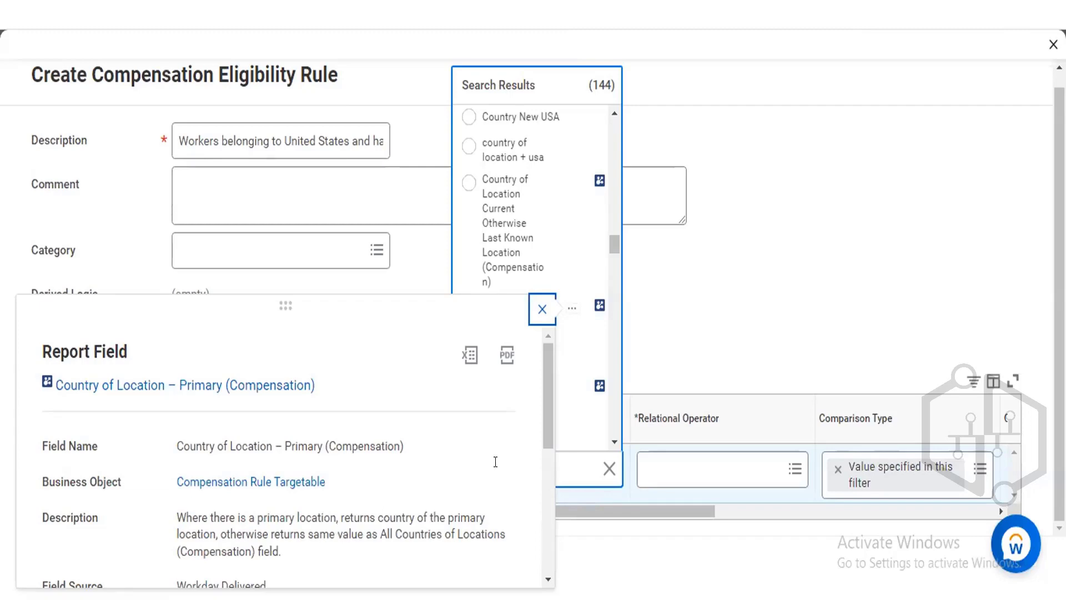
click(609, 438)
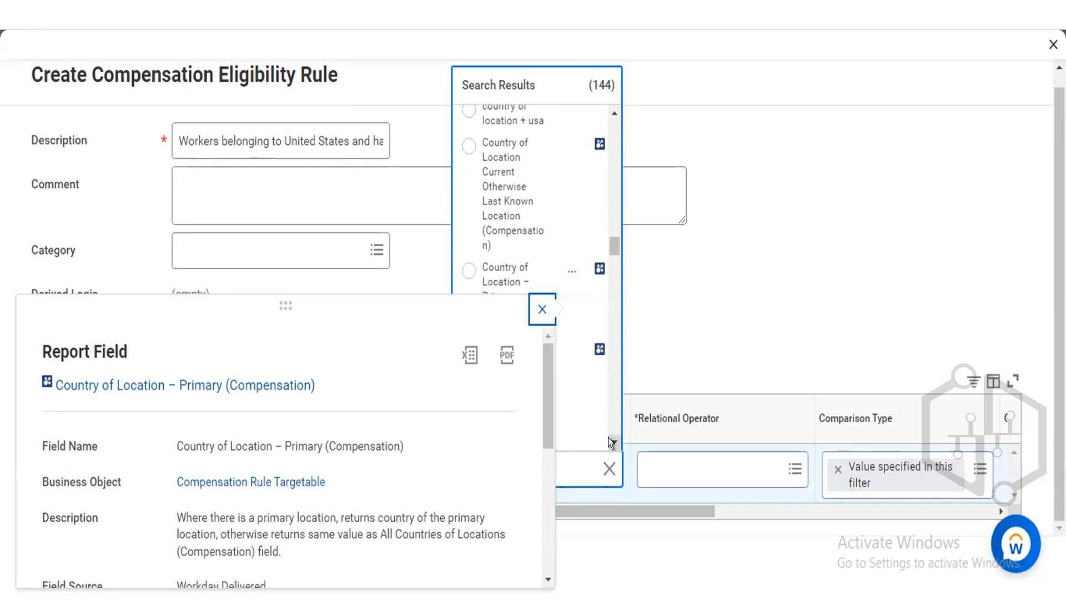
Choose Primary Address - Country (Compensation) as the first rule condition's source field.
scroll(589, 383, down, 5)
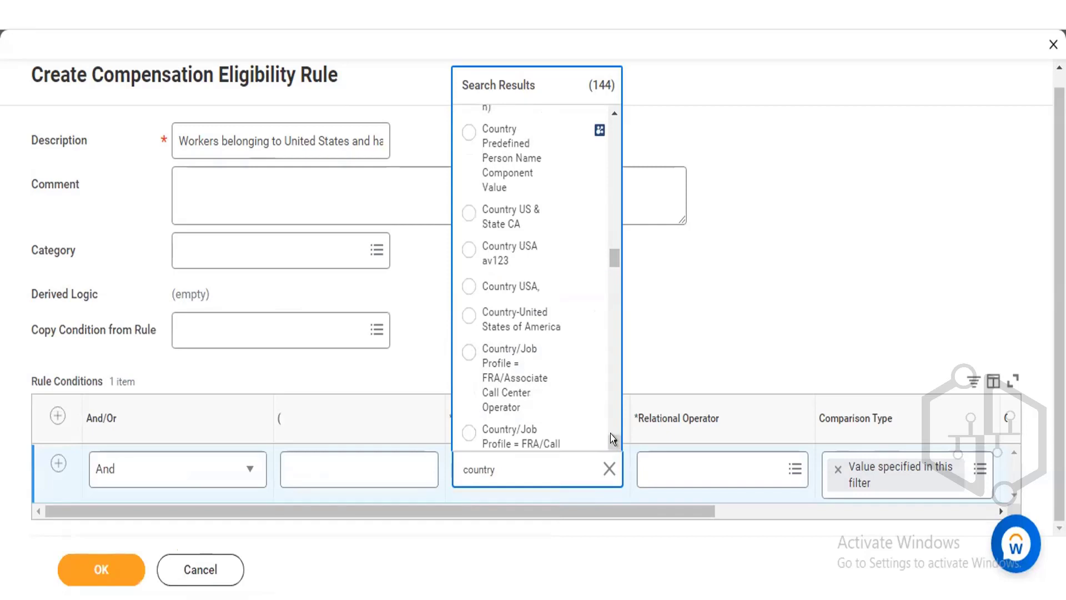
scroll(611, 434, down, 2)
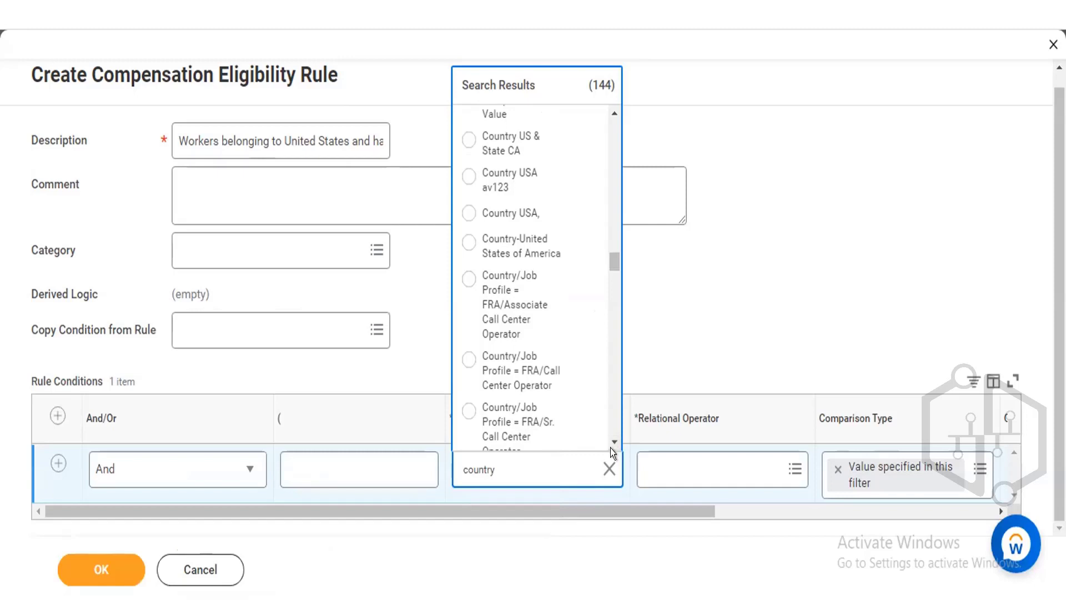
scroll(609, 438, down, 10)
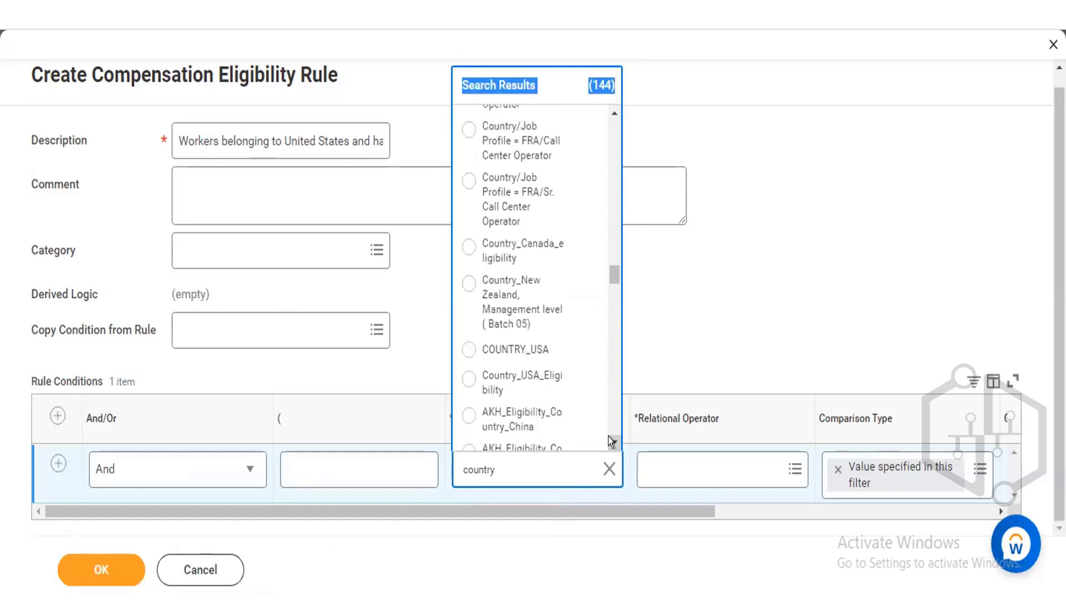
scroll(611, 439, down, 10)
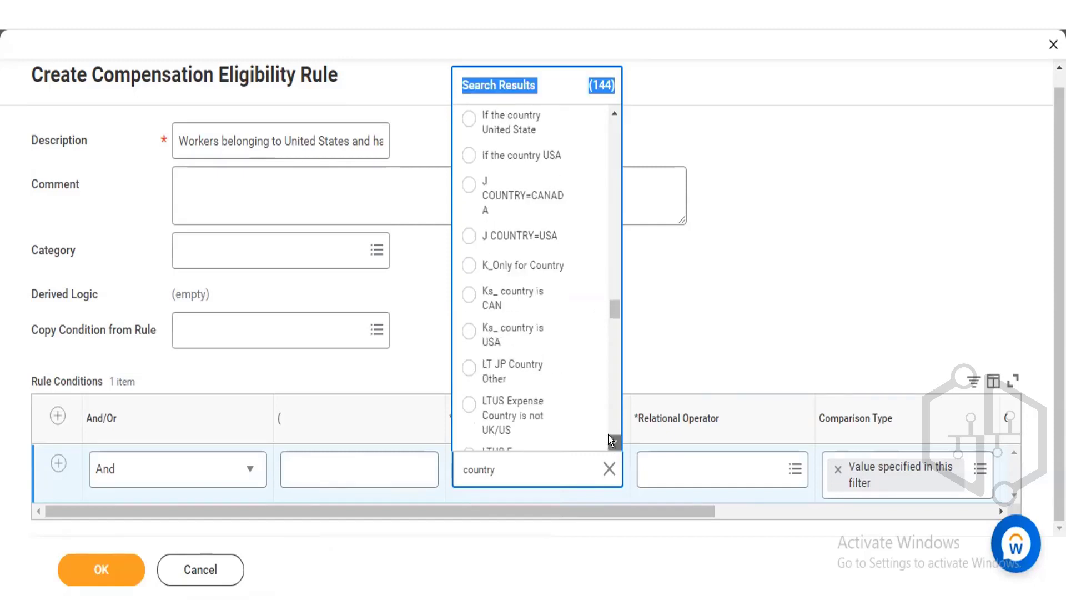
scroll(610, 438, down, 3)
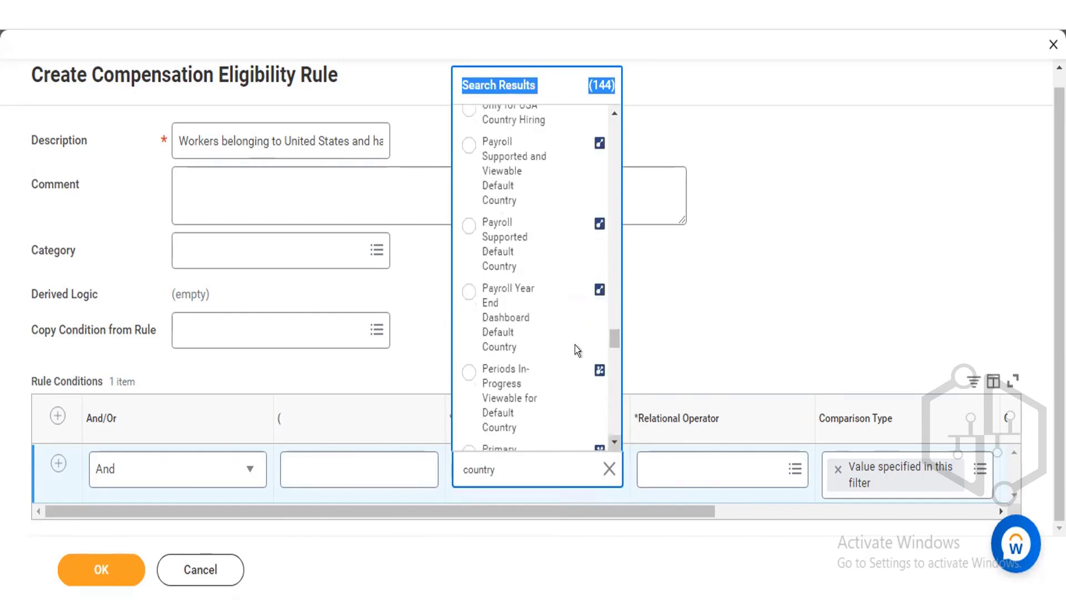
scroll(608, 434, down, 1)
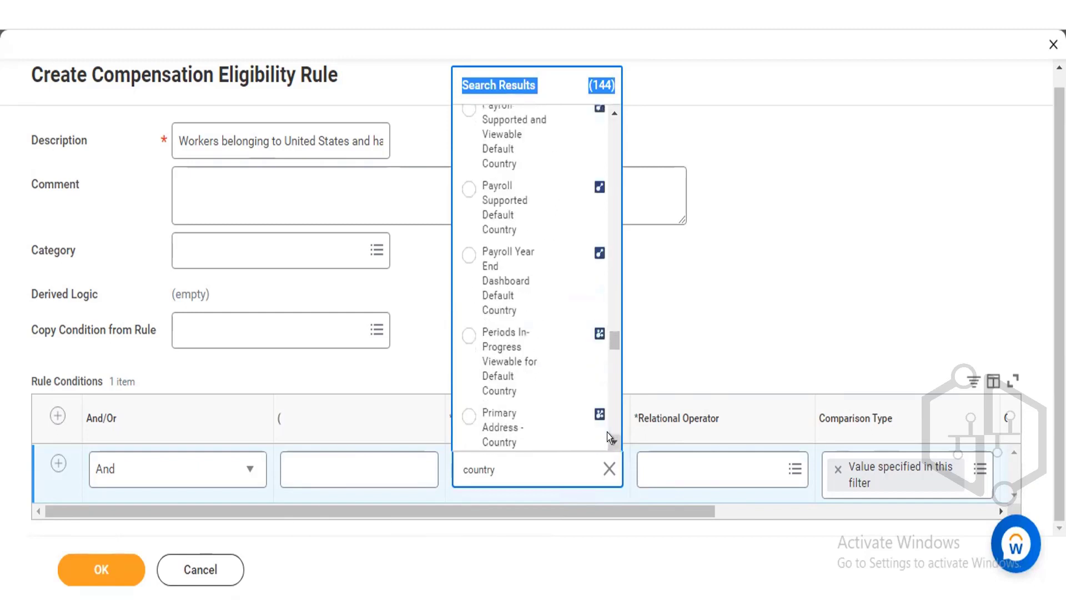
scroll(607, 432, down, 1)
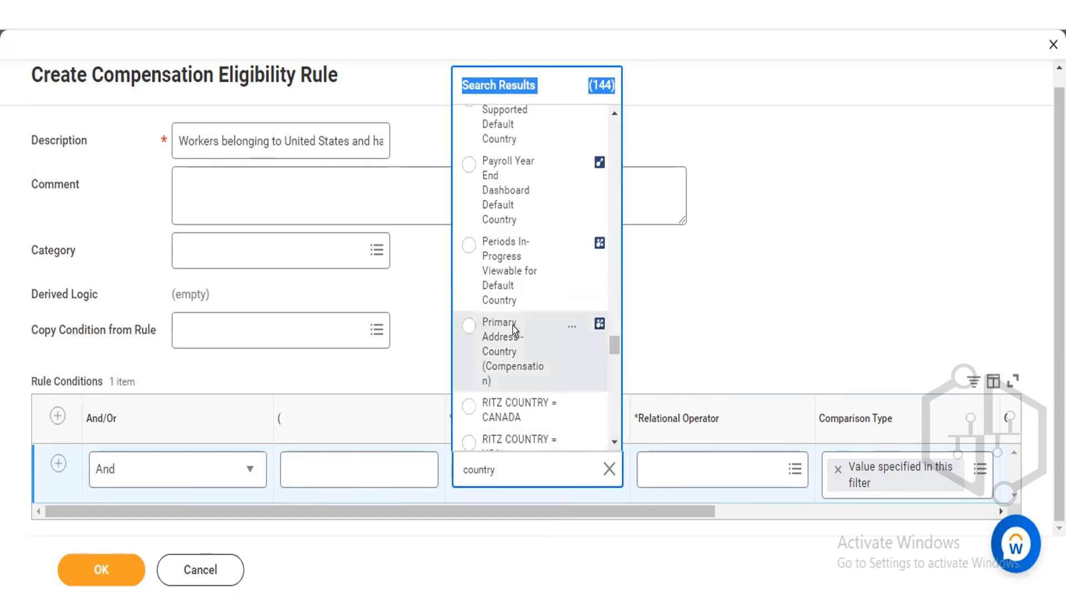
click(512, 326)
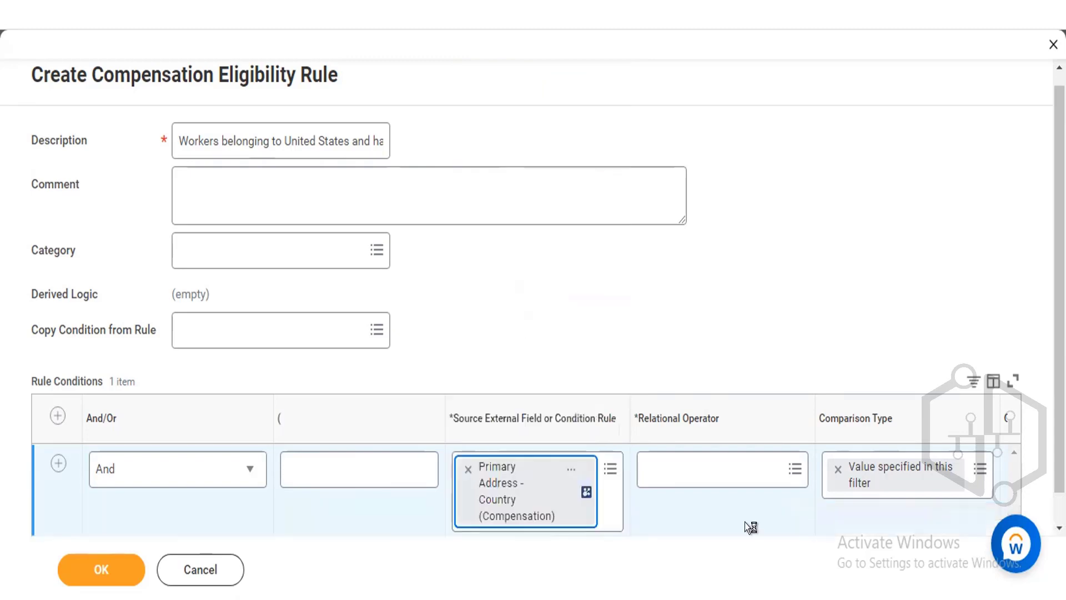
Set the first condition's relational operator to any in the selection list.
click(708, 459)
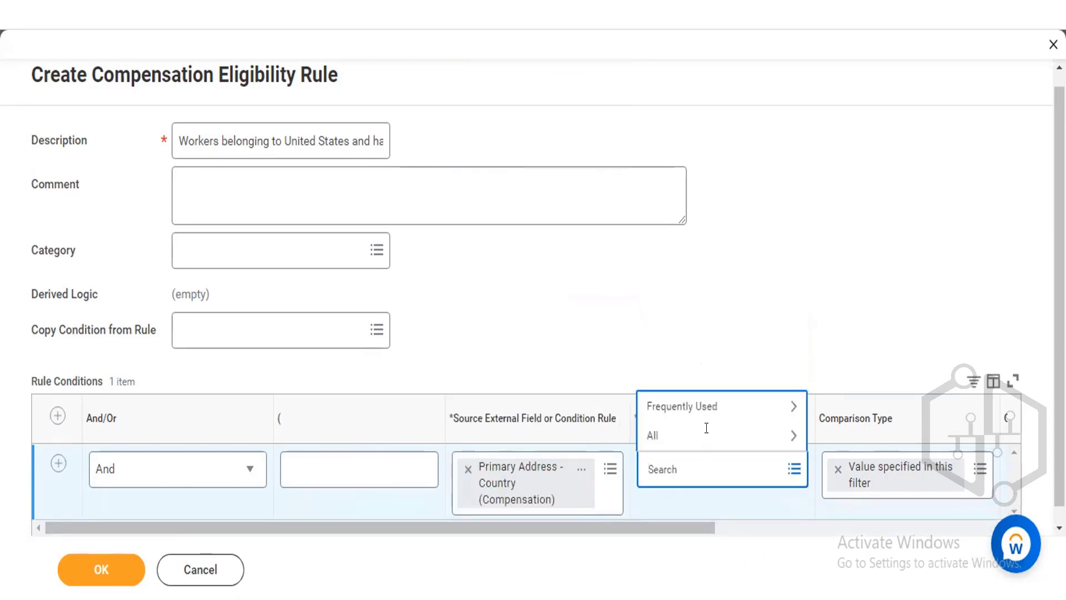
click(703, 406)
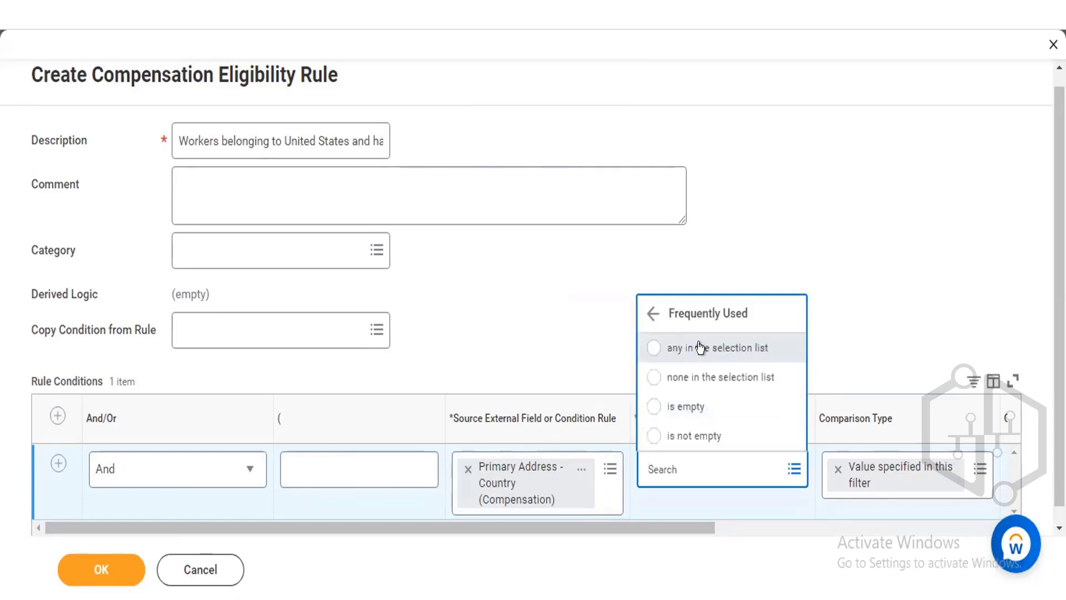
click(701, 348)
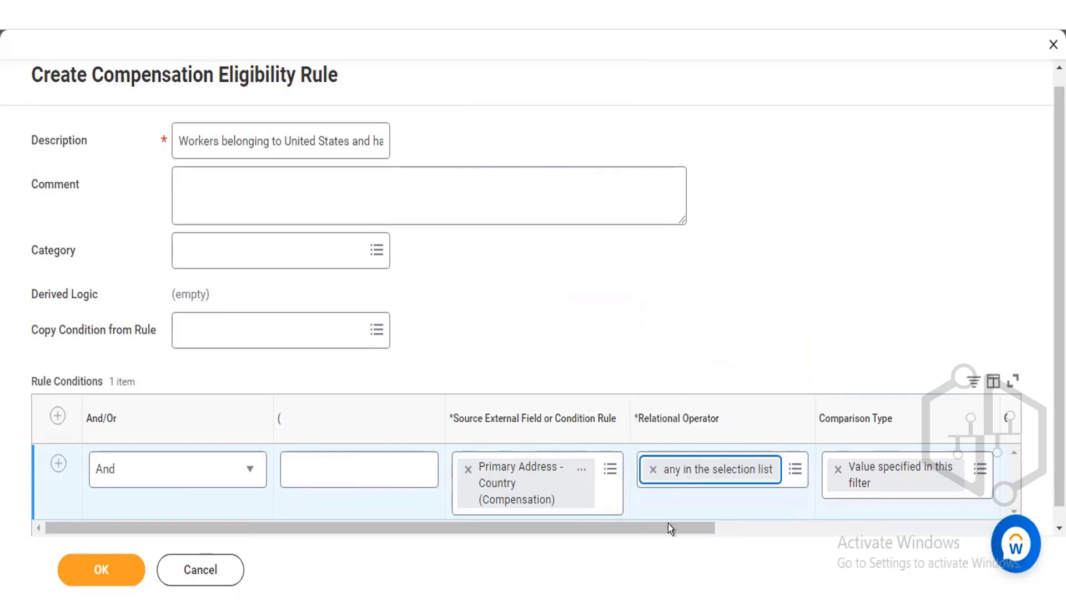
Set the first condition's comparison value to United States of America.
drag(668, 523, 791, 522)
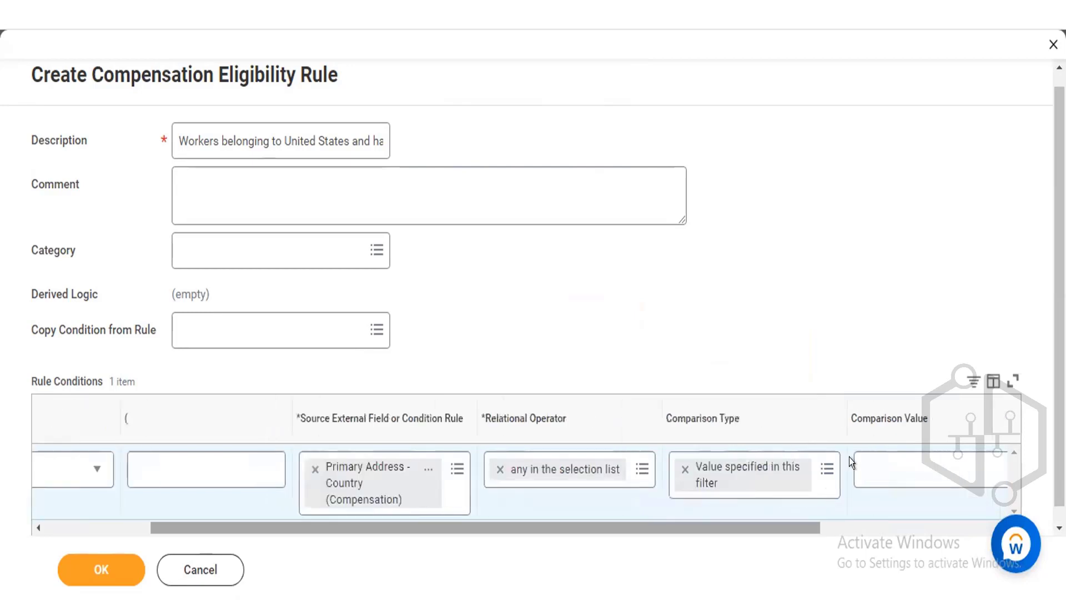
click(895, 465)
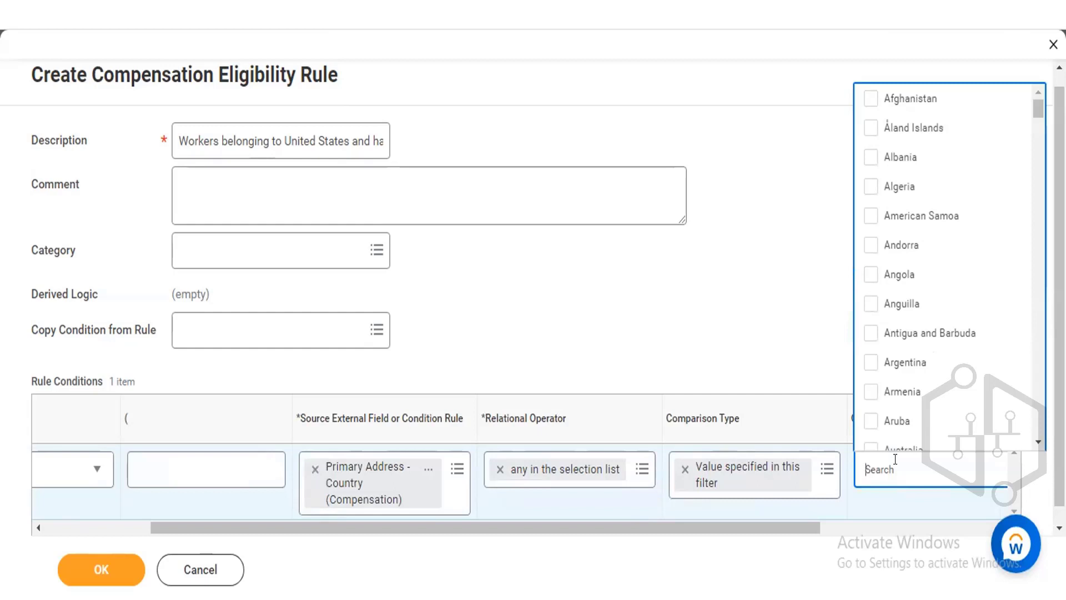
text(united states)
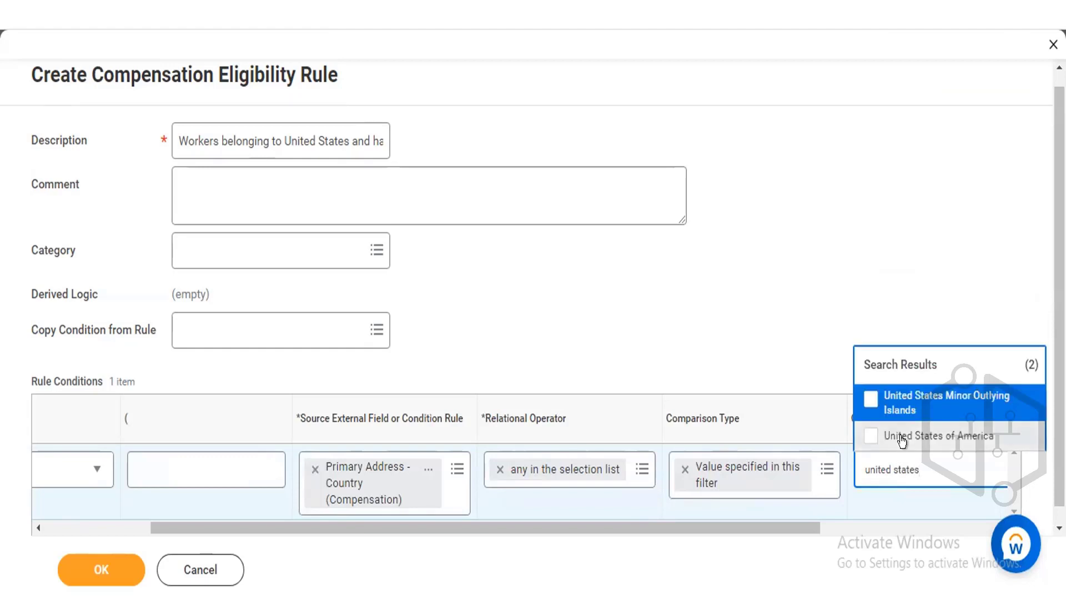
click(871, 437)
click(771, 288)
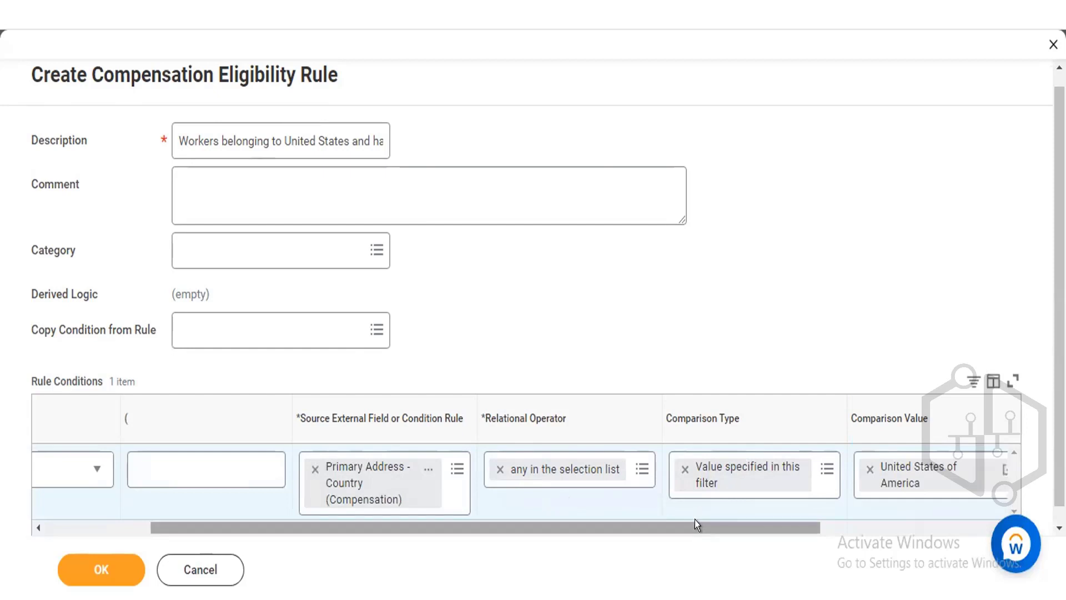
drag(695, 519, 359, 537)
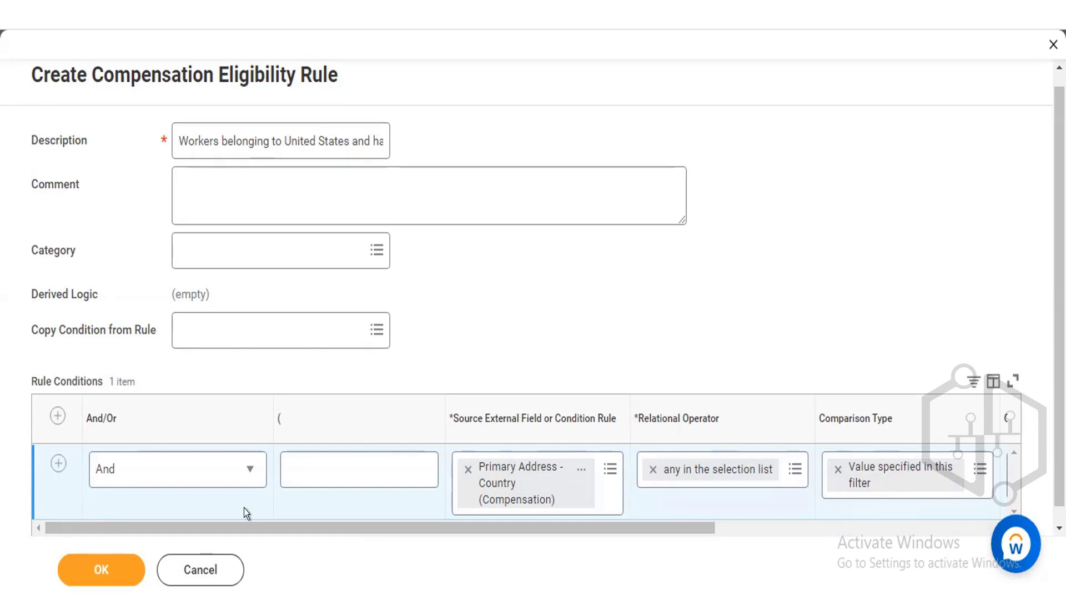
click(50, 456)
drag(1059, 444, 1059, 459)
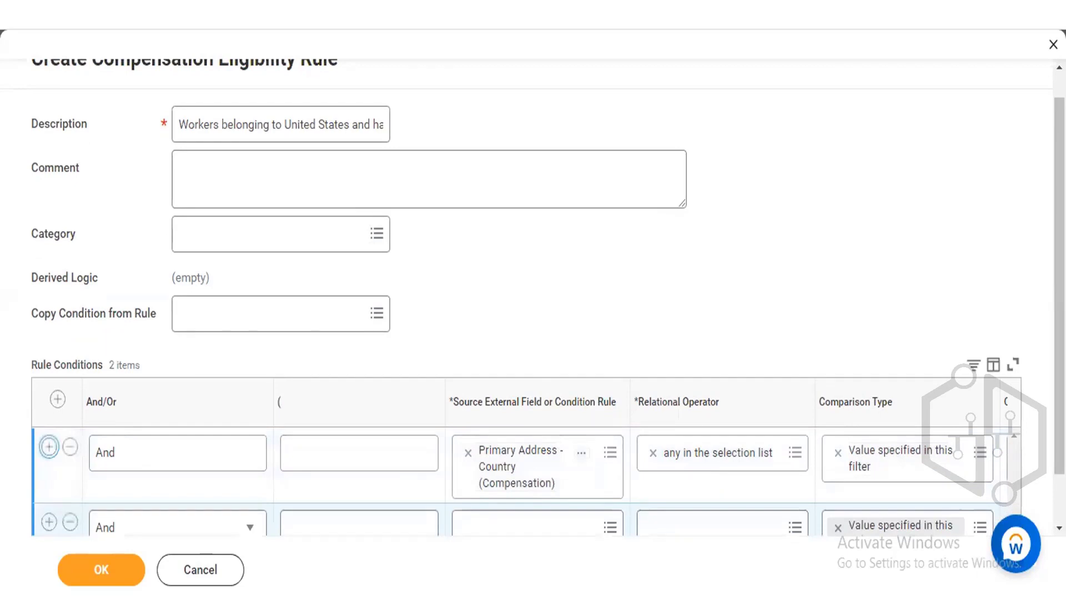
drag(1060, 434, 1059, 469)
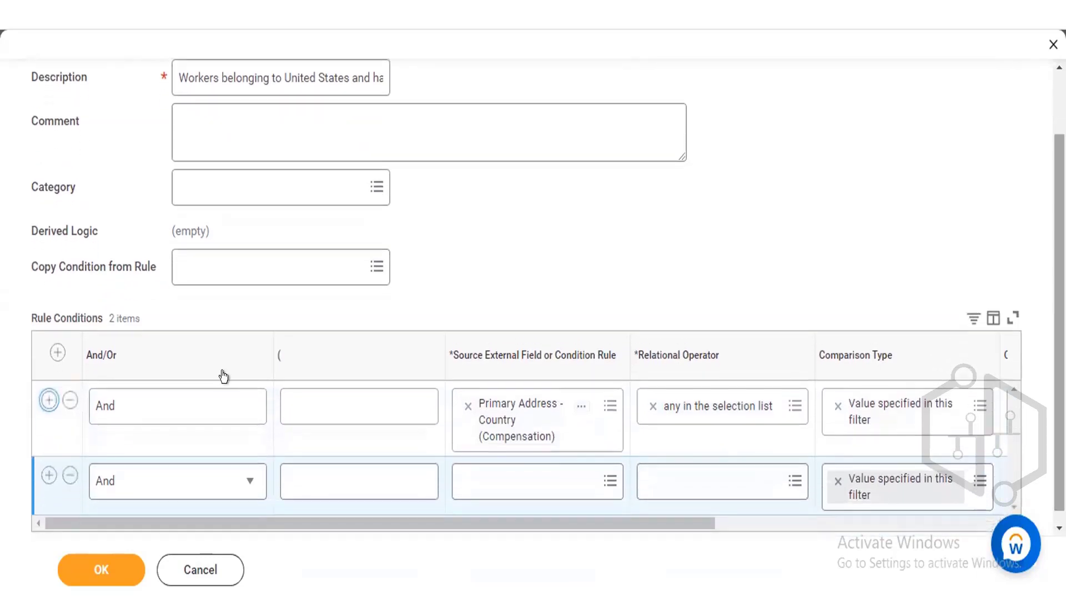
click(69, 475)
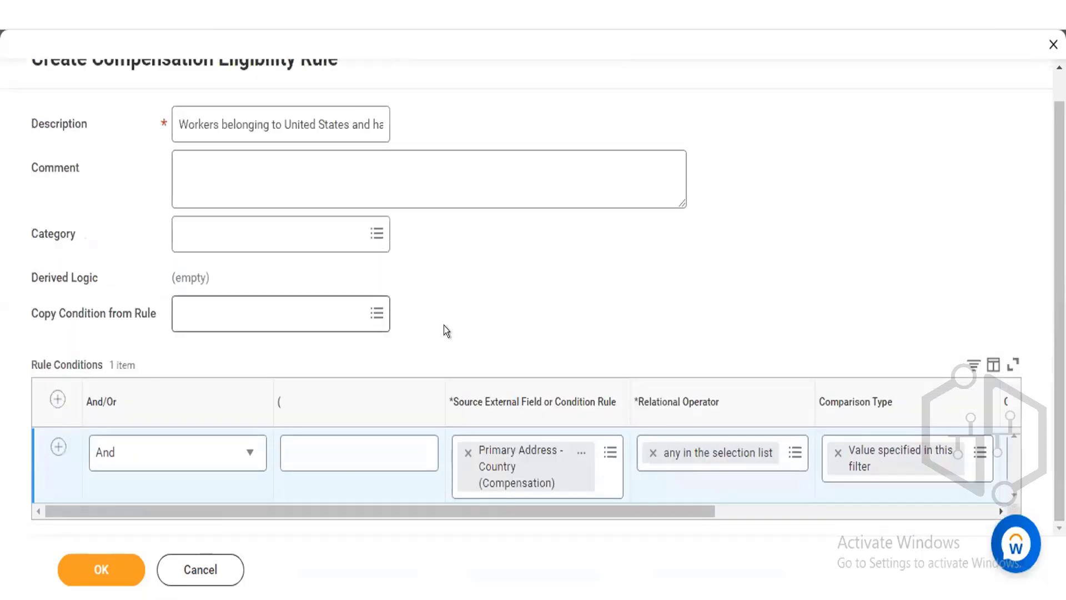
click(54, 398)
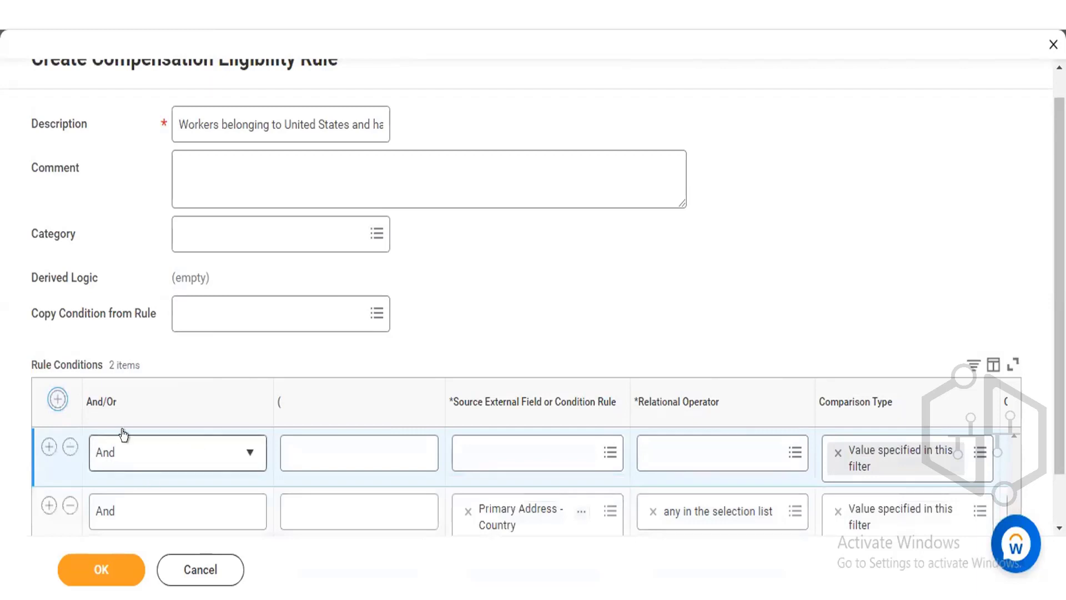
click(70, 446)
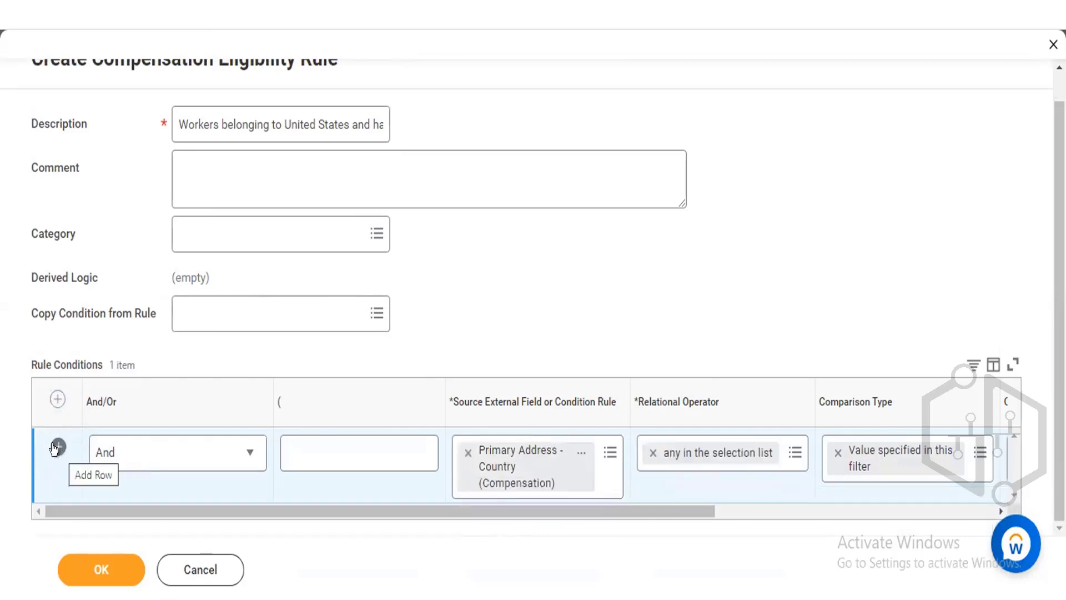
Add a second condition row below and choose Management Level (Compensation) as its source field.
click(54, 448)
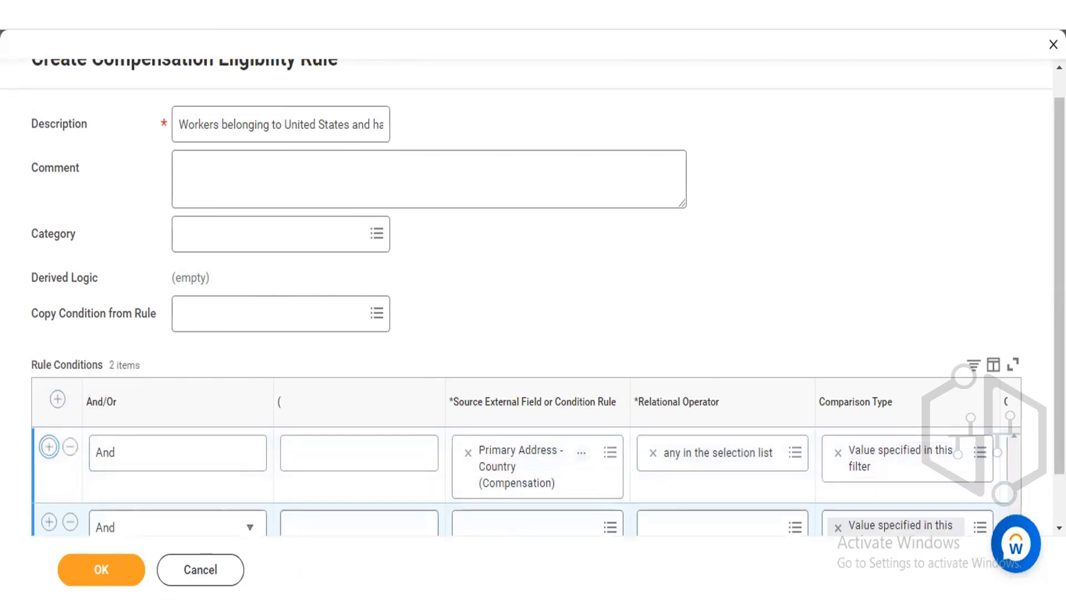
scroll(488, 480, down, 1)
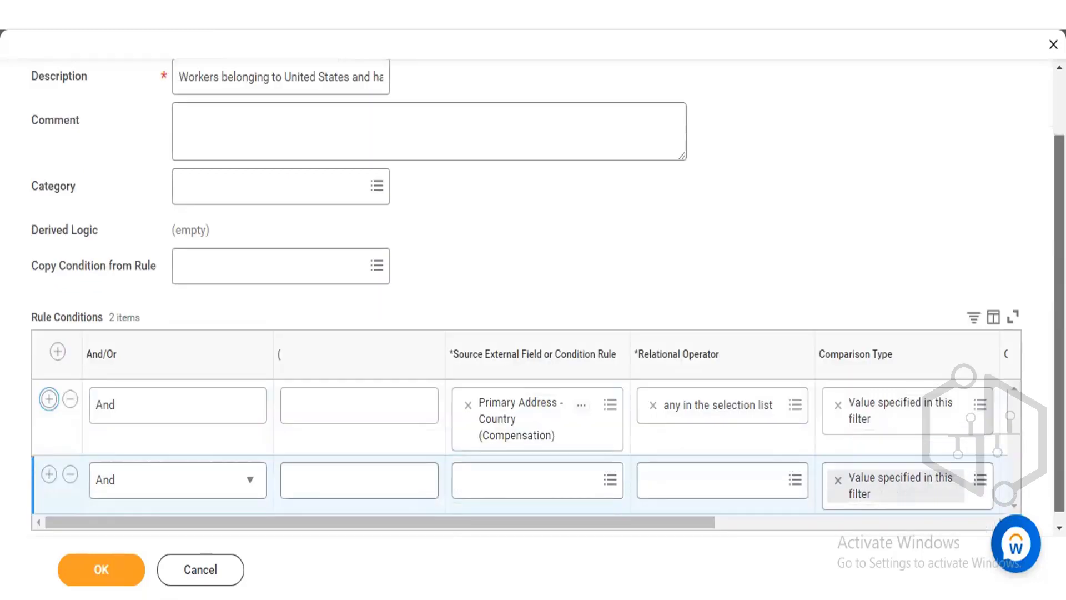
click(475, 468)
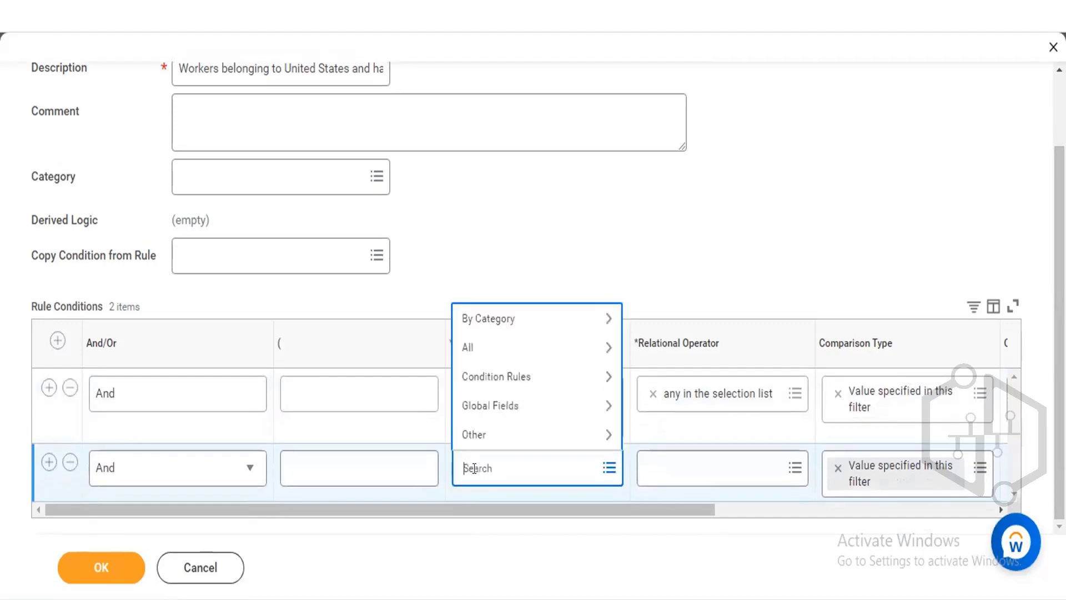
text(management level)
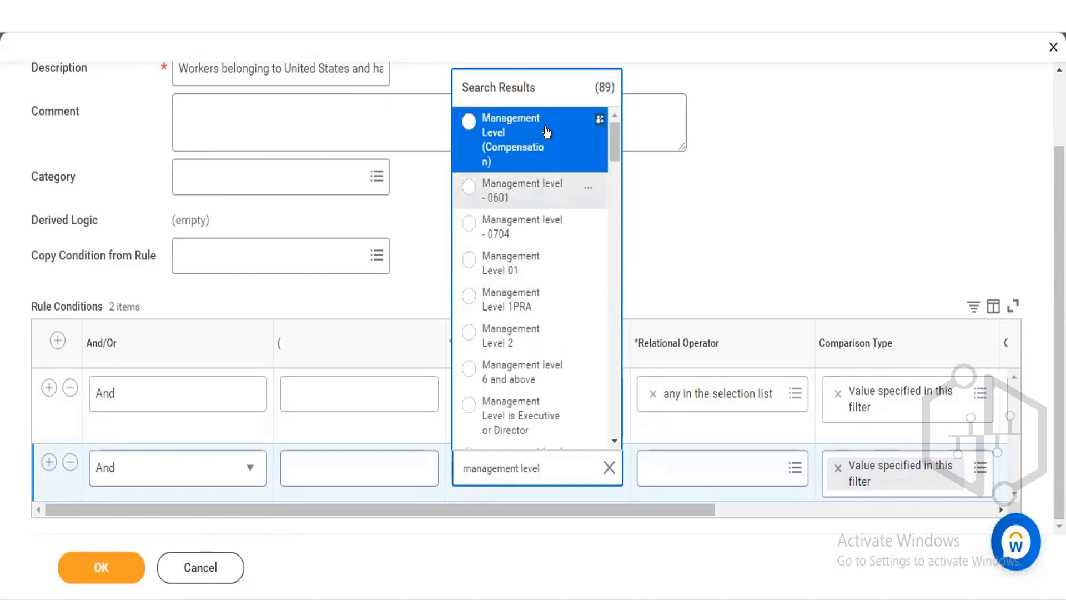
mouse_move(599, 118)
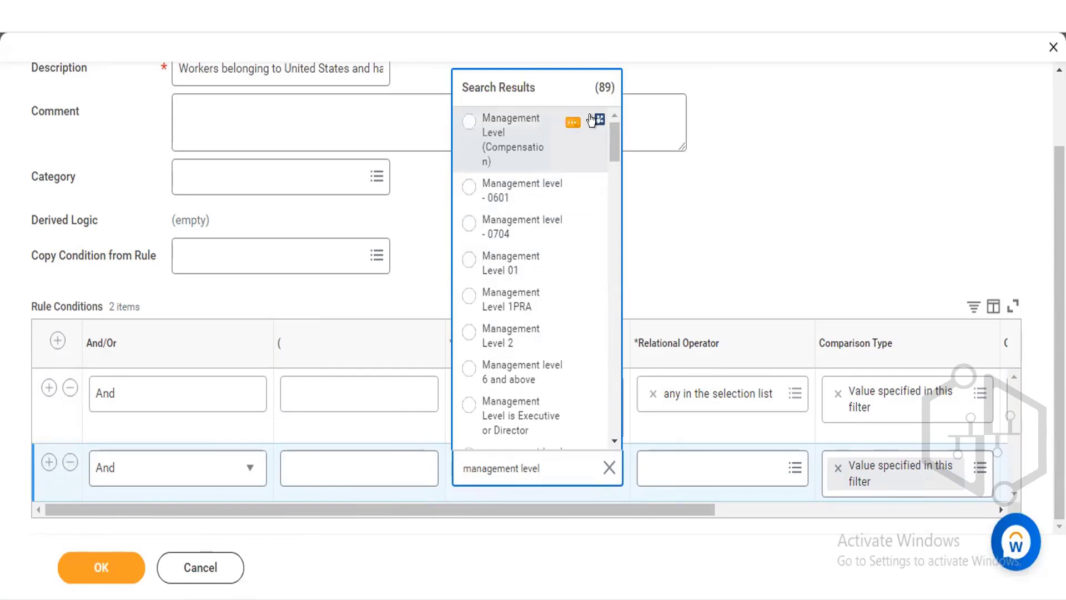
click(571, 121)
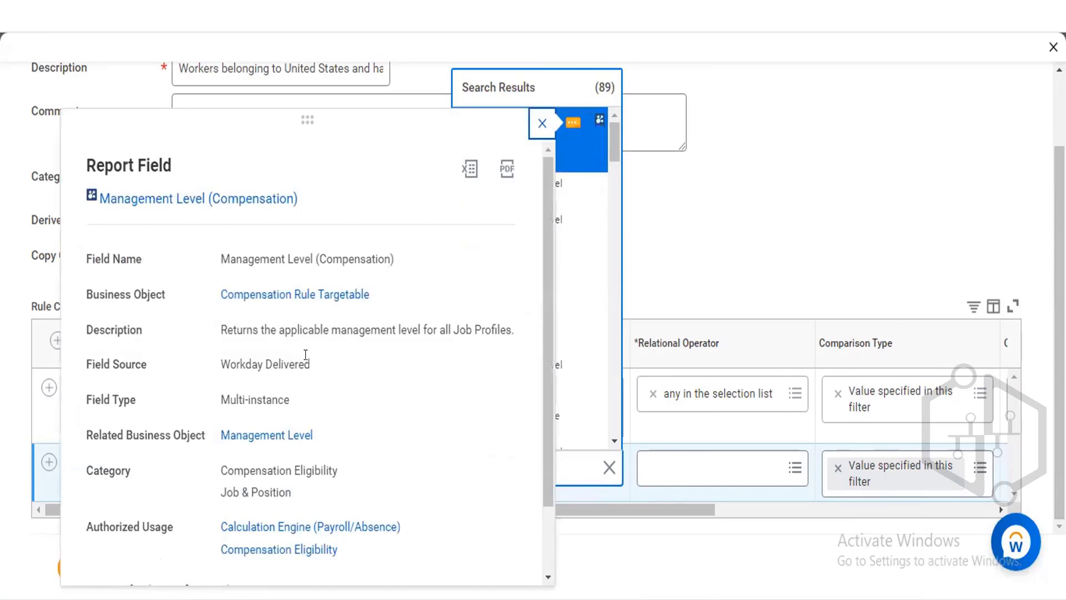
click(539, 125)
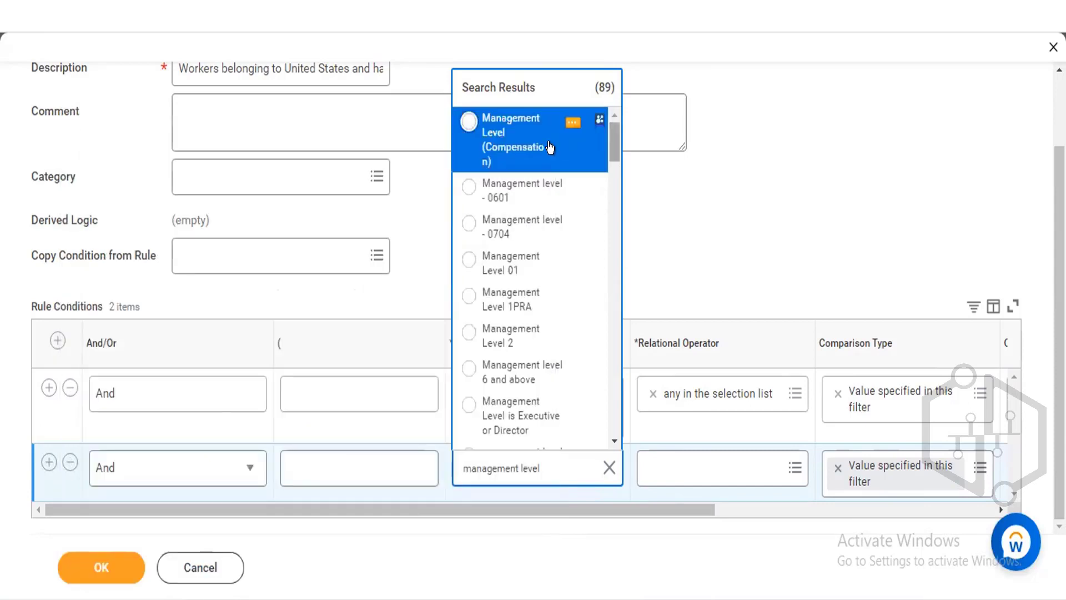
click(516, 144)
Set the second condition's relational operator to any in the selection list.
click(697, 463)
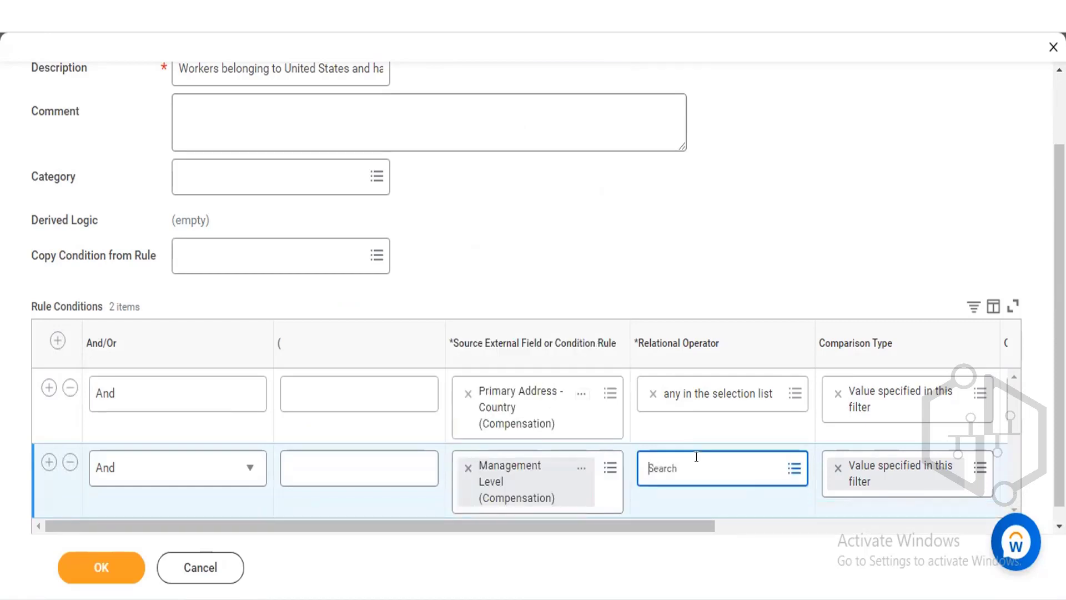
click(698, 396)
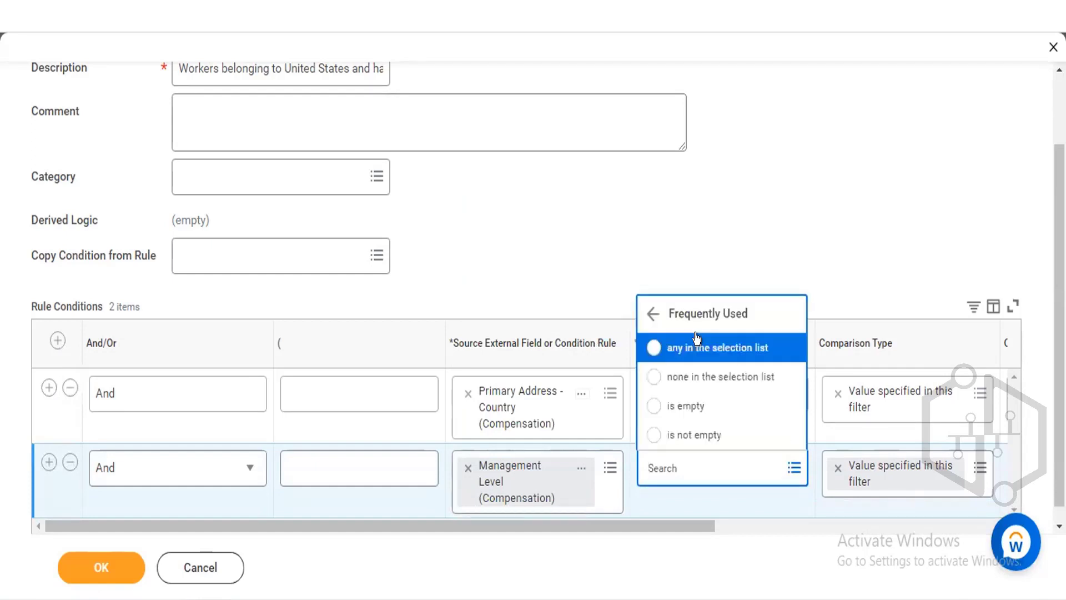
click(697, 347)
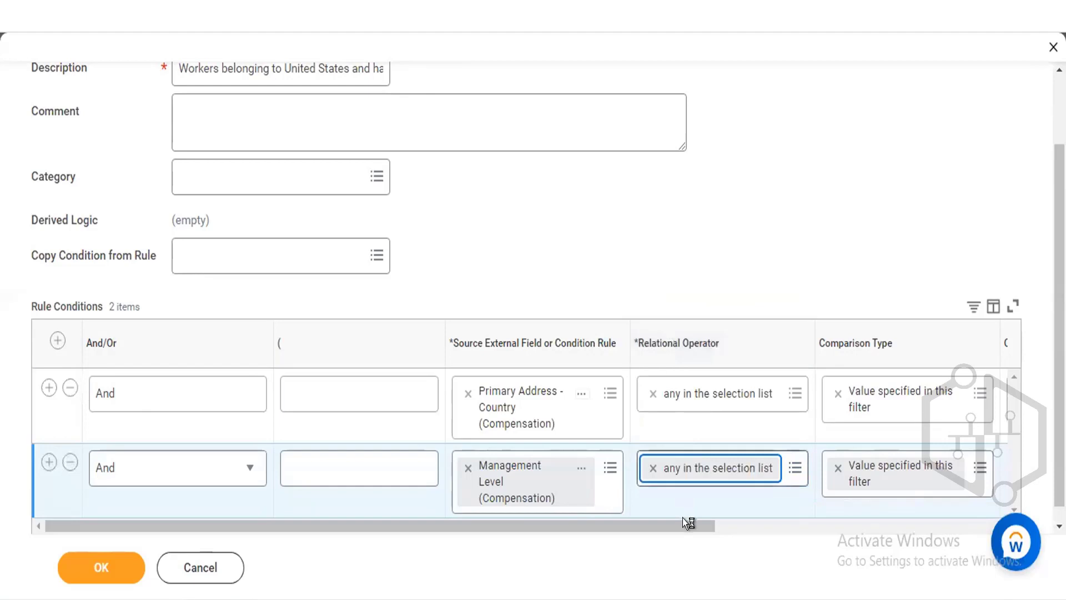
Search the second condition's comparison values for manager and select 1 Manager.
drag(682, 517, 751, 514)
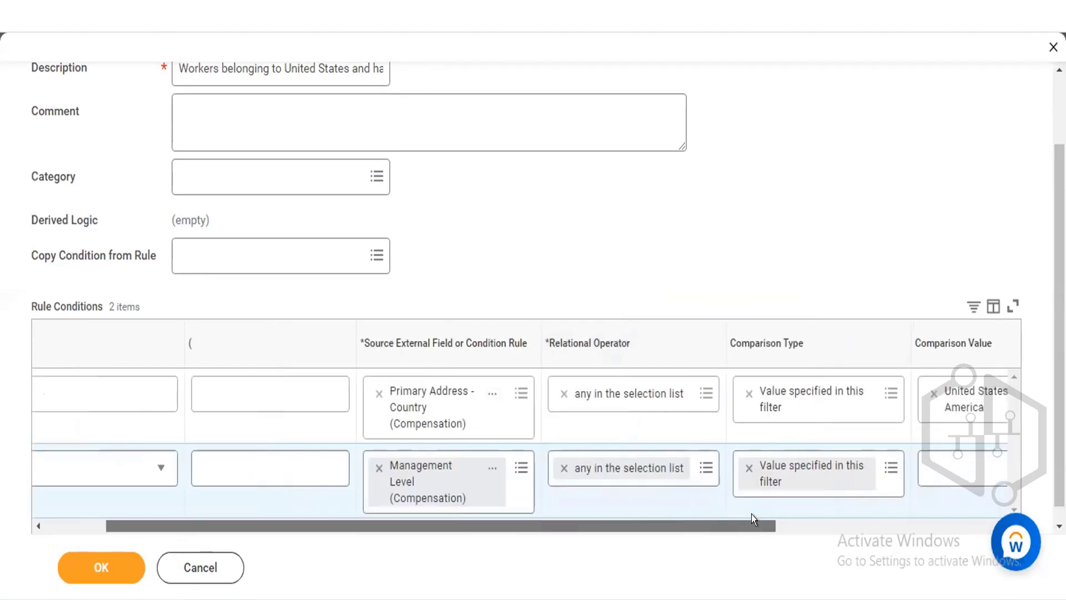
click(922, 461)
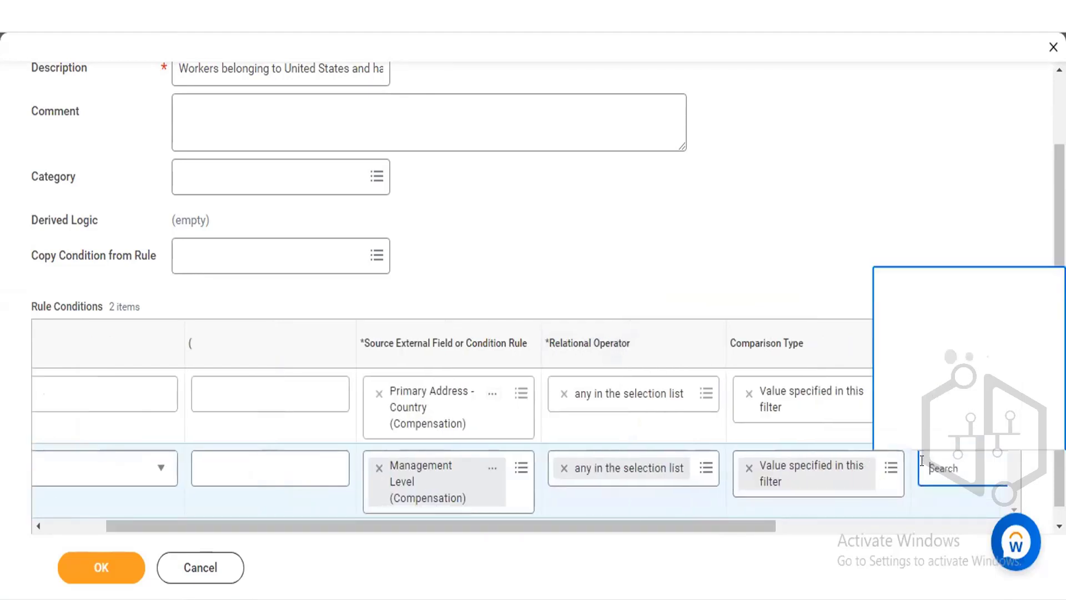
text(man)
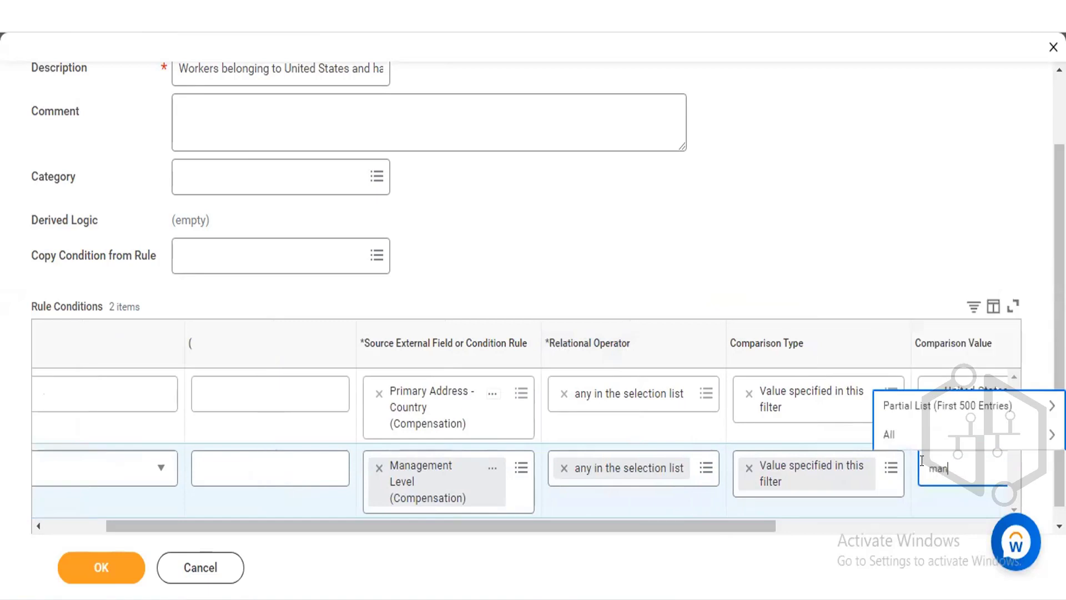
text(ager)
key(Return)
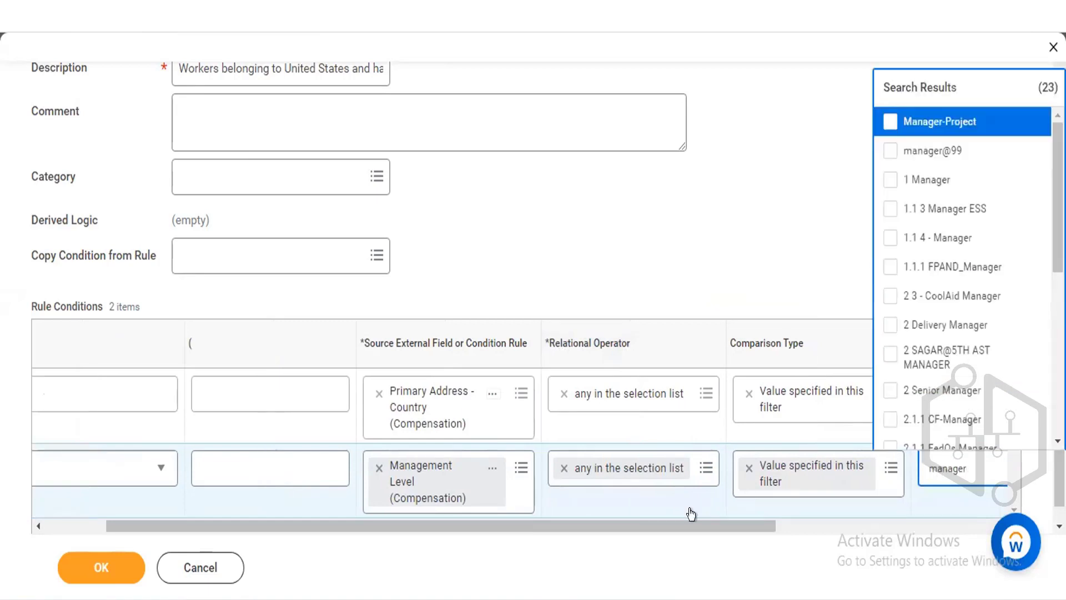
drag(722, 519, 755, 518)
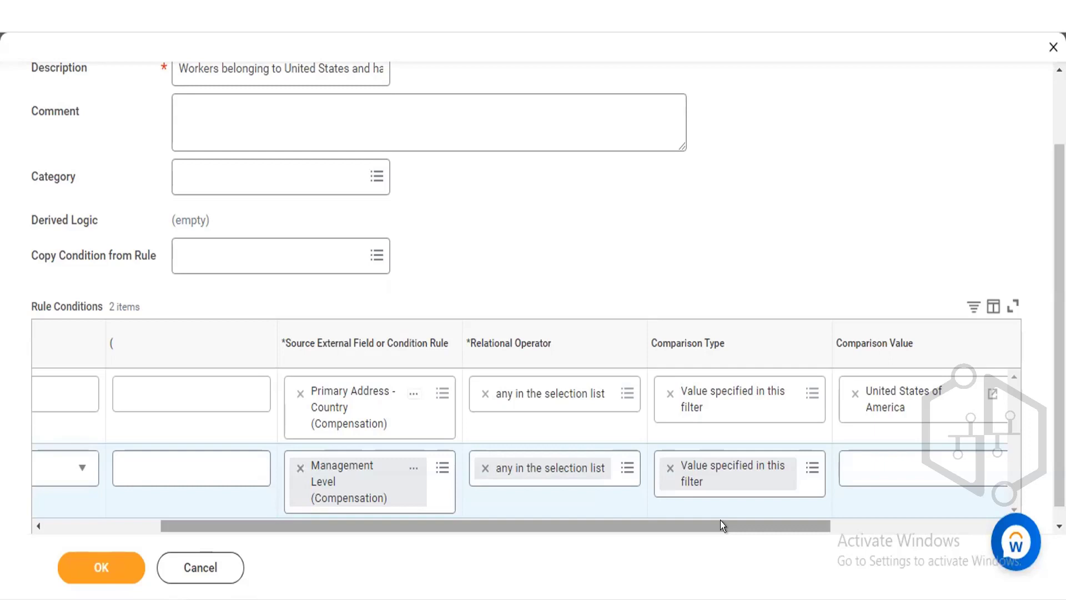
click(882, 462)
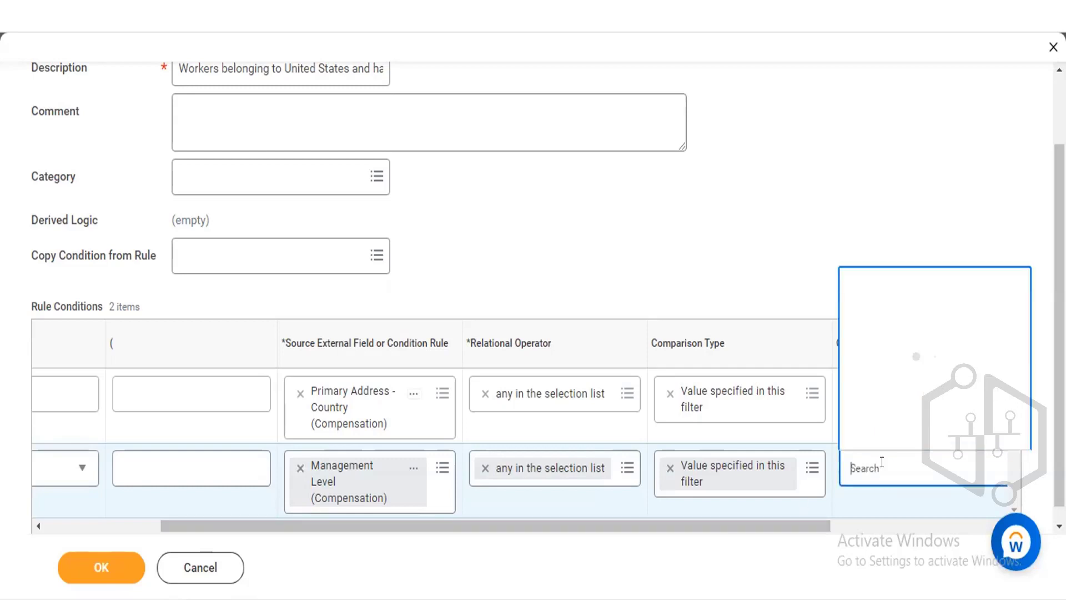
text(manager)
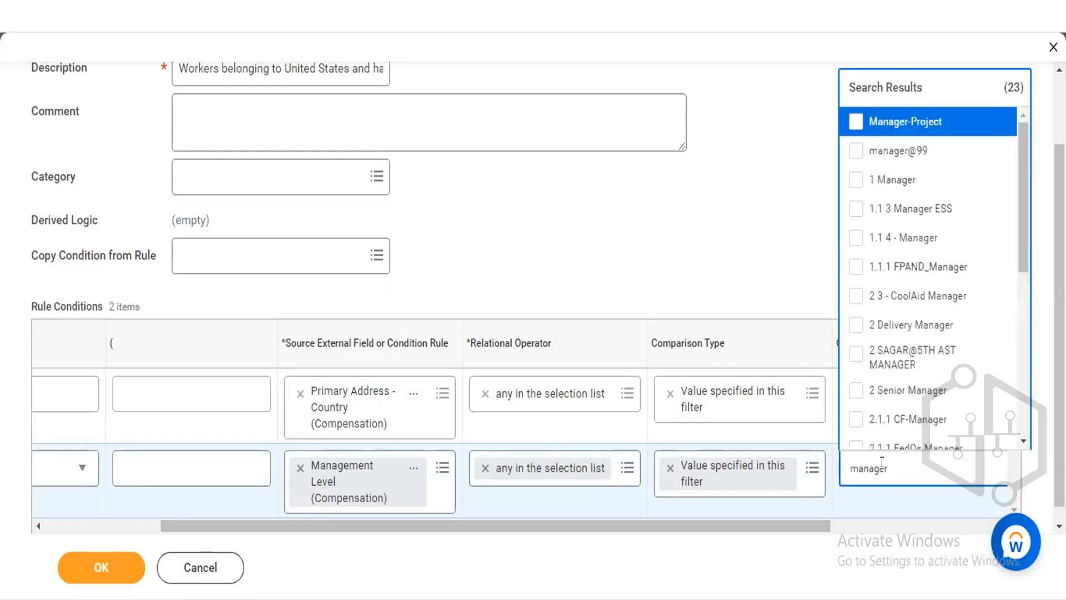
click(858, 178)
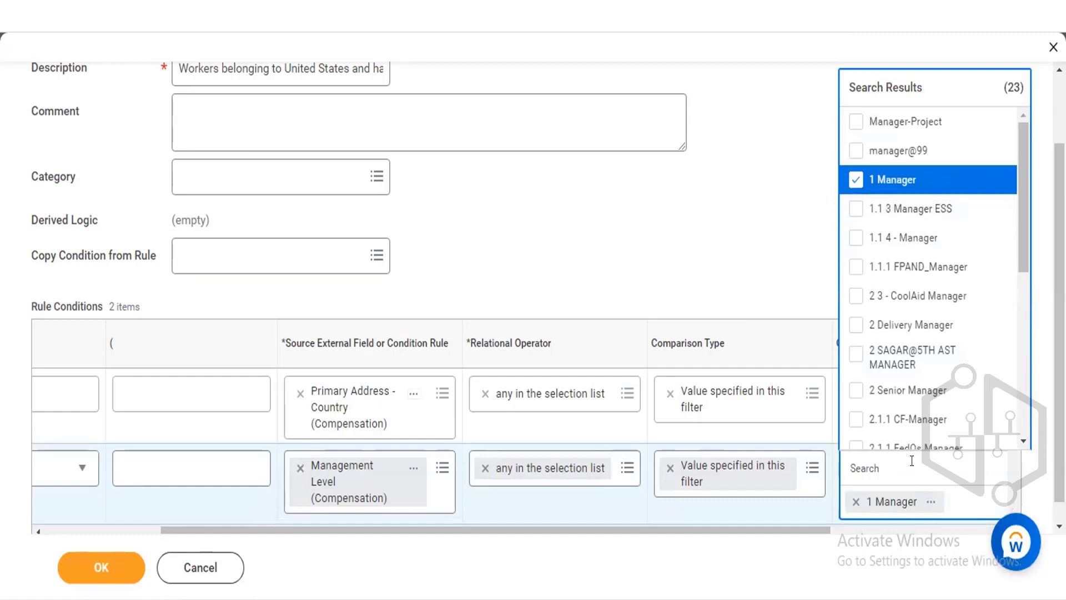
Add CEO and 1 Vice President to the second condition's comparison values.
text(CEO)
key(Return)
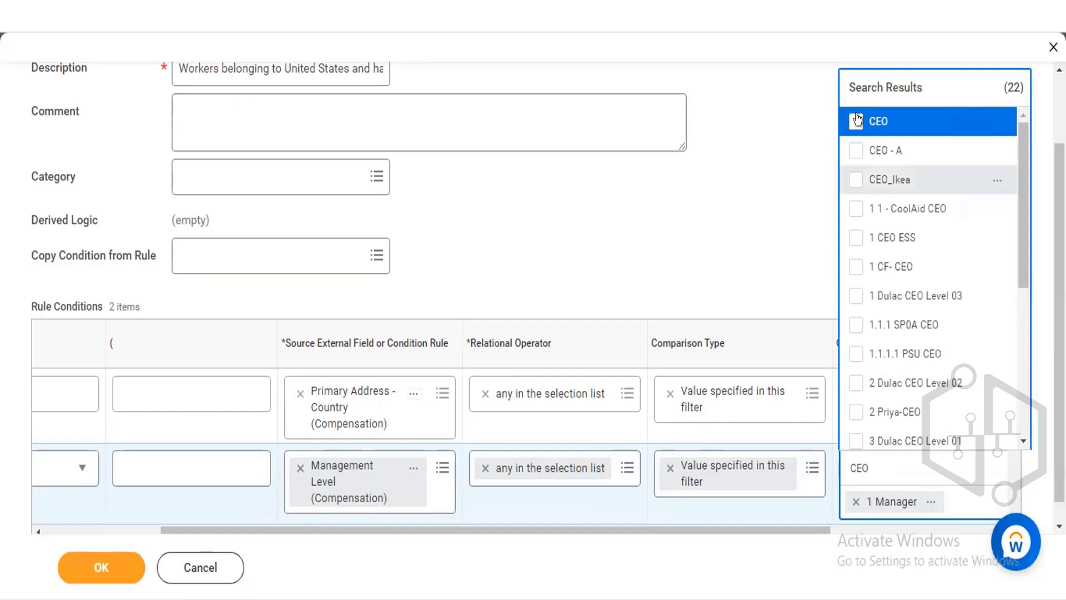
click(857, 120)
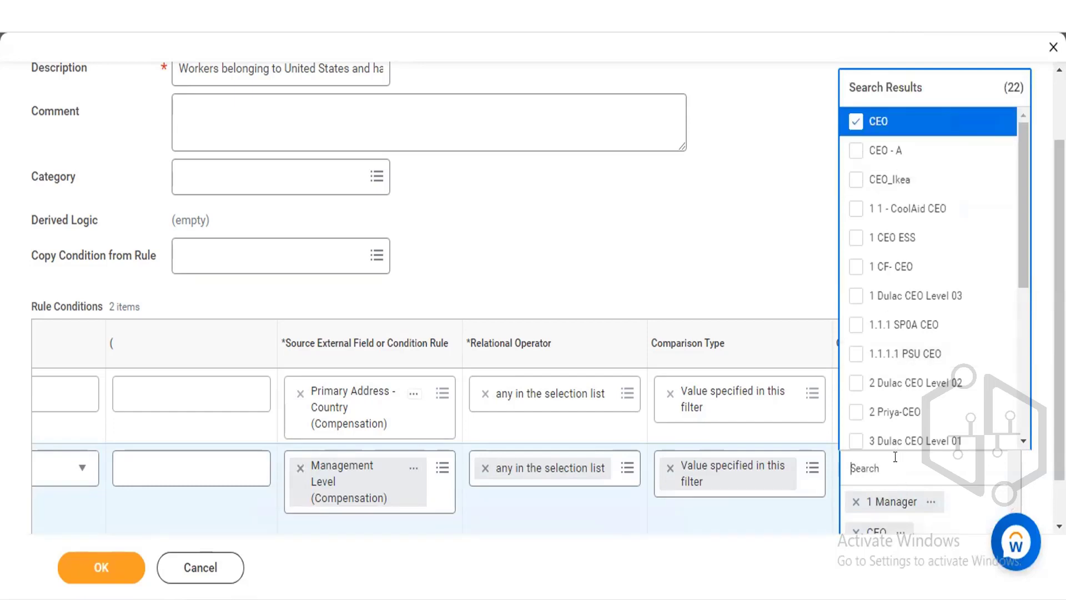
text(Vice President)
key(Return)
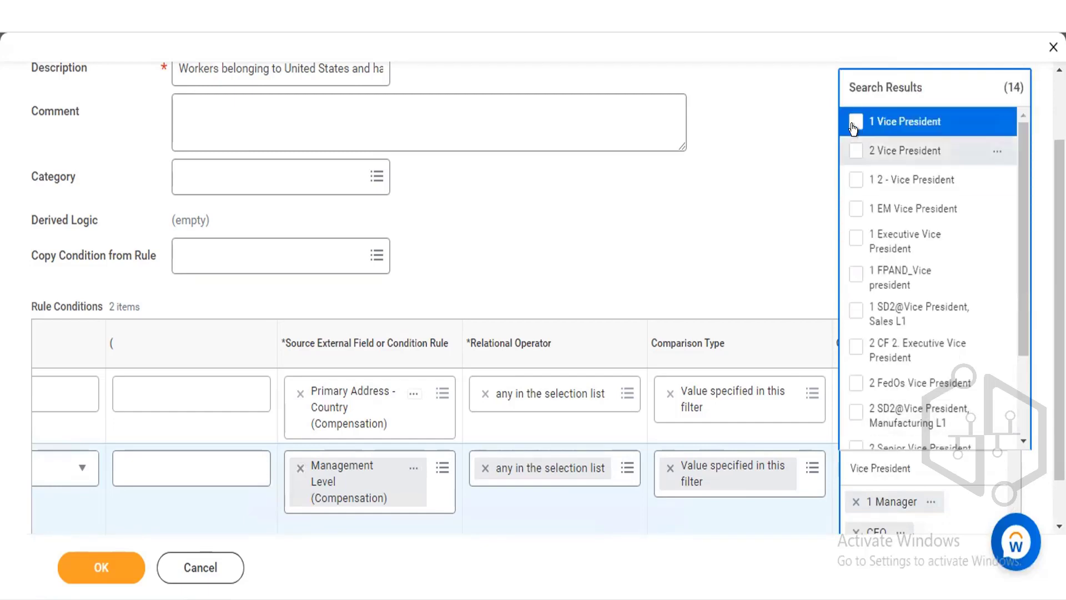
click(855, 122)
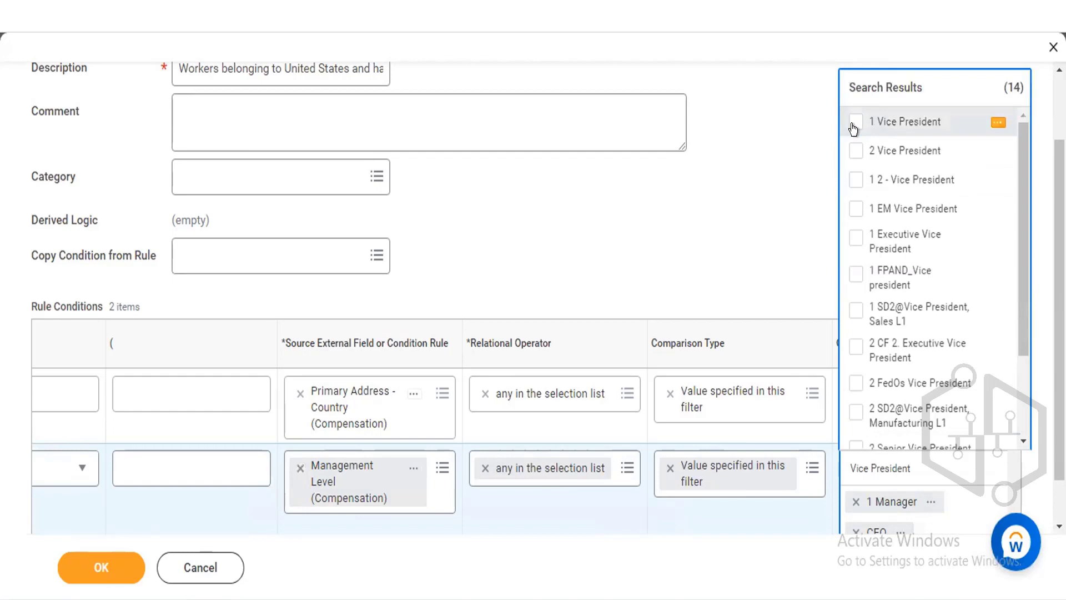
click(803, 186)
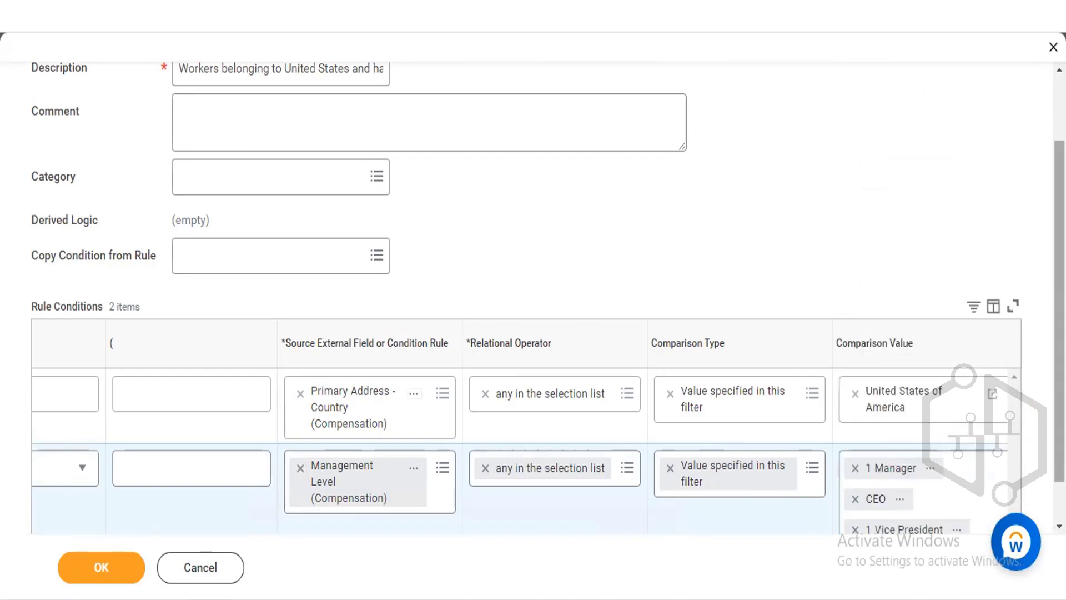
Remove all selected values from the second condition's comparison value.
scroll(933, 423, down, 1)
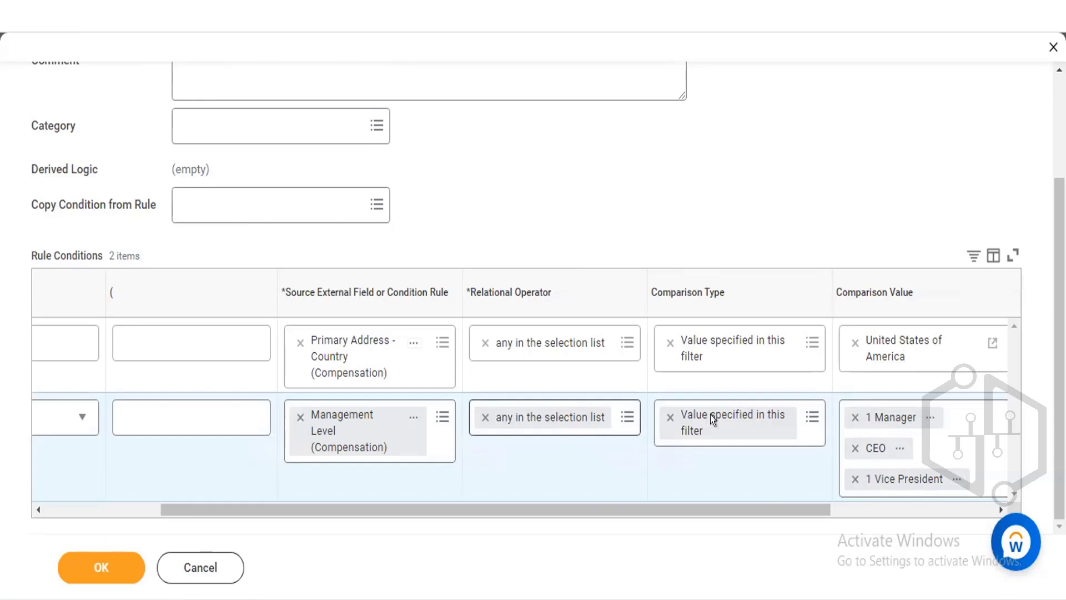
click(853, 415)
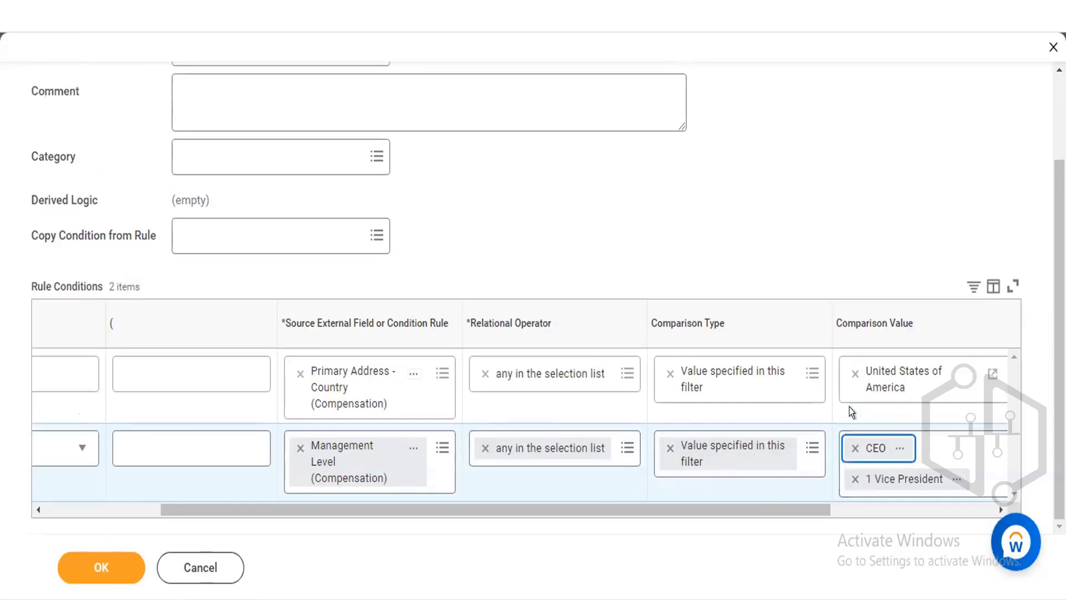
click(852, 446)
click(853, 451)
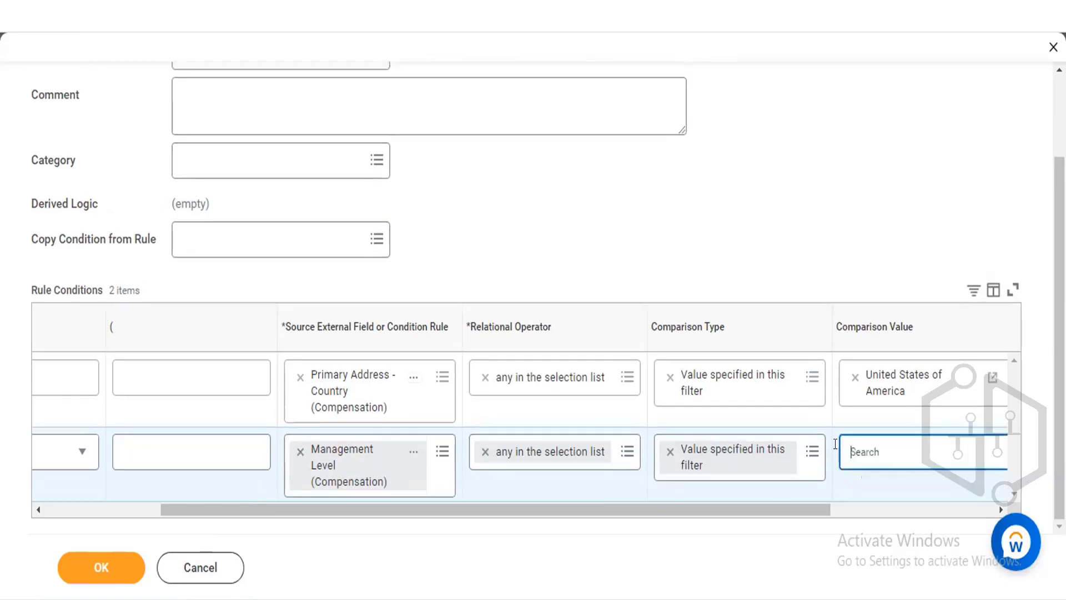
Change the second condition's operator to none in the selection list and select 1 Manager as its comparison value.
click(626, 452)
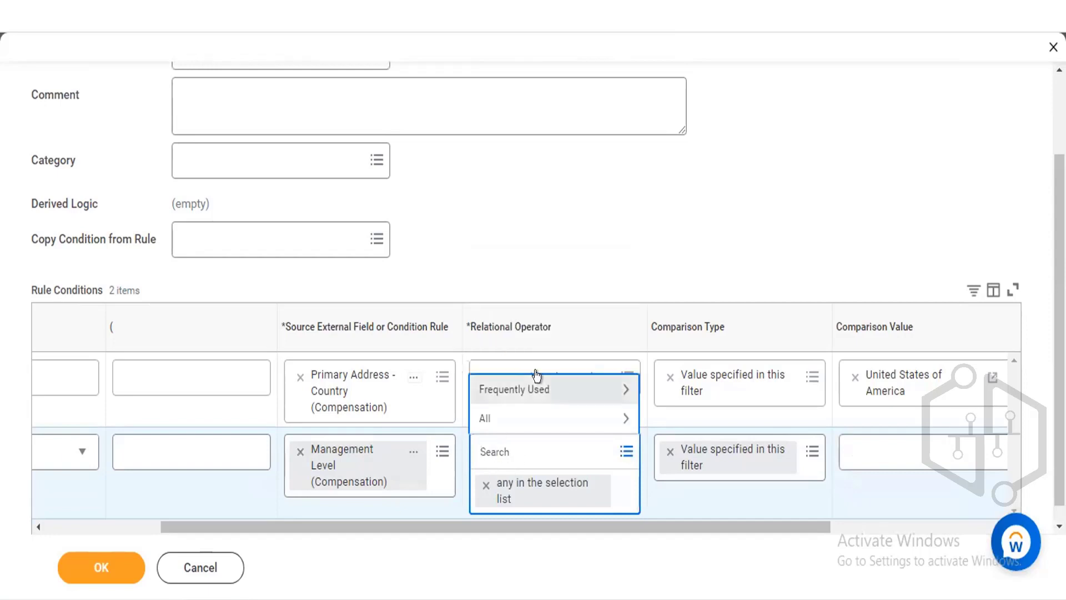
click(537, 378)
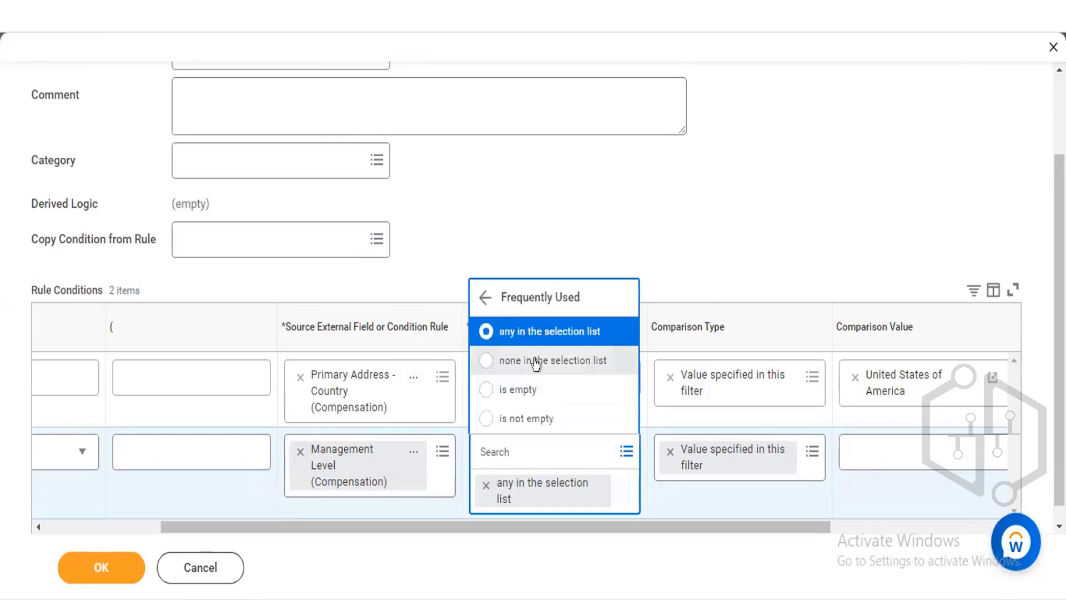
click(537, 361)
click(898, 452)
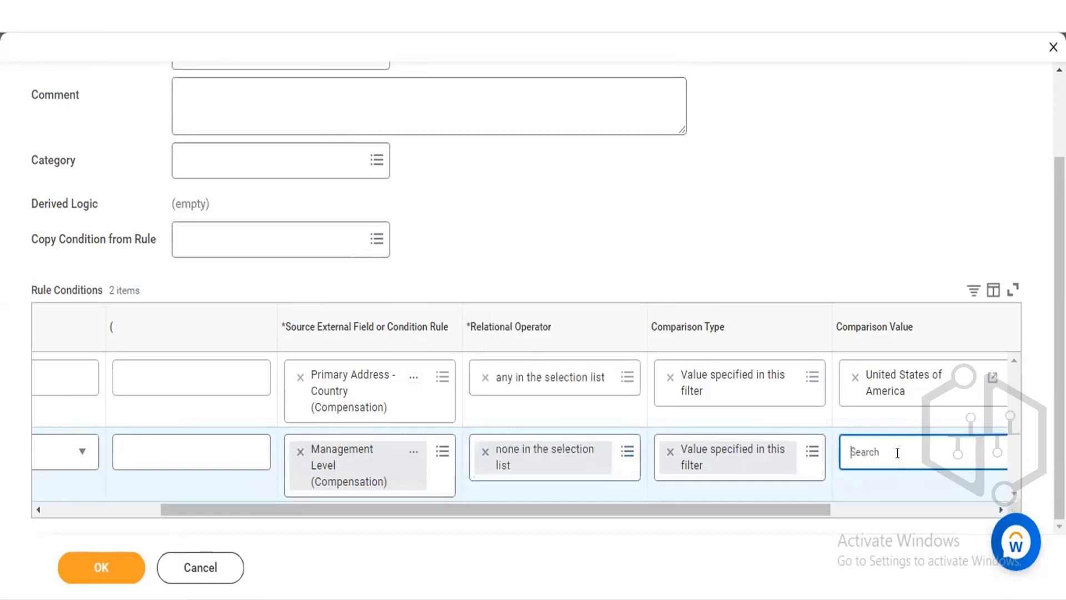
text(manager)
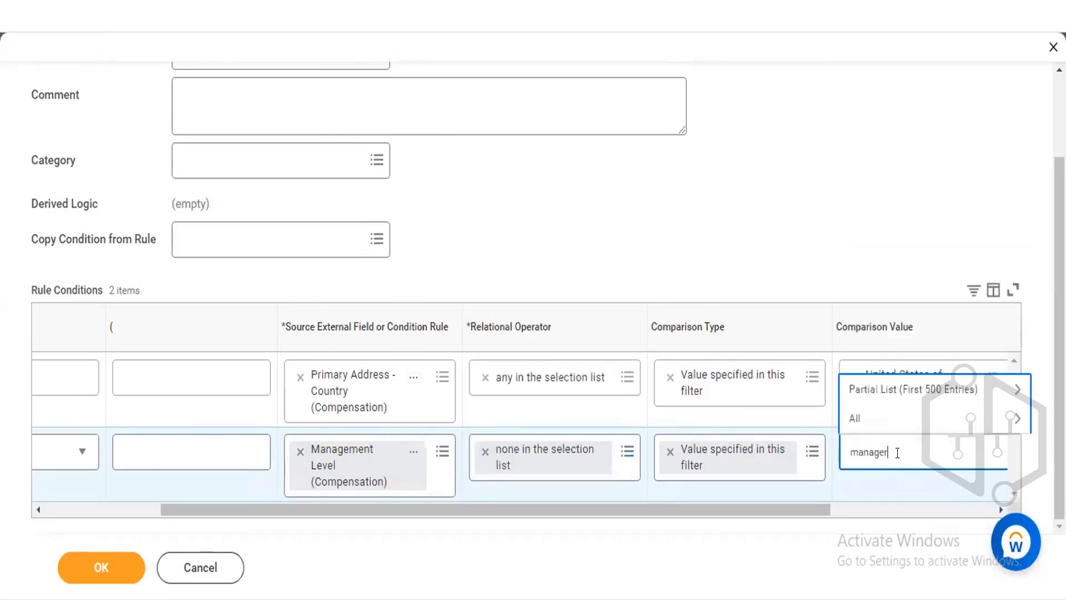
key(Return)
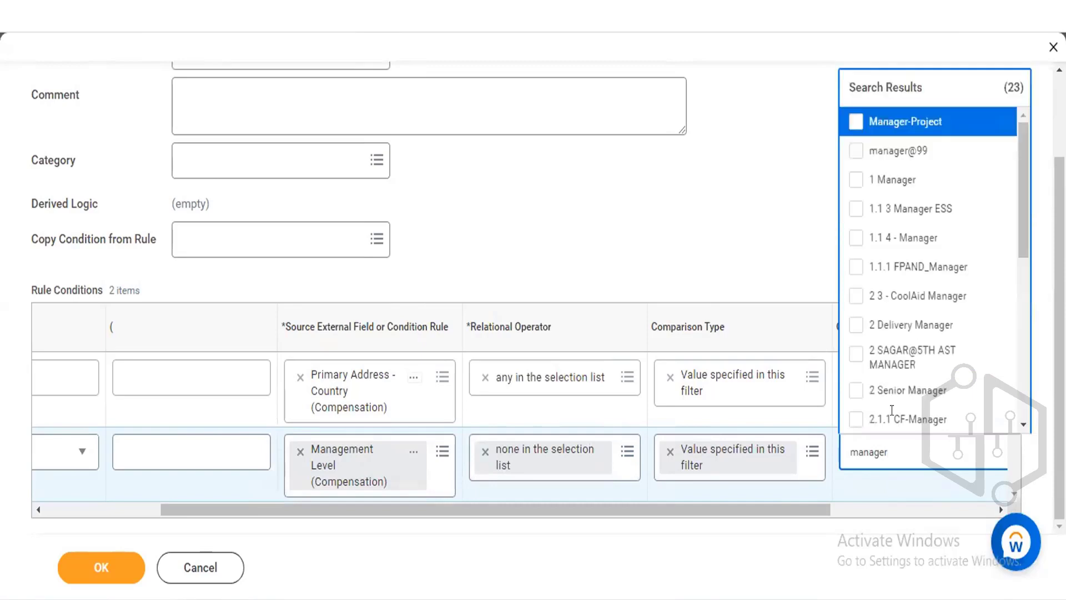
click(855, 180)
click(736, 199)
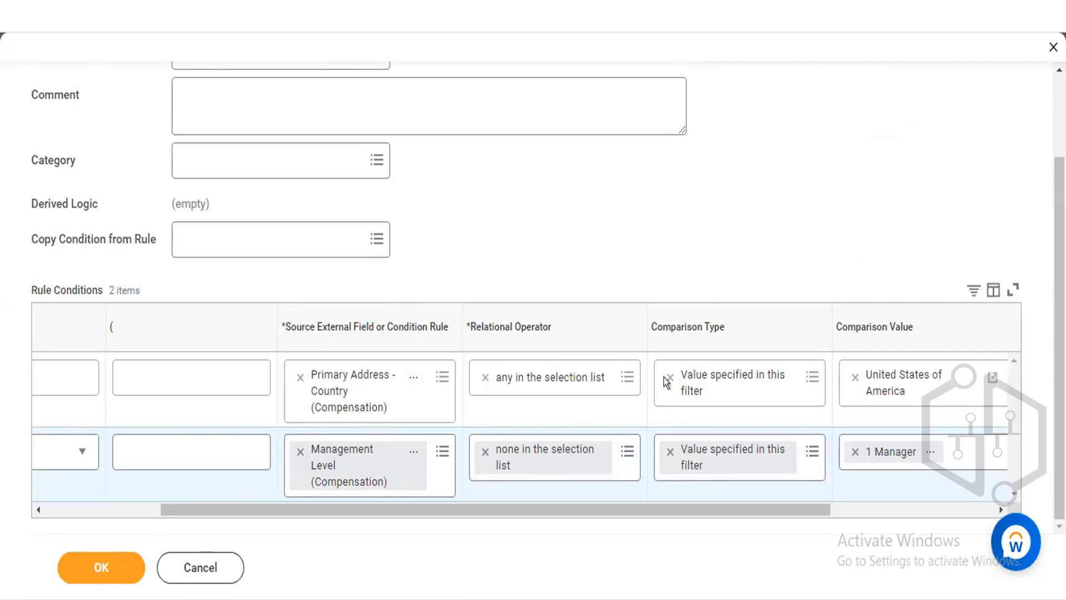
Change the second condition's operator to is empty and clear its comparison value.
click(627, 450)
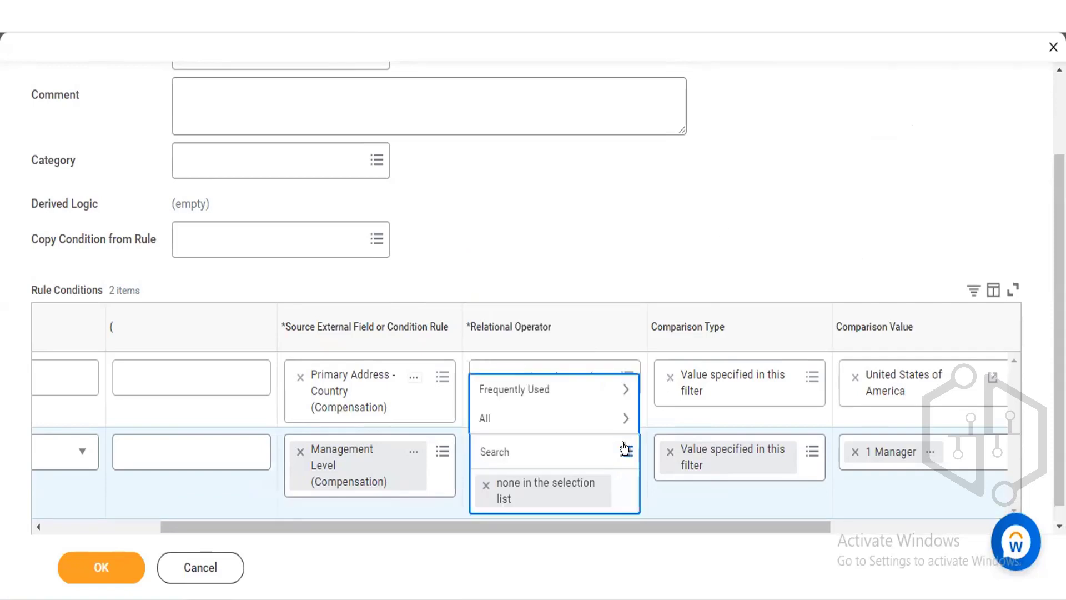
click(590, 389)
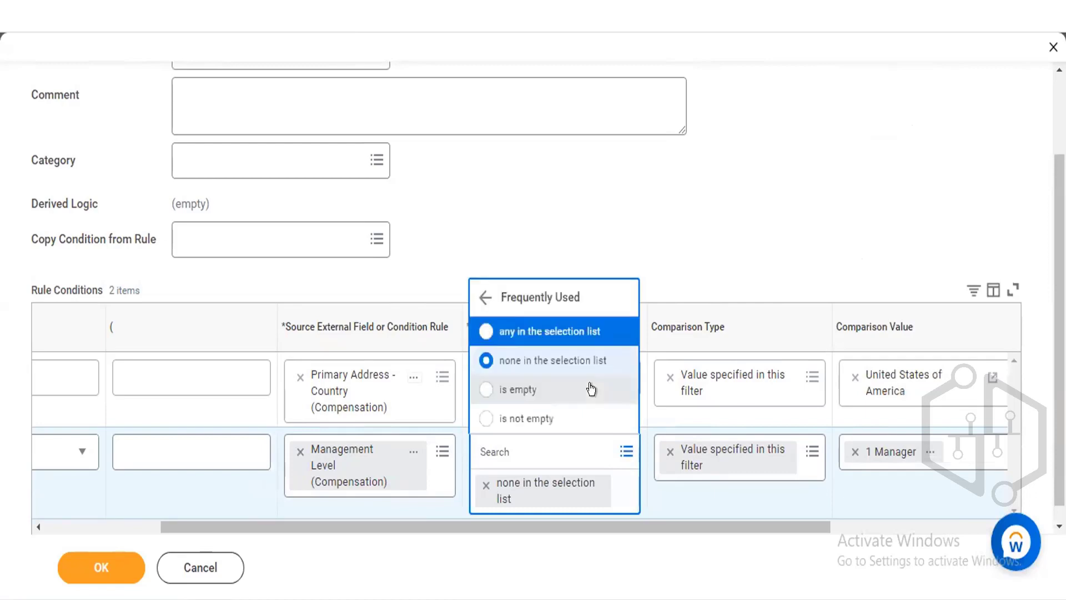
click(557, 392)
click(858, 451)
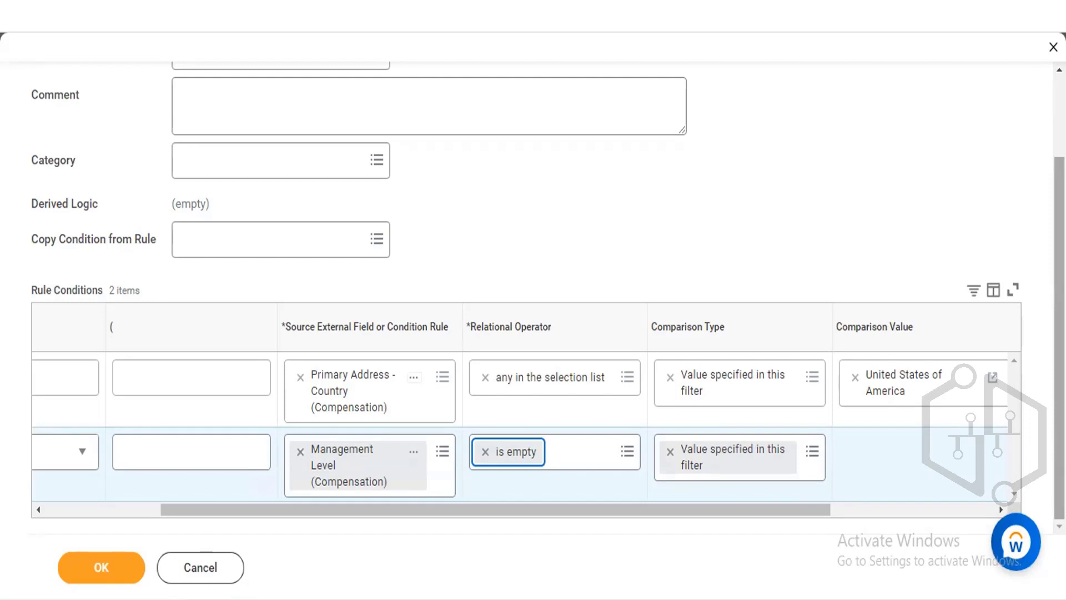
scroll(548, 297, up, 1)
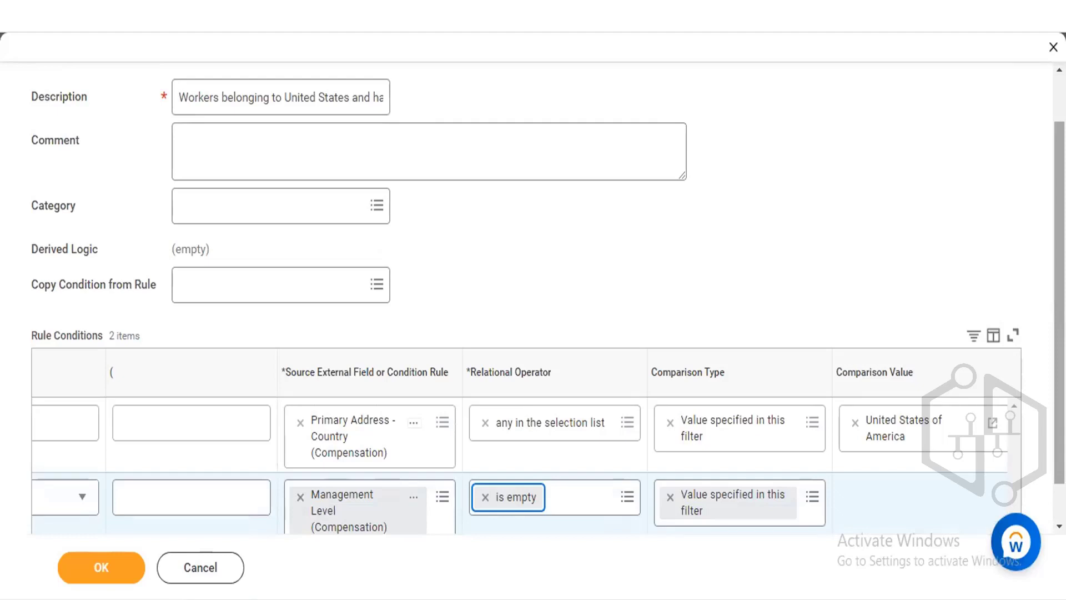
Close the compensation eligibility rule dialog and discard its changes.
click(1048, 48)
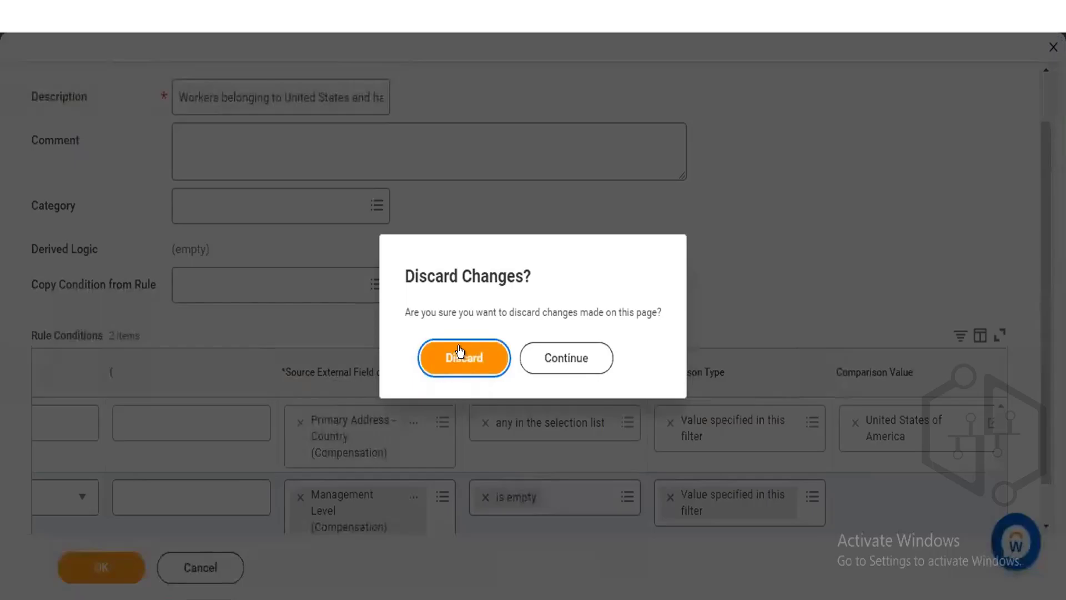
click(460, 354)
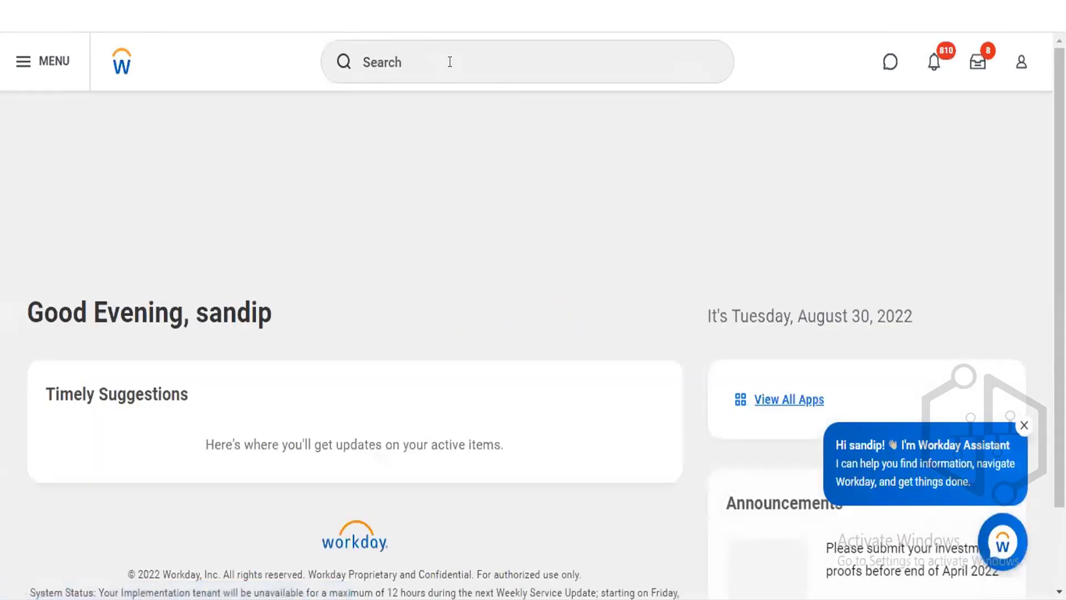
Open the Create Goal Template Rule task from recent searches and open the Copy Condition from Rule list.
click(449, 63)
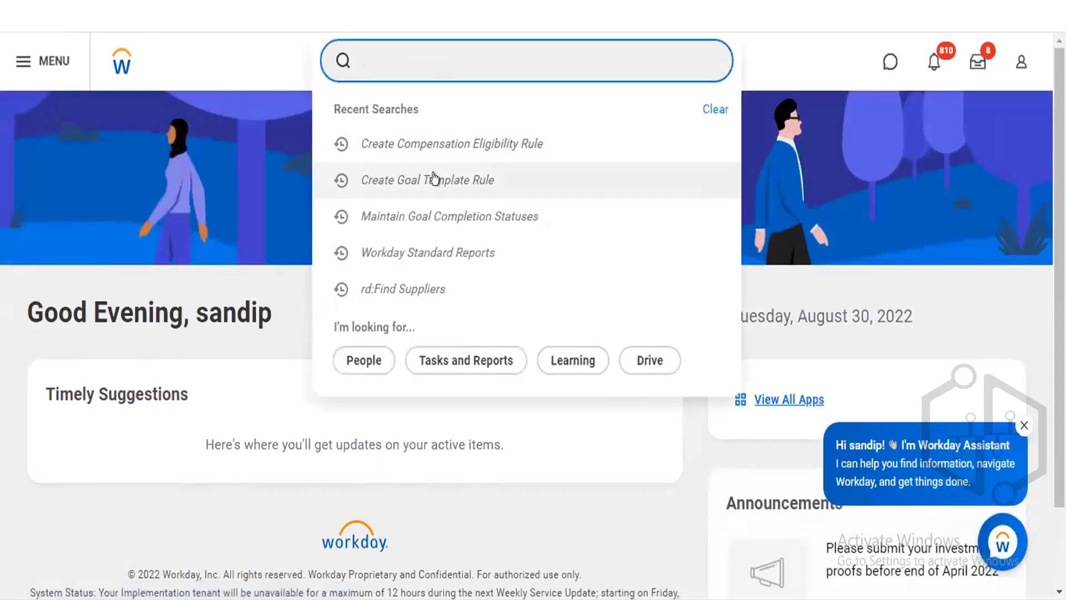
click(434, 177)
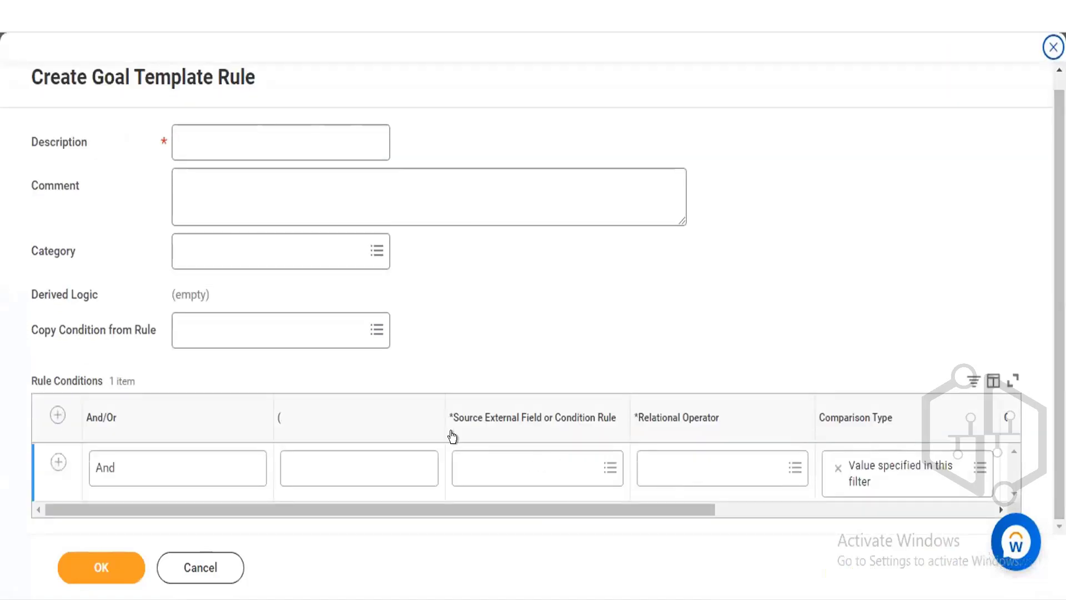
click(246, 129)
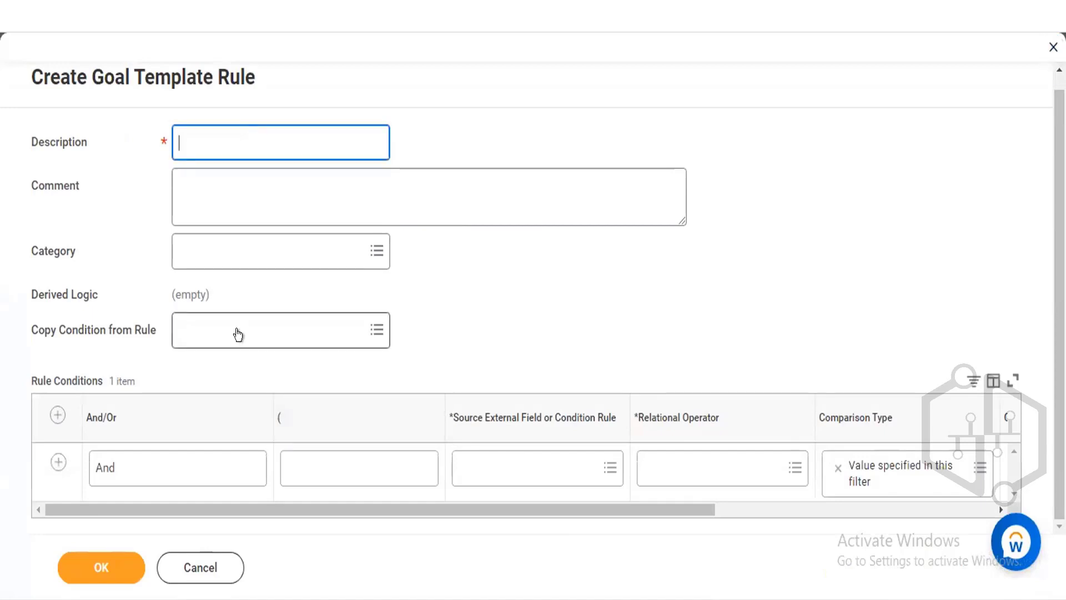
click(237, 329)
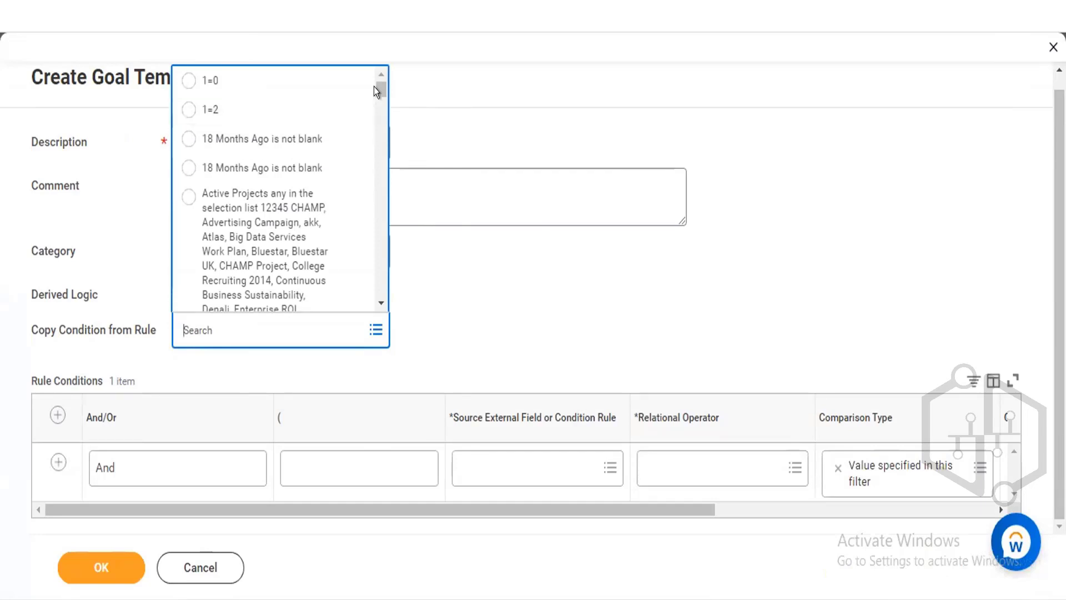
In the new goal template rule, copy the condition from the Completed rule.
scroll(375, 102, down, 1)
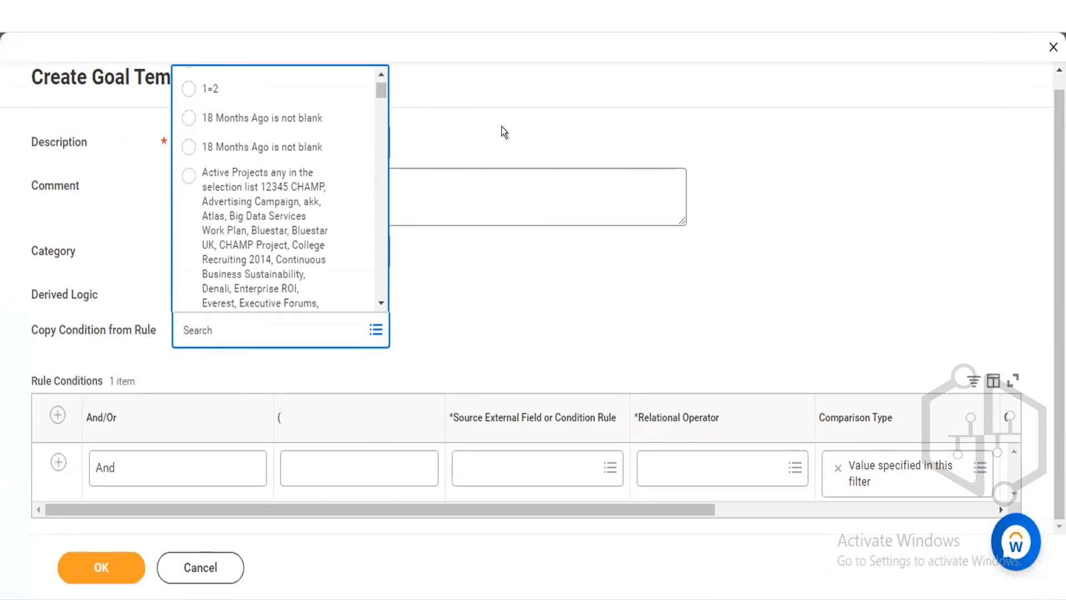
click(404, 134)
click(273, 134)
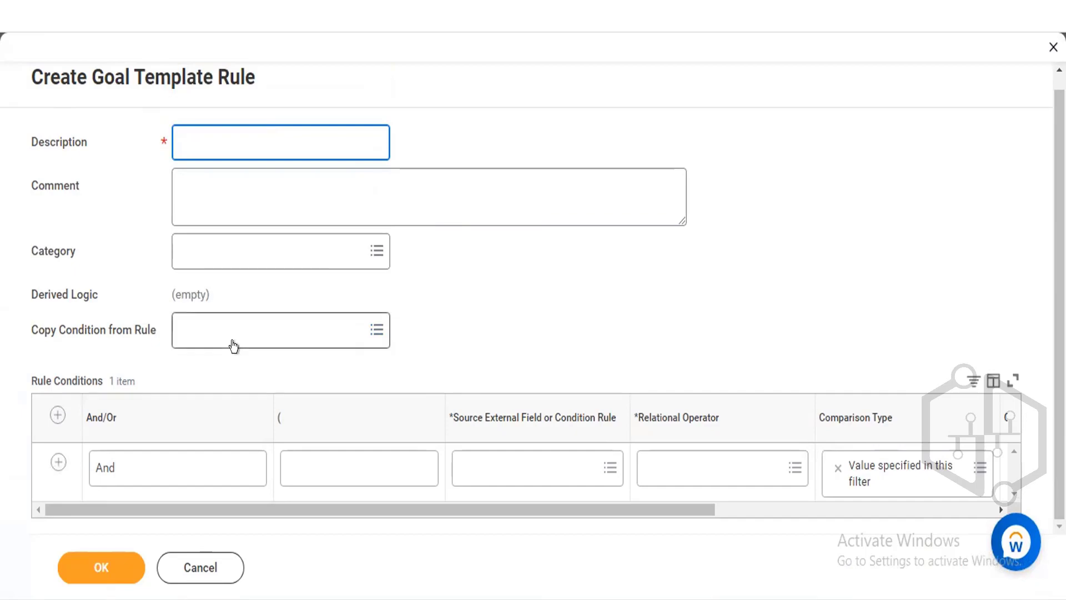
click(232, 338)
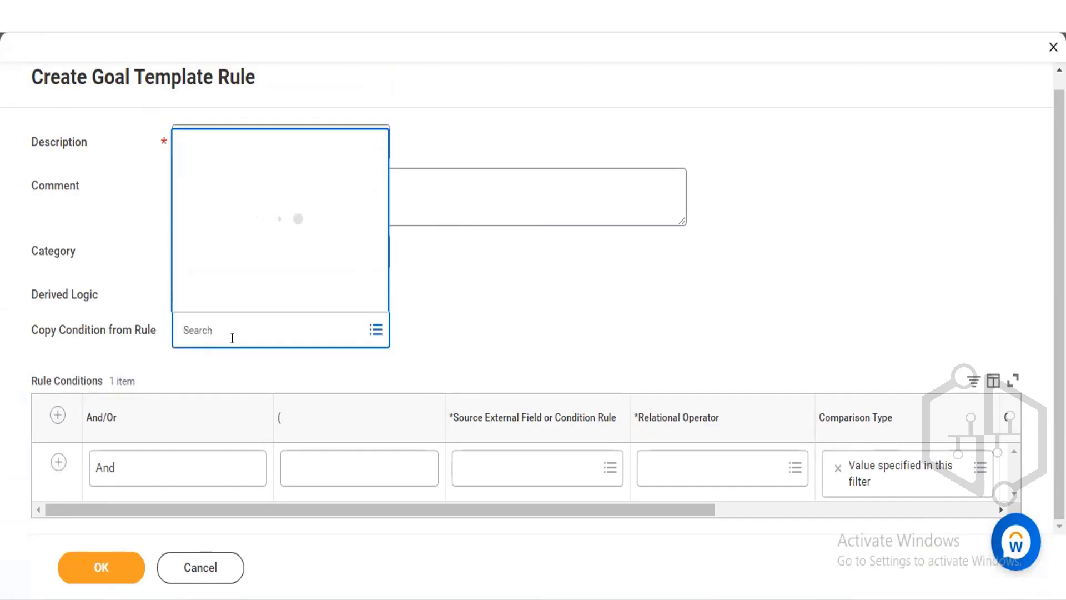
text(completed)
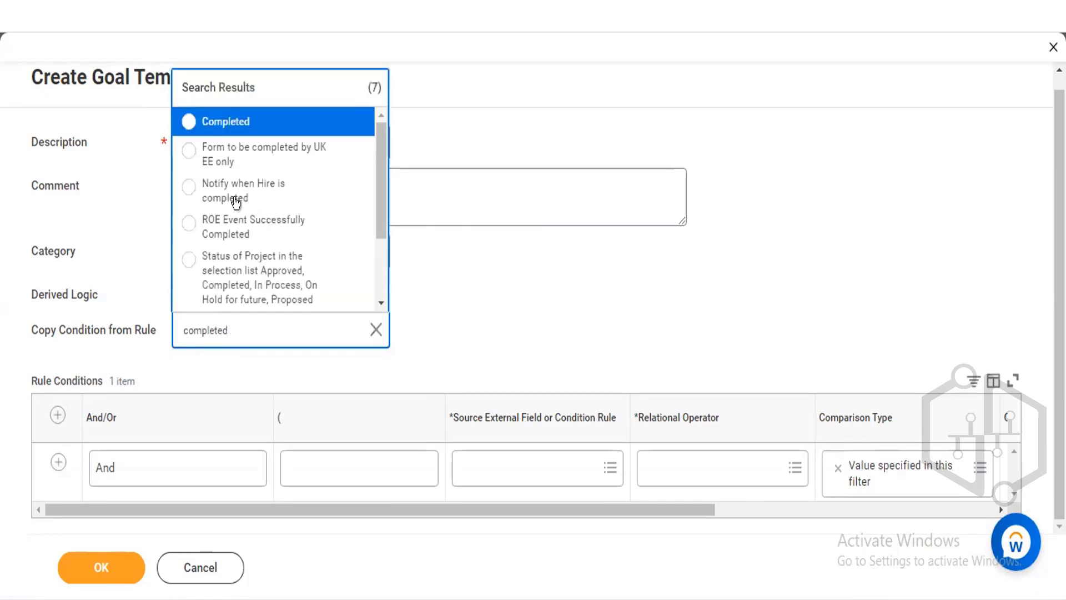
click(236, 129)
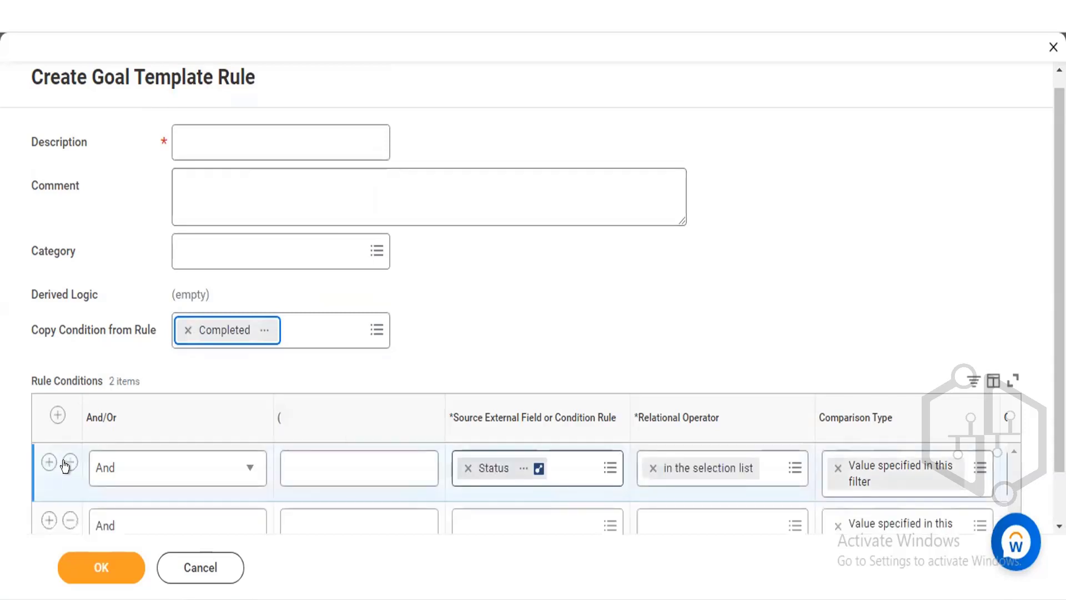
Remove the empty second condition row, then cancel the goal template rule and discard its changes.
click(69, 519)
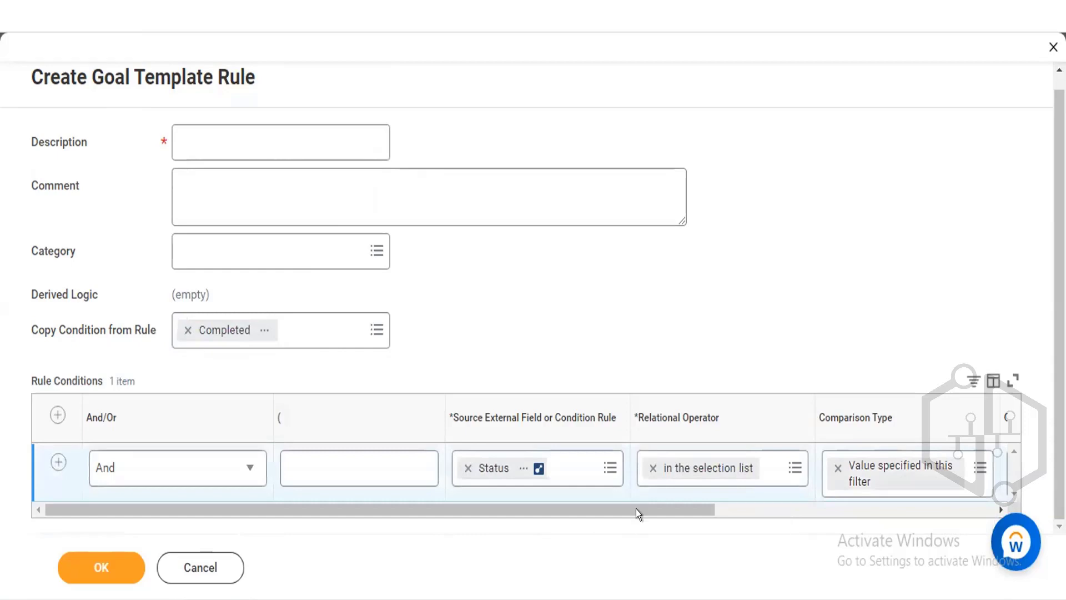
drag(661, 505, 758, 501)
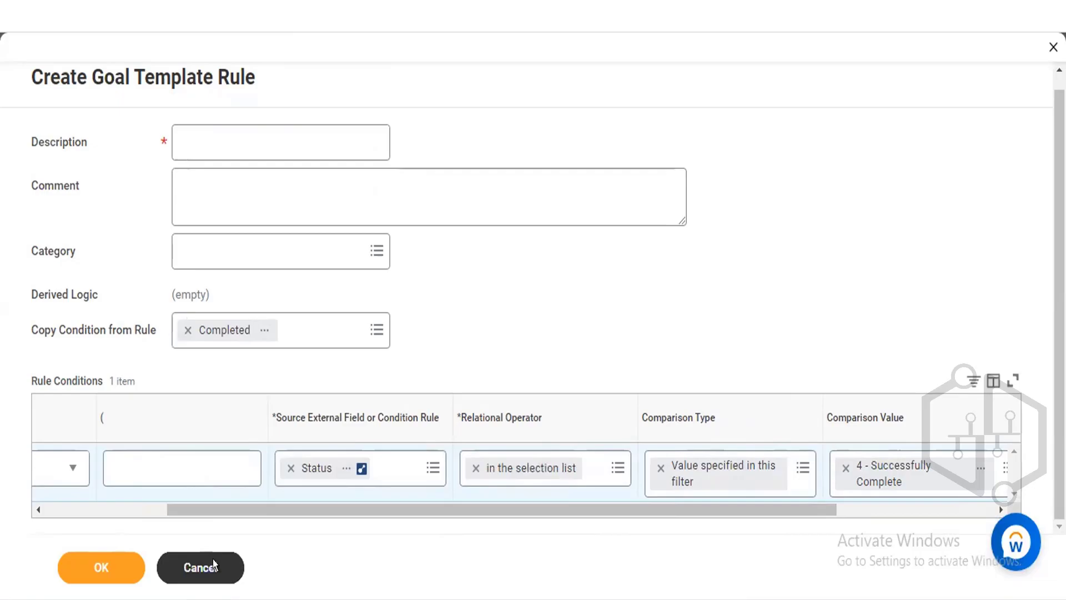
click(201, 567)
click(464, 355)
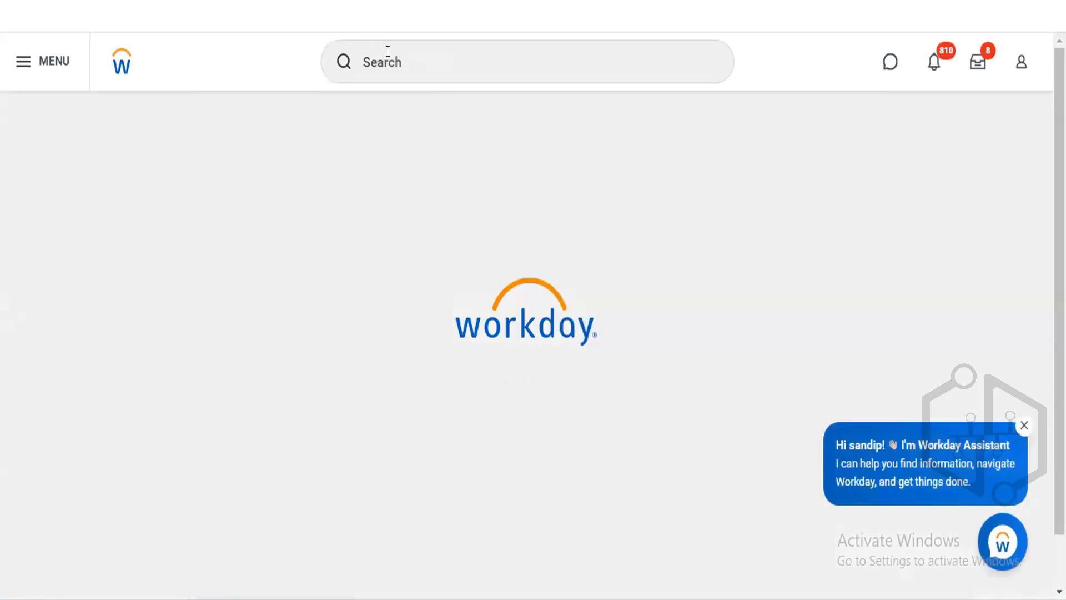
Search for and open the Maintain Goal Periods task.
click(388, 51)
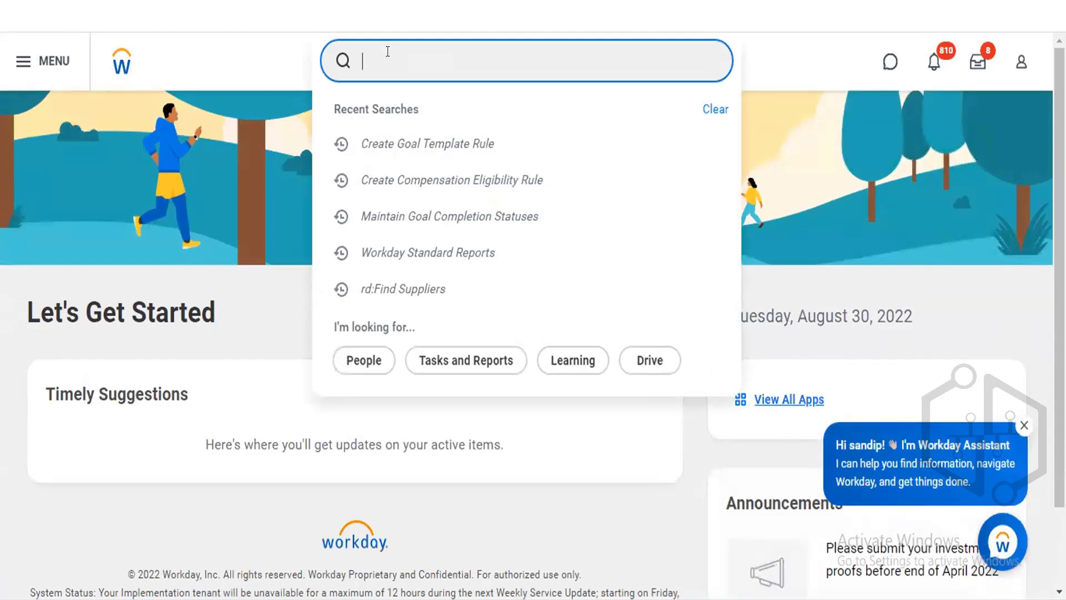
text(maintain goal period)
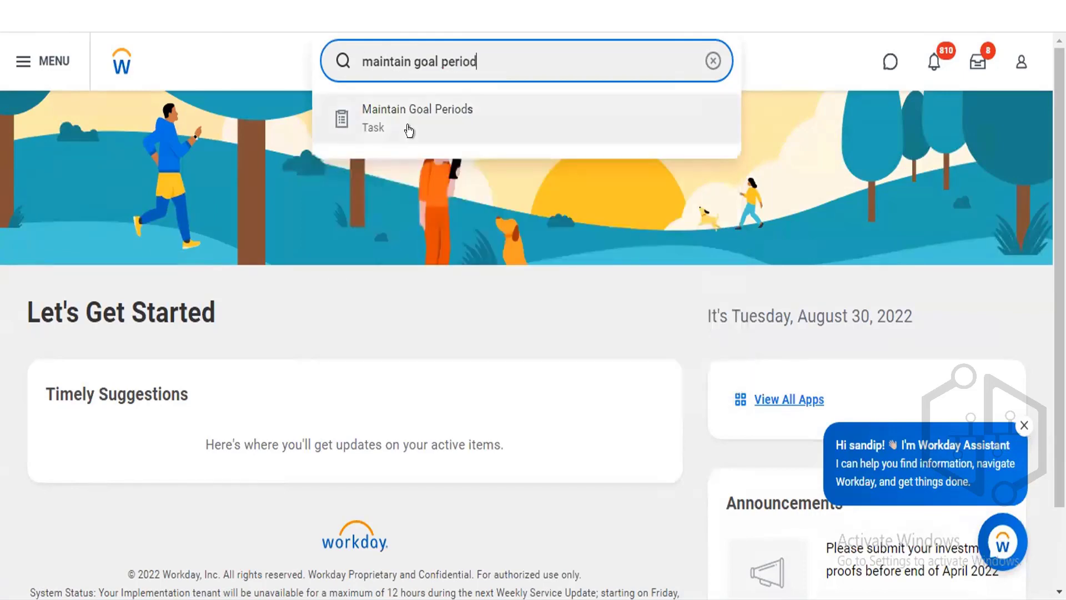
click(409, 130)
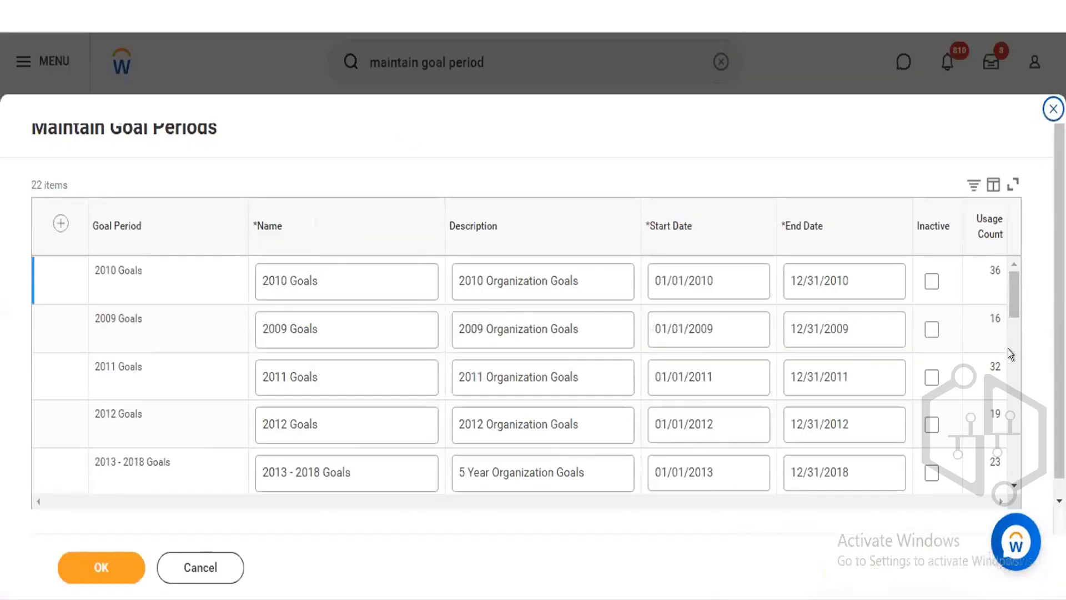
Add a new goal period row named 2022 Goals.
drag(1005, 297, 1007, 332)
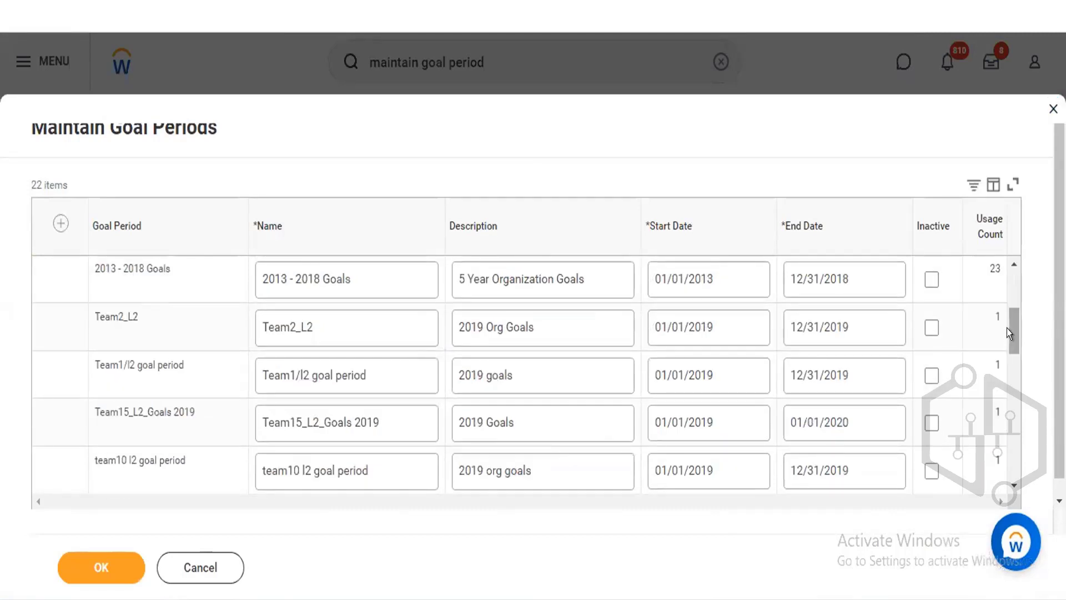
scroll(414, 440, down, 3)
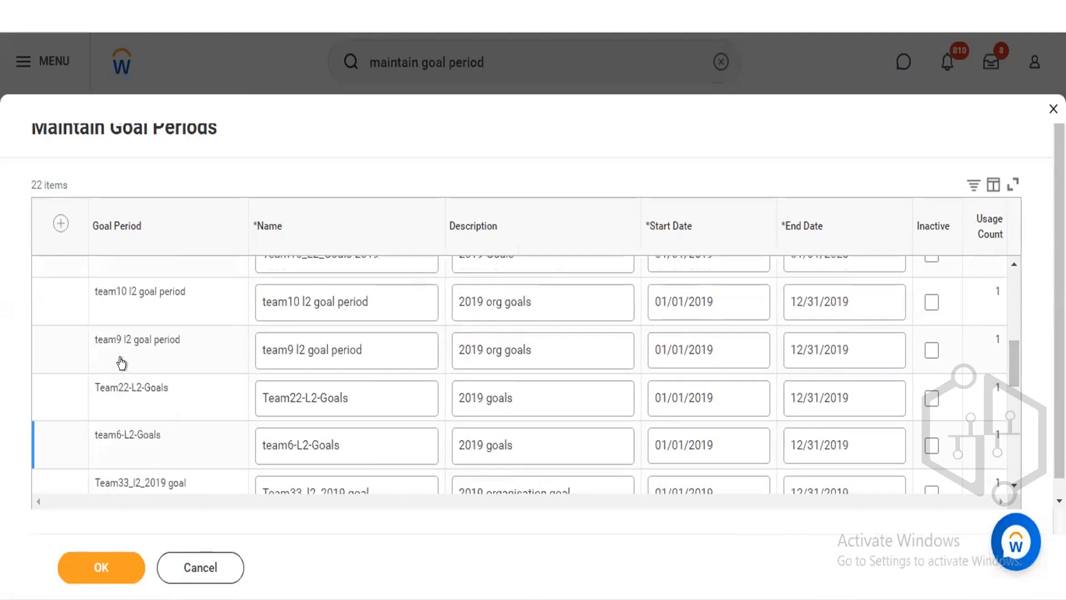
click(95, 336)
scroll(361, 304, up, 10)
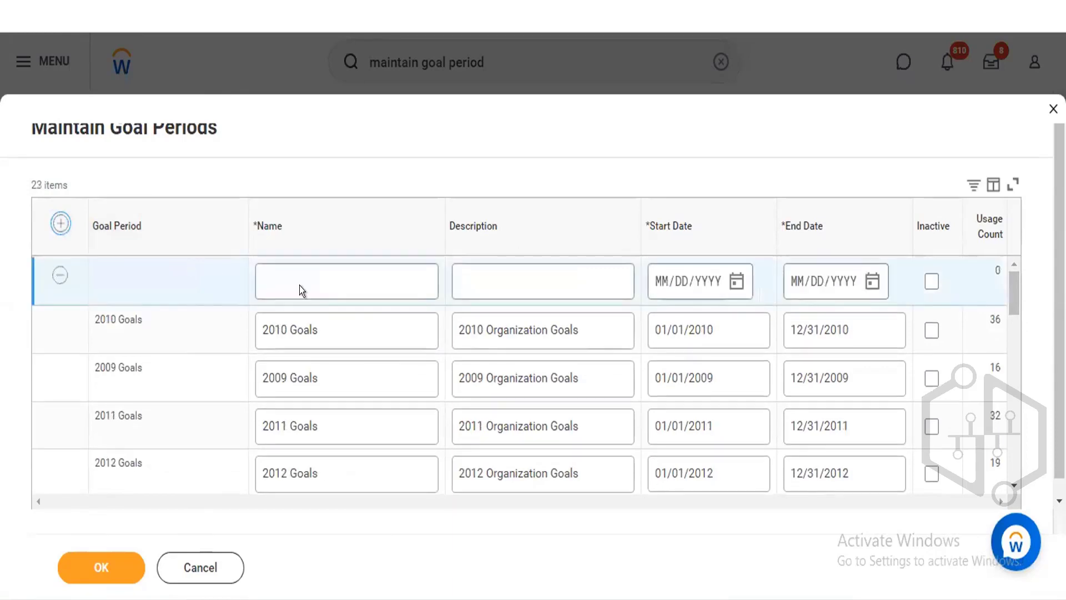
click(331, 286)
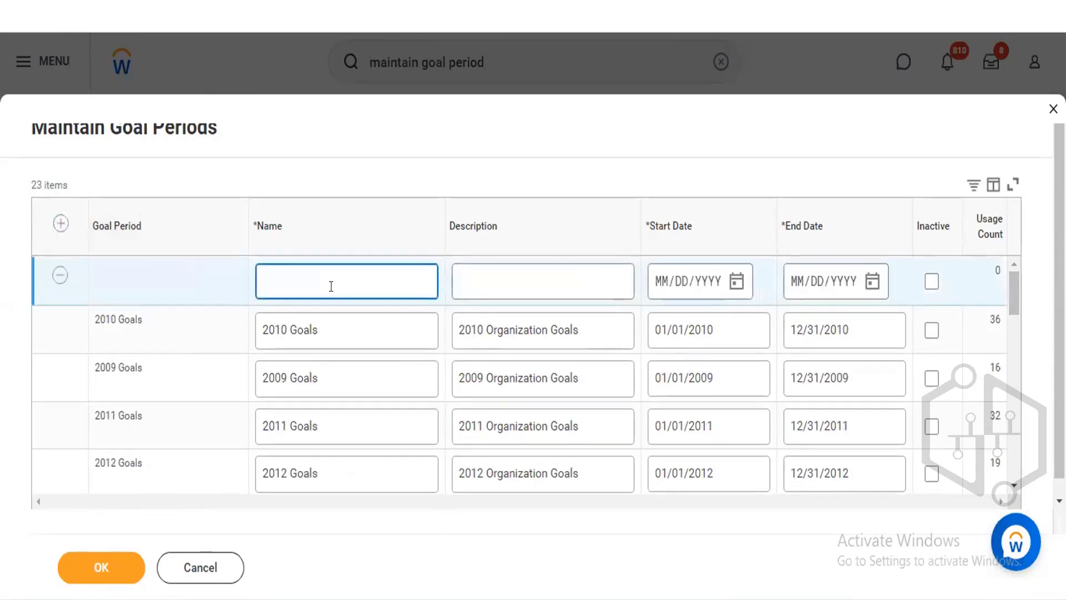
text(2022 Goals)
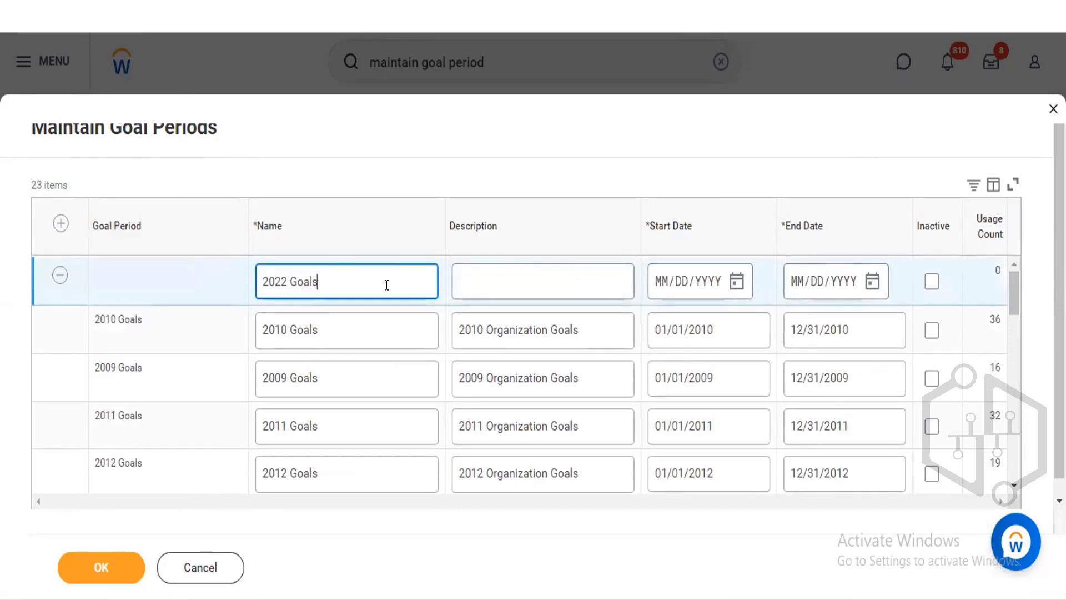
Set the new period's description to 2022 Organization Goals.
key(ctrl+a)
key(ctrl+c)
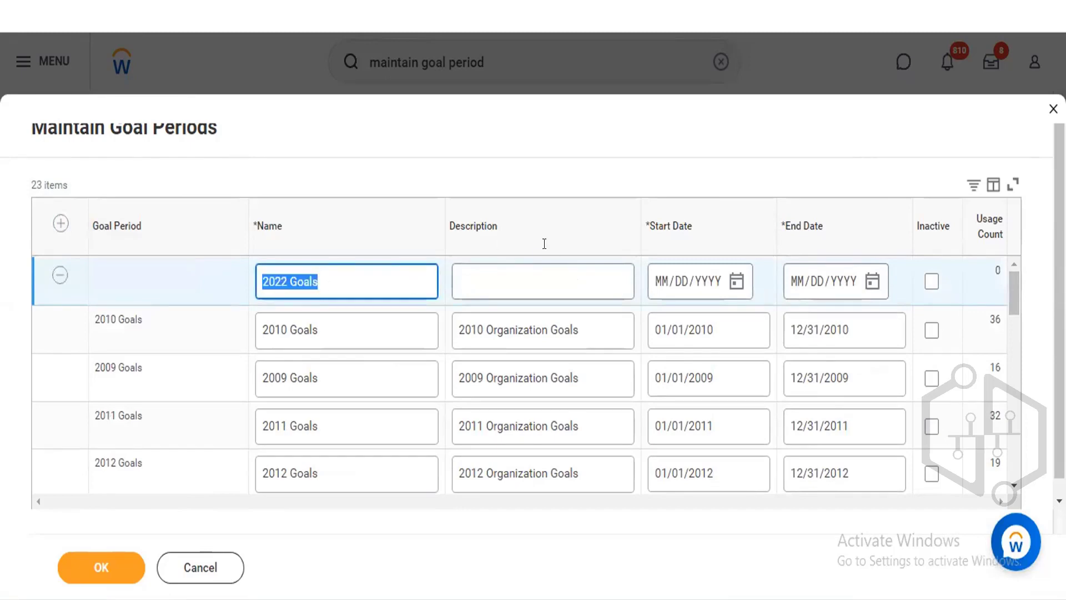
click(533, 272)
key(ctrl+v)
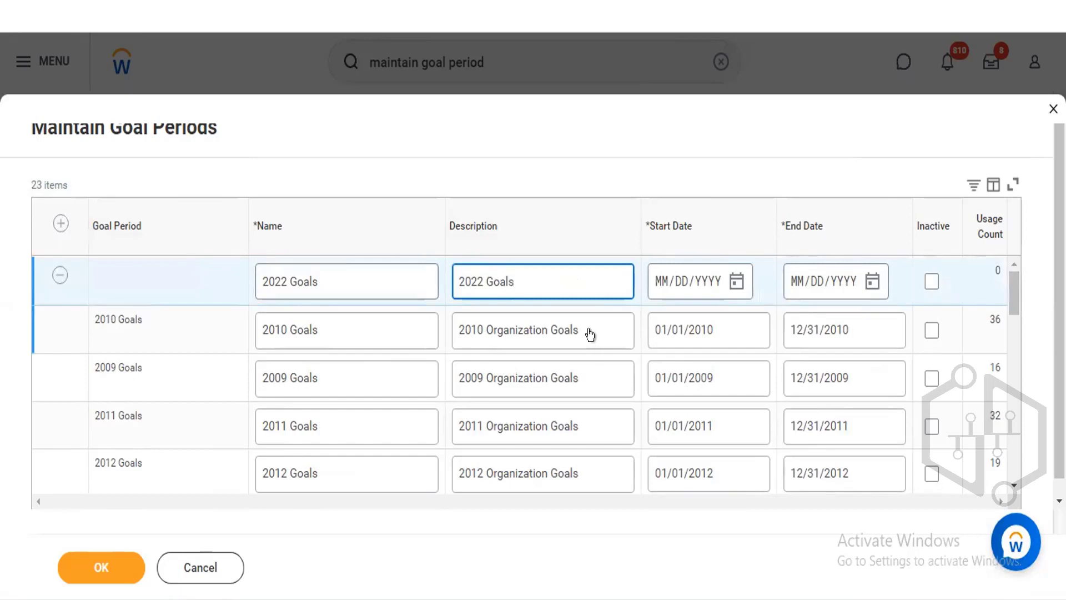
drag(574, 334, 476, 318)
key(ctrl+c)
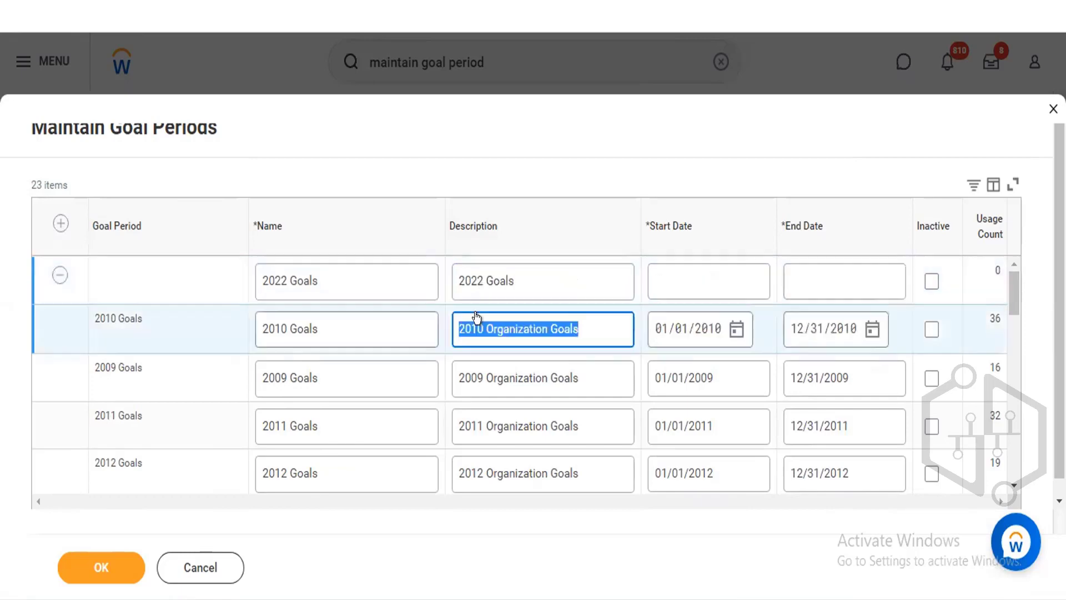
click(520, 281)
triple_click(519, 280)
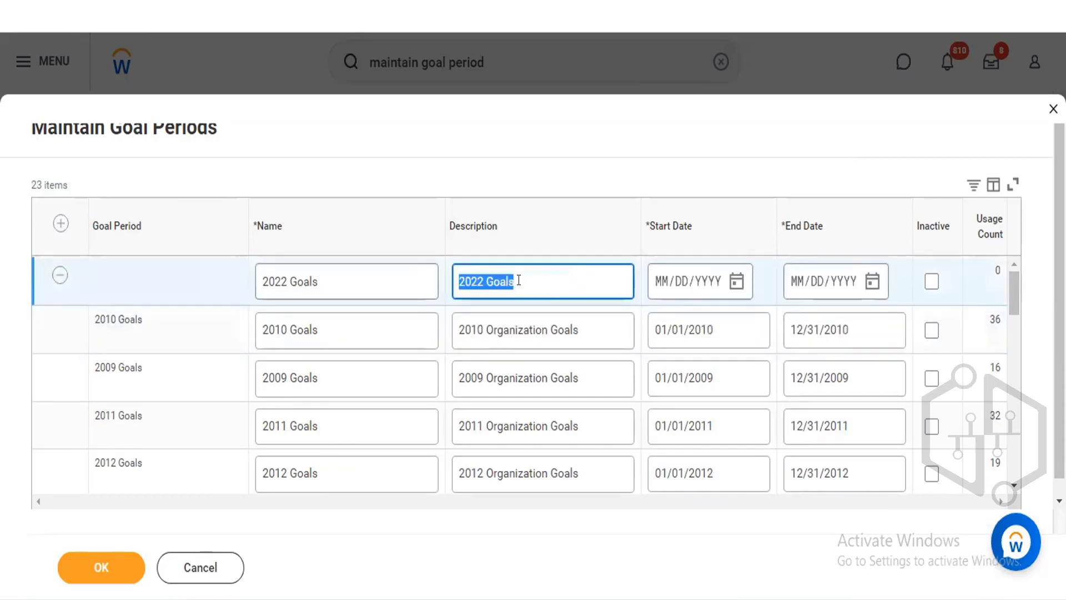
key(ctrl+v)
key(BackSpace)
key(BackSpace)
text(22)
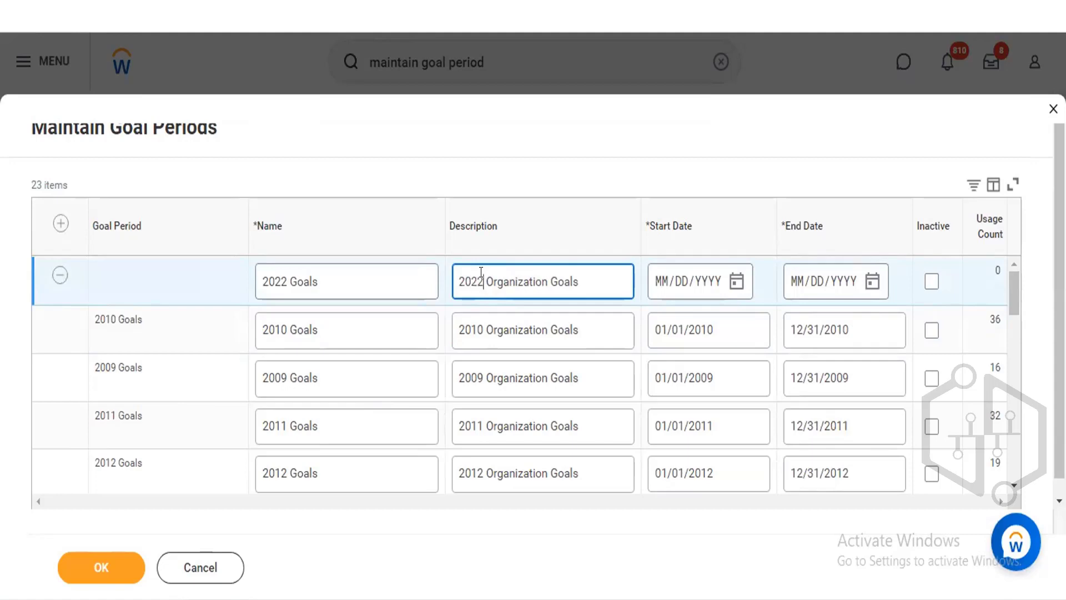
Set the period's start date to 01/01/2022 and end date to 12/31/2022, then cancel and discard the changes.
click(742, 283)
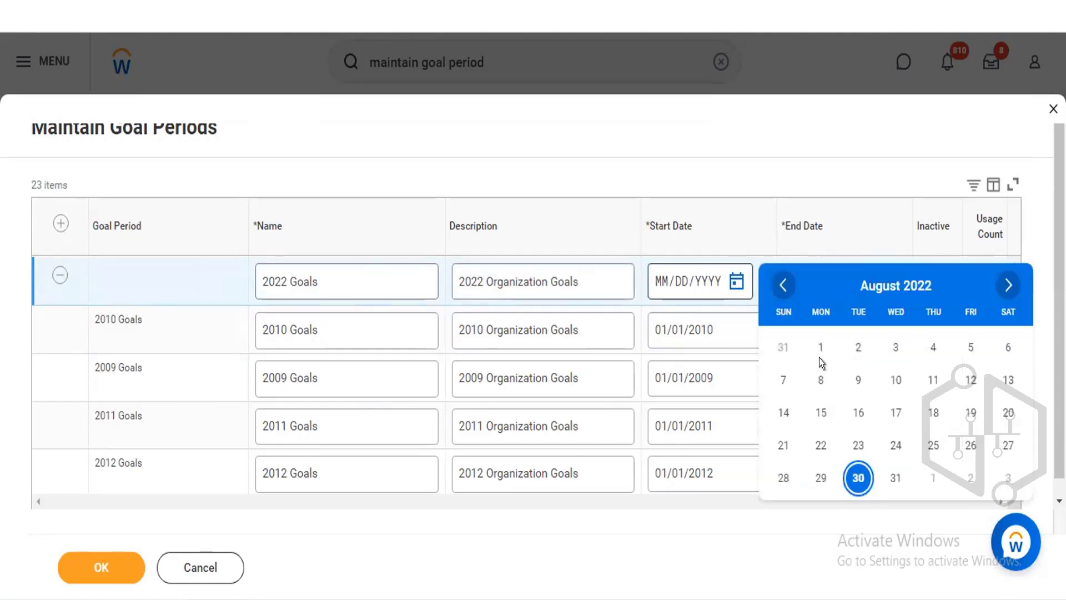
click(657, 276)
text(01/01/)
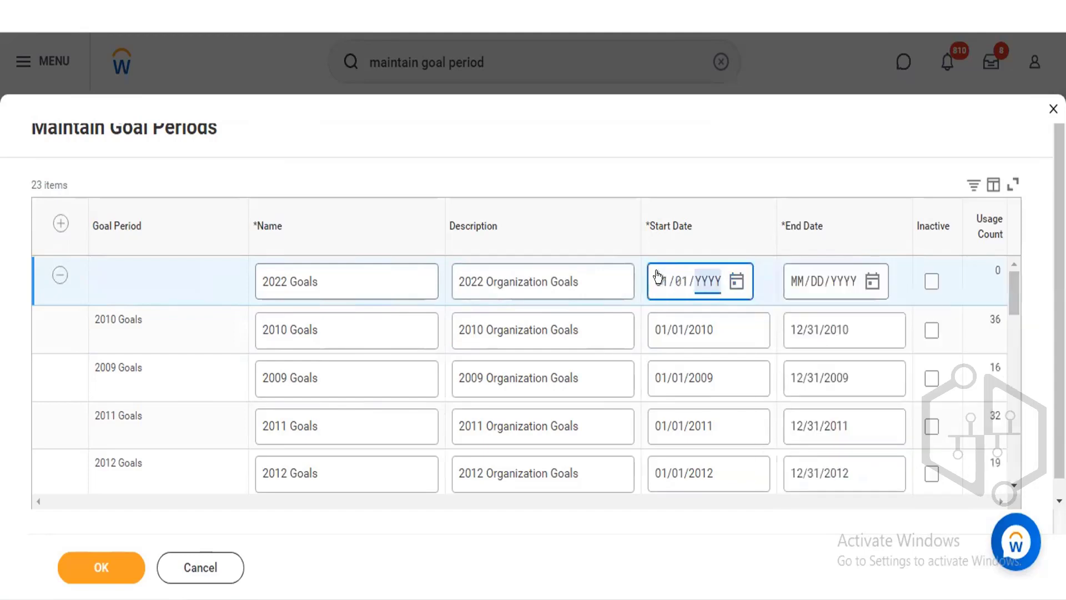
text(2022)
click(862, 279)
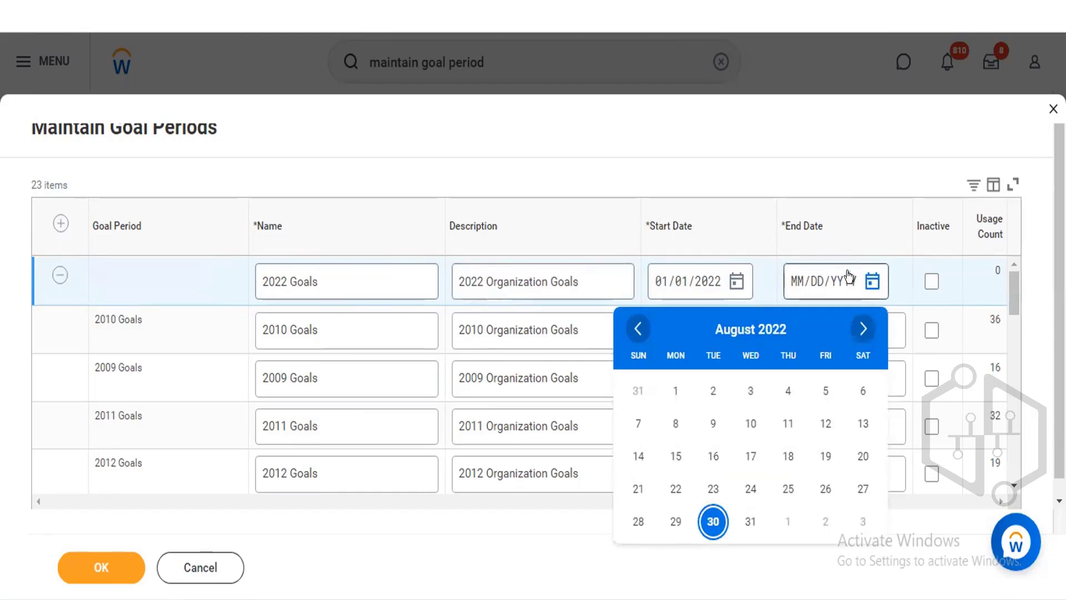
click(860, 324)
click(860, 325)
click(860, 325)
click(860, 325)
click(860, 325)
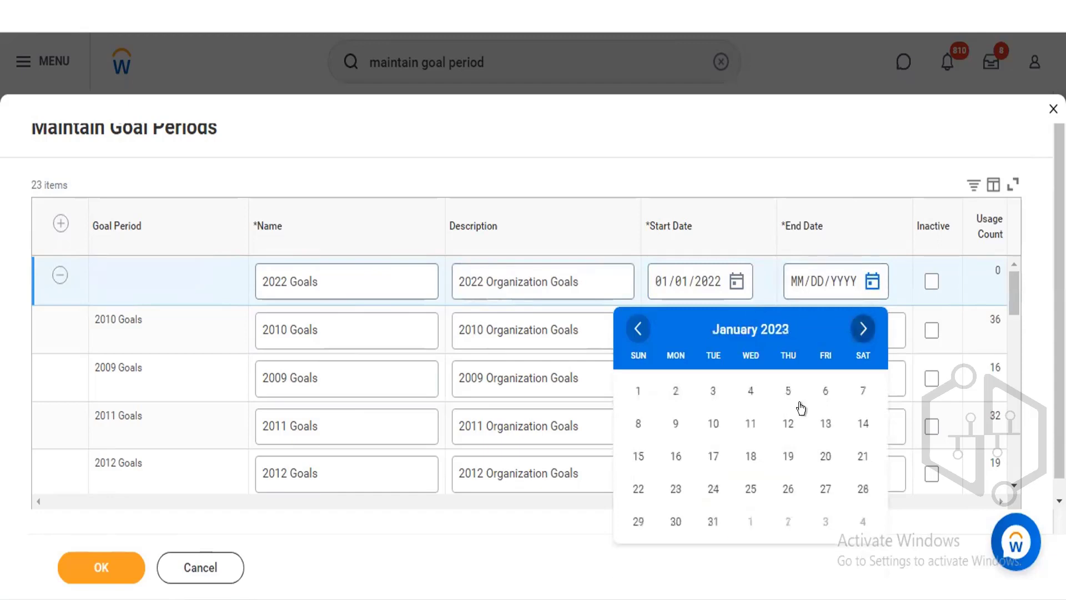
click(640, 329)
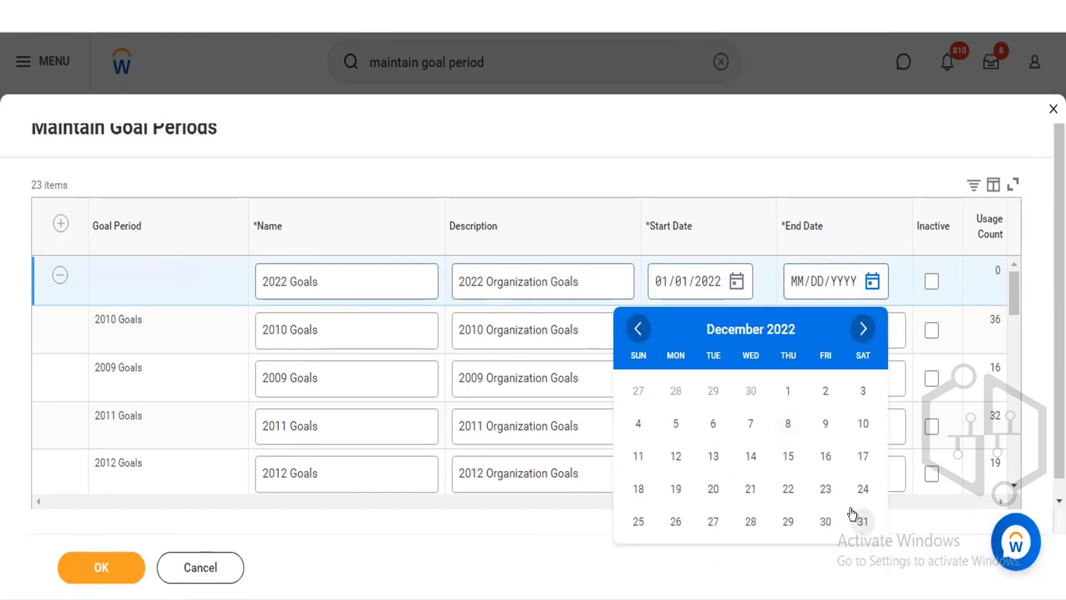
click(861, 519)
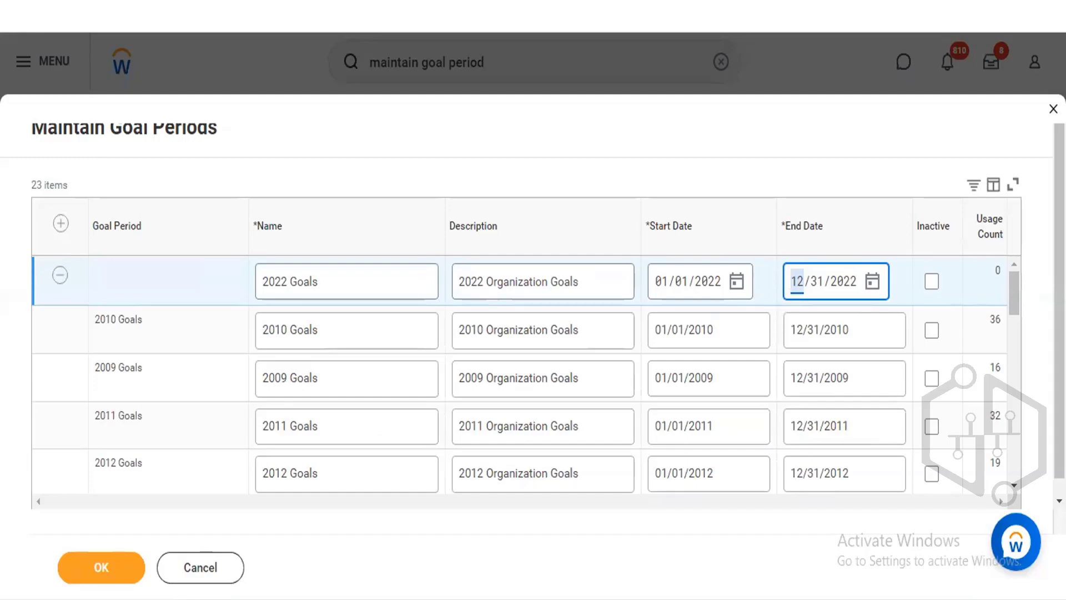
click(201, 567)
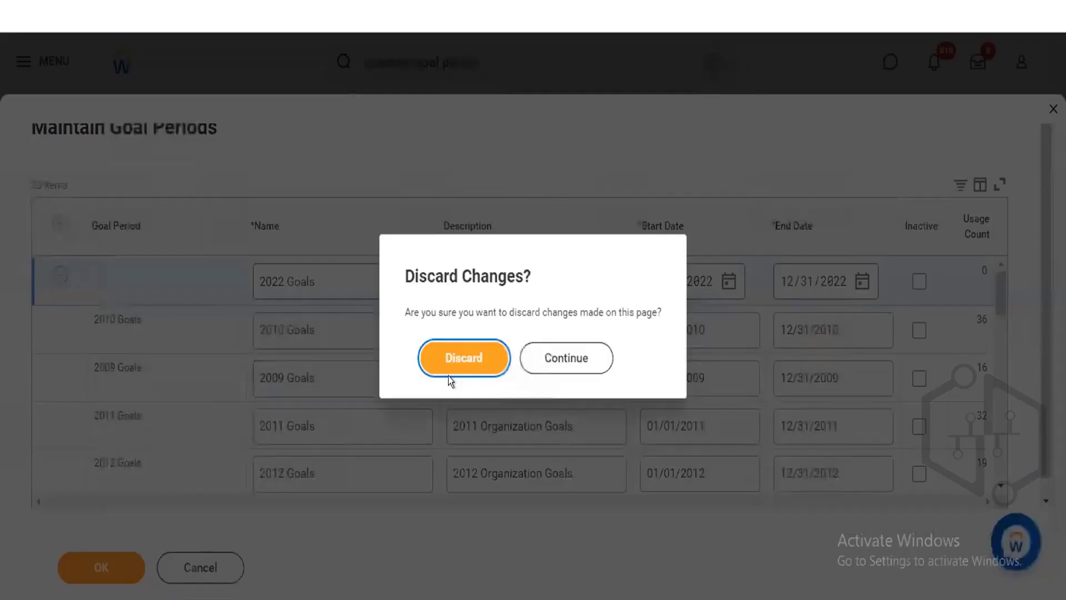
click(453, 361)
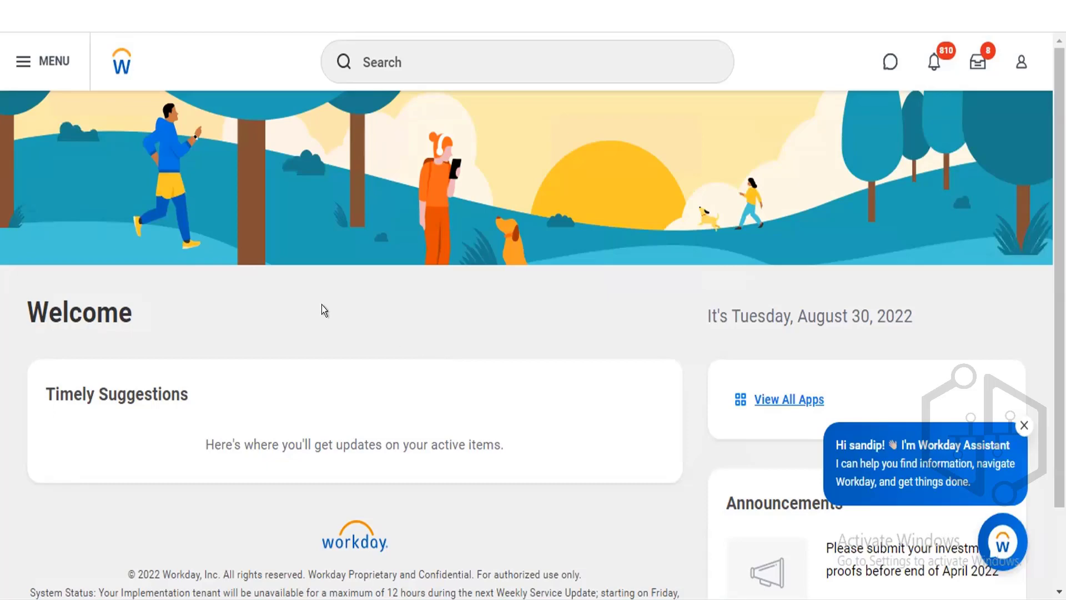
Search for and open the Manage Organization Goals task.
click(430, 67)
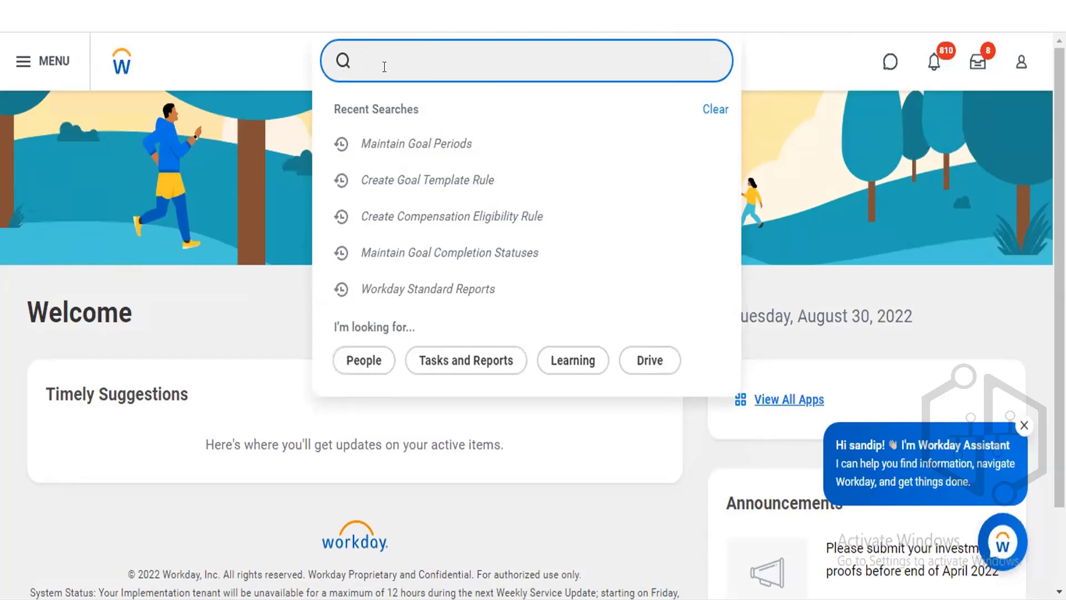
text(manage org goal)
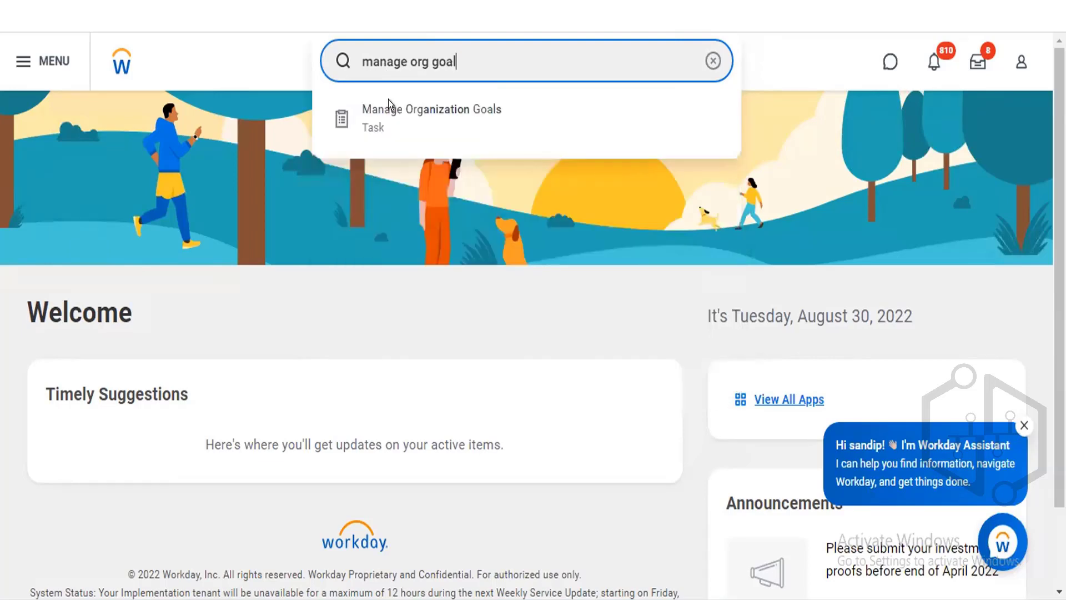
click(392, 112)
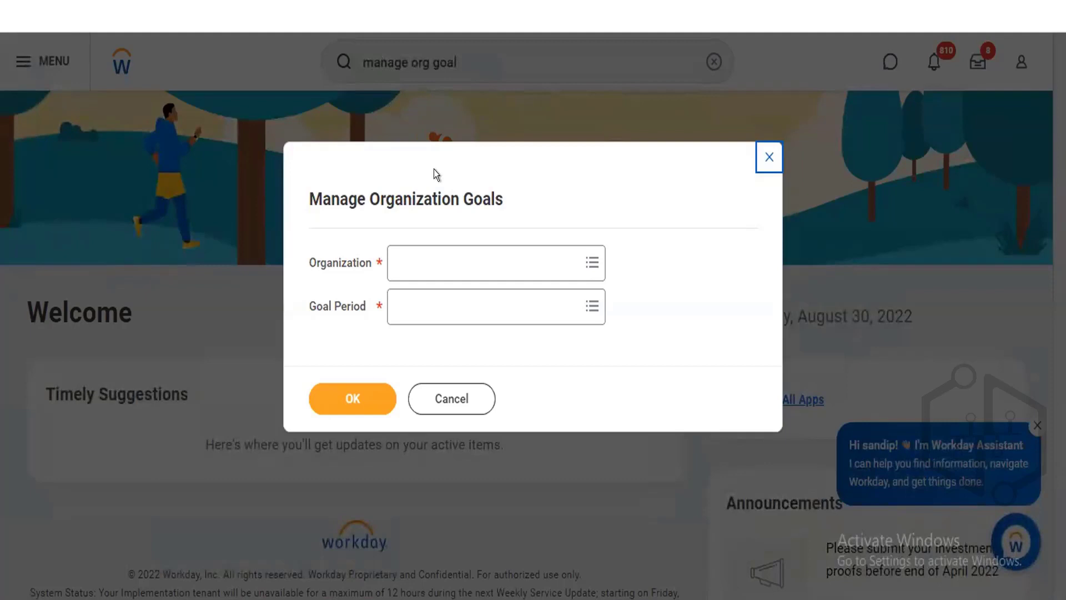
Search for and select the ZZZ Alpha Finance & HR organization in the Organization field.
click(549, 255)
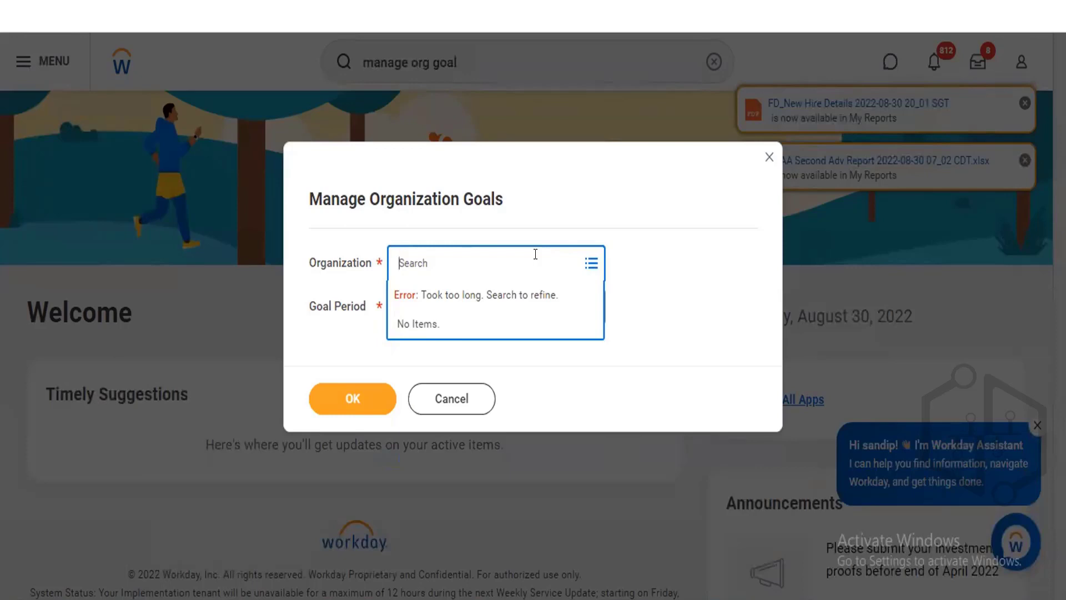
text(Raj)
key(Return)
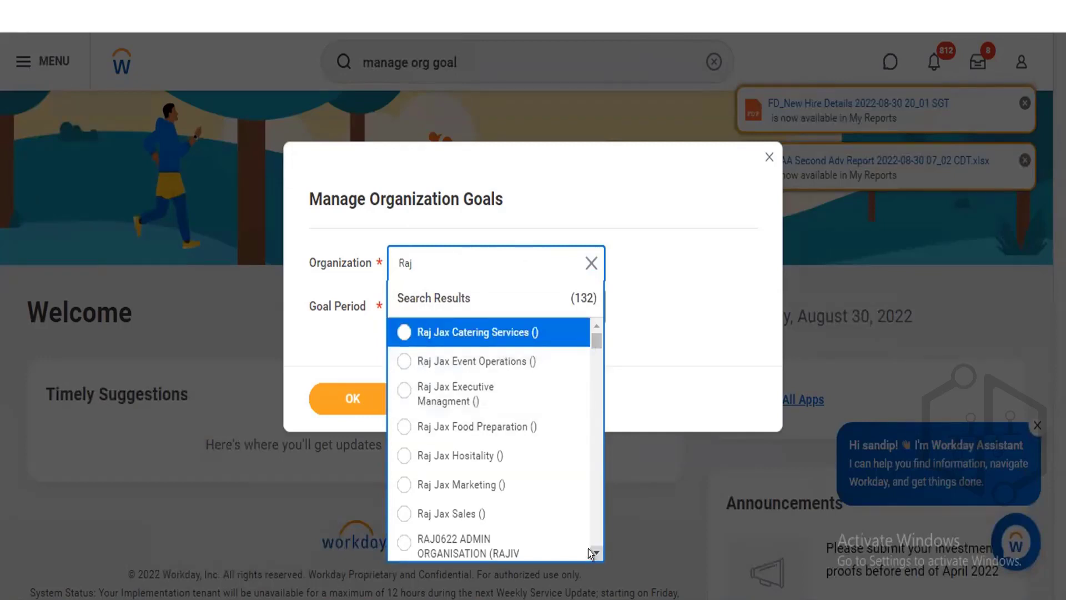
scroll(588, 548, down, 1)
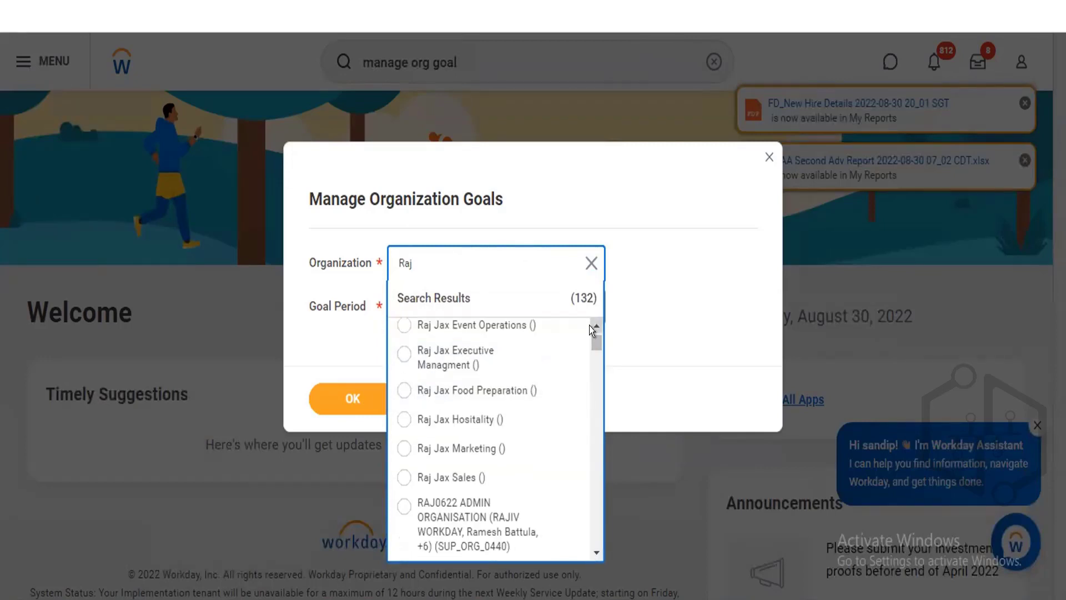
scroll(589, 325, up, 1)
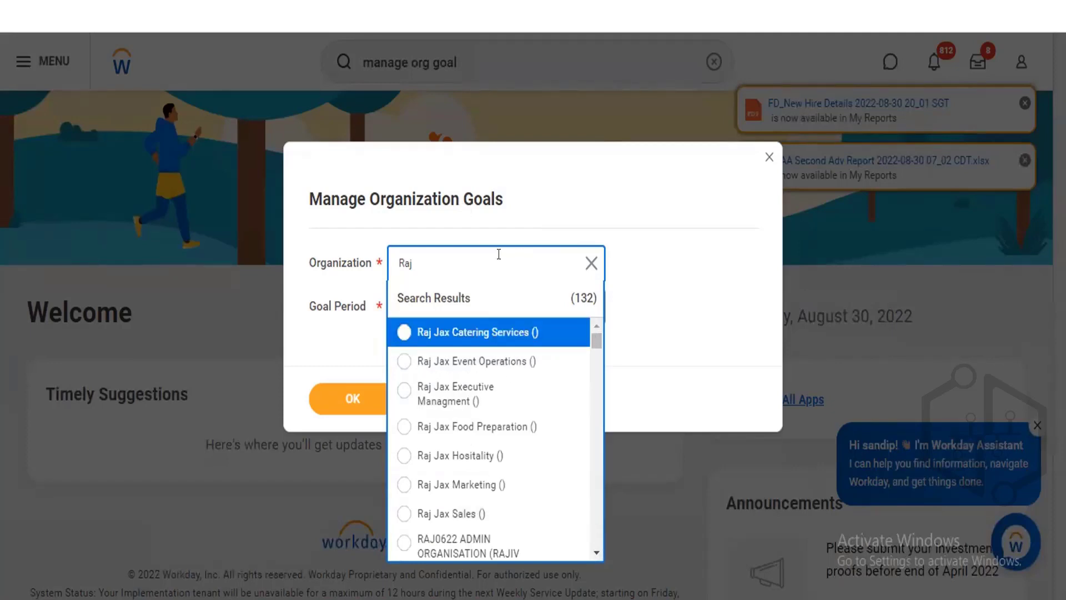
key(BackSpace)
key(BackSpace)
key(BackSpace)
text(ZZZ Raj)
key(Return)
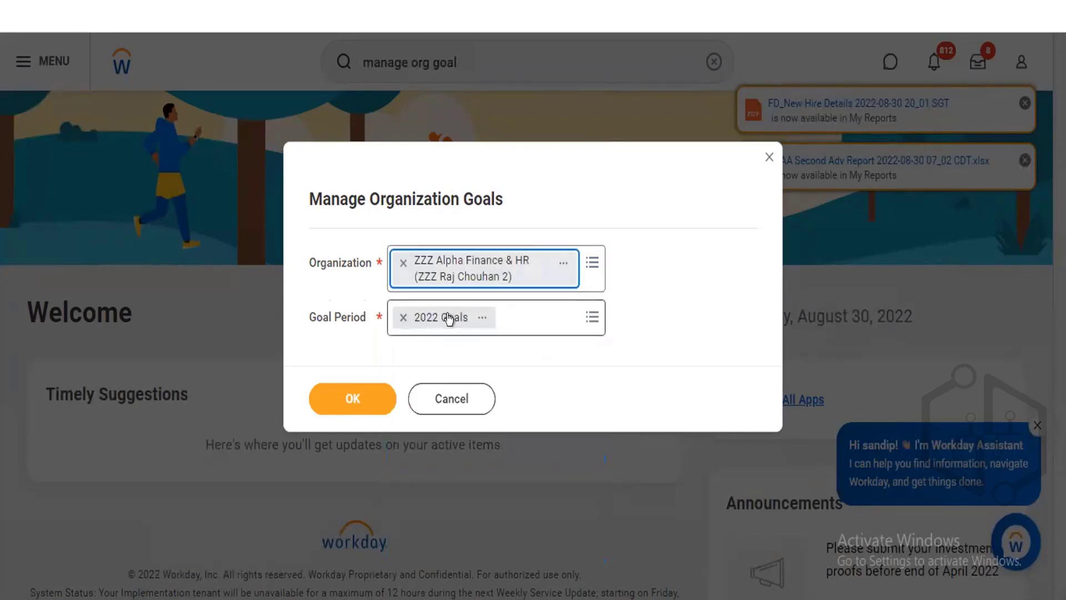
Check the 2022 Goals period details, reselect 2022 Goals as the goal period, and confirm the prompt.
click(472, 319)
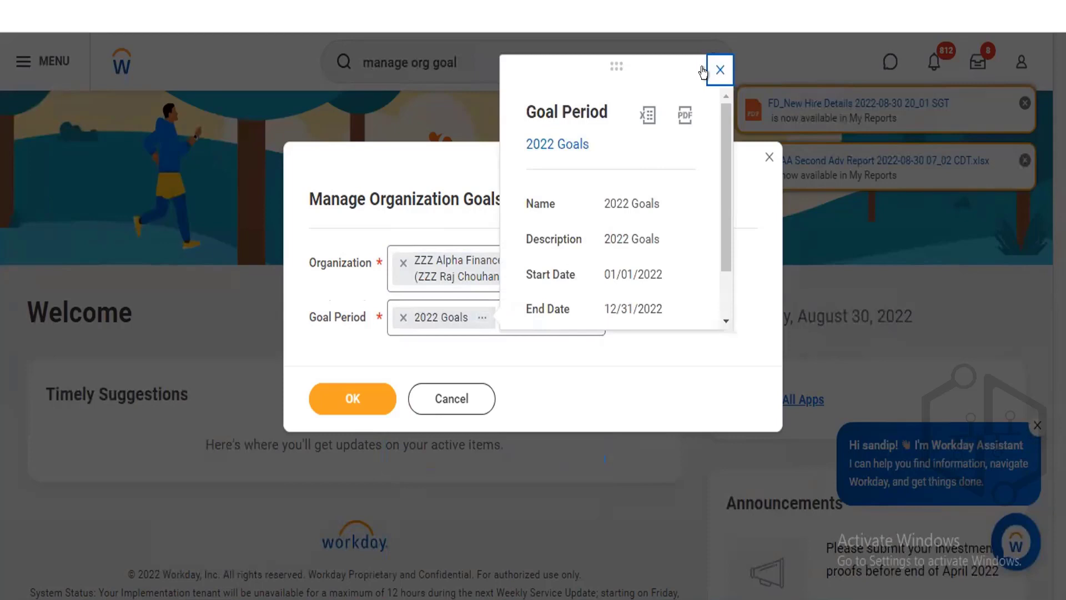
click(719, 70)
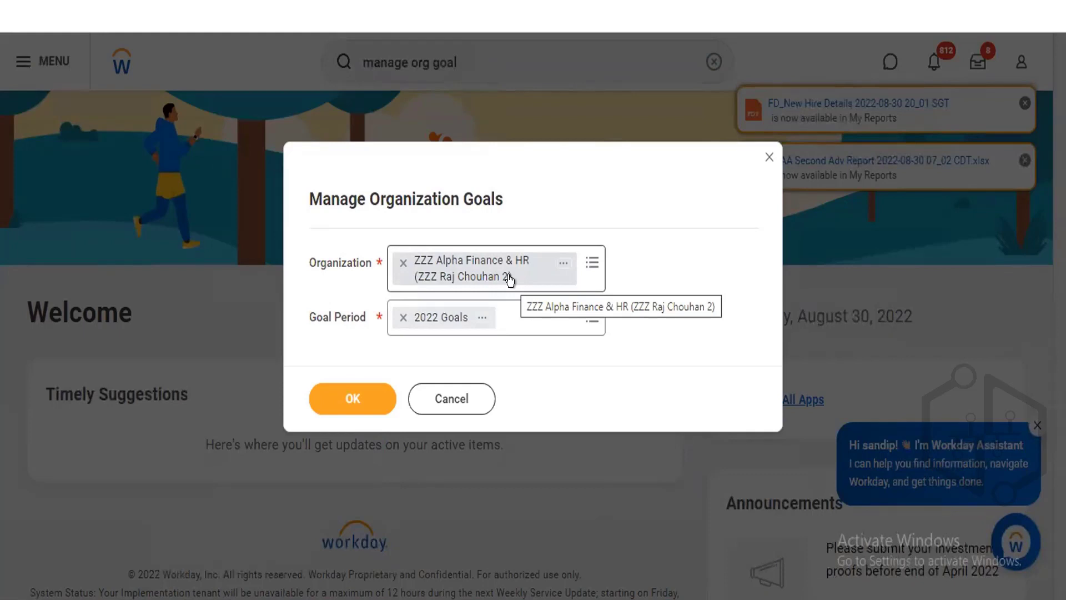
click(403, 317)
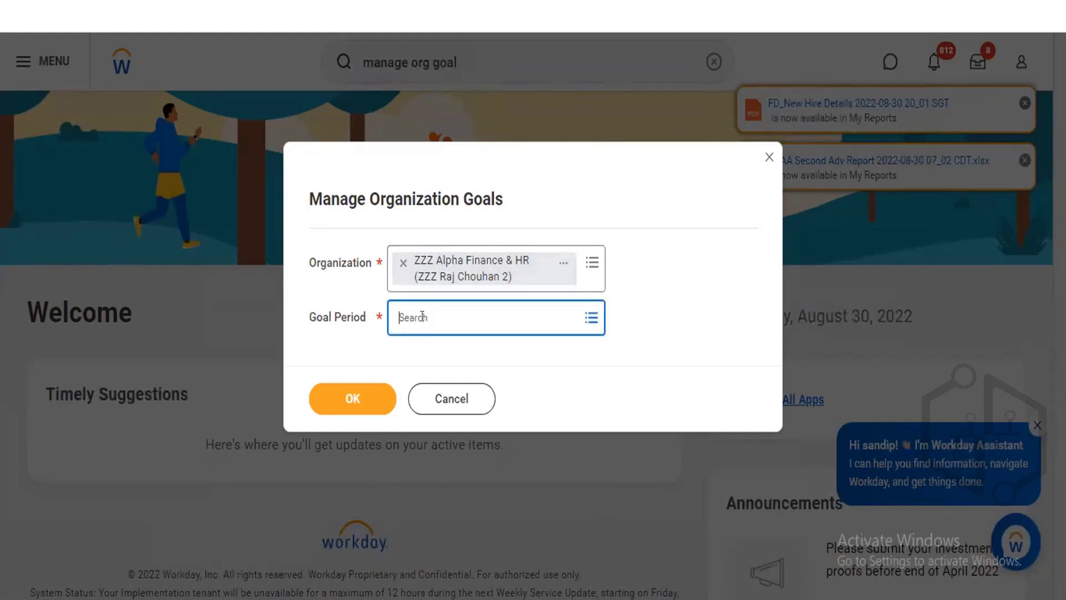
click(586, 318)
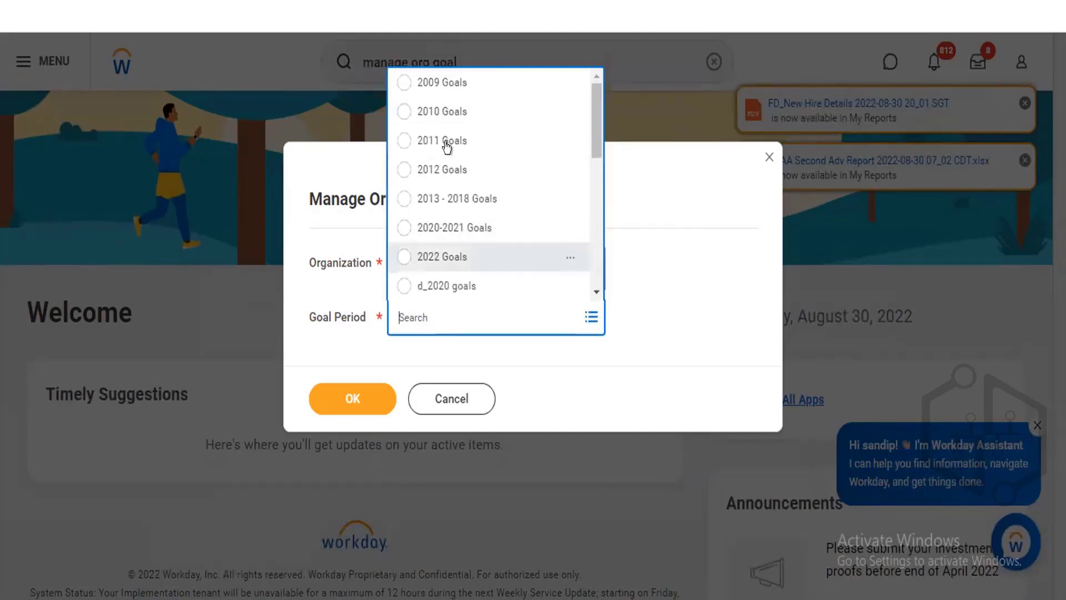
scroll(589, 188, down, 1)
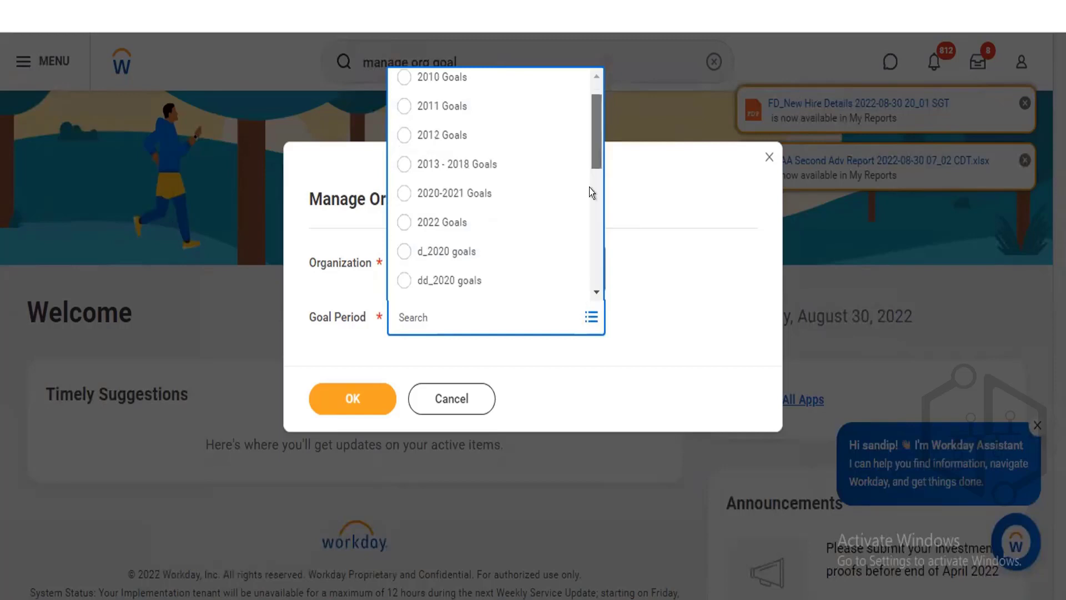
scroll(589, 188, down, 5)
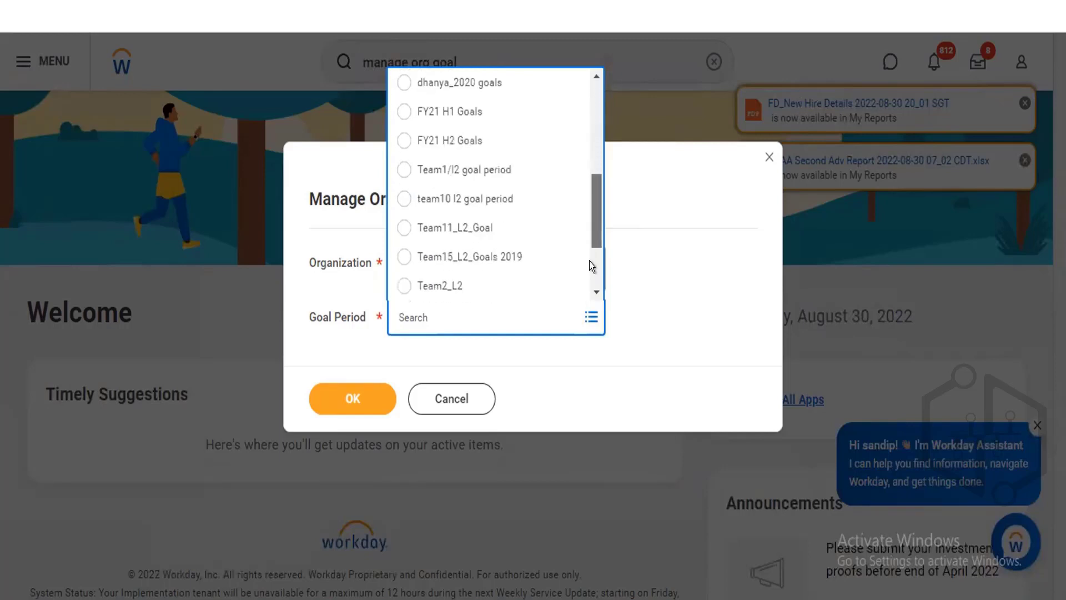
drag(595, 213, 589, 87)
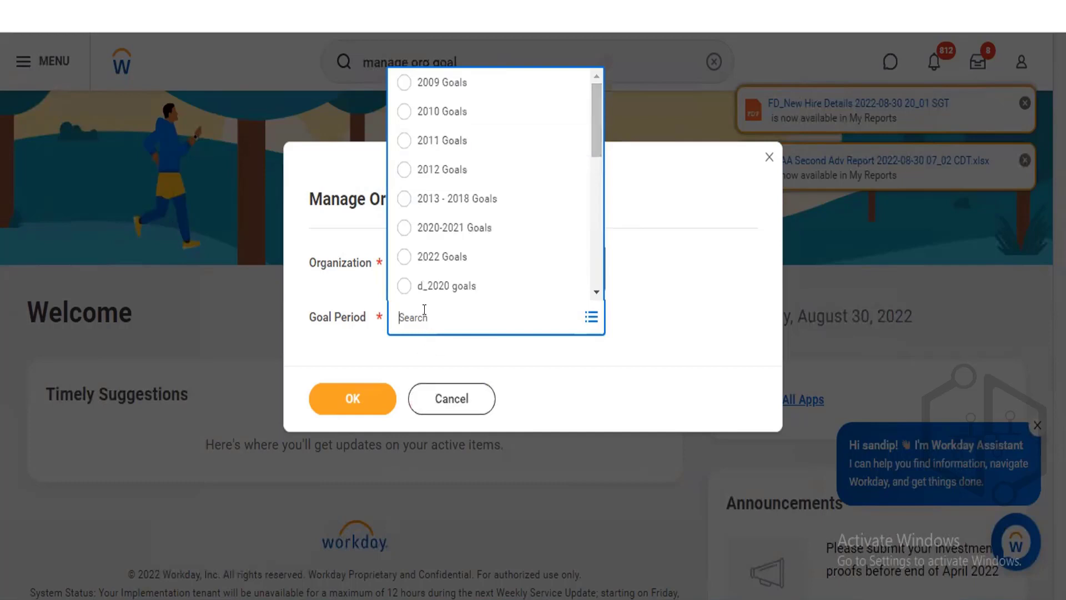
text(2022 Goals)
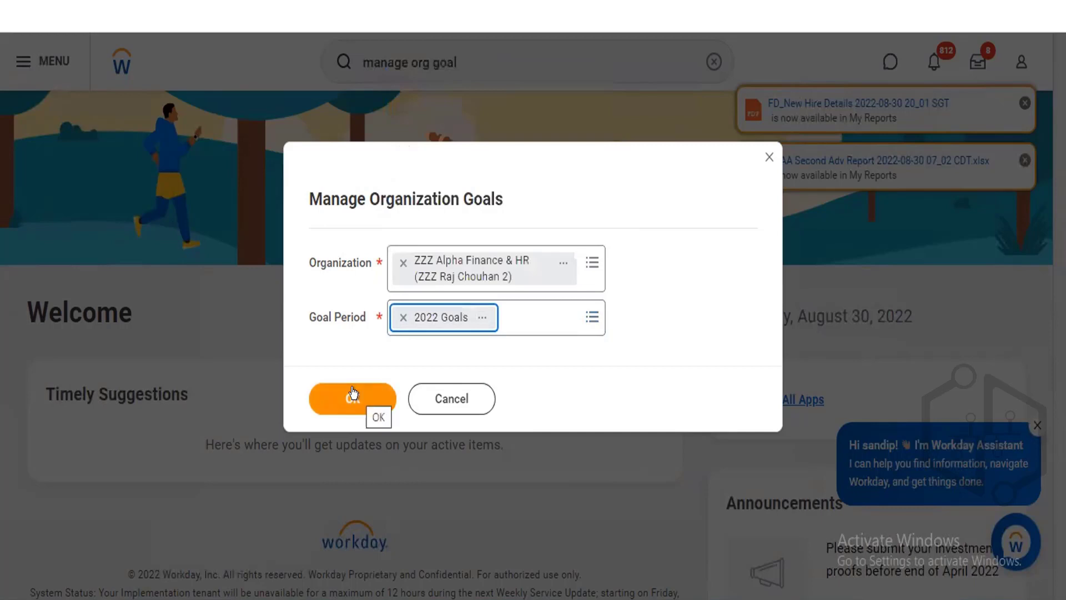
click(353, 393)
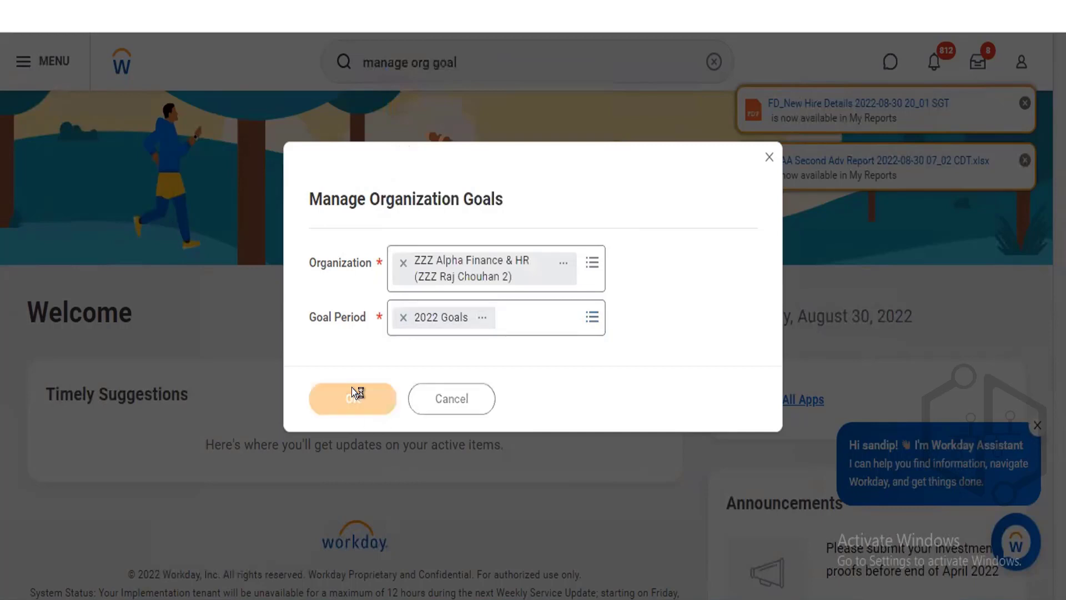
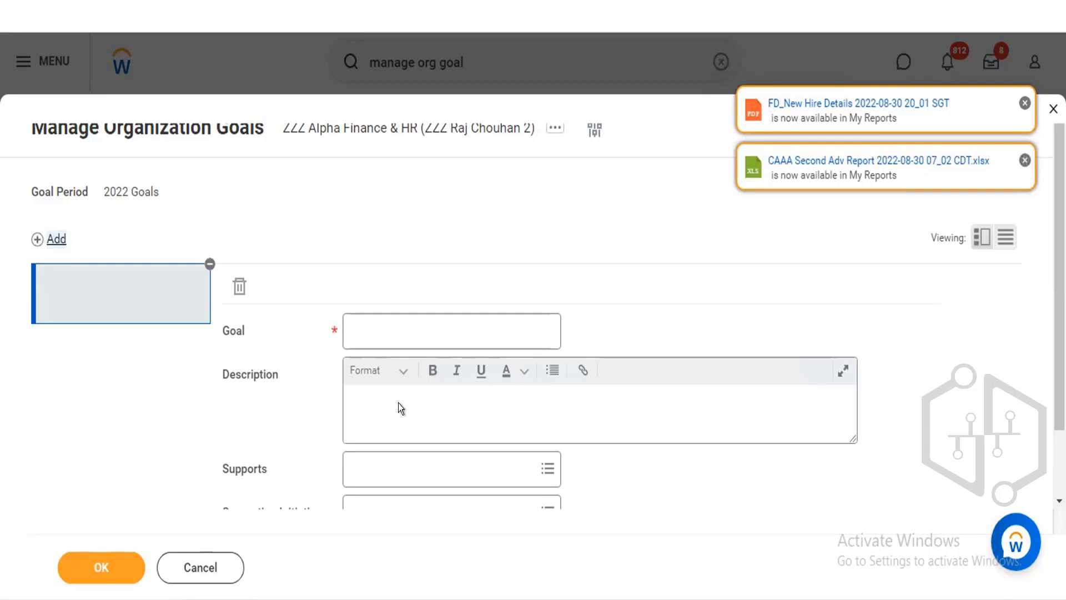
Browse the available choices for the goal's Supports and Supporting Initiatives fields.
click(380, 331)
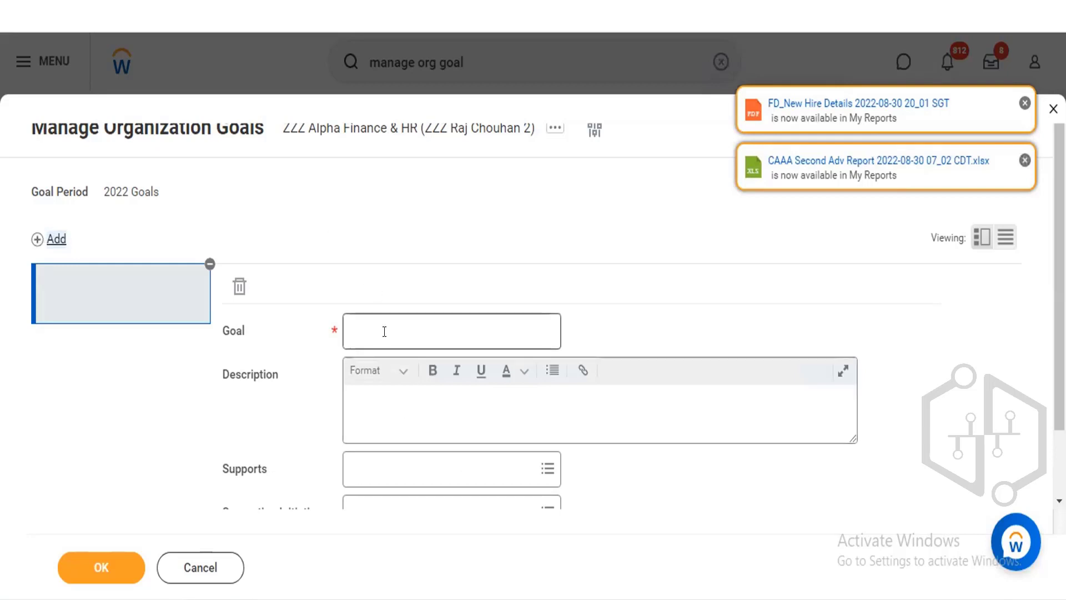
click(437, 469)
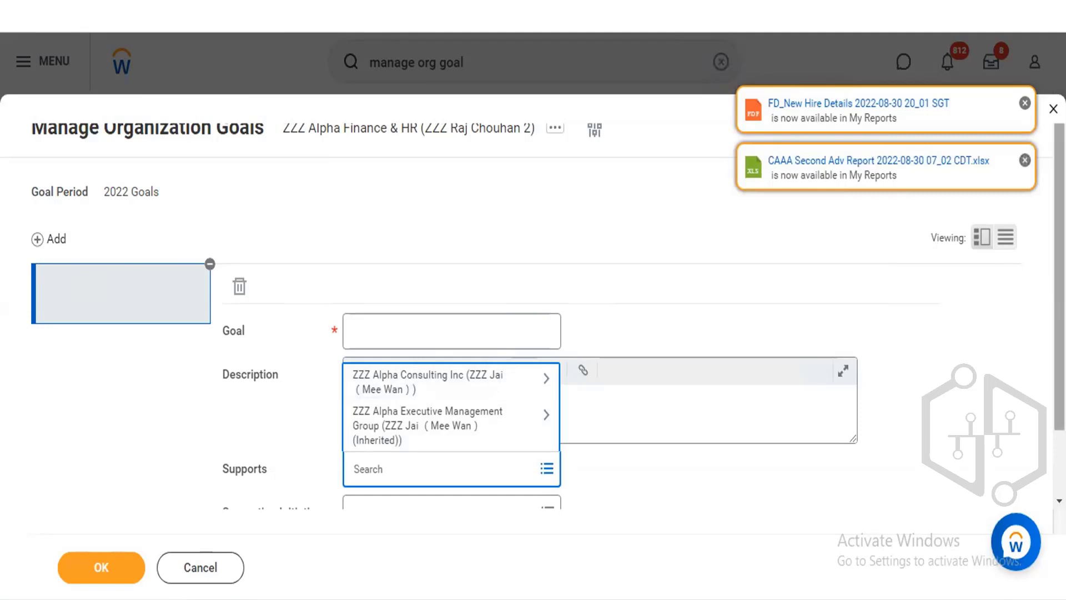
scroll(533, 322, down, 3)
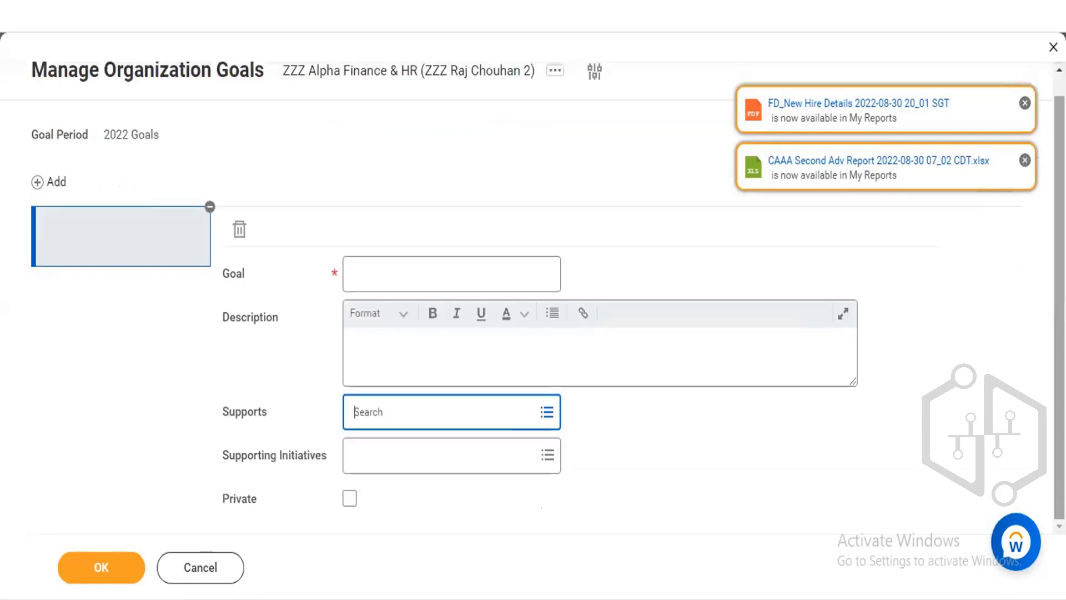
click(434, 455)
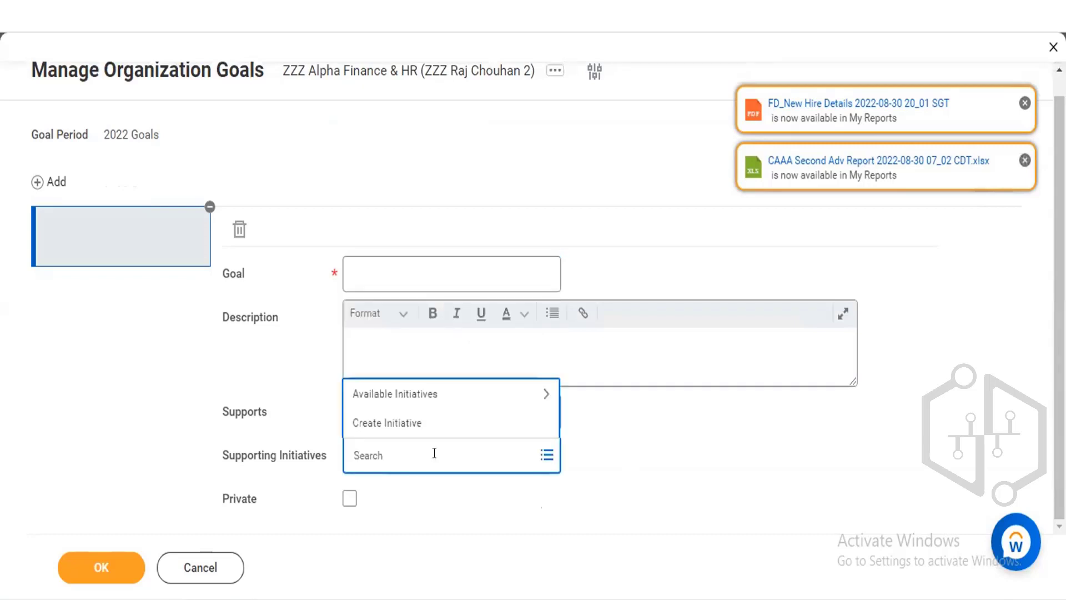
click(435, 398)
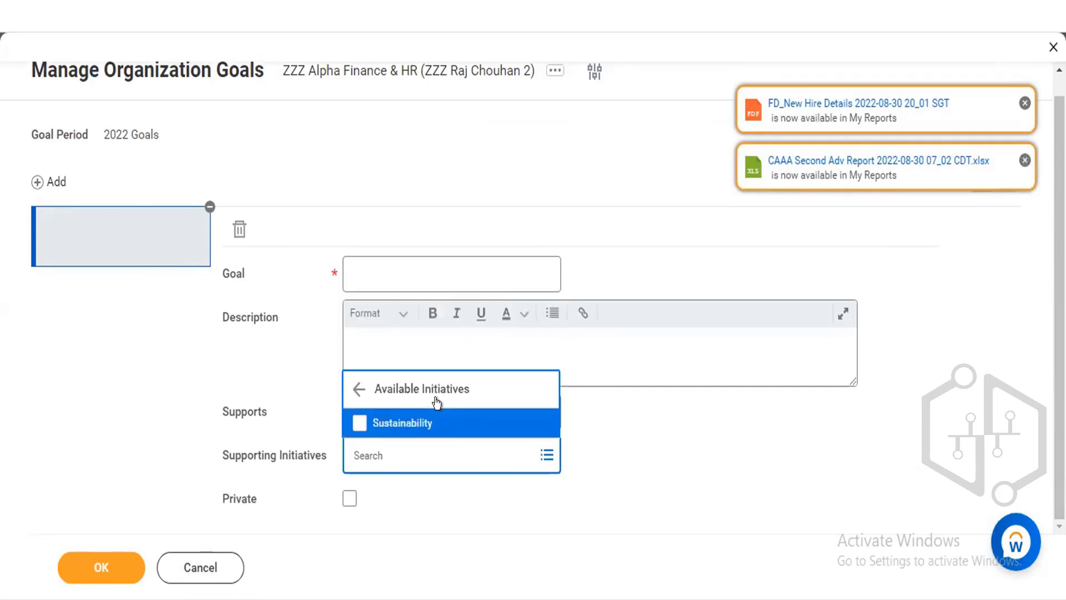
click(352, 389)
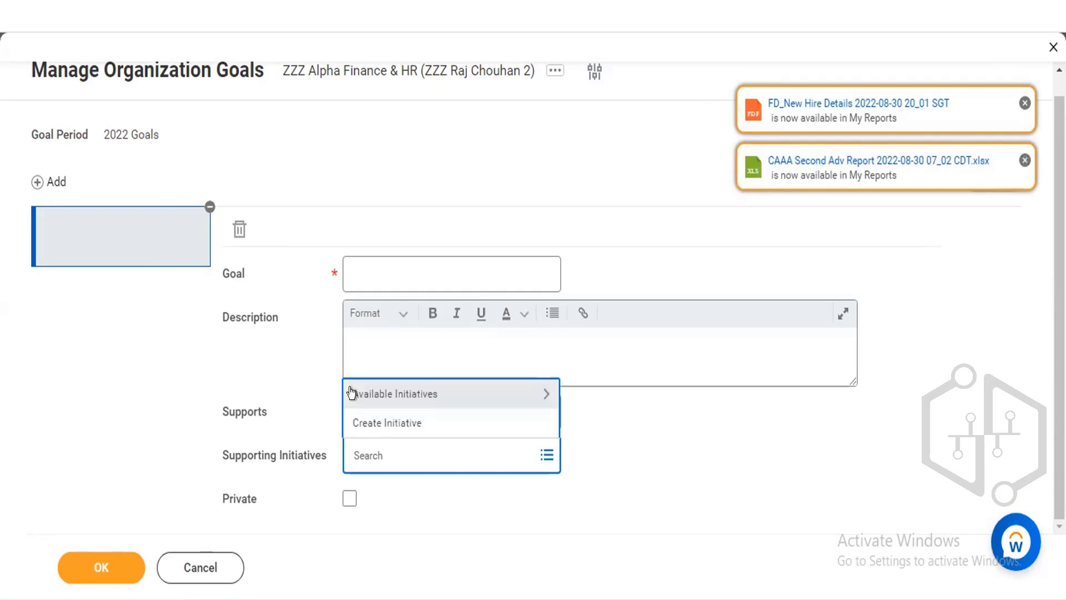
Start creating a new supporting initiative named Core Values of the Company.
click(372, 422)
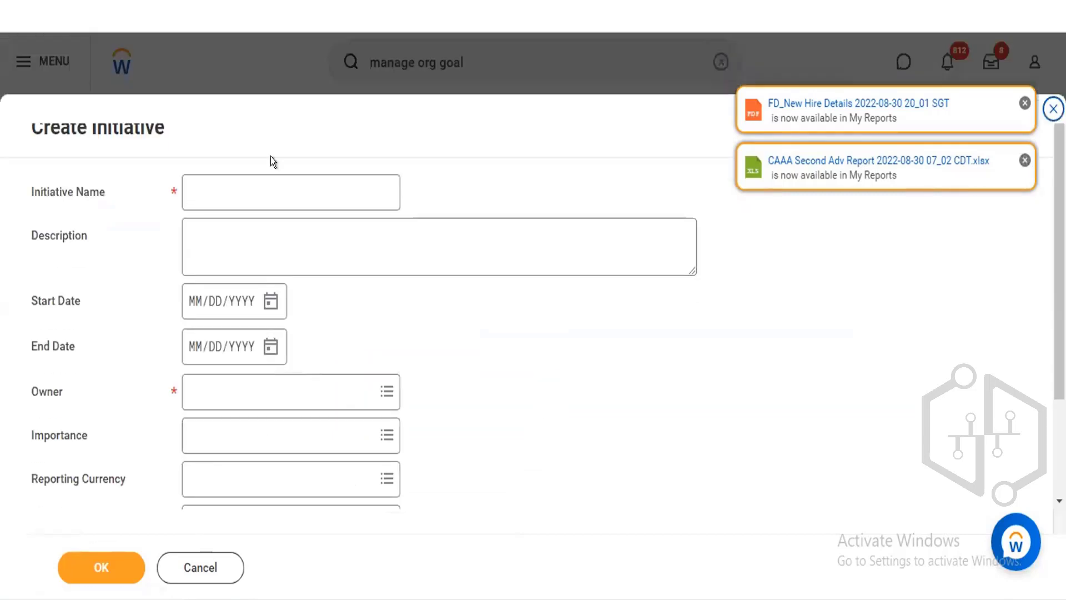
click(267, 179)
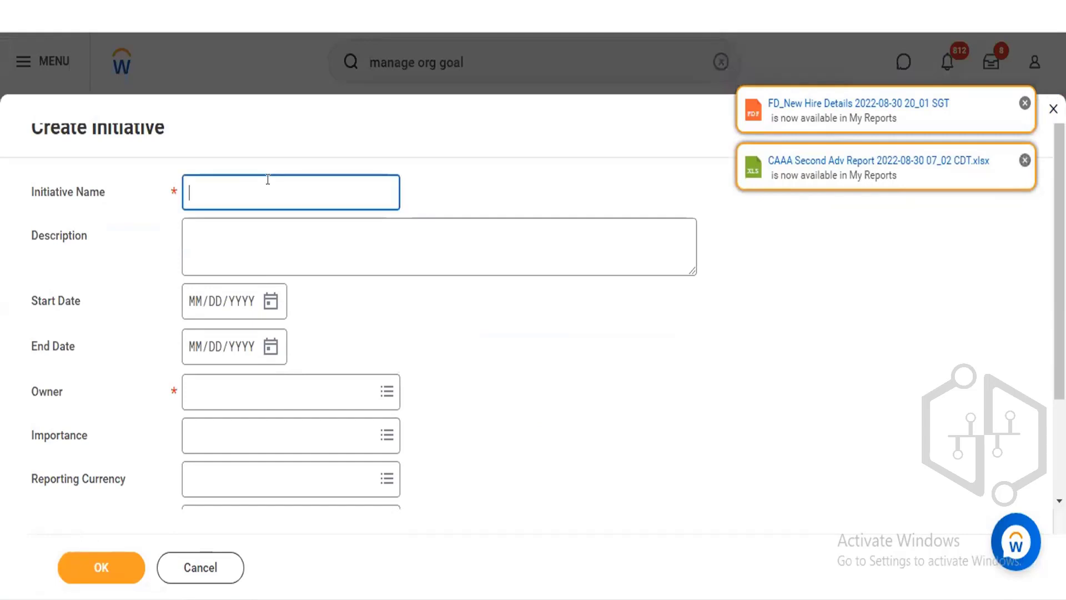
text(Core Values of the Company)
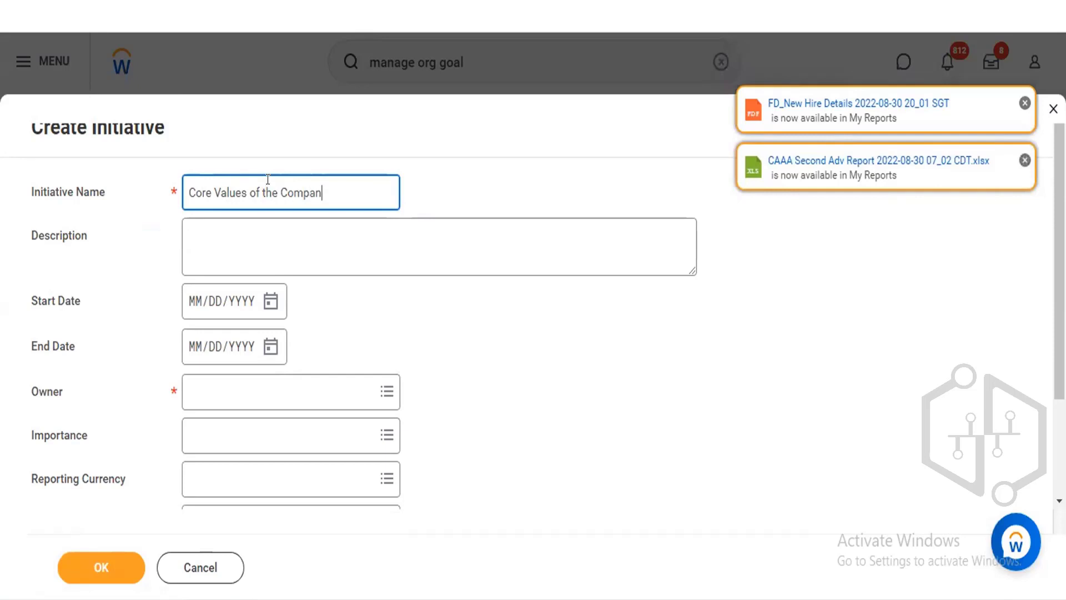
Review the initiative's Owner, Importance, Percent Complete, Supports Organization Goal and Supporting Projects options, then discard the new initiative.
click(273, 395)
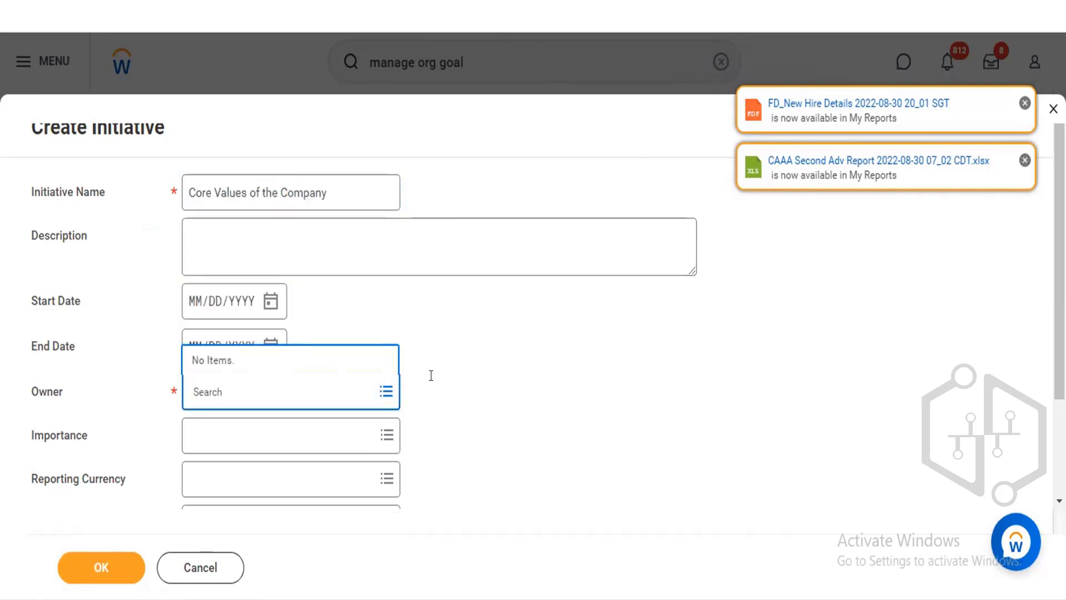
click(465, 375)
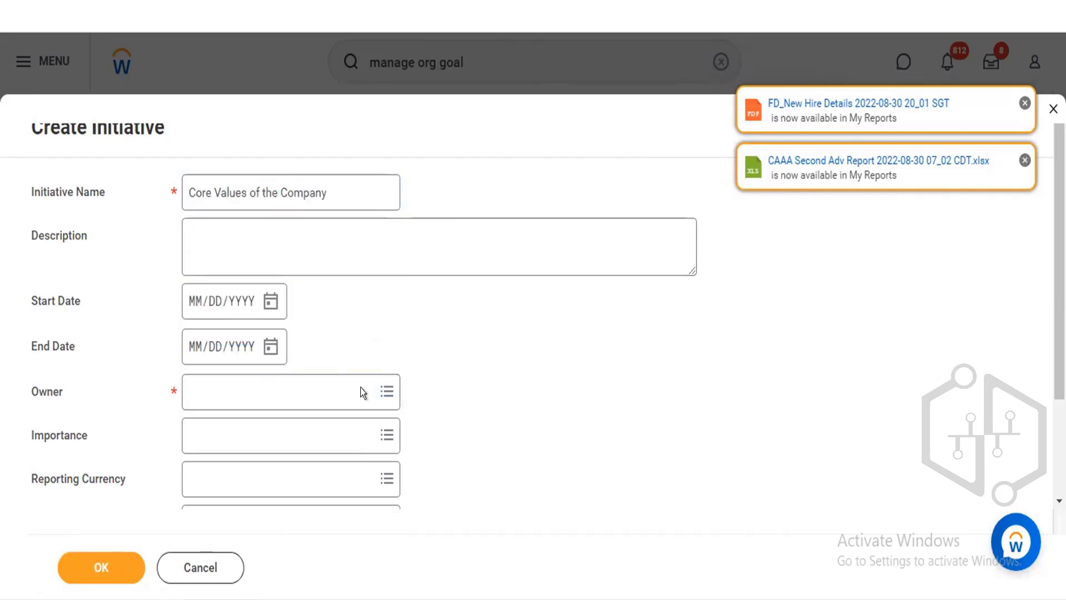
click(320, 430)
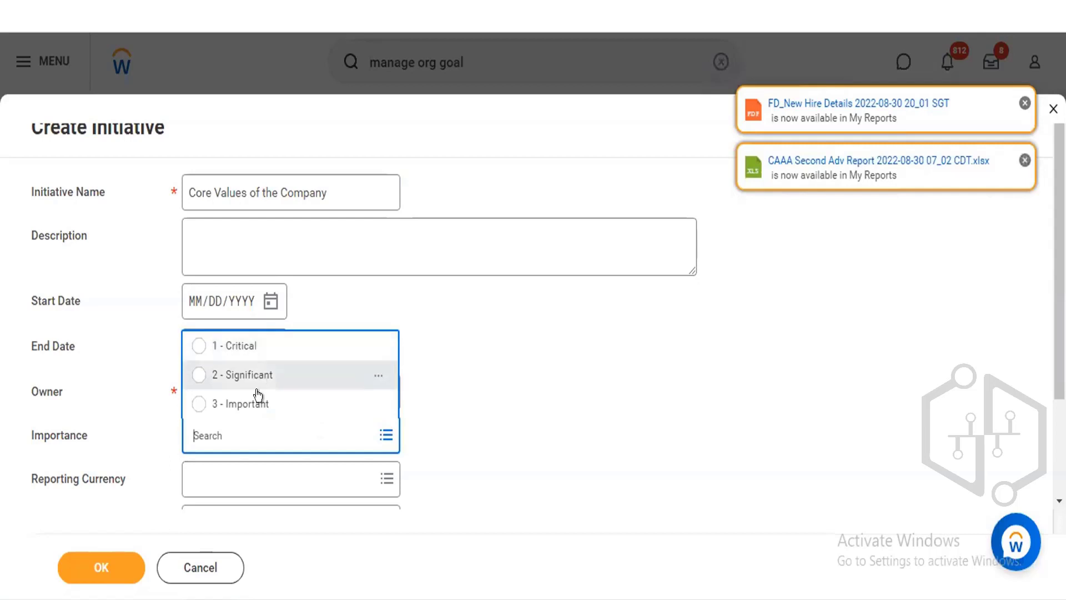
click(585, 398)
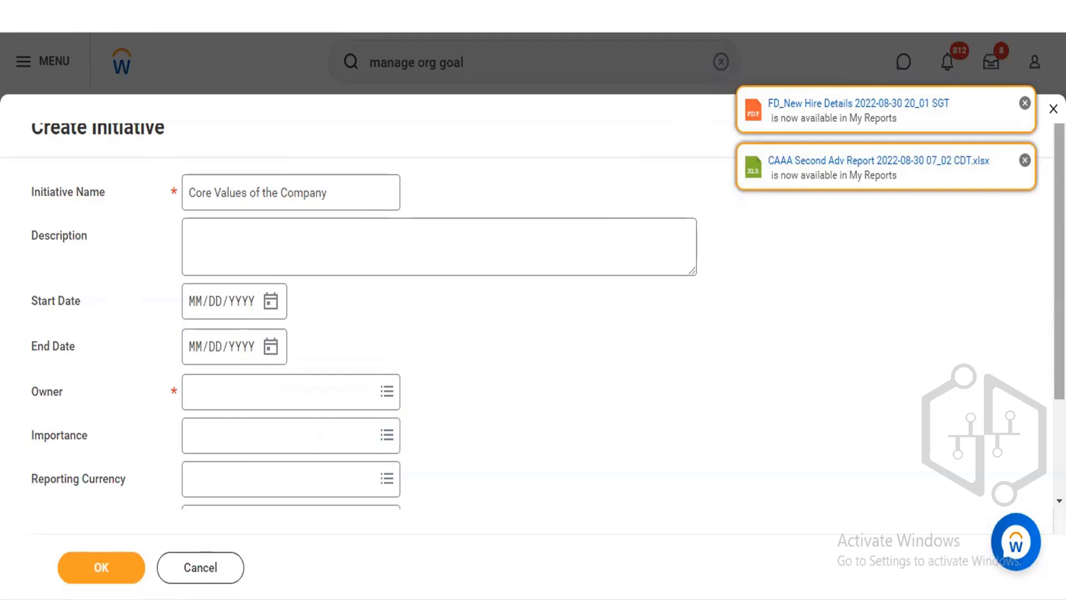
scroll(532, 458, down, 2)
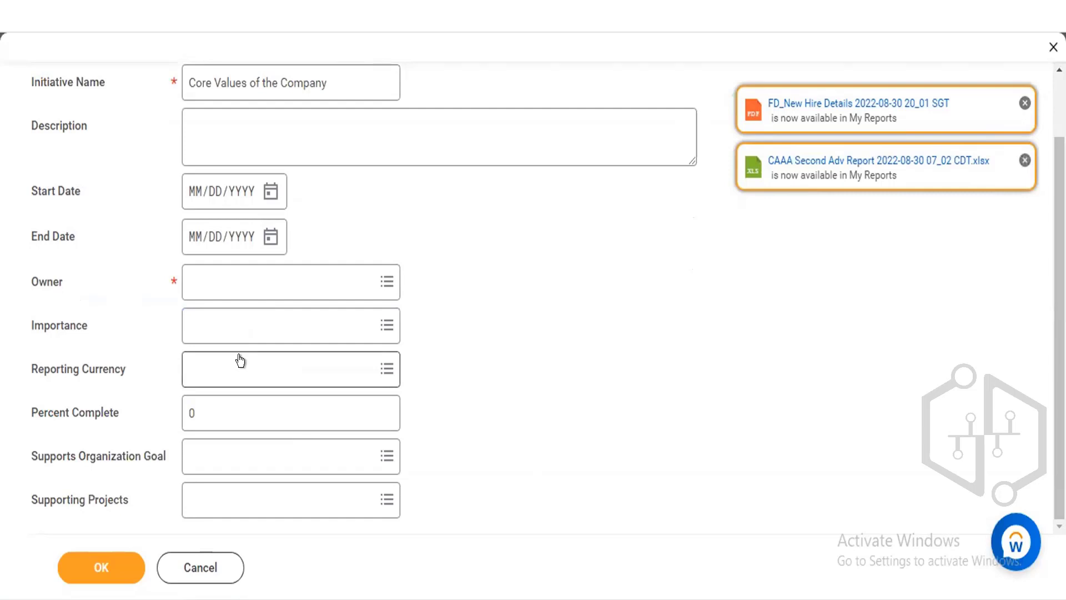
click(221, 401)
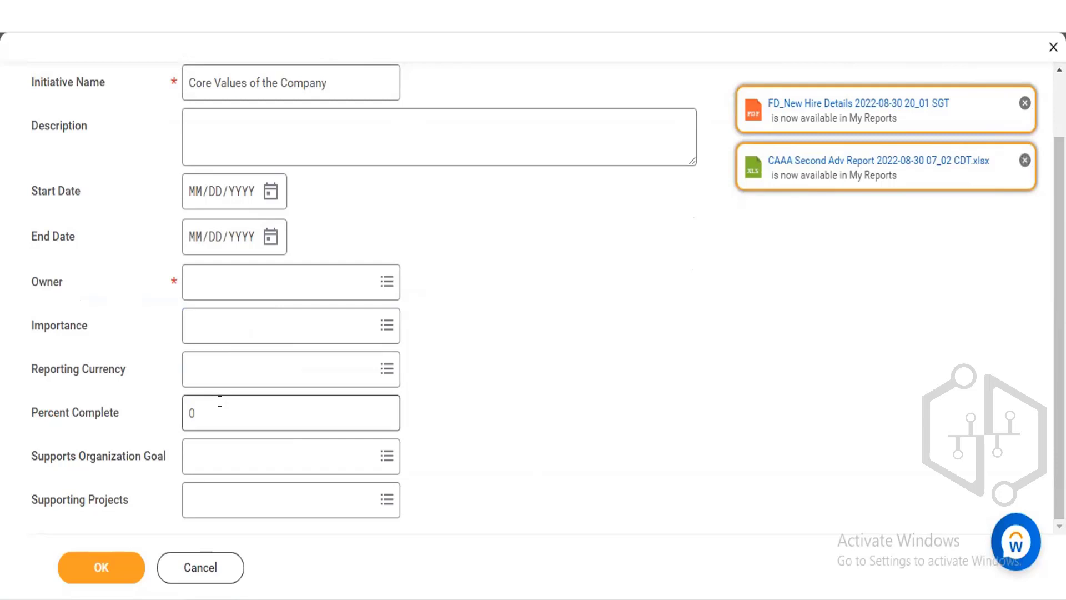
key(BackSpace)
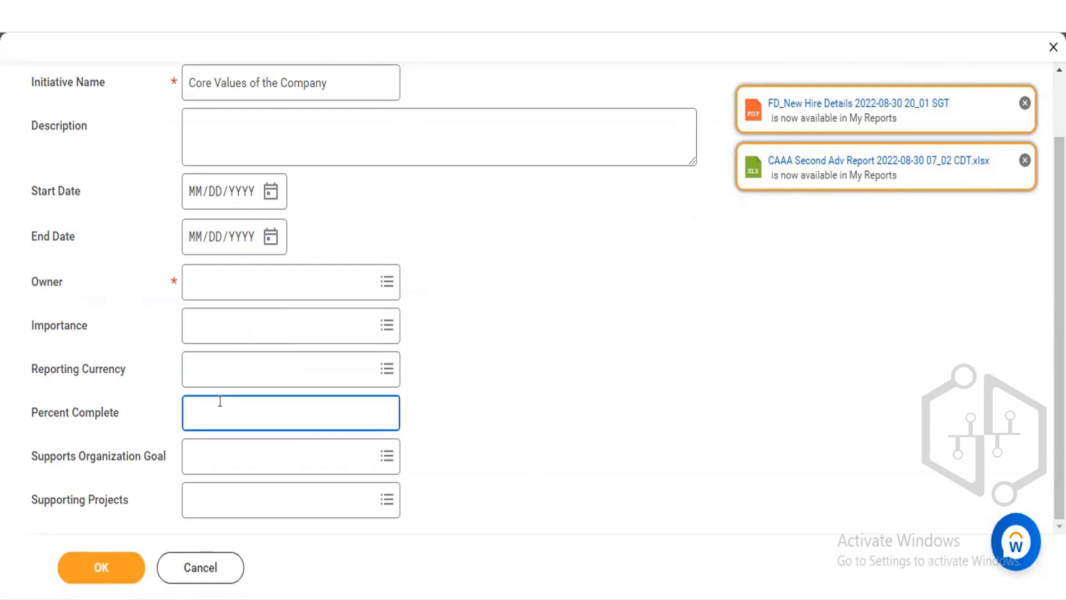
text(0)
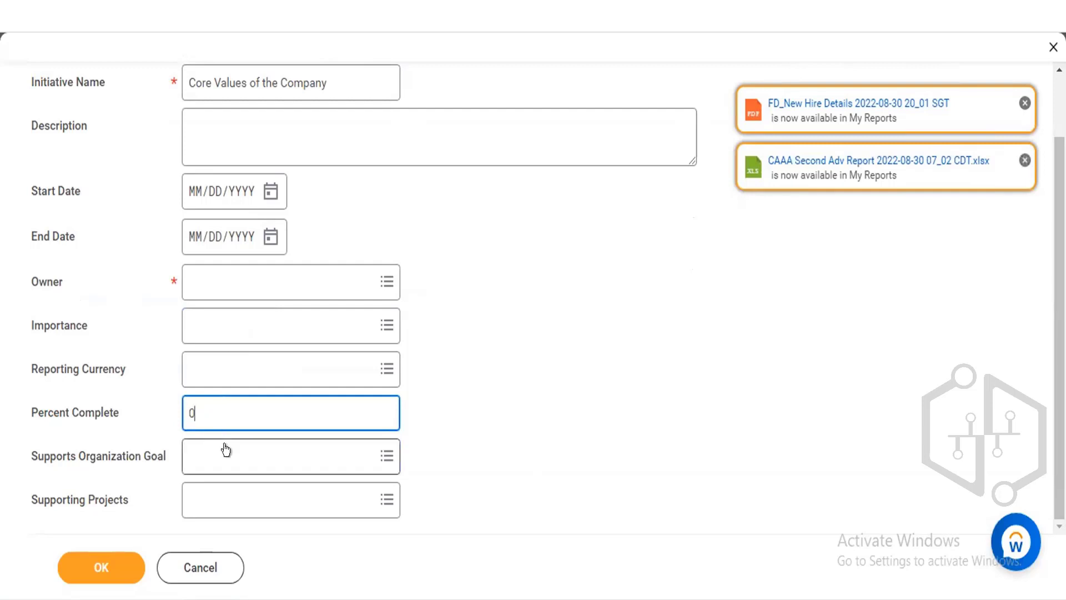
click(225, 444)
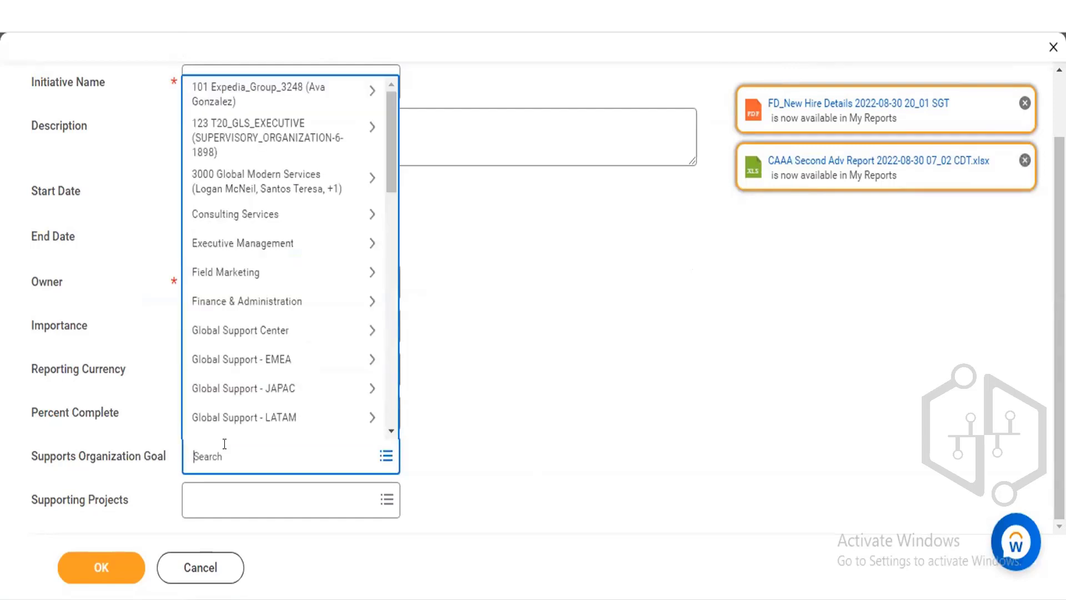
click(535, 402)
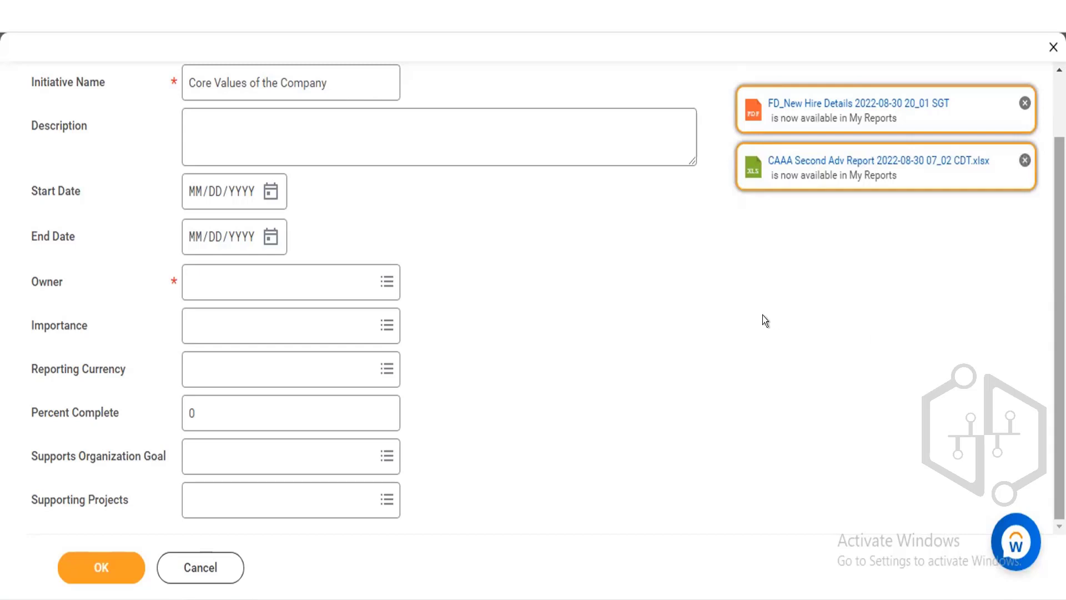
click(286, 500)
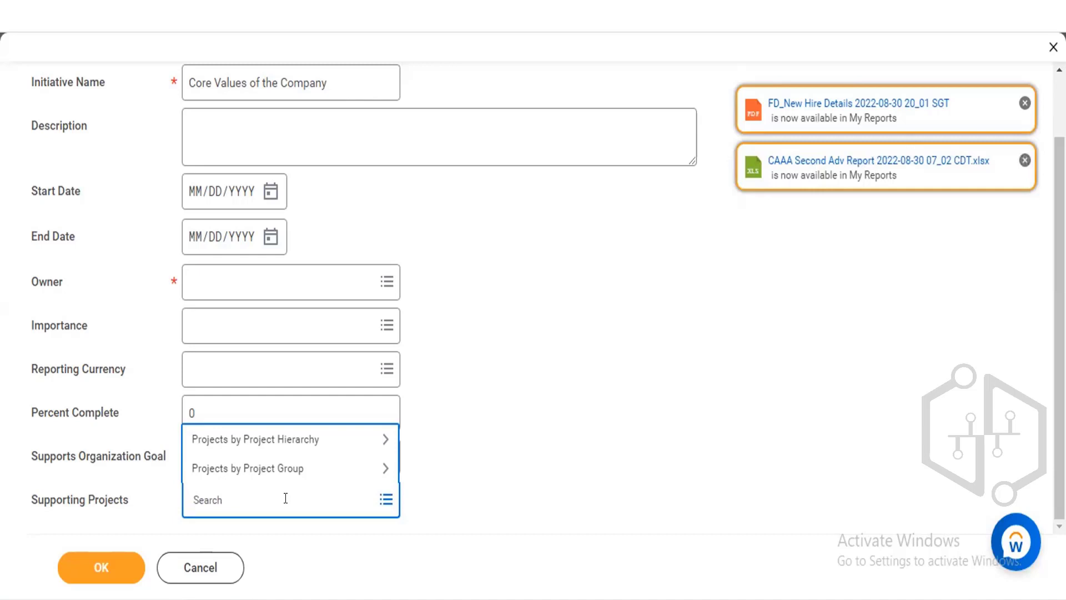
click(458, 385)
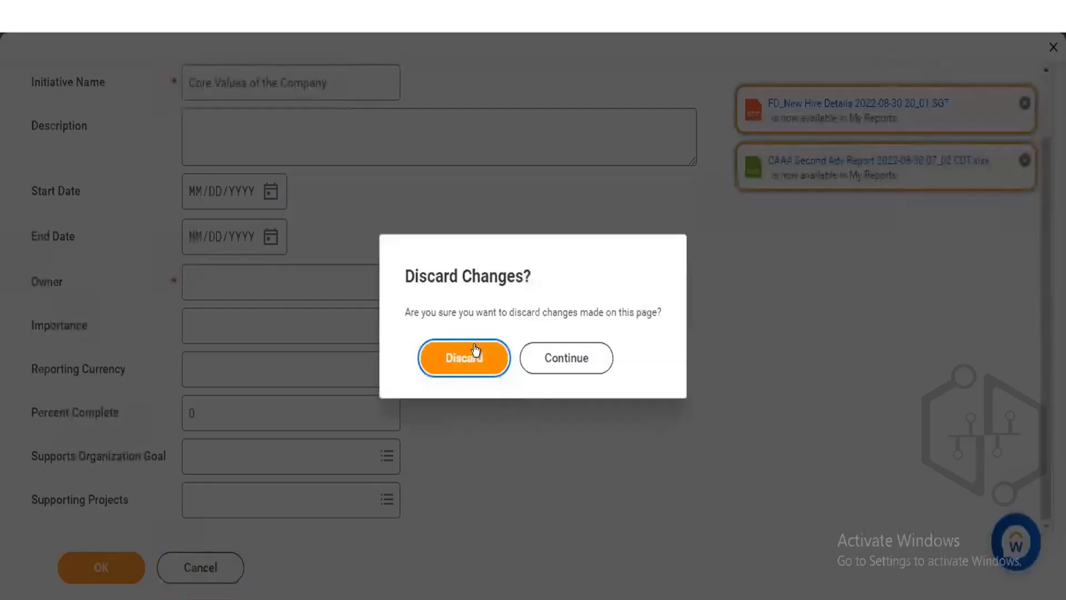
click(475, 351)
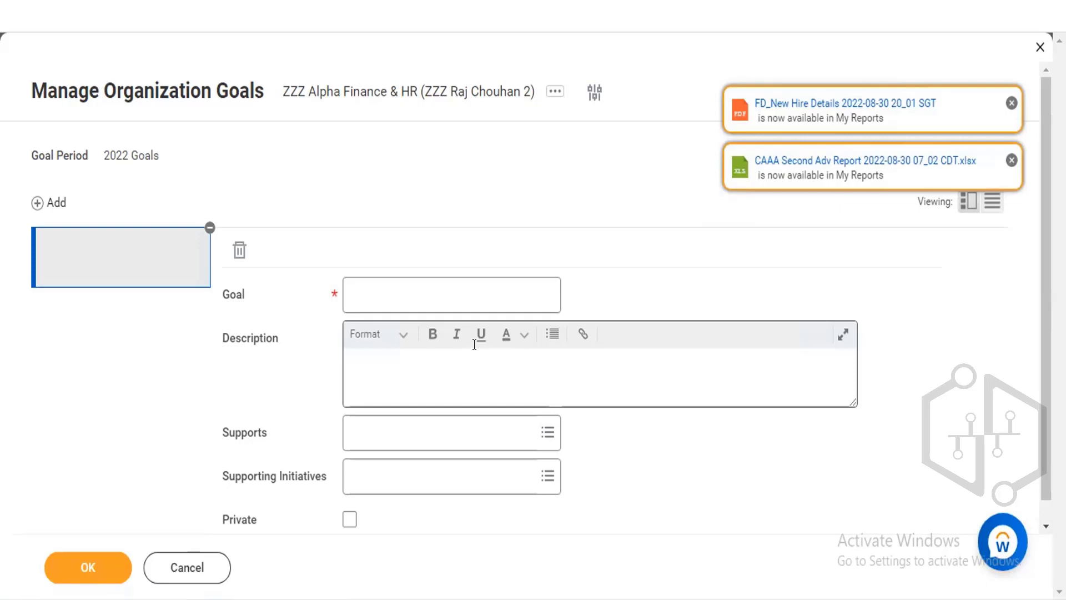
Cancel the goal form and relaunch Manage Organization Goals, searching the organization by its manager's name.
click(151, 580)
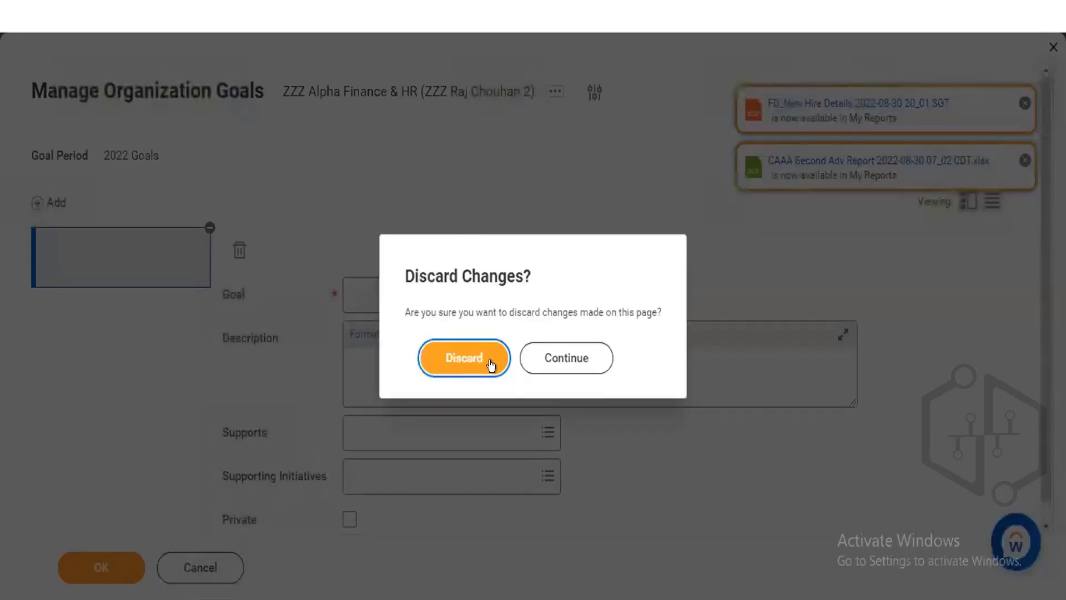
click(491, 364)
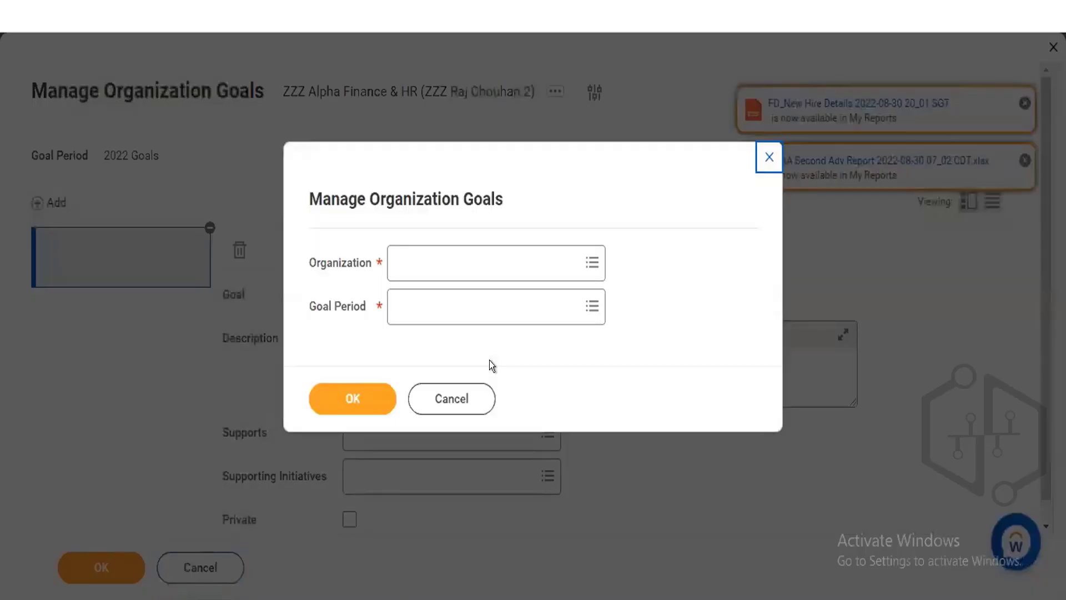
click(446, 252)
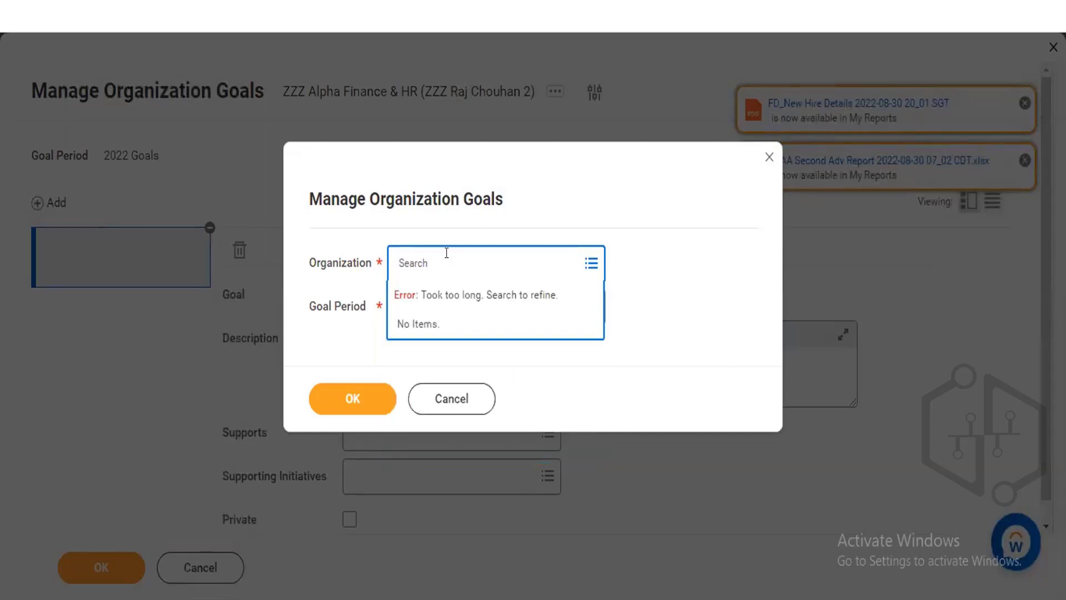
text(Ra)
key(BackSpace)
key(BackSpace)
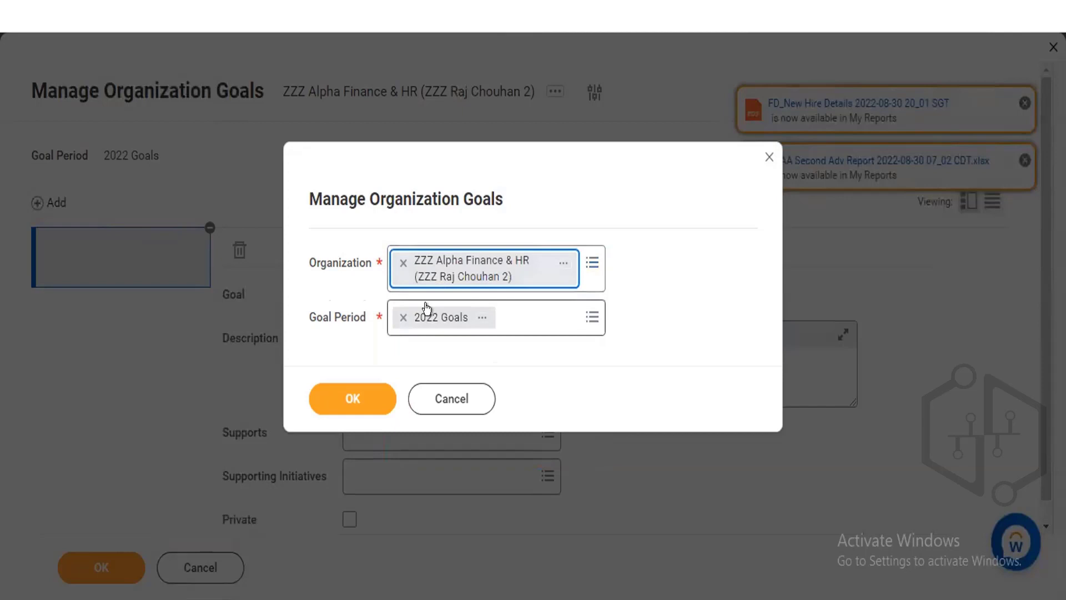
click(353, 395)
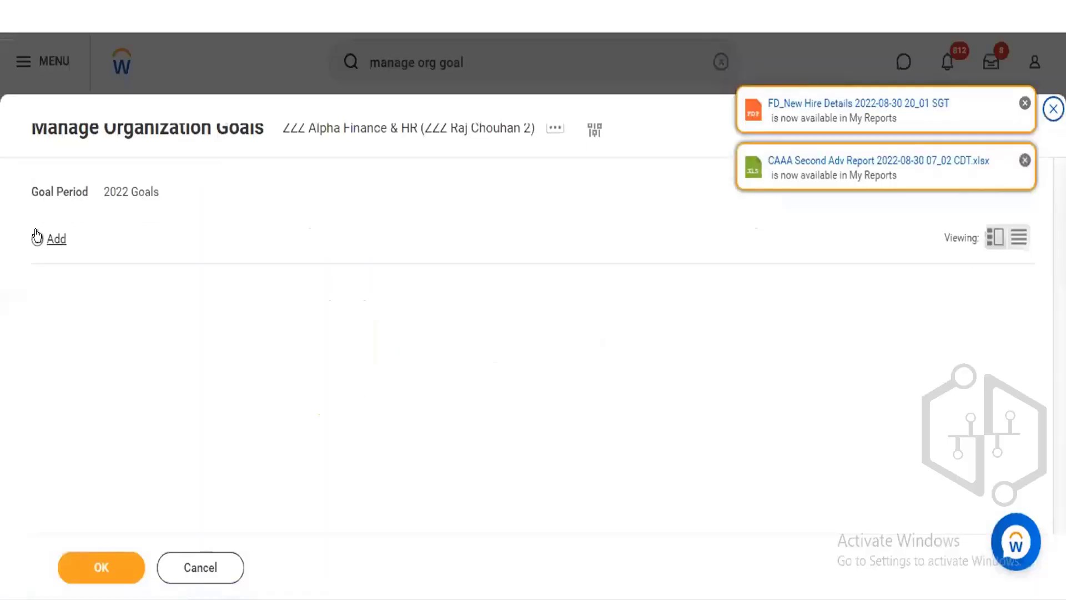
Add a blank organization goal, toggle its Private option, then discard the changes and close the Manage Organization Goals task.
click(50, 239)
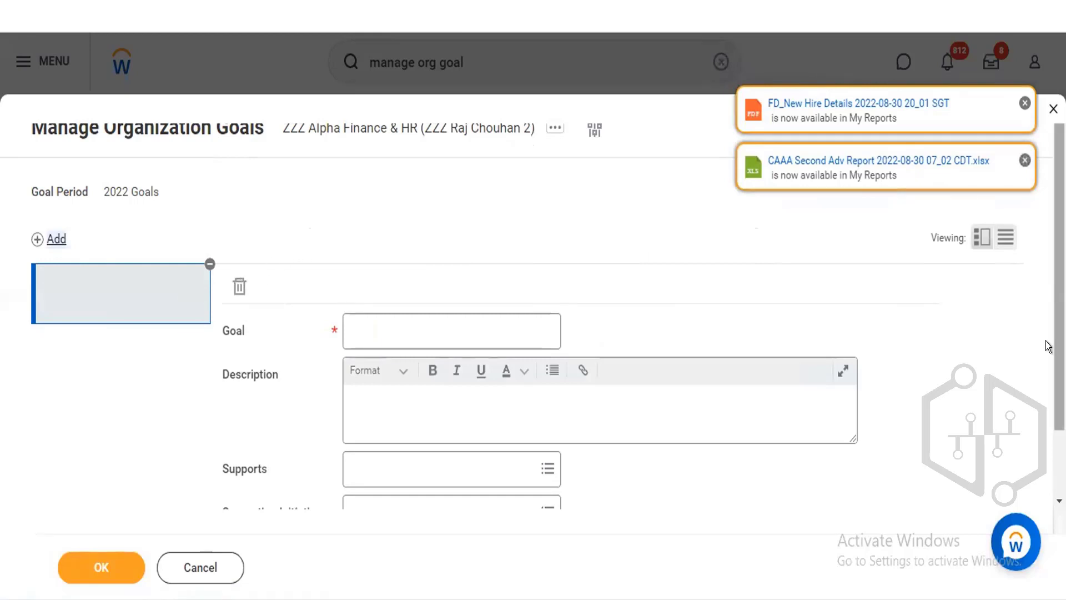
drag(1046, 341, 735, 442)
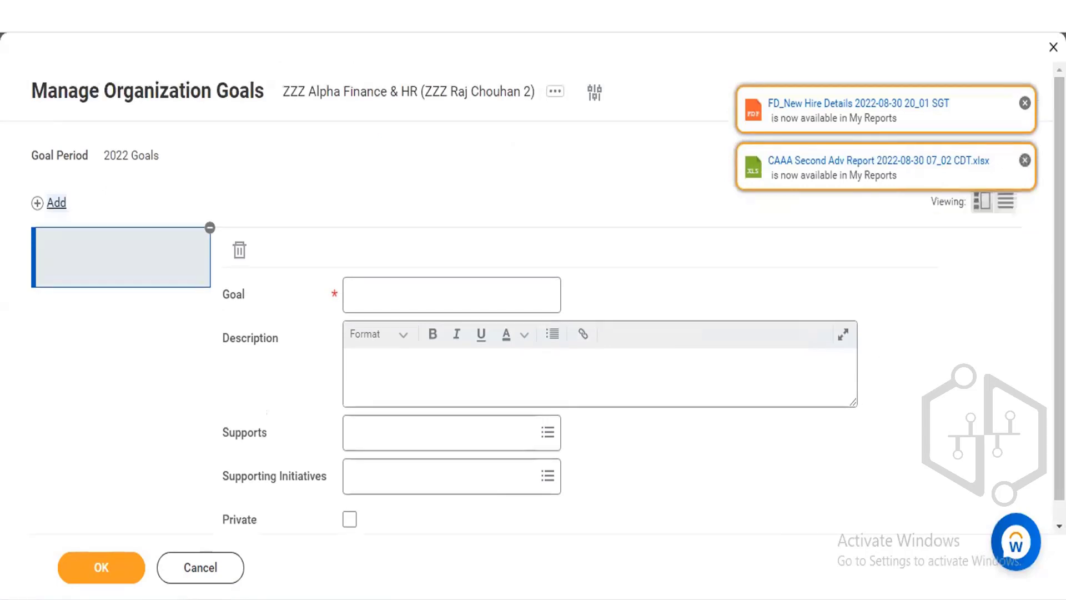
scroll(338, 508, down, 1)
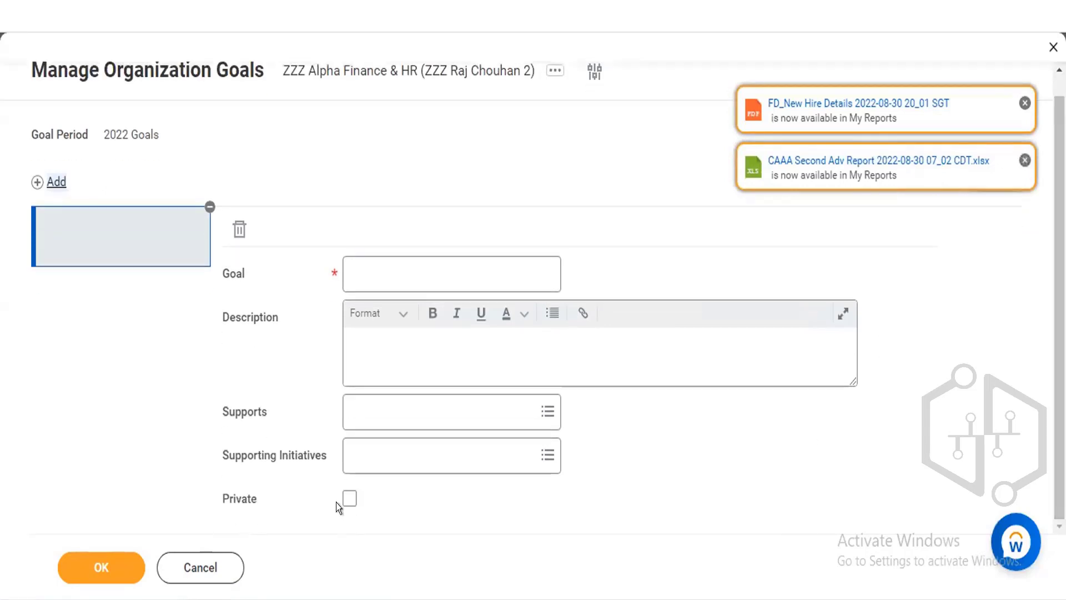
mouse_move(341, 504)
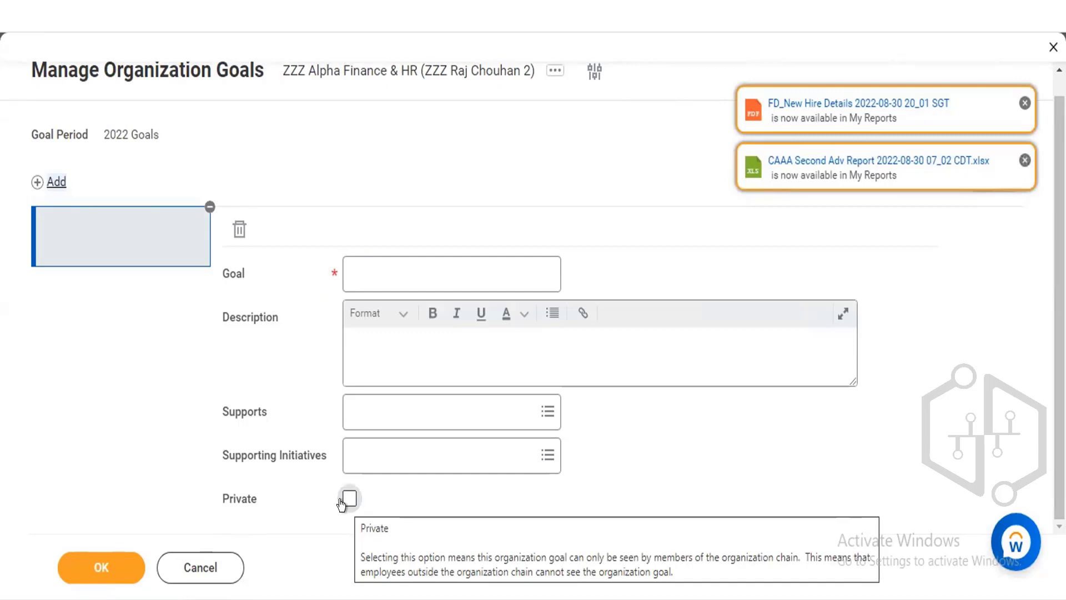
click(349, 498)
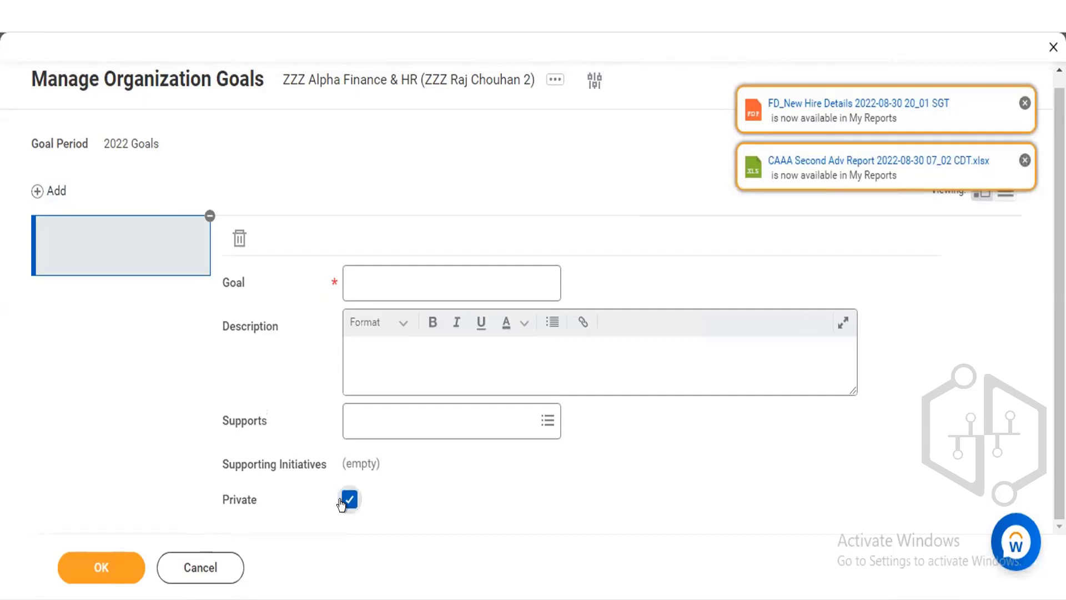
click(342, 502)
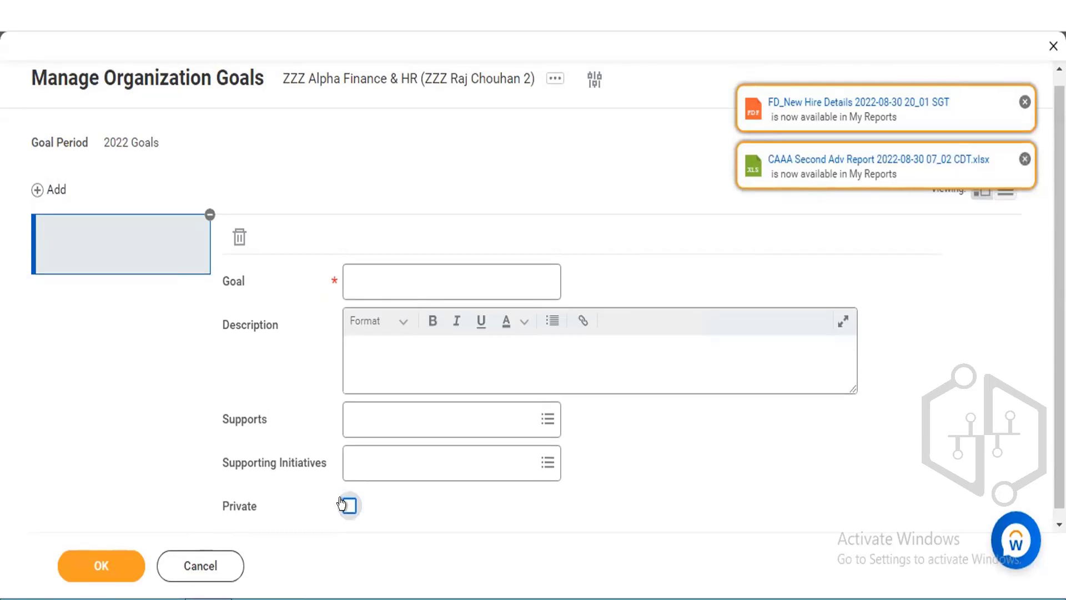
click(341, 503)
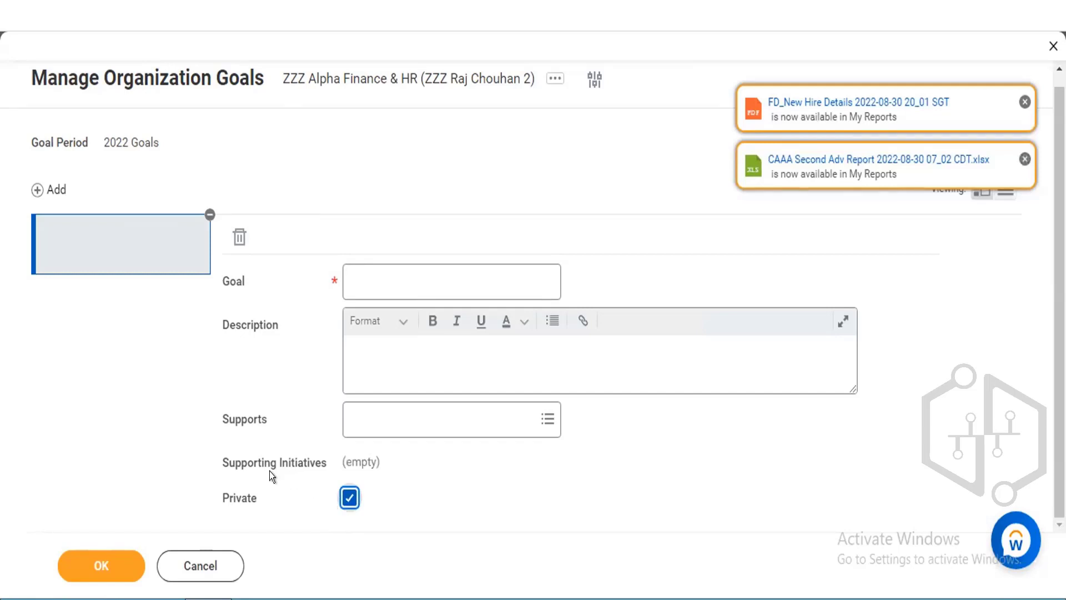
click(207, 560)
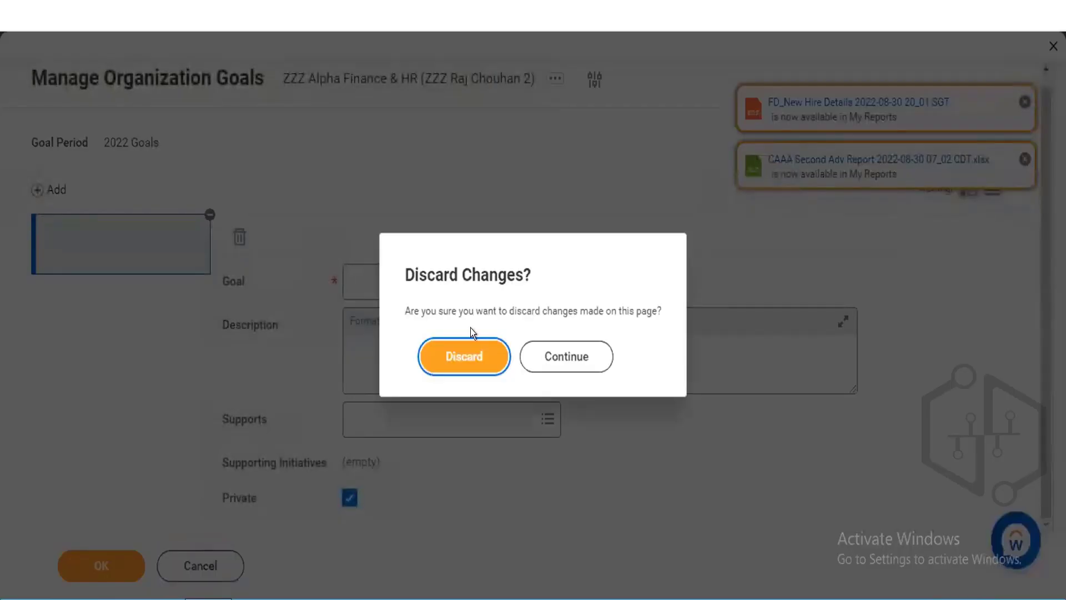
click(459, 359)
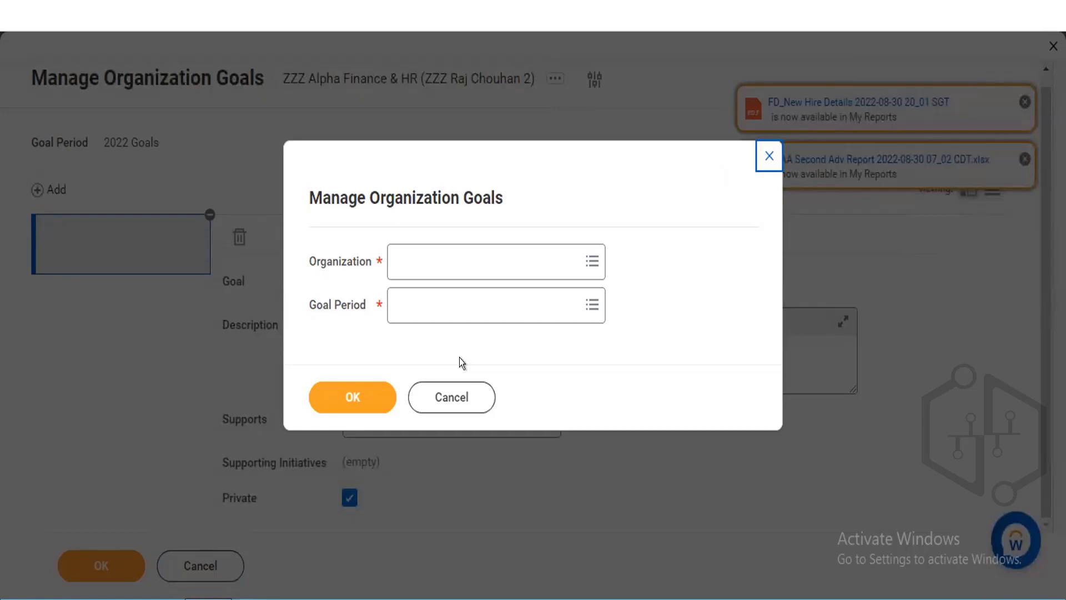
click(452, 395)
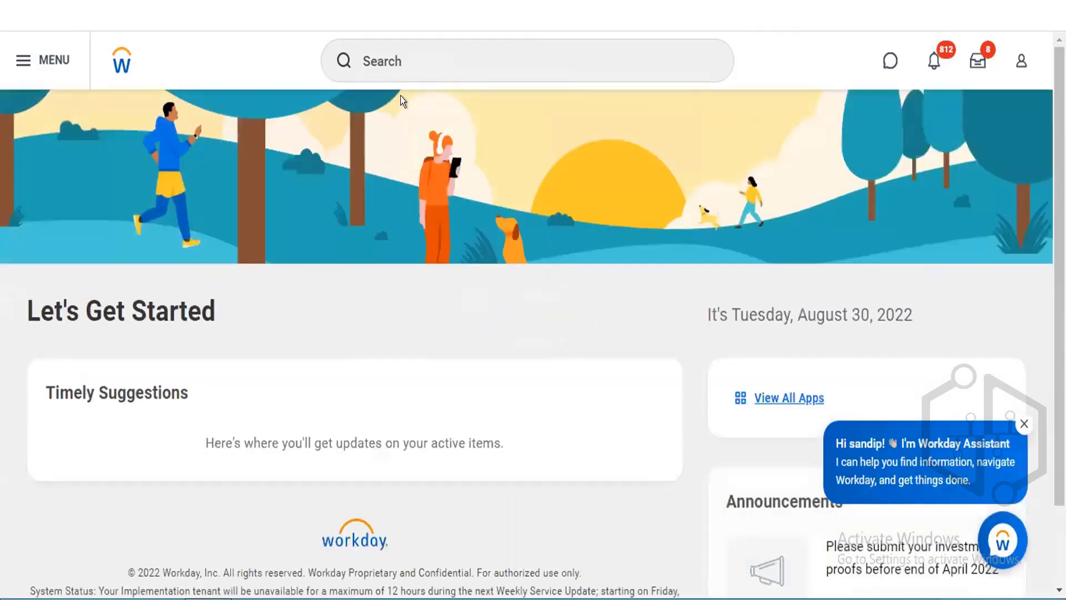
Search the tasks for creat org goal and view, then clear the search box.
click(407, 50)
text(creat)
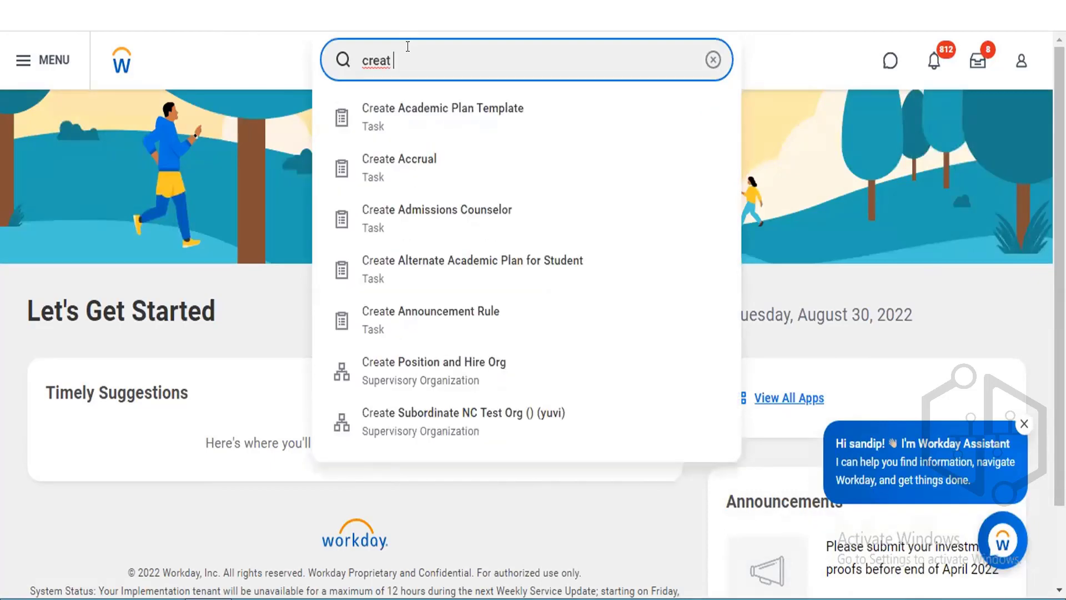
text( org)
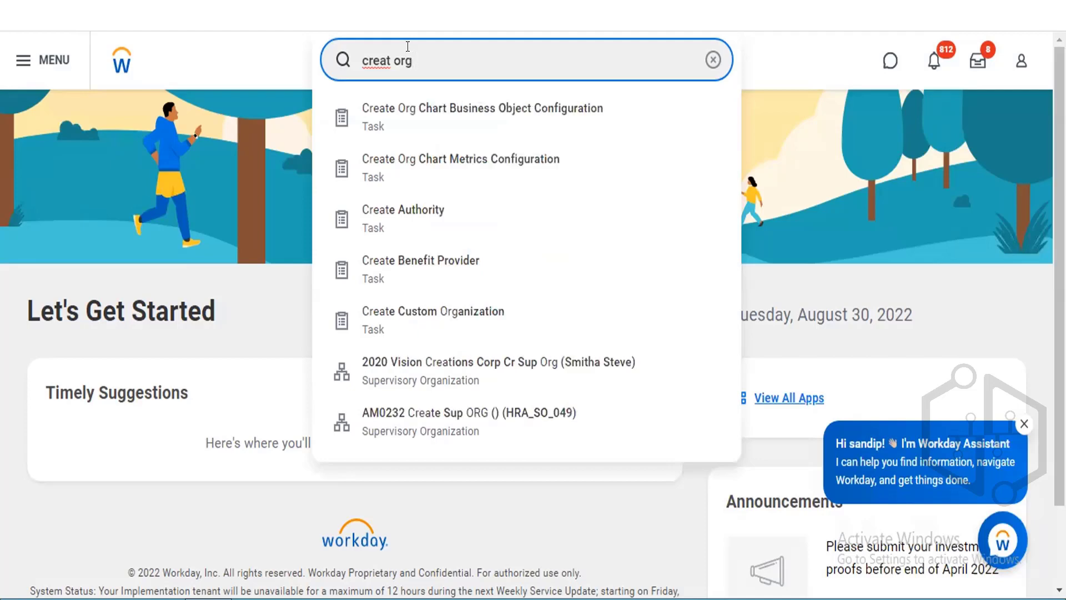
text( goal)
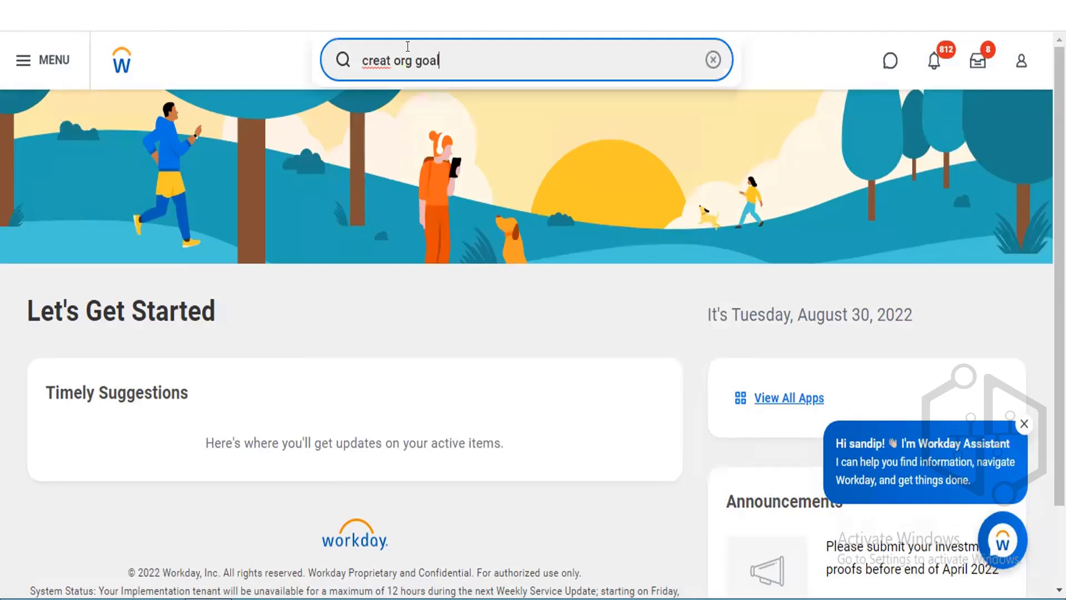
key(BackSpace)
key(BackSpace)
key(BackSpace)
key(BackSpace)
key(BackSpace)
key(BackSpace)
key(BackSpace)
key(BackSpace)
key(BackSpace)
key(BackSpace)
key(BackSpace)
key(BackSpace)
key(BackSpace)
key(BackSpace)
text(view)
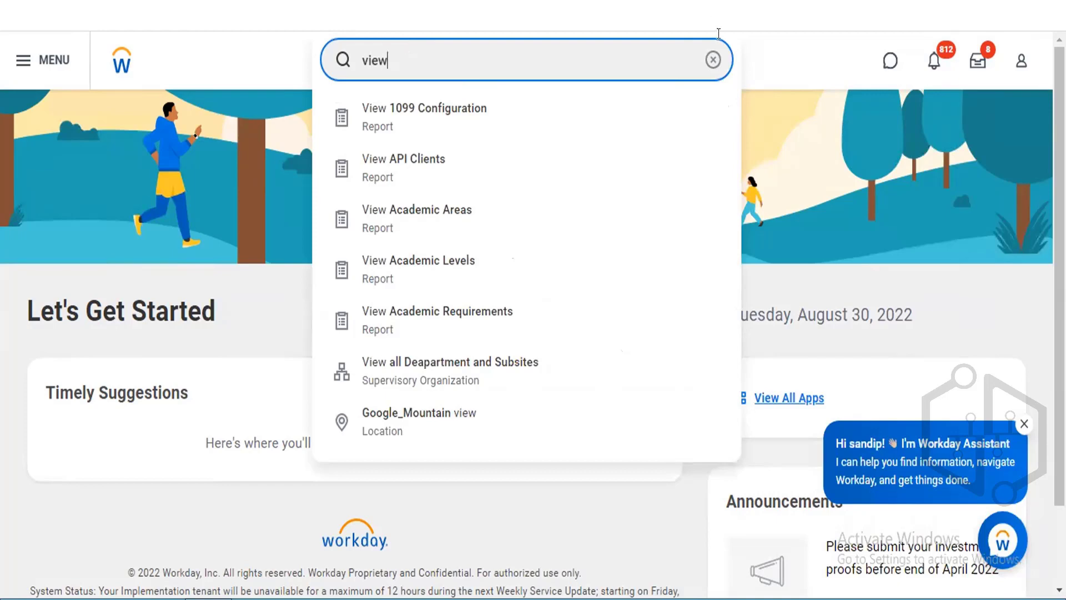
click(713, 58)
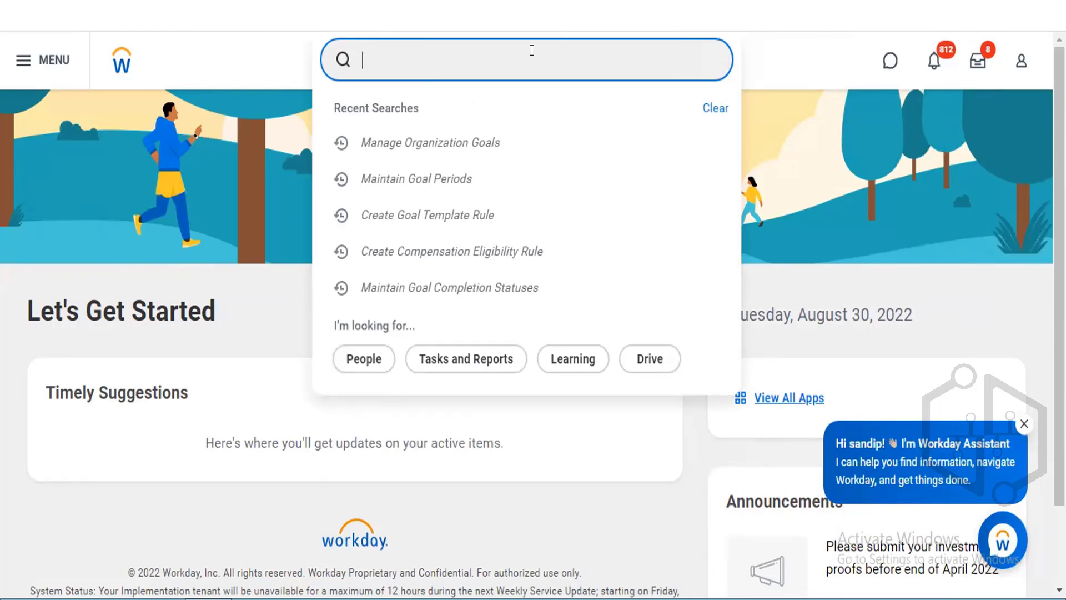
Search for Tenant Setup tasks and open Edit Tenant Setup - System.
text(Tenant Setup)
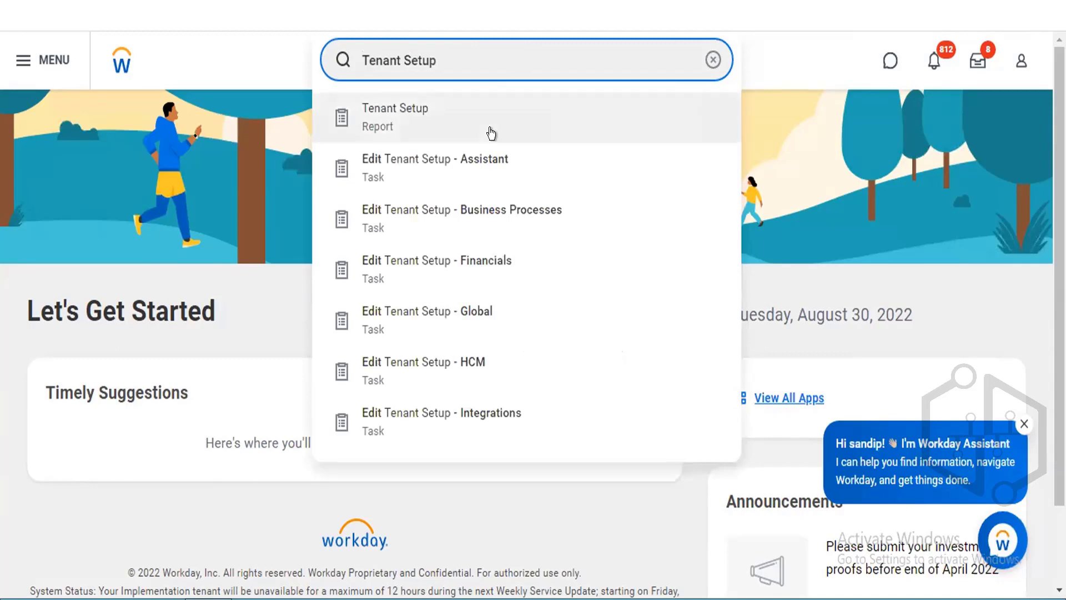
key(Return)
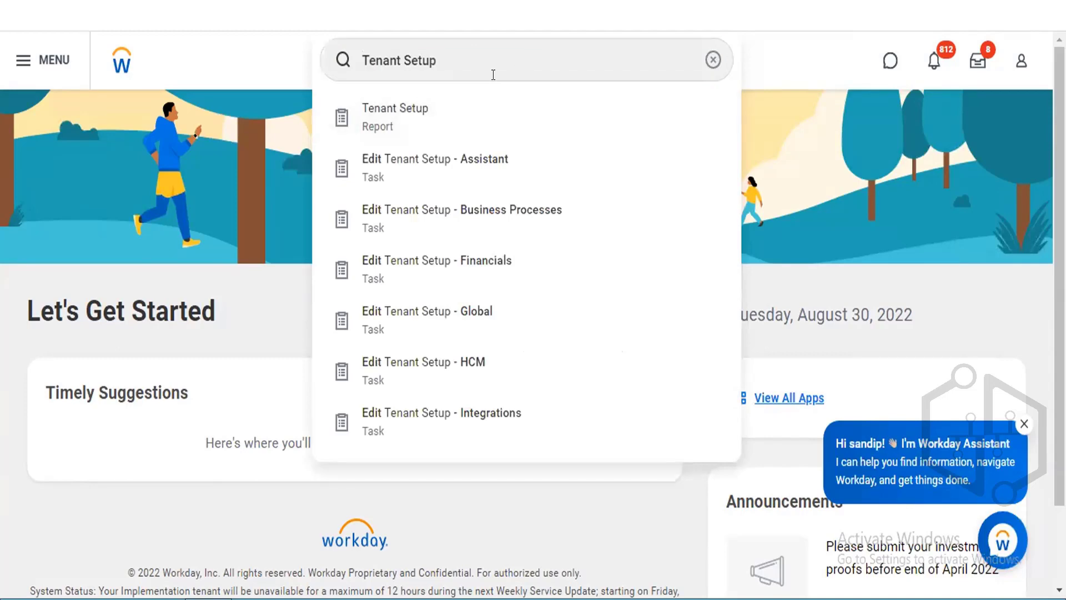
drag(493, 75, 488, 72)
scroll(489, 77, down, 2)
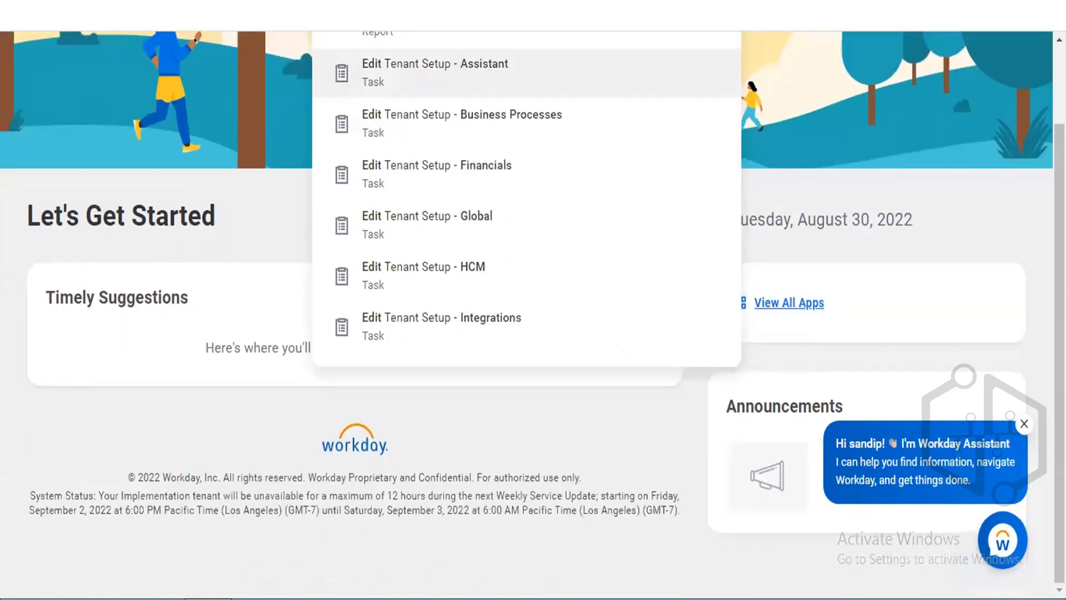
scroll(682, 145, up, 2)
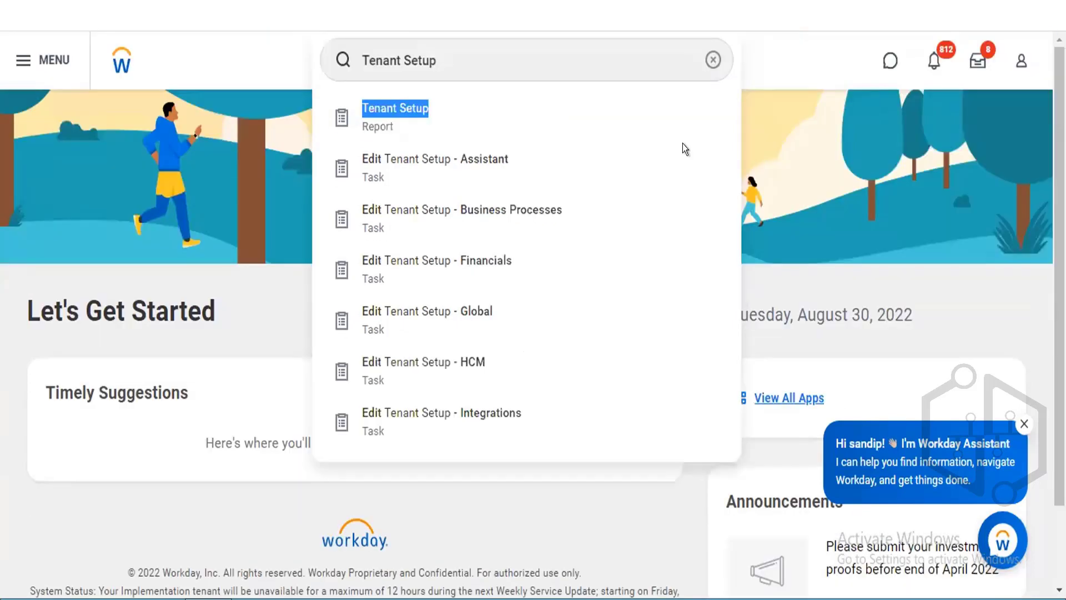
click(507, 38)
text(- Syst)
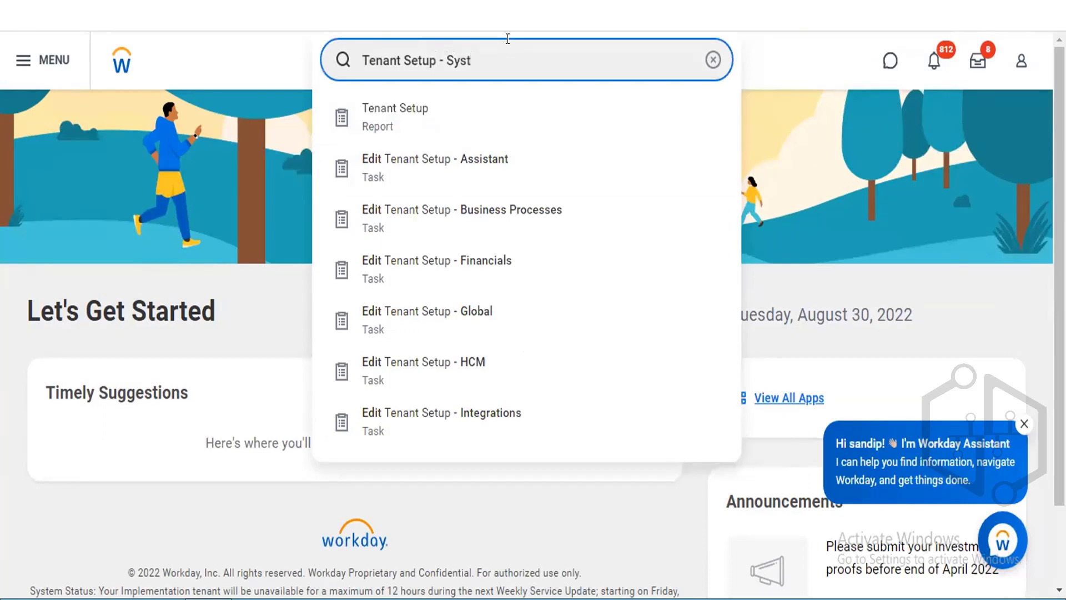
click(464, 114)
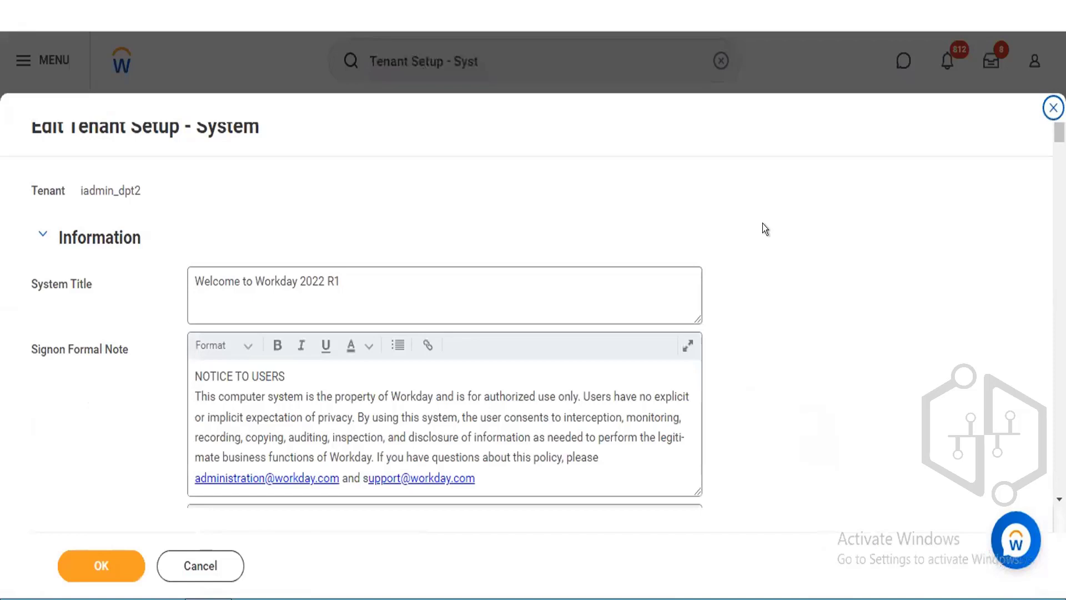
Search the System tenant setup page for goal, review its default values and time zone settings, then close it.
key(ctrl+f)
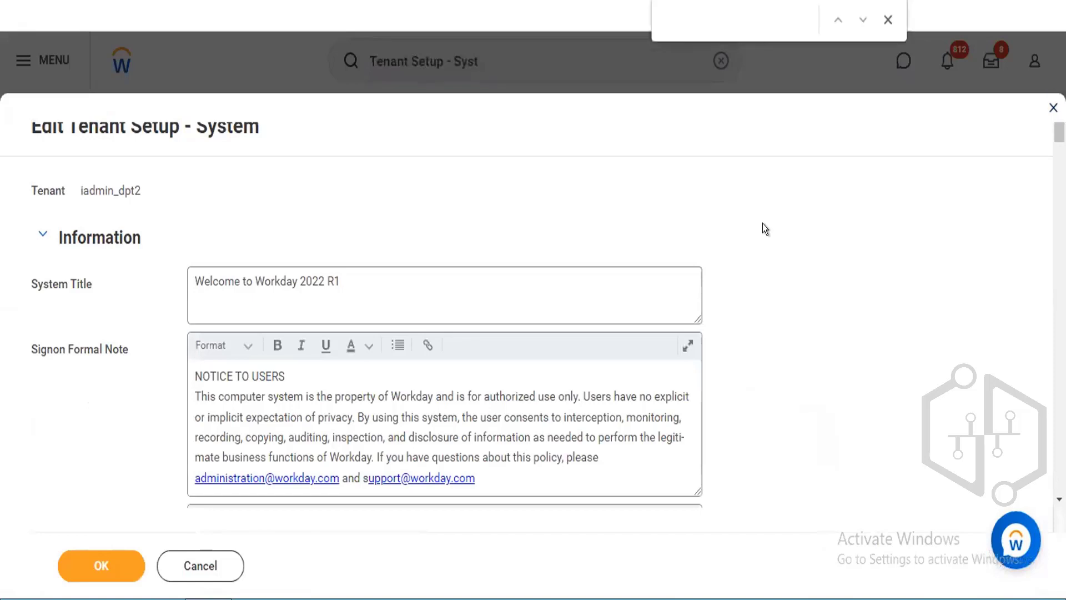
text(goal)
key(BackSpace)
key(BackSpace)
key(BackSpace)
key(BackSpace)
click(1059, 499)
scroll(527, 305, down, 13)
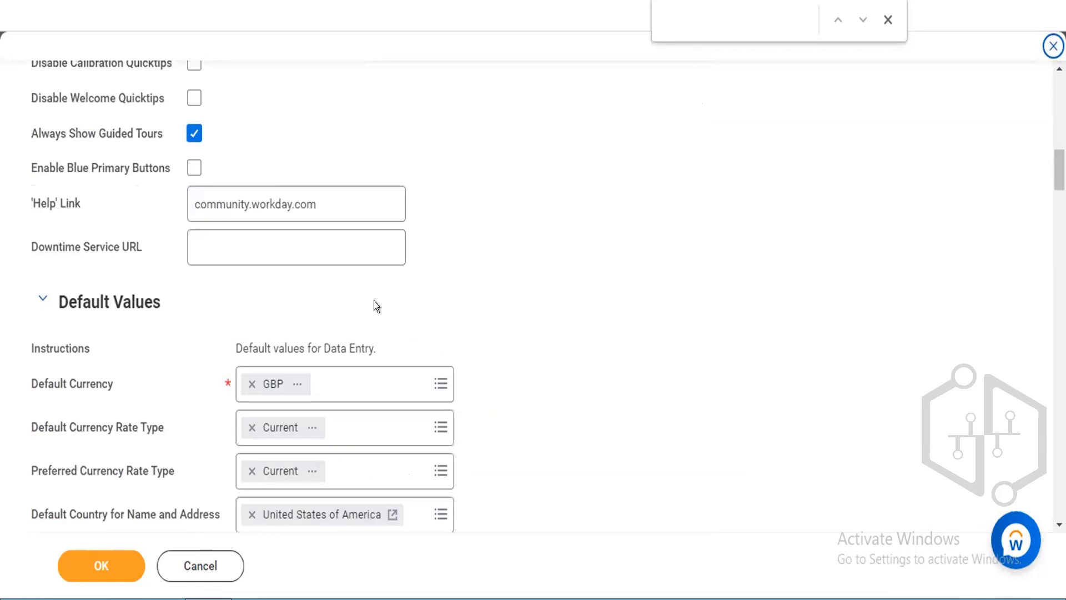
click(276, 387)
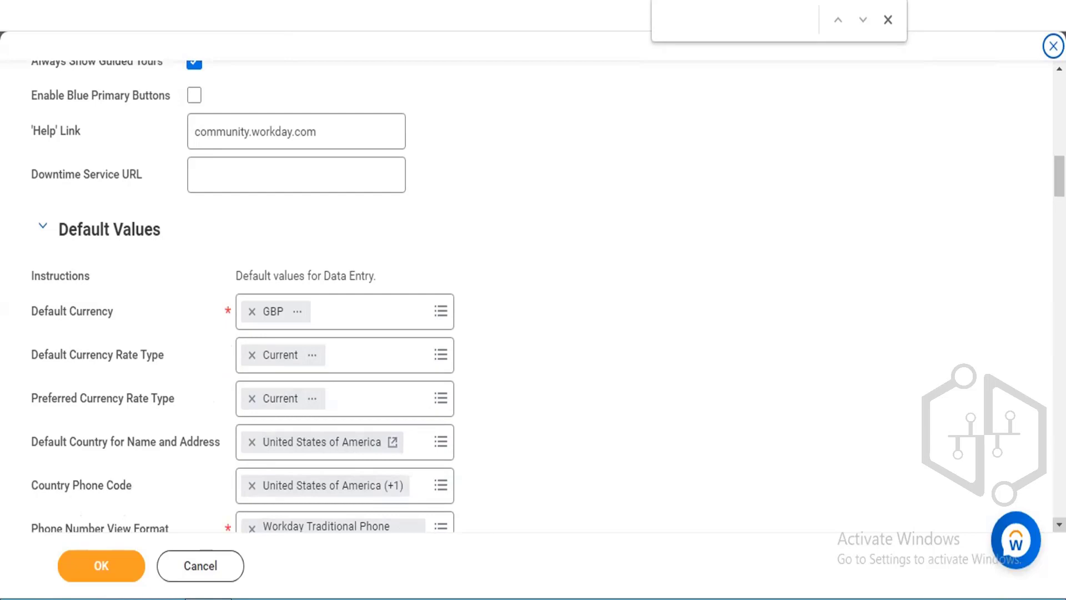
scroll(533, 294, down, 6)
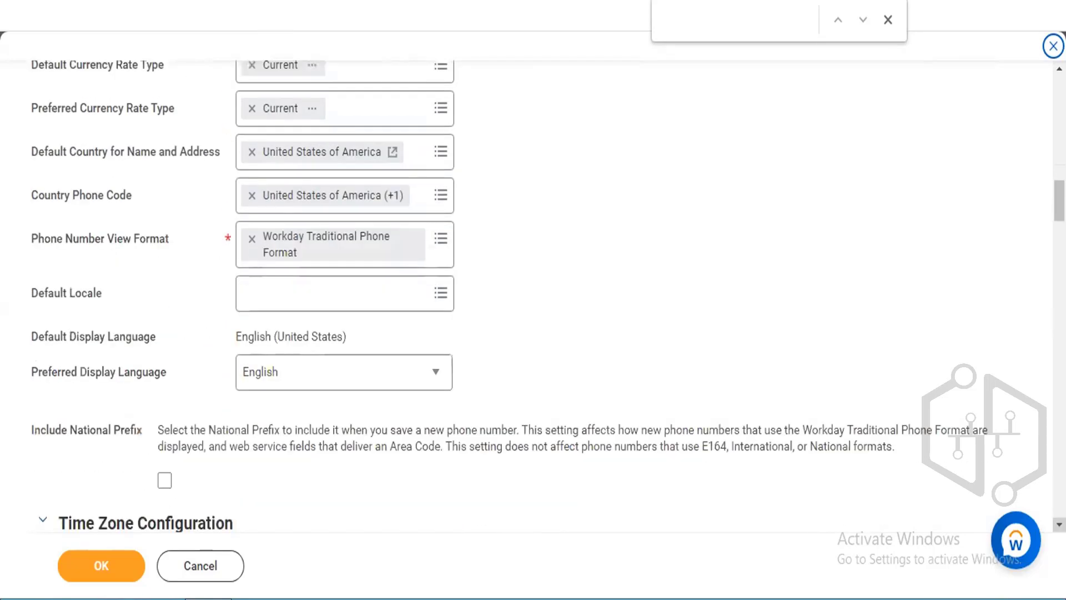
scroll(533, 294, down, 1)
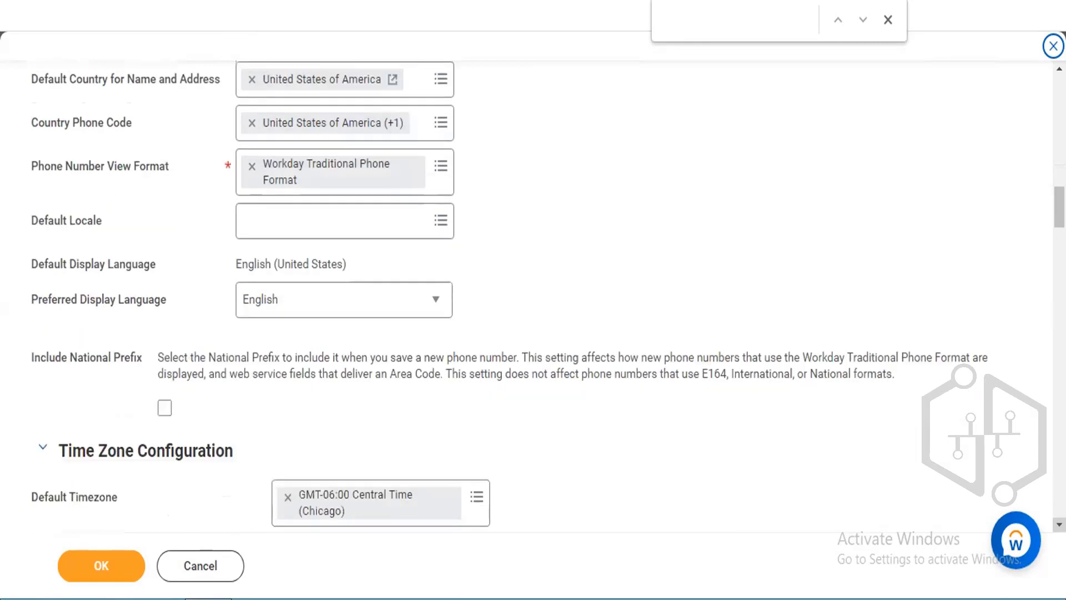
scroll(534, 294, down, 1)
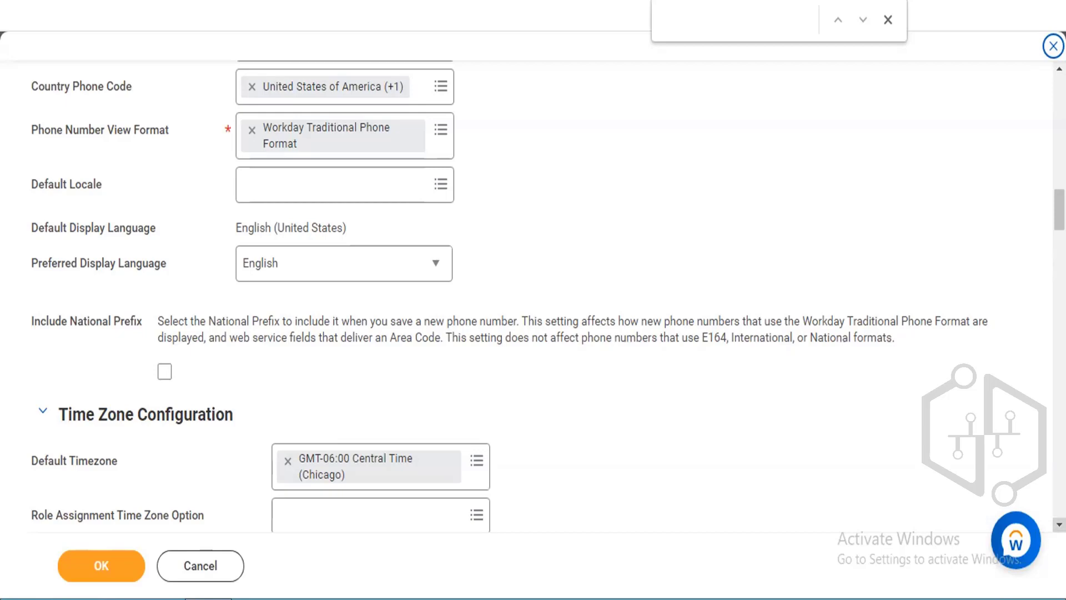
click(1059, 524)
click(1059, 525)
click(1060, 524)
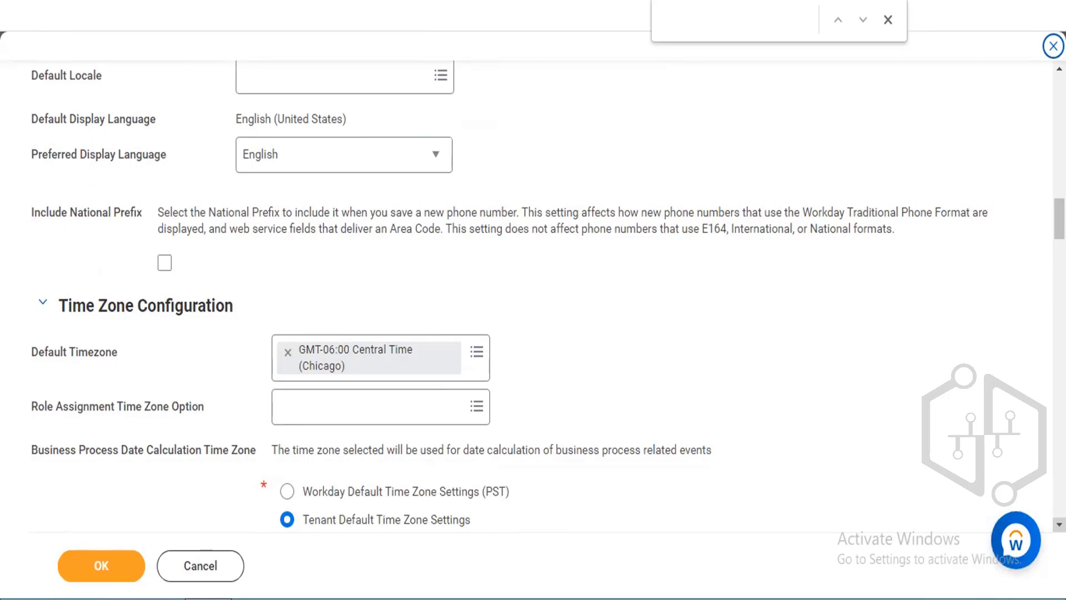
scroll(548, 294, down, 1)
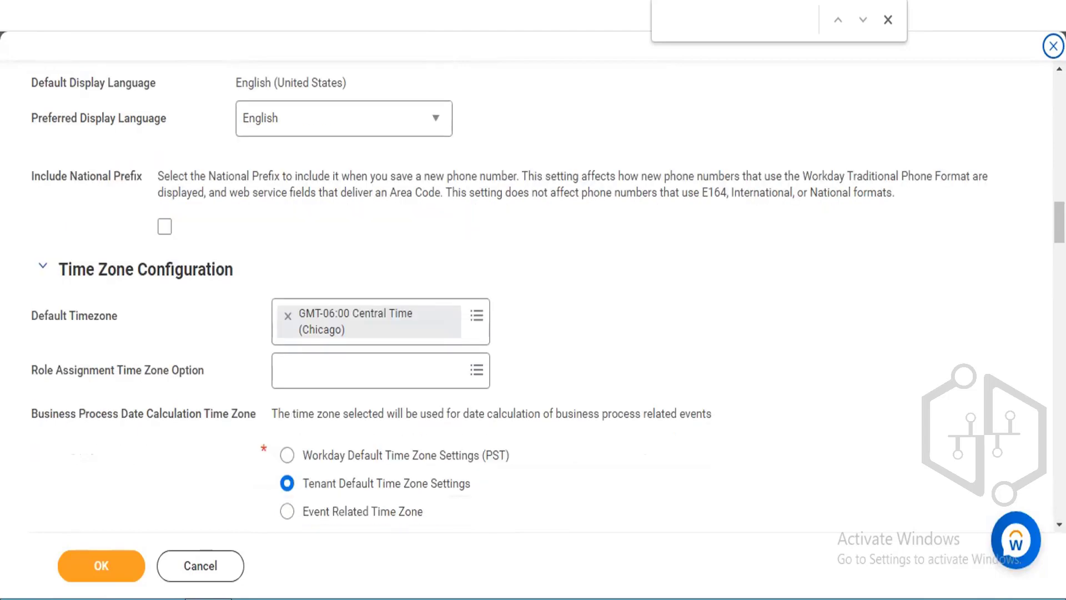
click(1050, 43)
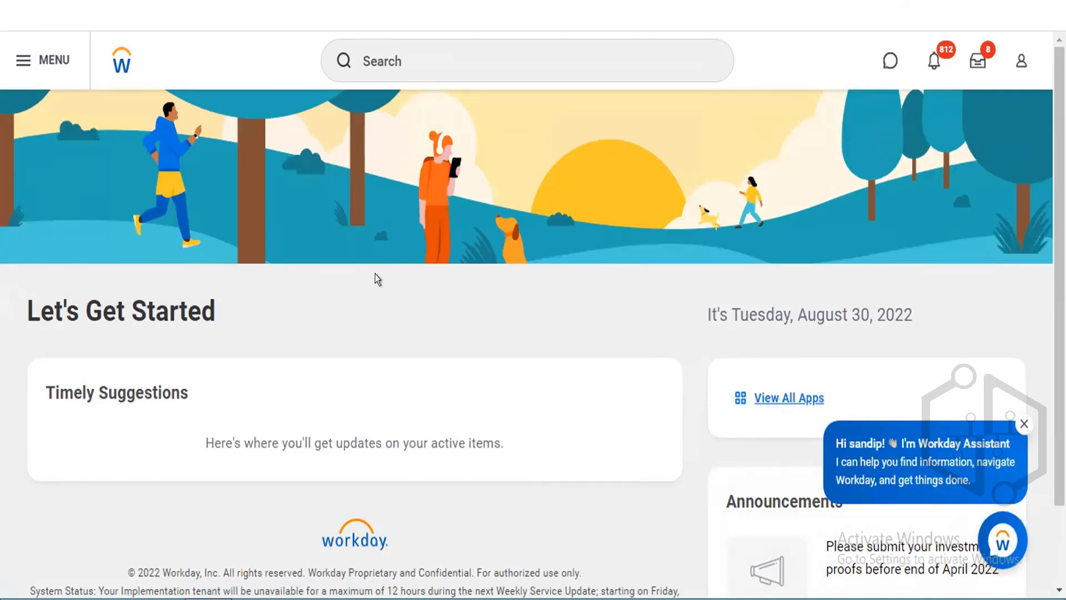
Search for tenant setup tasks and open Edit Tenant Setup - HCM.
click(430, 61)
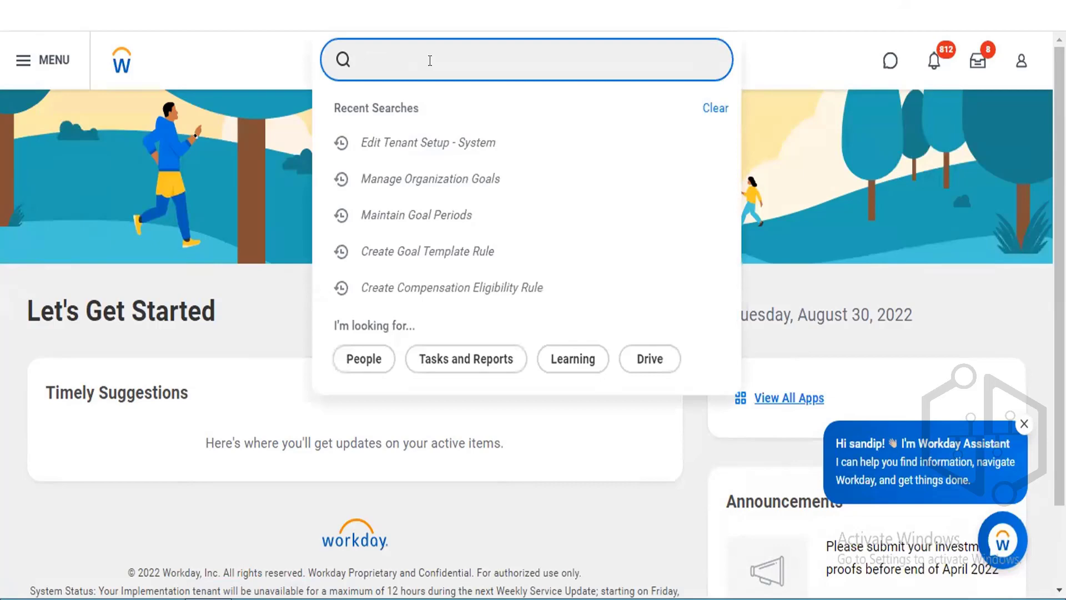
text(tenant setup)
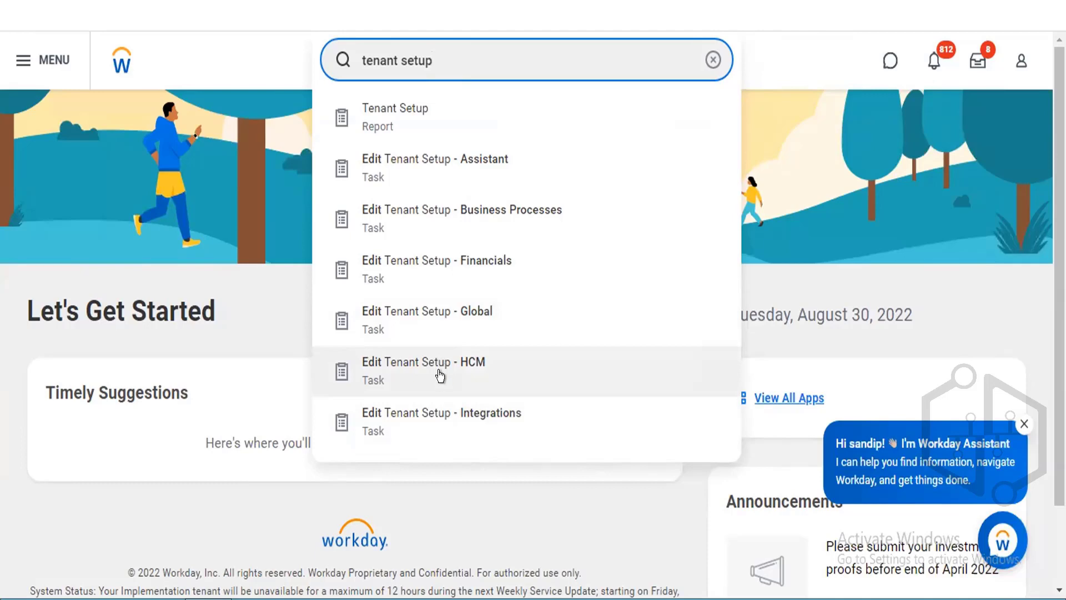
click(440, 376)
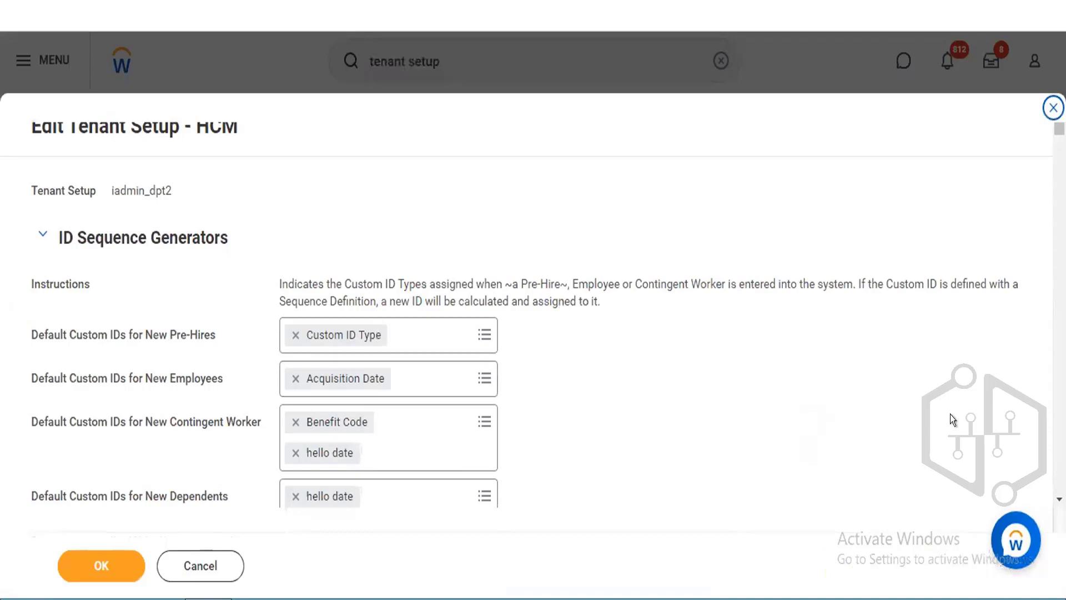
Scroll through the HCM tenant setup sections, reviewing ID, staffing, job requisition, benefits and compensation settings, then close it.
scroll(1058, 498, down, 2)
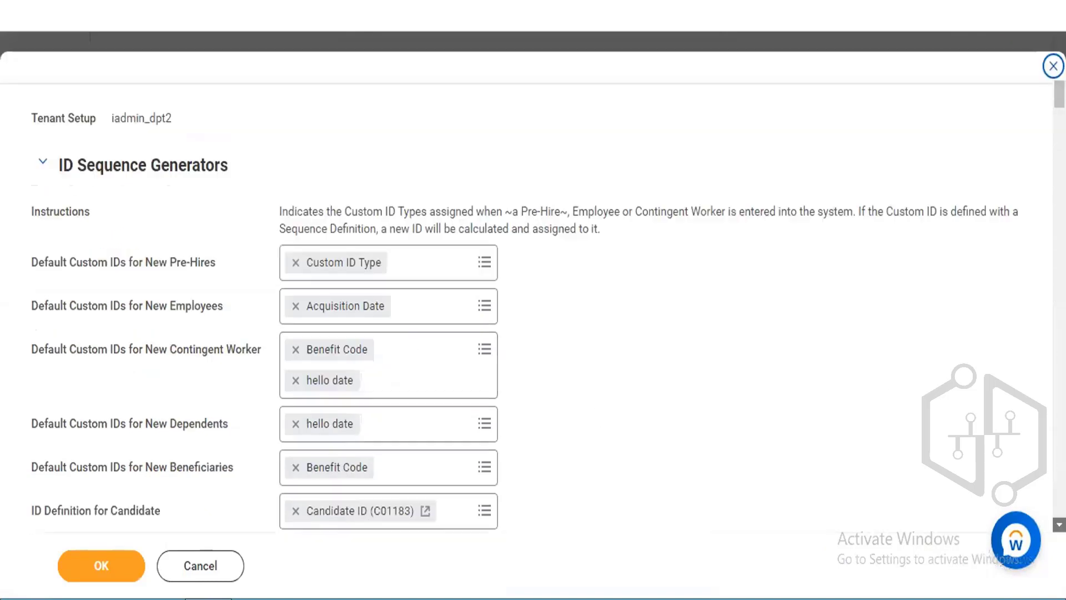
scroll(527, 300, down, 10)
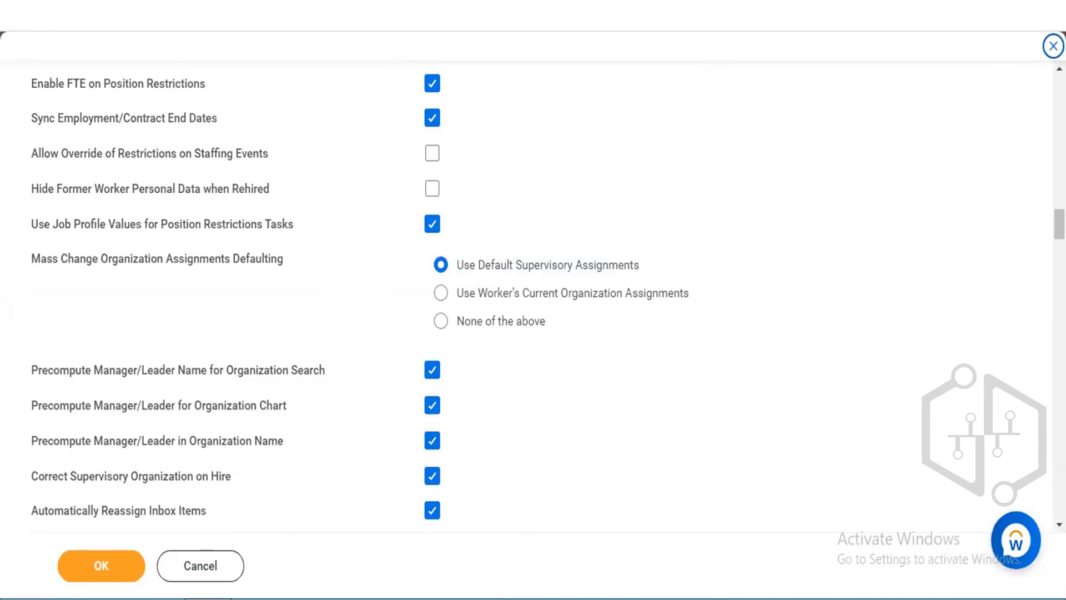
scroll(533, 302, down, 3)
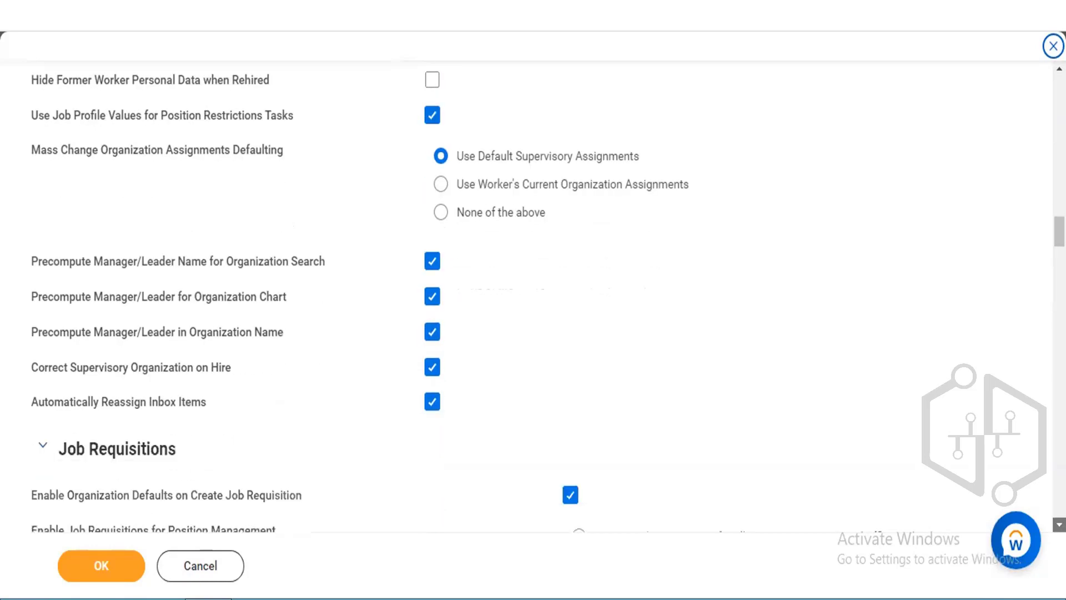
scroll(533, 302, down, 2)
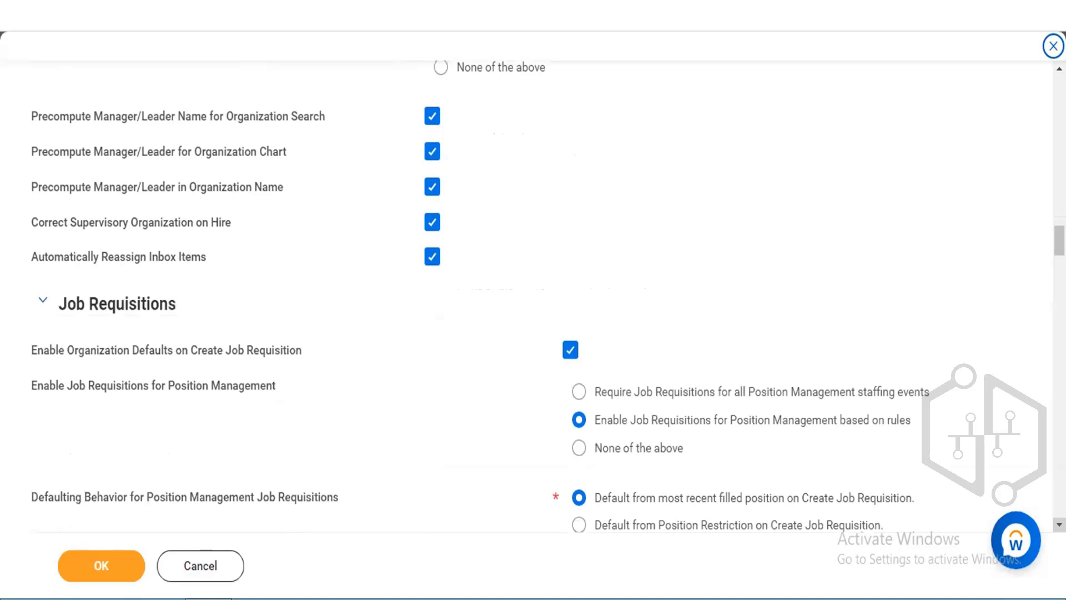
scroll(533, 303, down, 7)
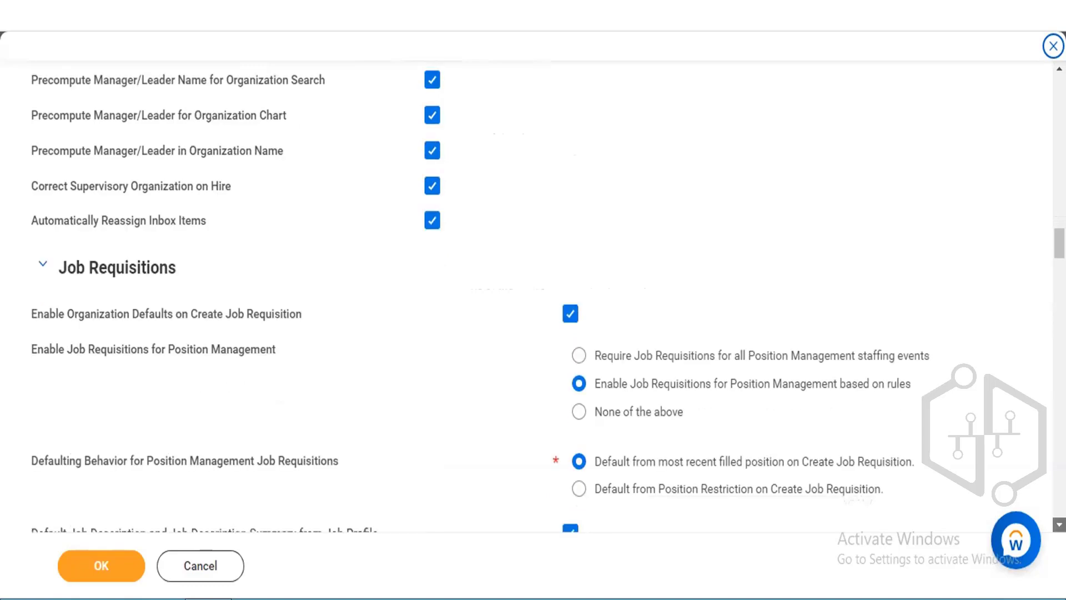
scroll(533, 303, down, 6)
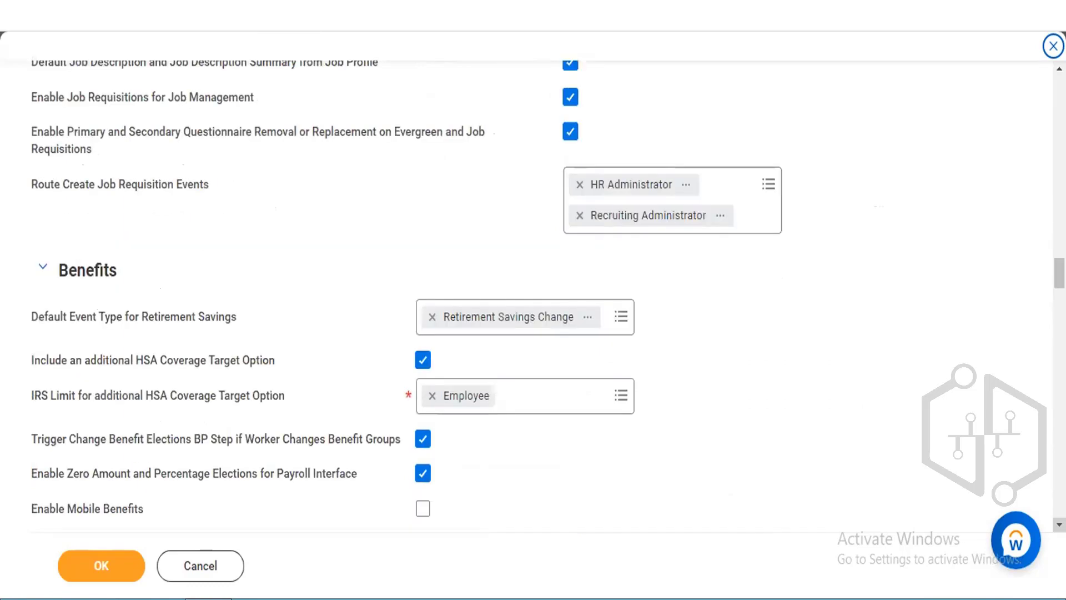
scroll(534, 303, down, 5)
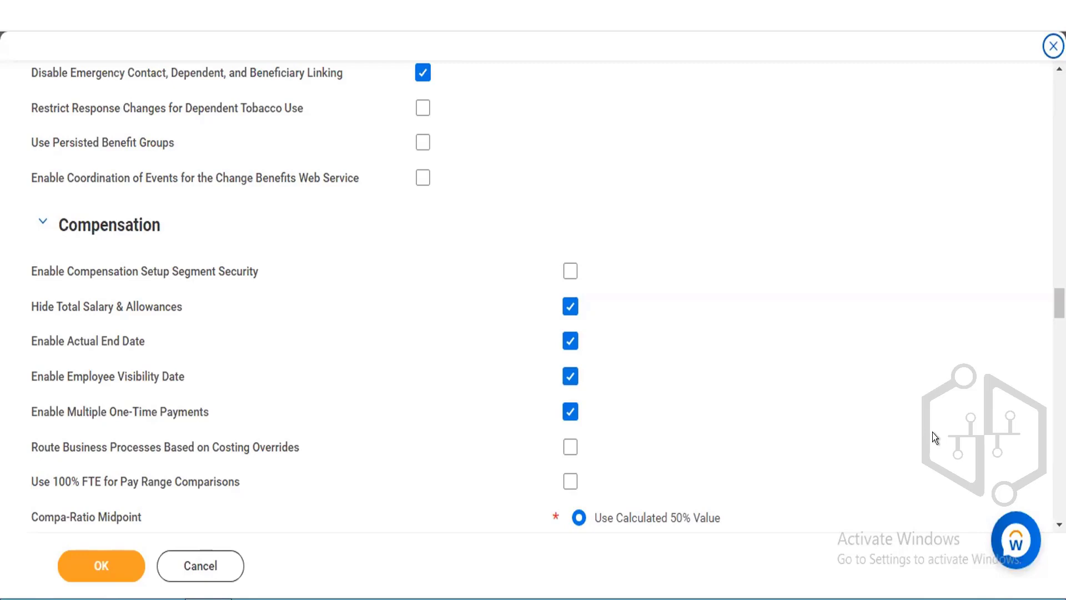
click(1048, 44)
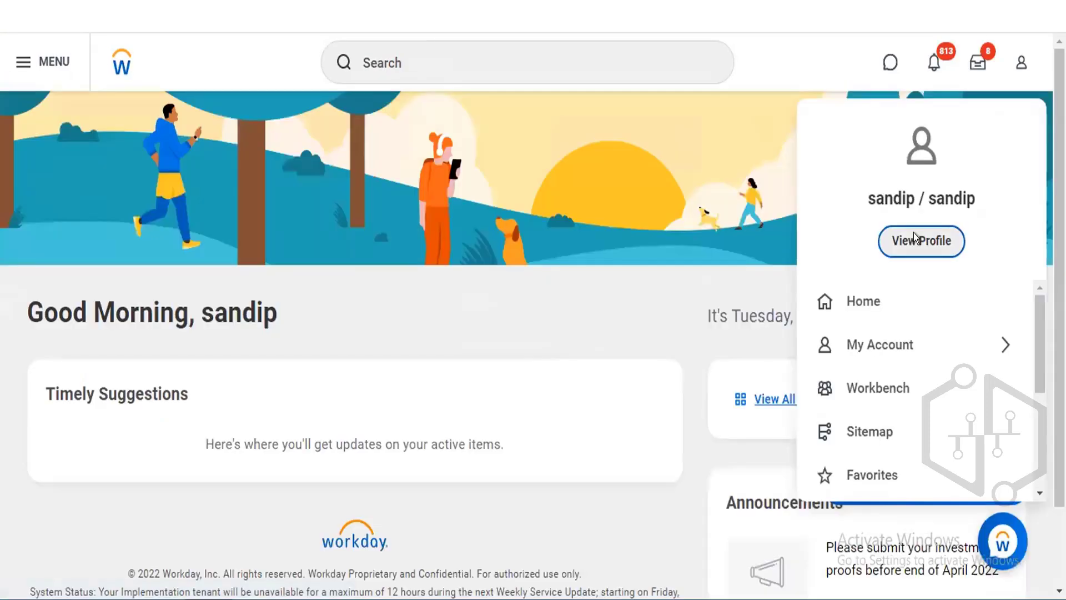
Open the current user's profile account view and scroll through its account details and security groups.
click(914, 233)
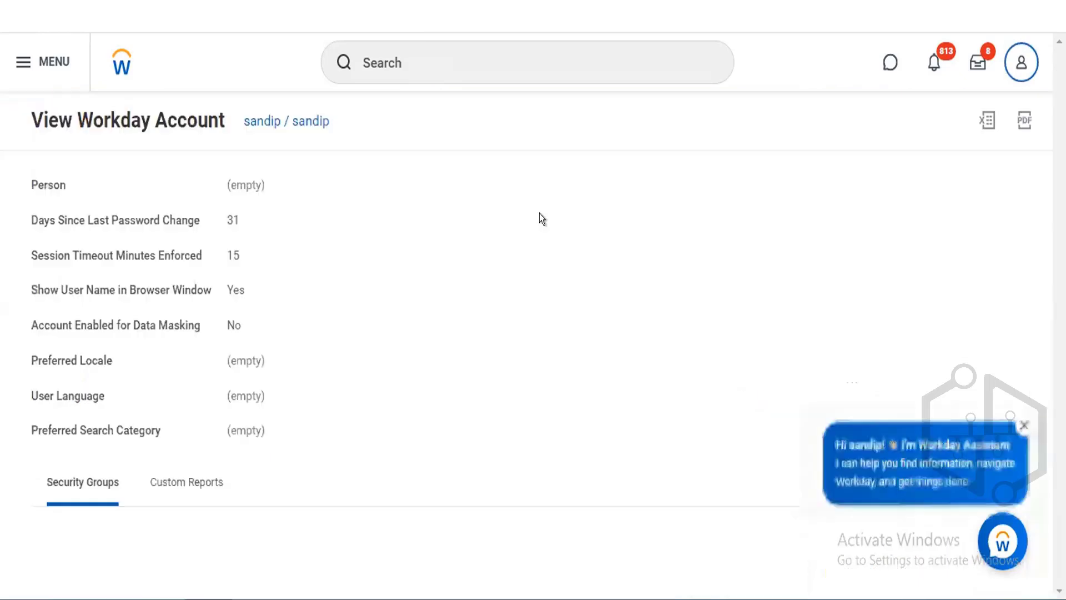
scroll(490, 256, down, 2)
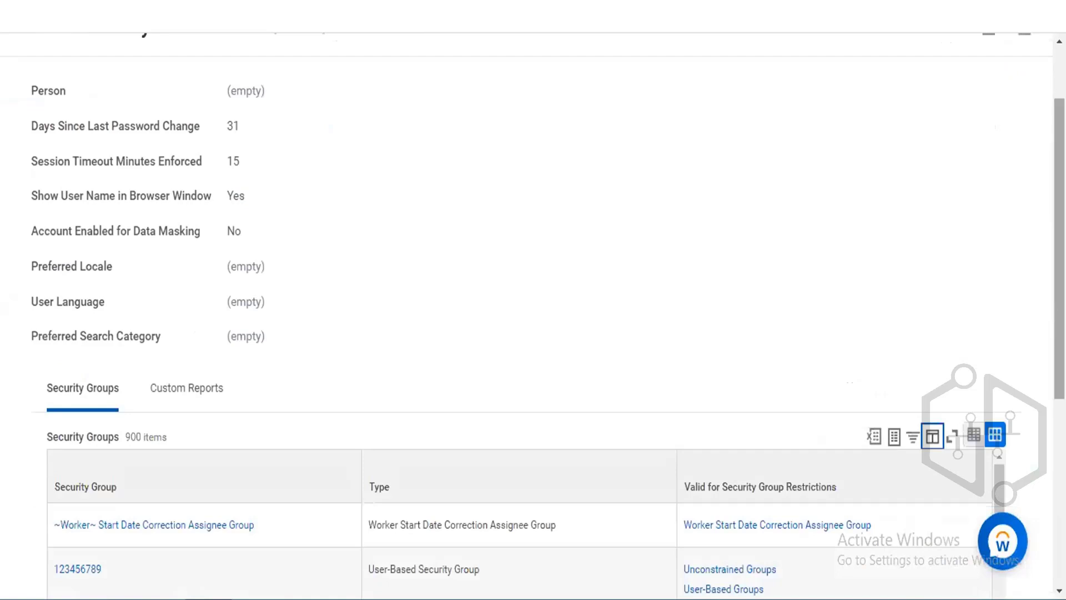
scroll(532, 314, down, 2)
scroll(124, 302, down, 1)
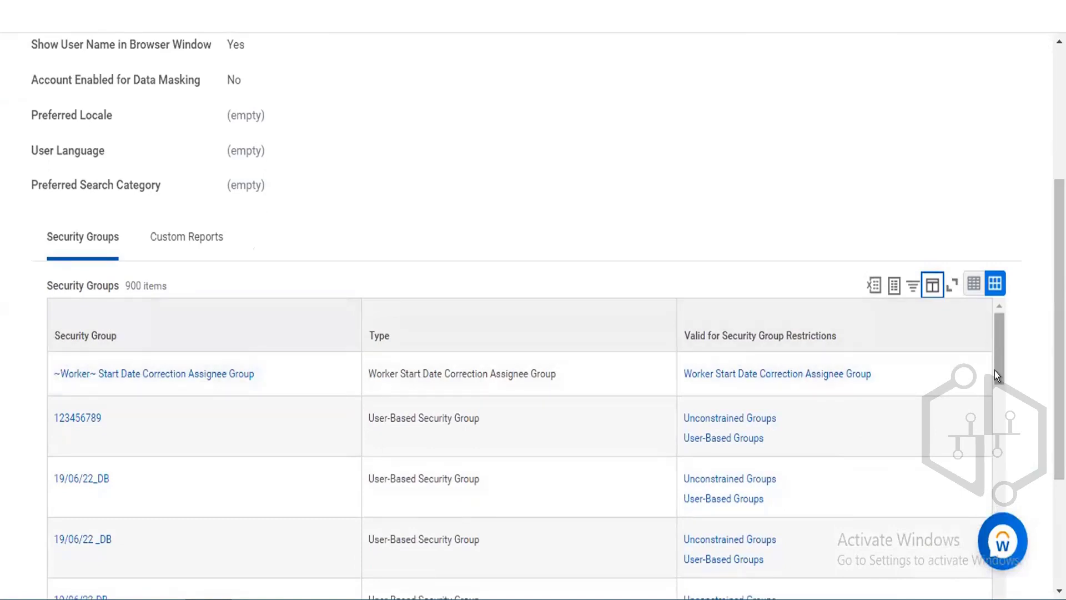
scroll(995, 371, down, 3)
scroll(533, 300, up, 5)
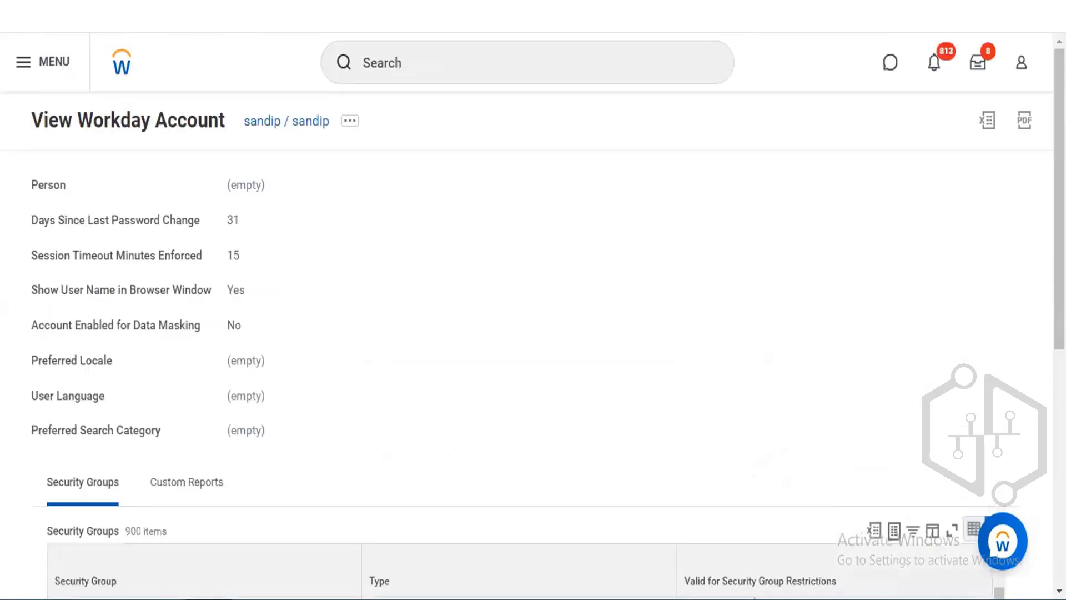
Open the user menu's My Account options and return to the main account menu.
click(1013, 55)
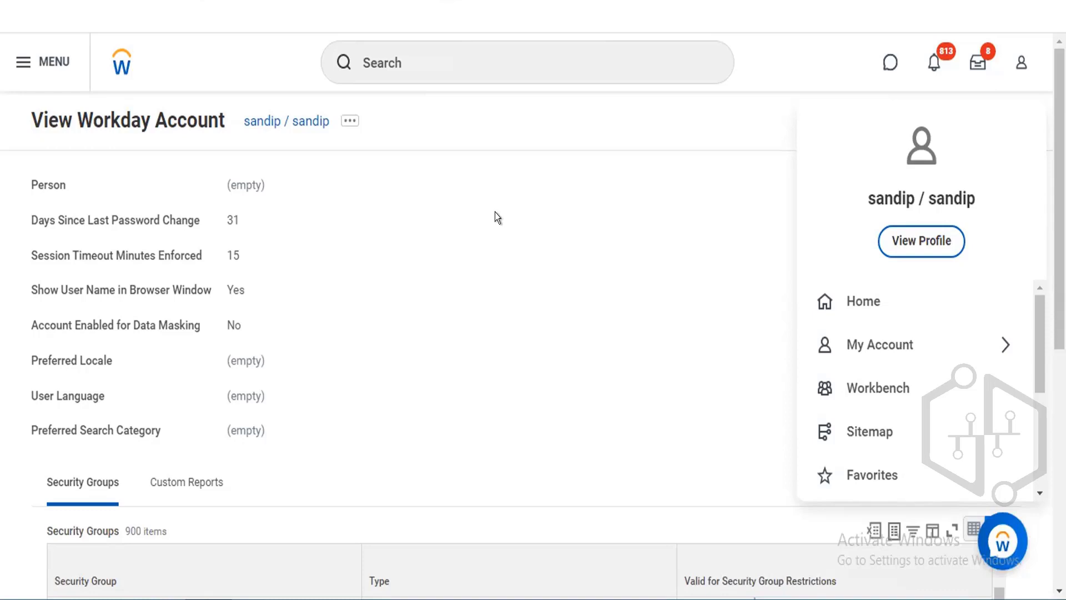
click(935, 337)
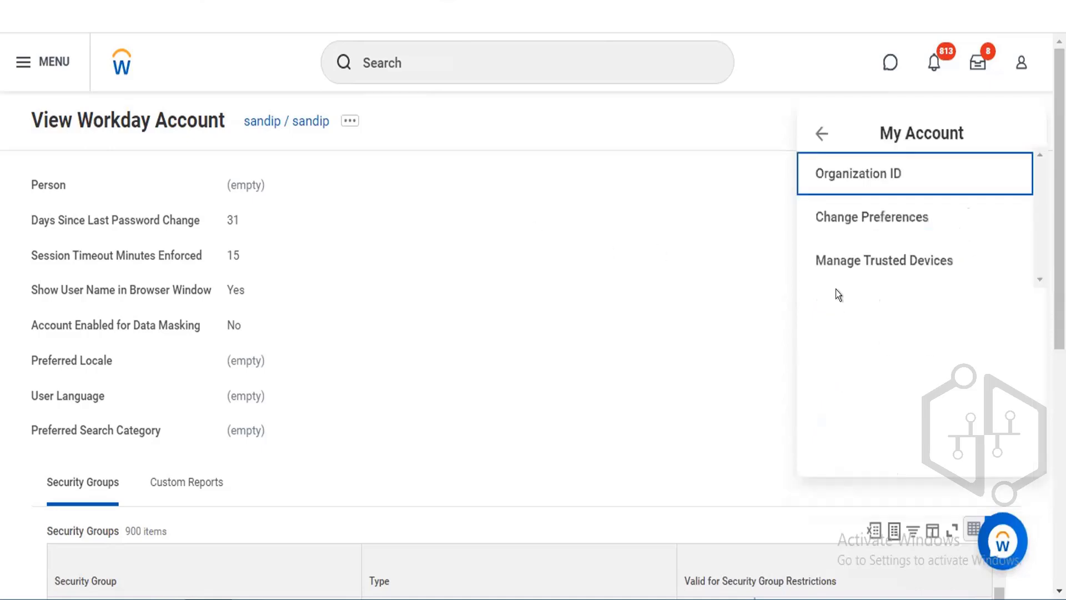
click(813, 137)
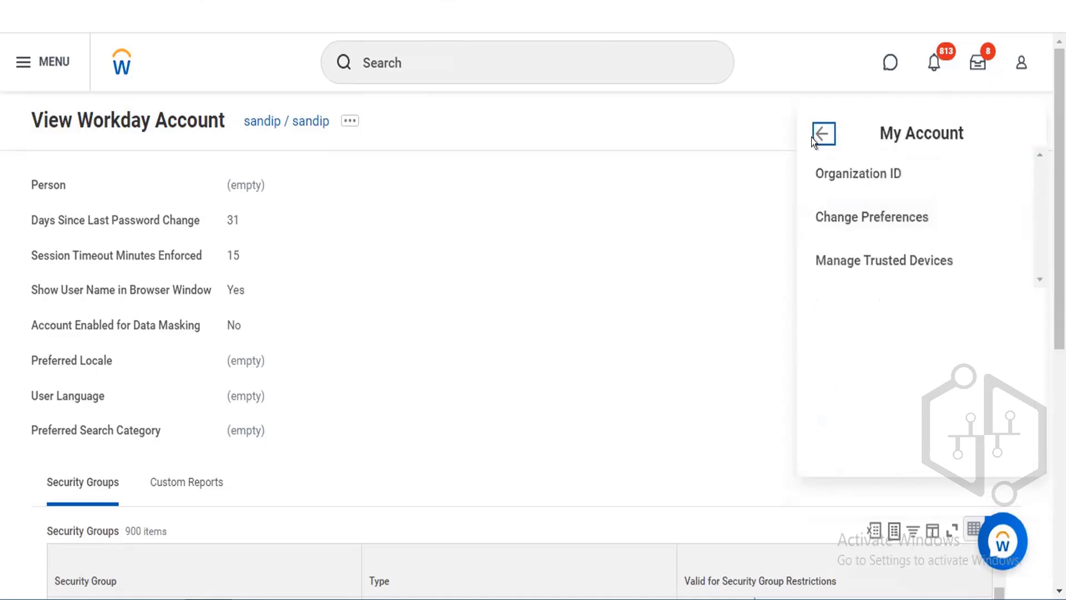
click(813, 137)
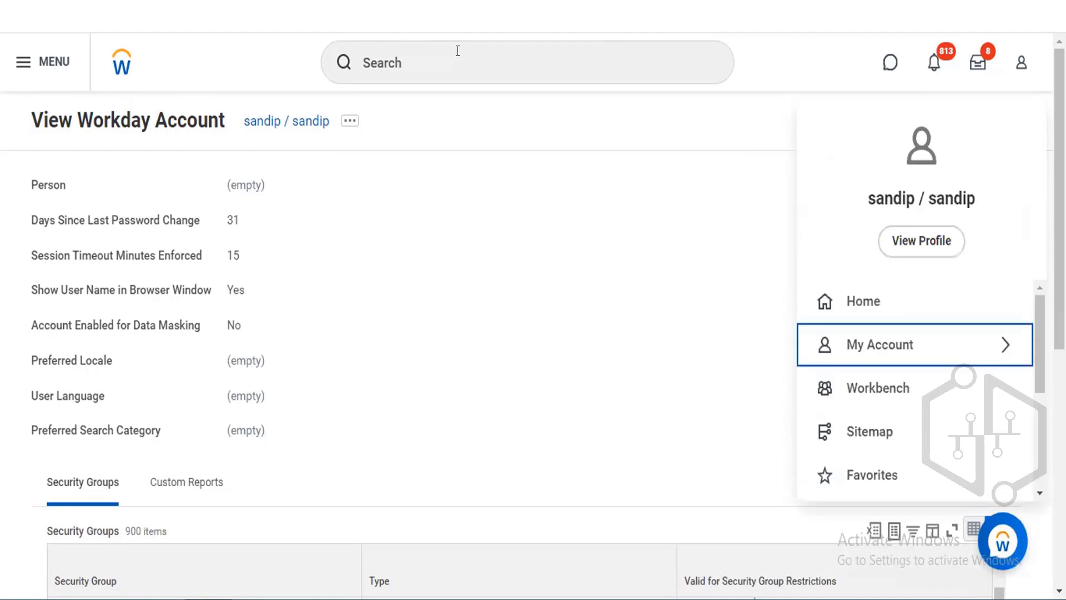
Search for and run the View Workday Account report for the current user's account.
click(457, 50)
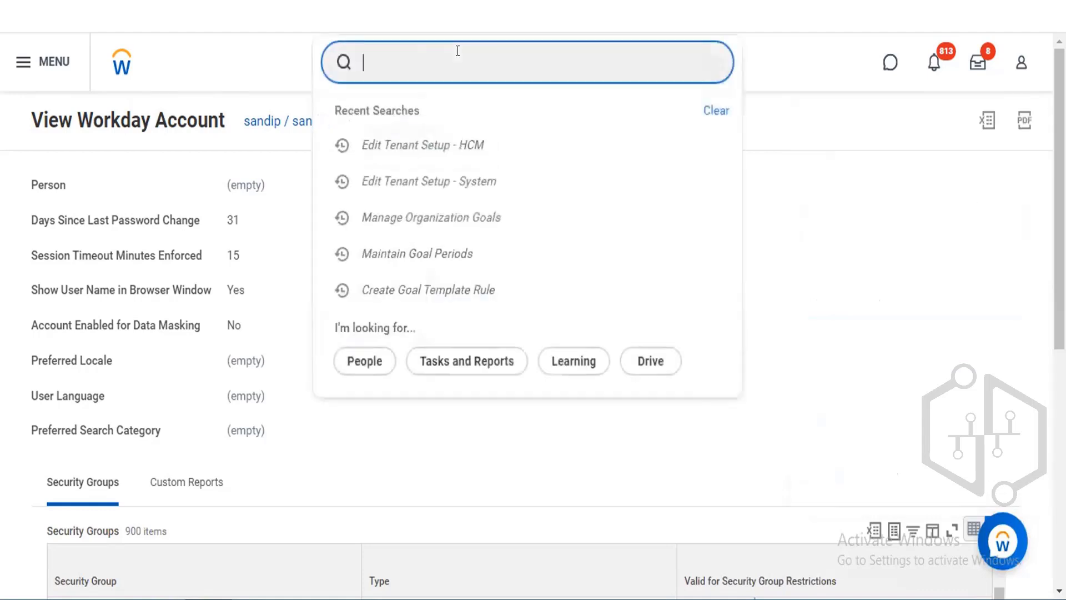
text(view workday acc)
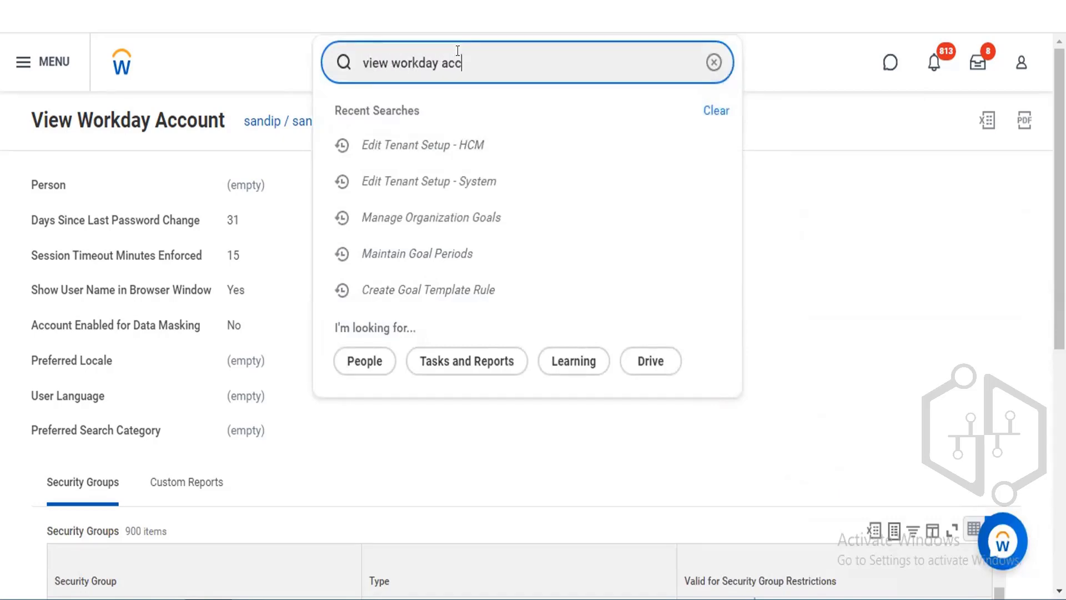
text(ount)
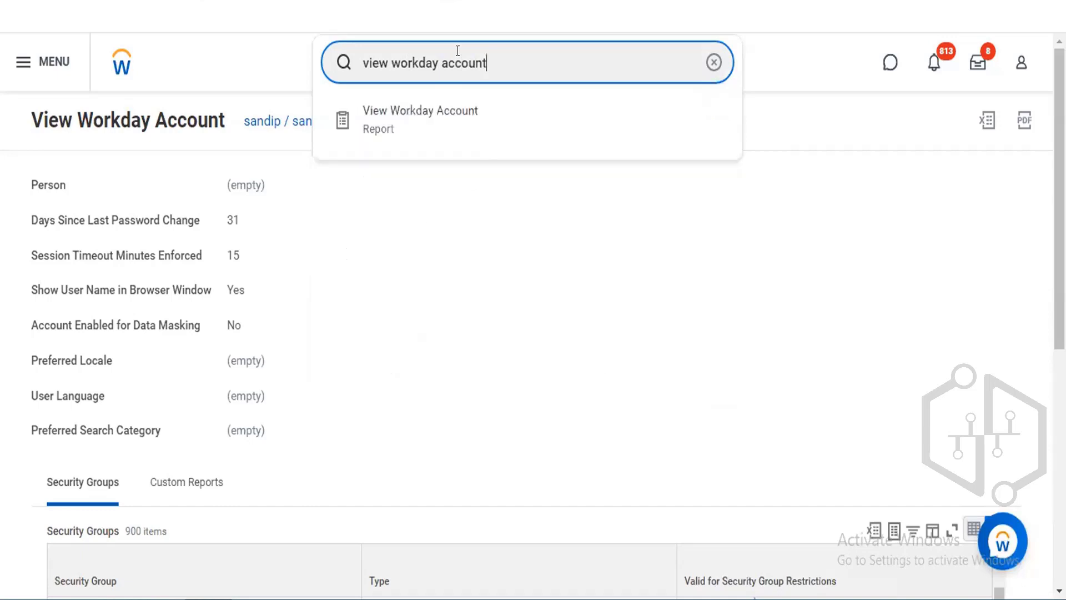
click(435, 106)
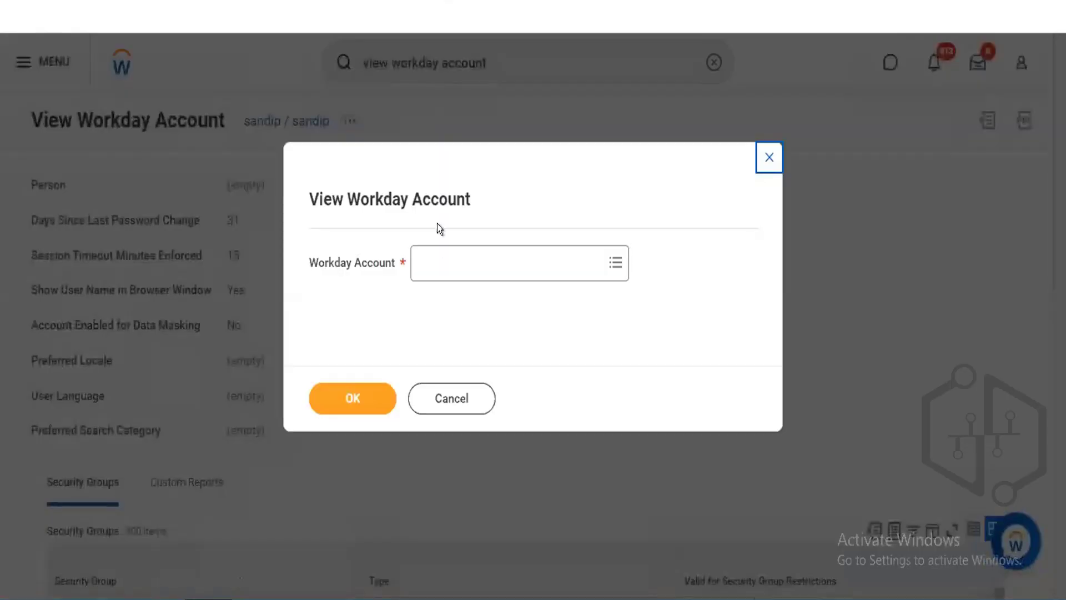
click(442, 257)
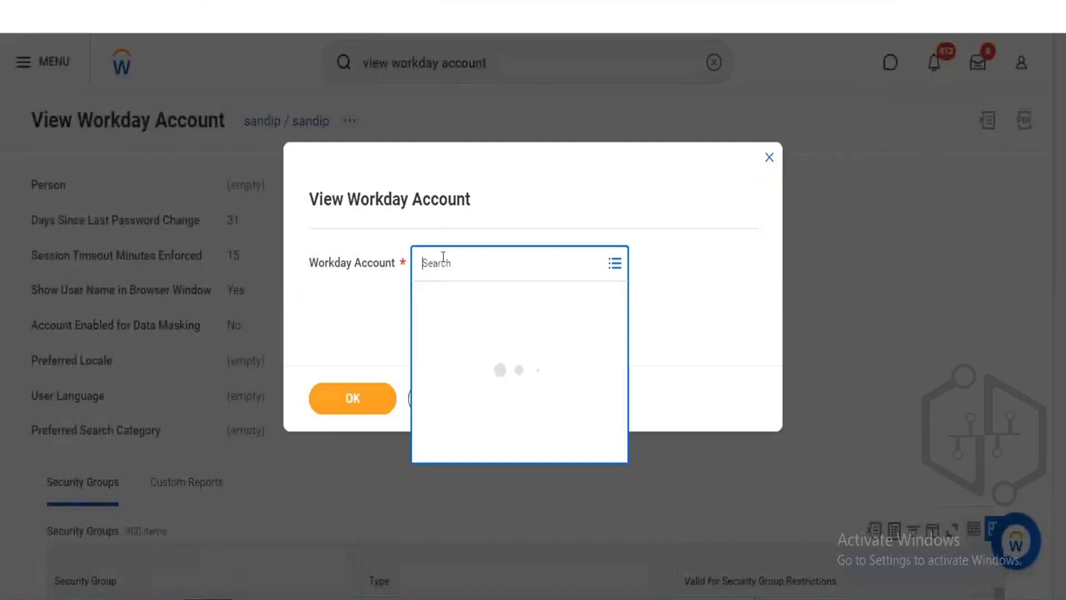
text(sandip)
key(Return)
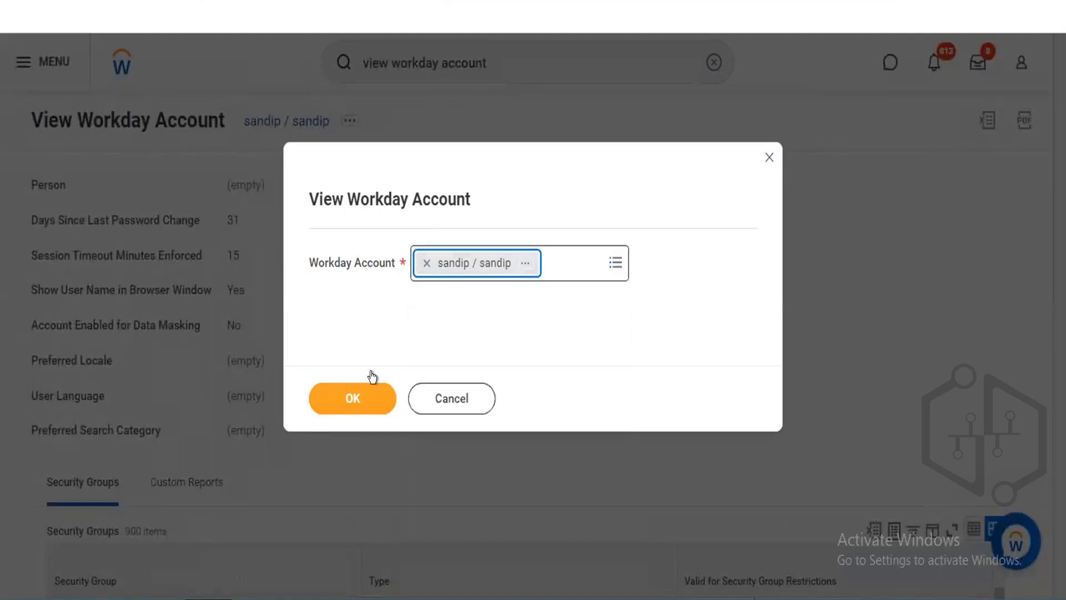
click(321, 388)
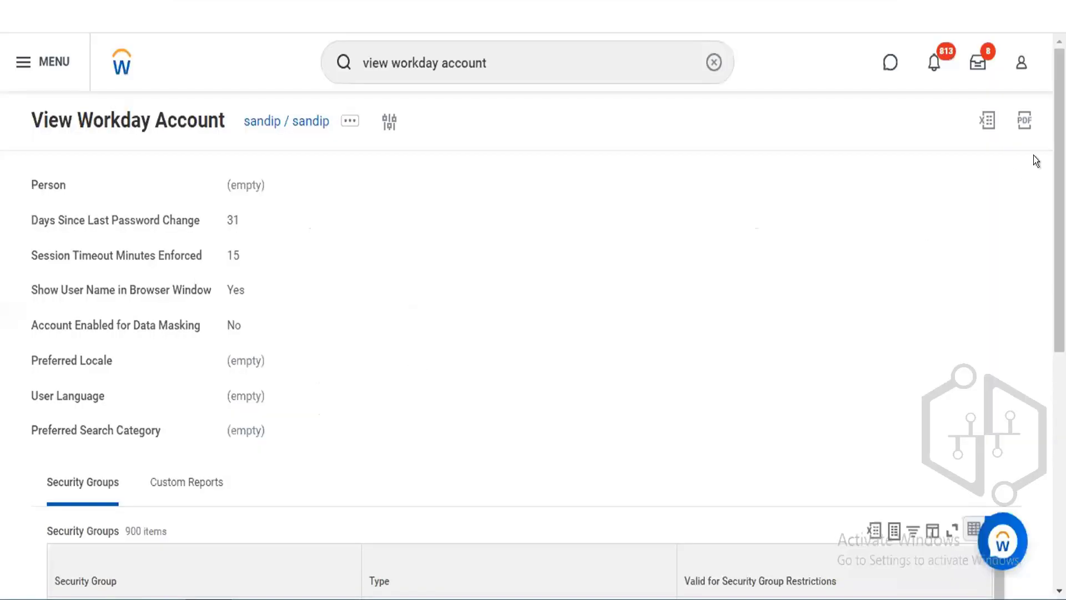
Review the account's security groups list, switch to the Custom Reports tab, then back to Security Groups.
scroll(533, 315, down, 2)
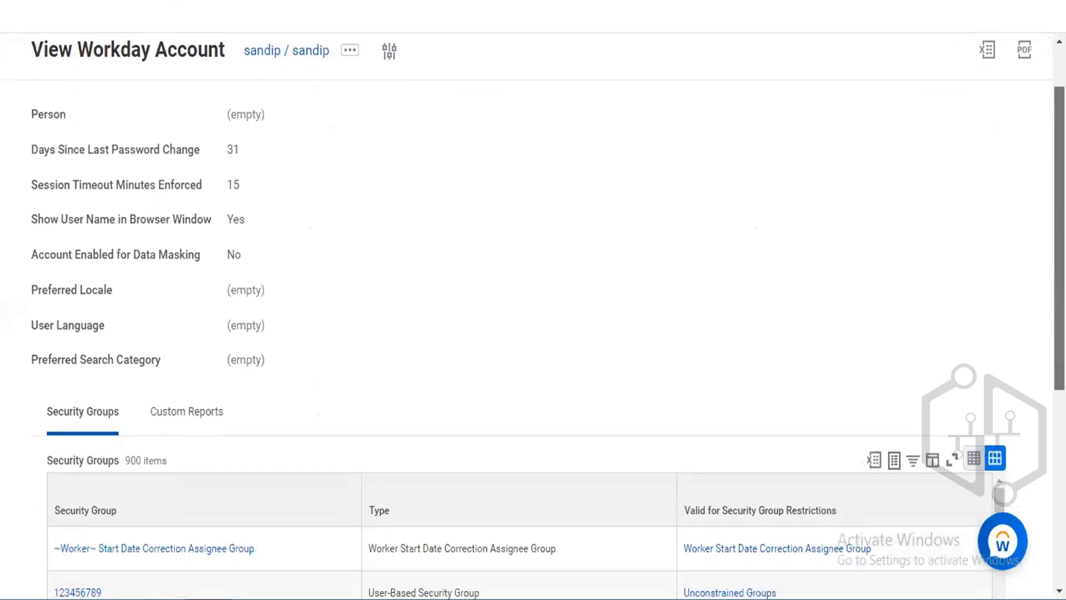
scroll(533, 315, down, 2)
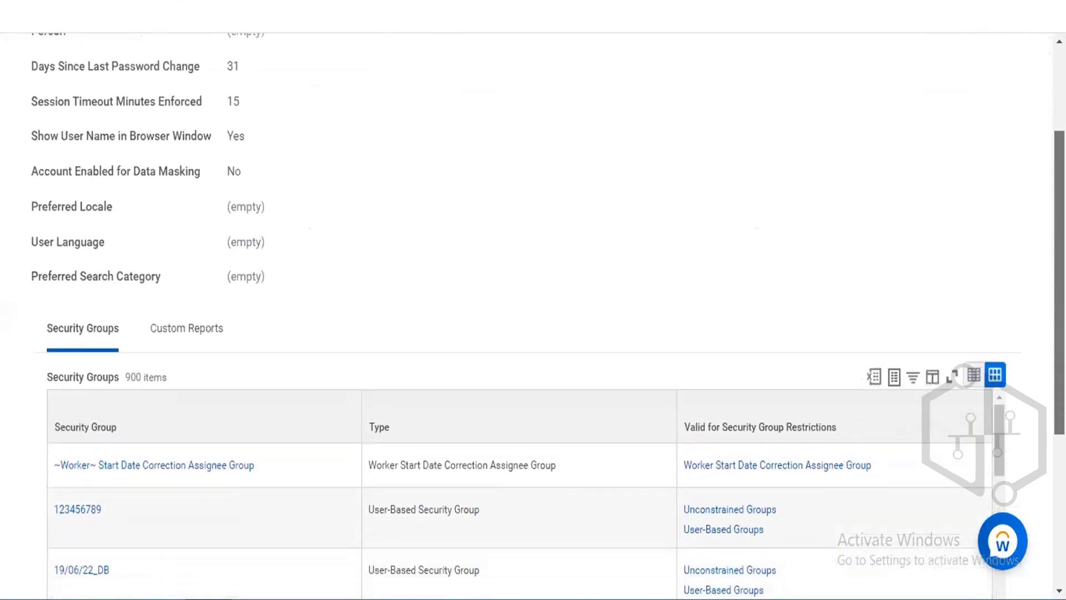
scroll(533, 316, down, 2)
scroll(1048, 411, down, 2)
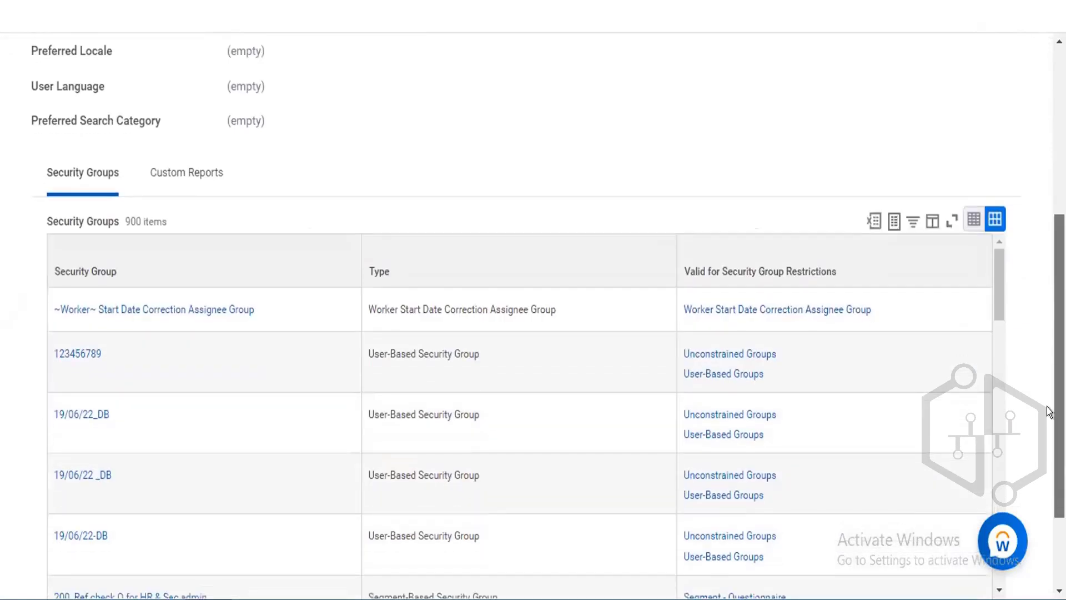
scroll(1045, 455, down, 3)
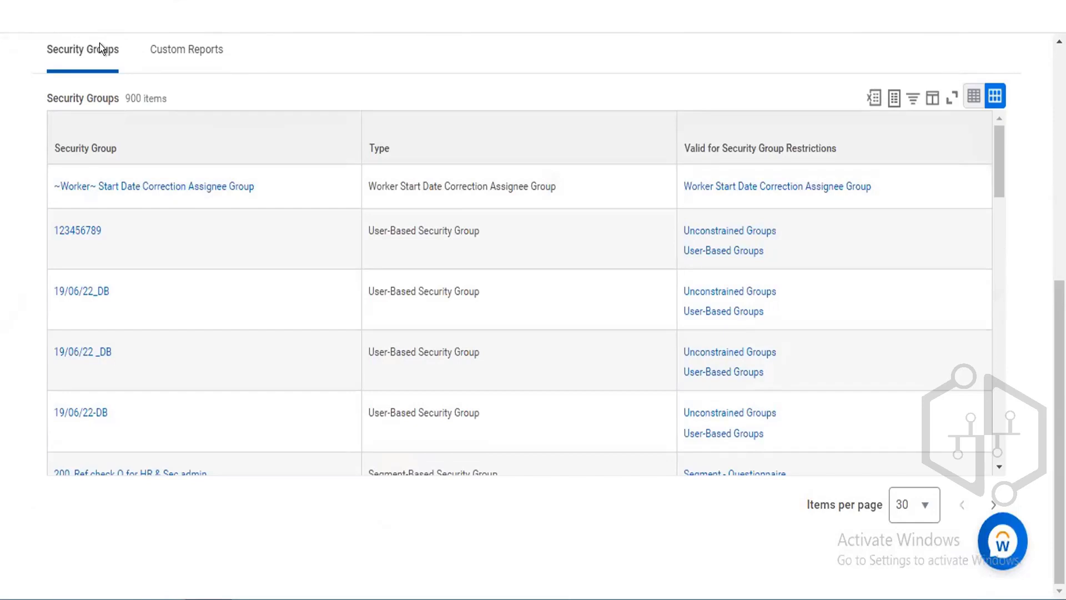
click(208, 50)
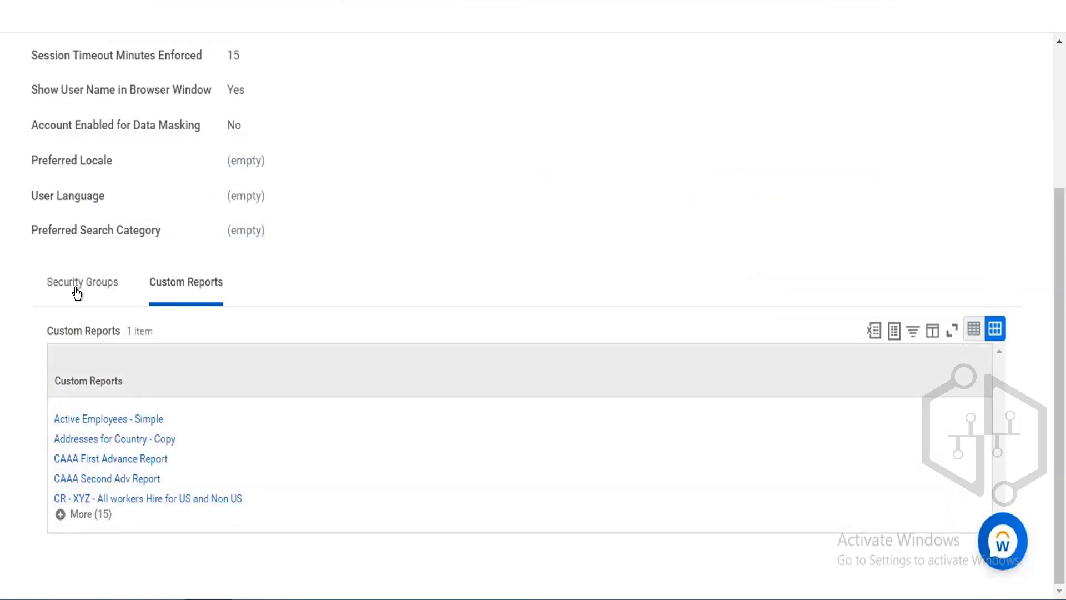
click(77, 287)
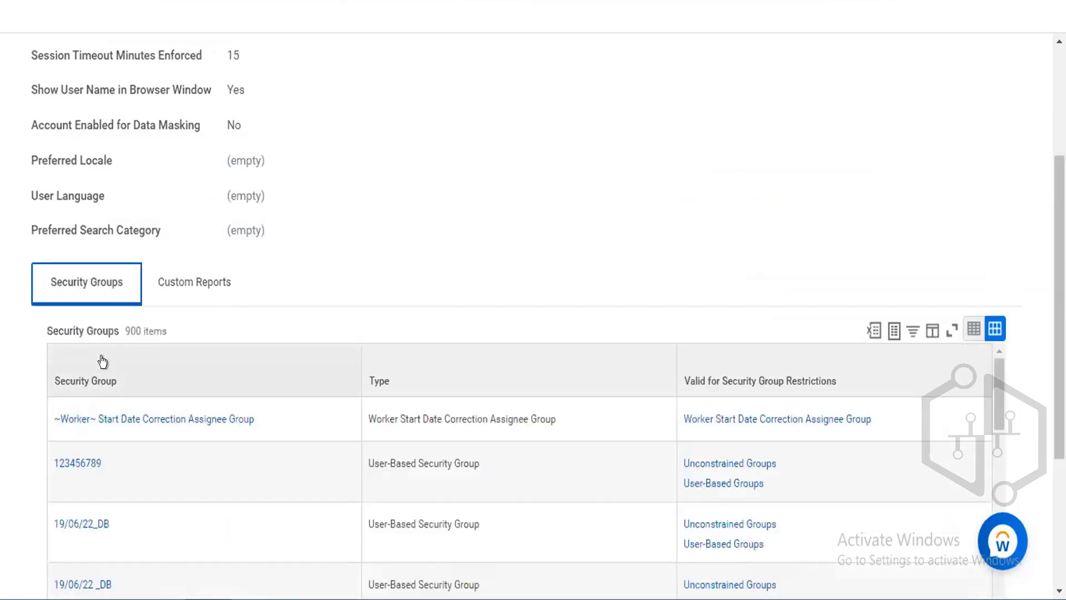
Filter the account's Security Group column to show only the Implementers group.
click(102, 362)
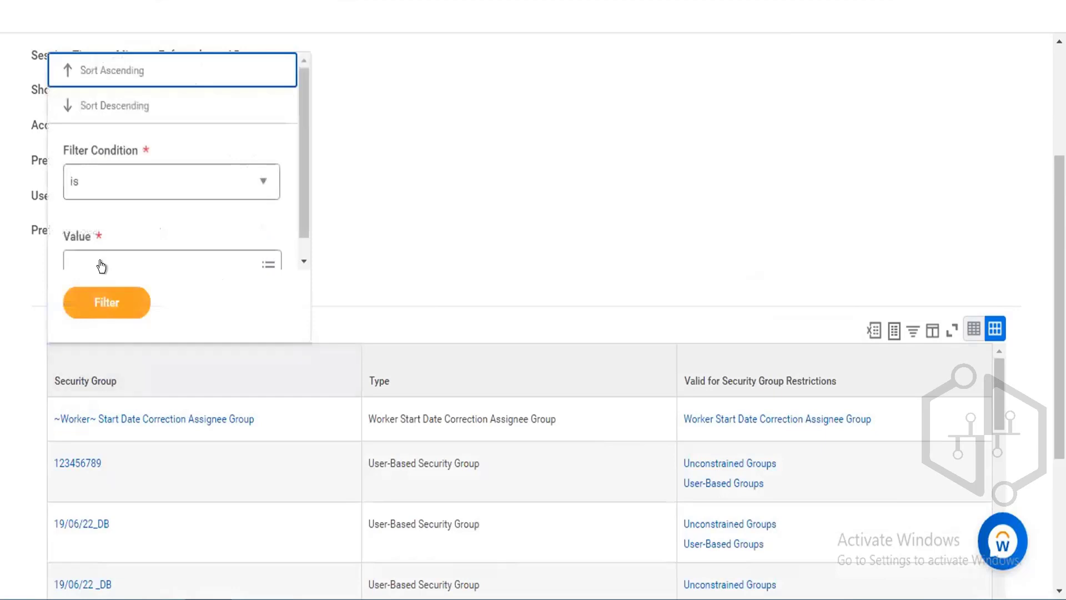
click(104, 264)
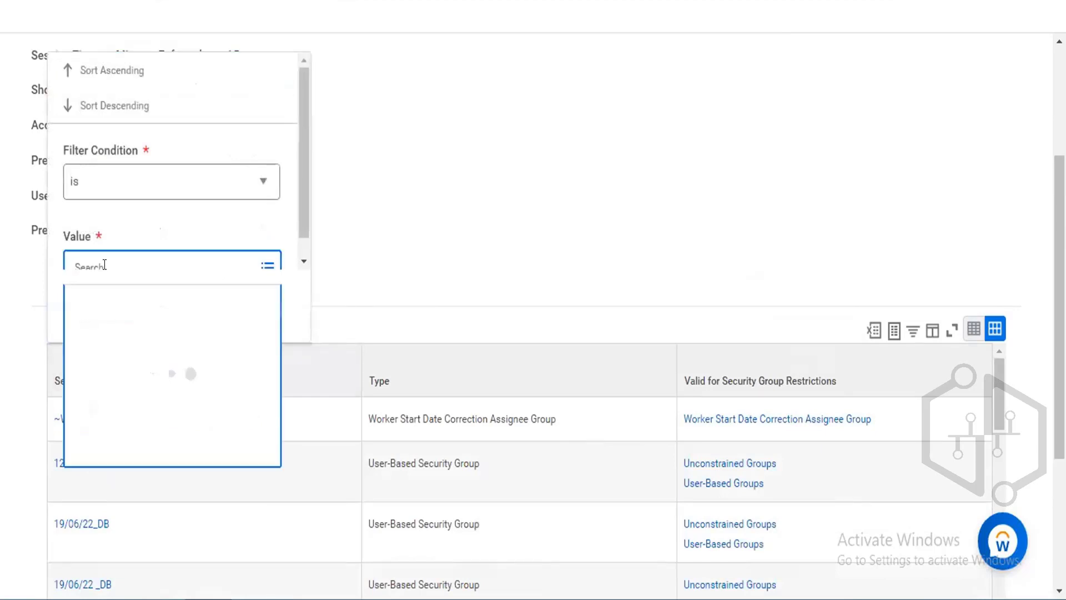
text(imp4)
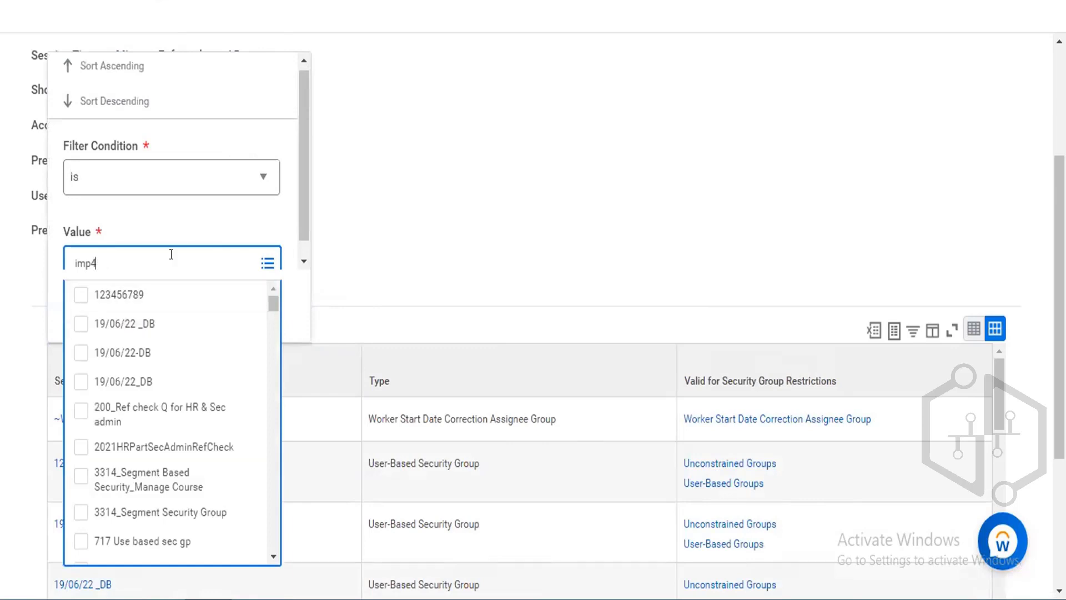
key(BackSpace)
key(Return)
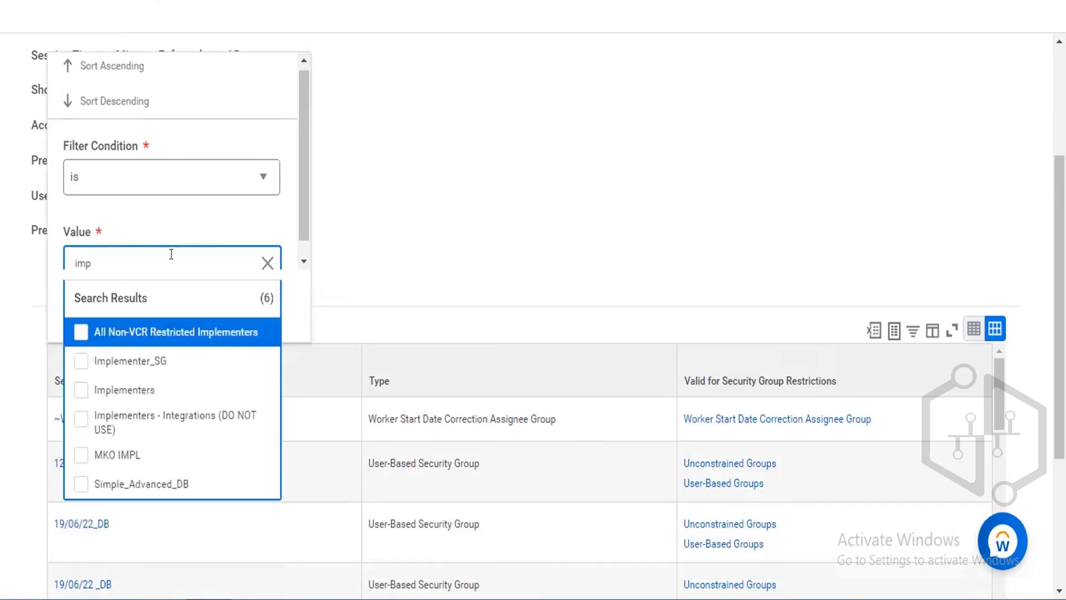
click(134, 384)
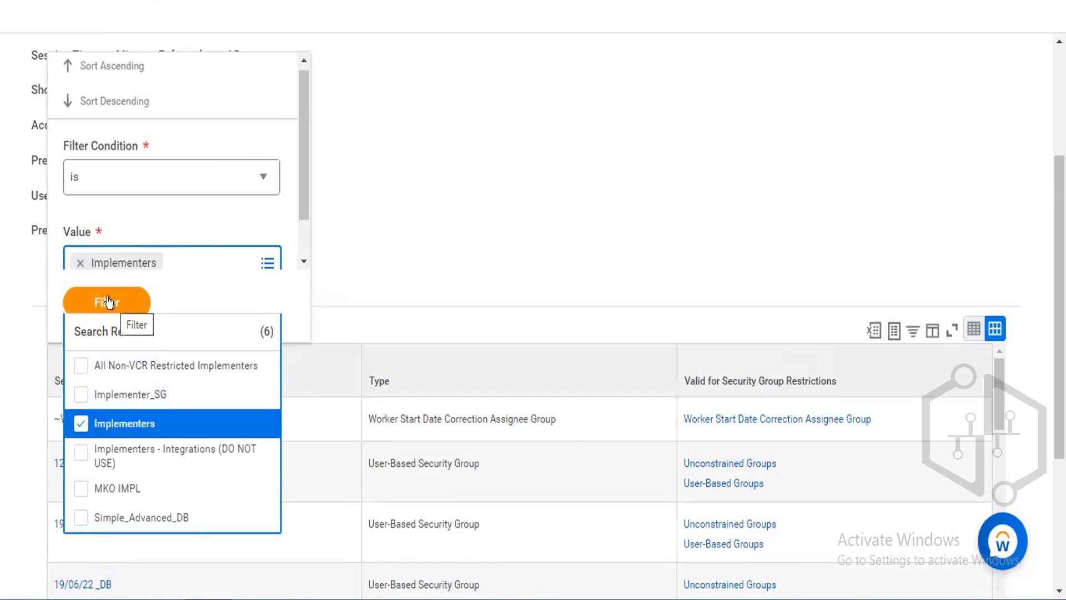
click(109, 303)
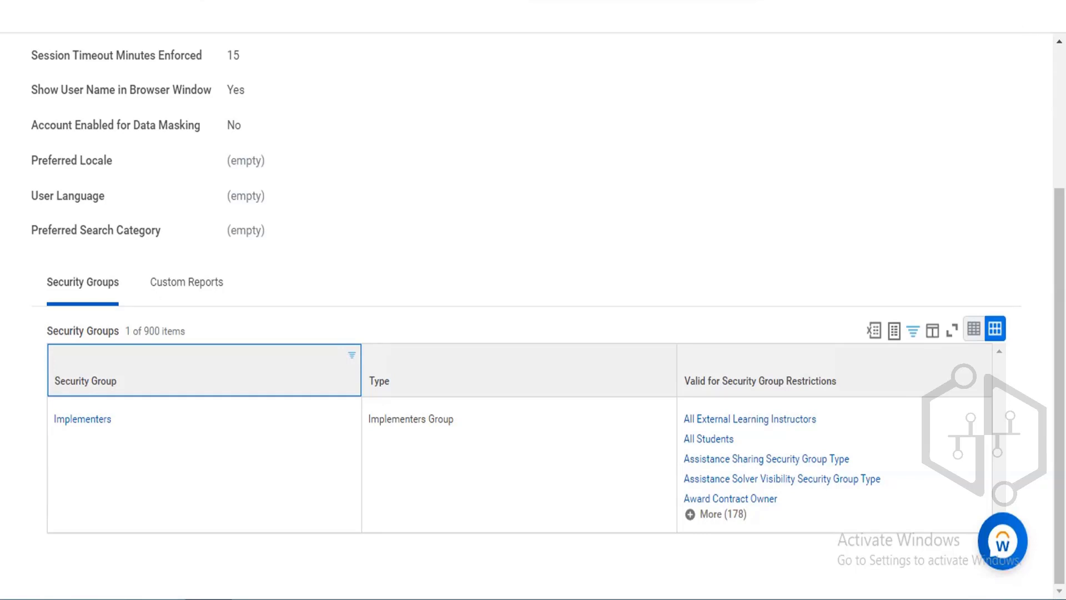
Return to the home page, then search for and open the Chief Human Resources Officer's worker profile.
scroll(770, 161, up, 4)
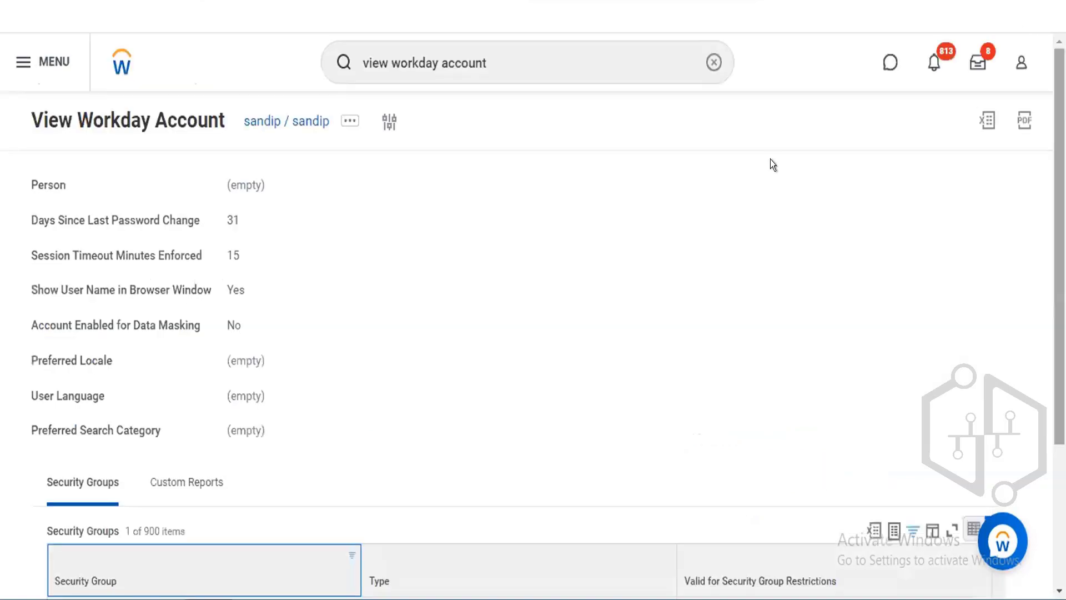
click(710, 57)
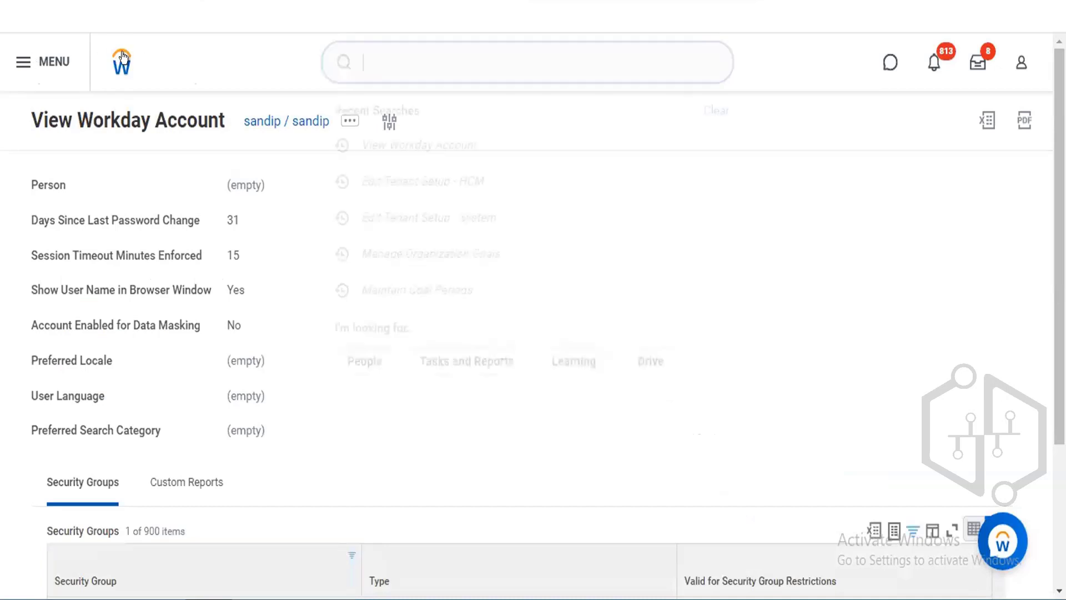
click(123, 57)
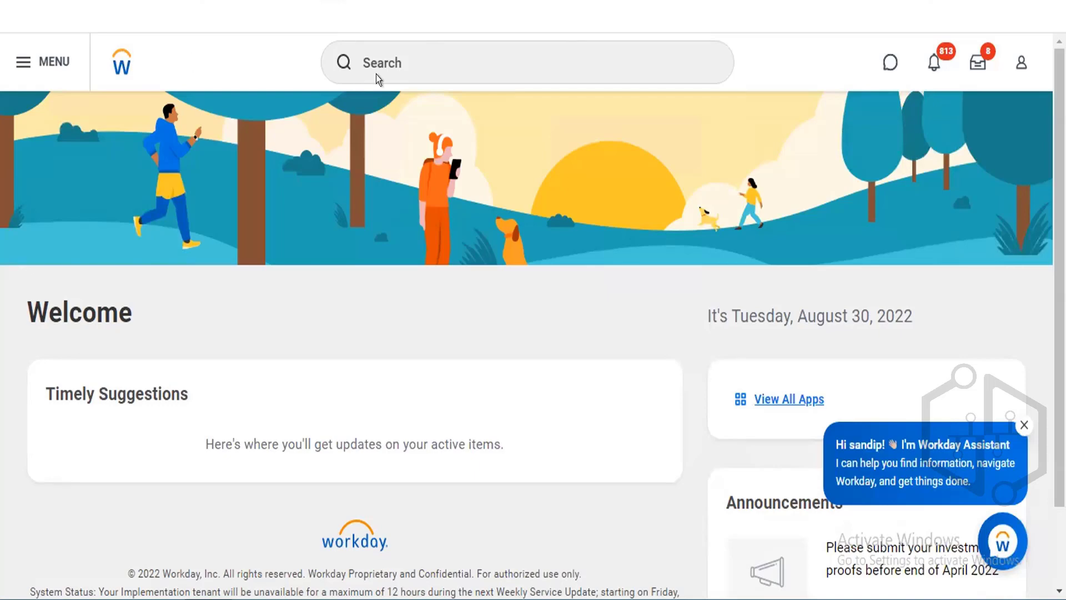
click(417, 64)
text(lo)
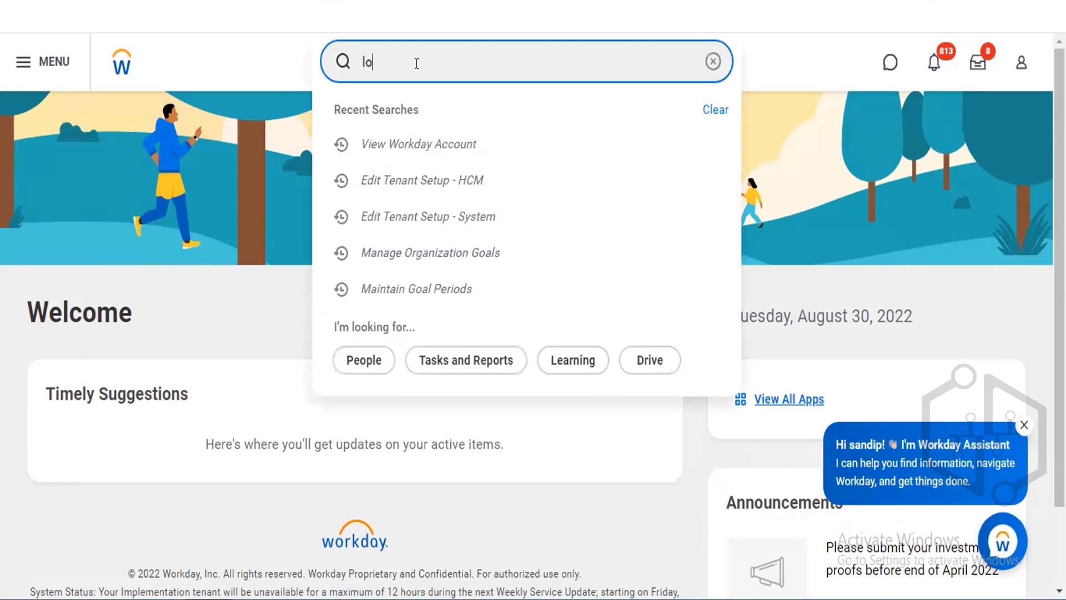
text(gan)
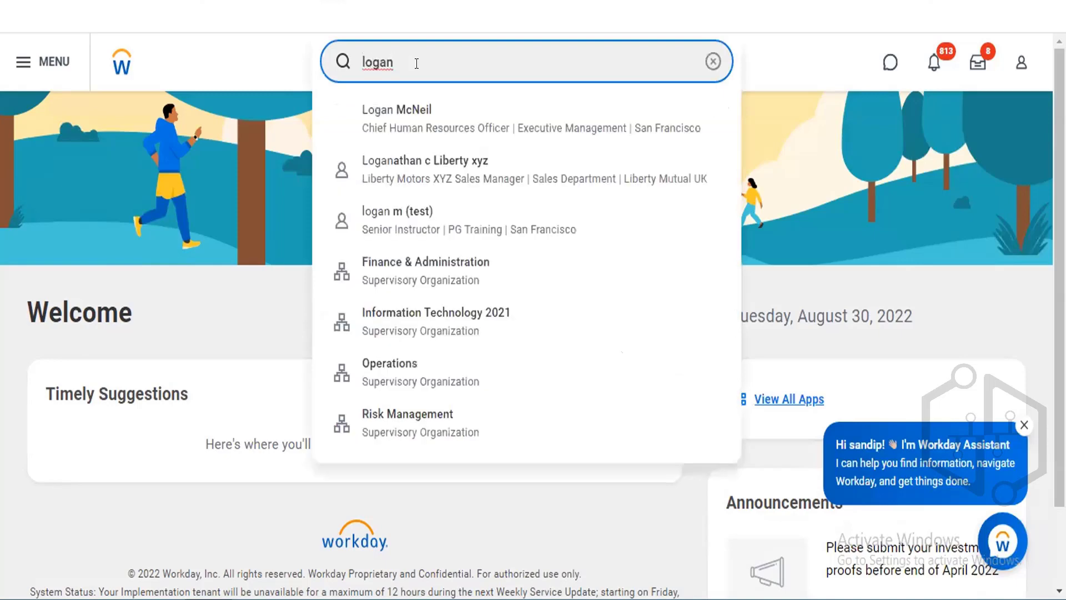
click(412, 115)
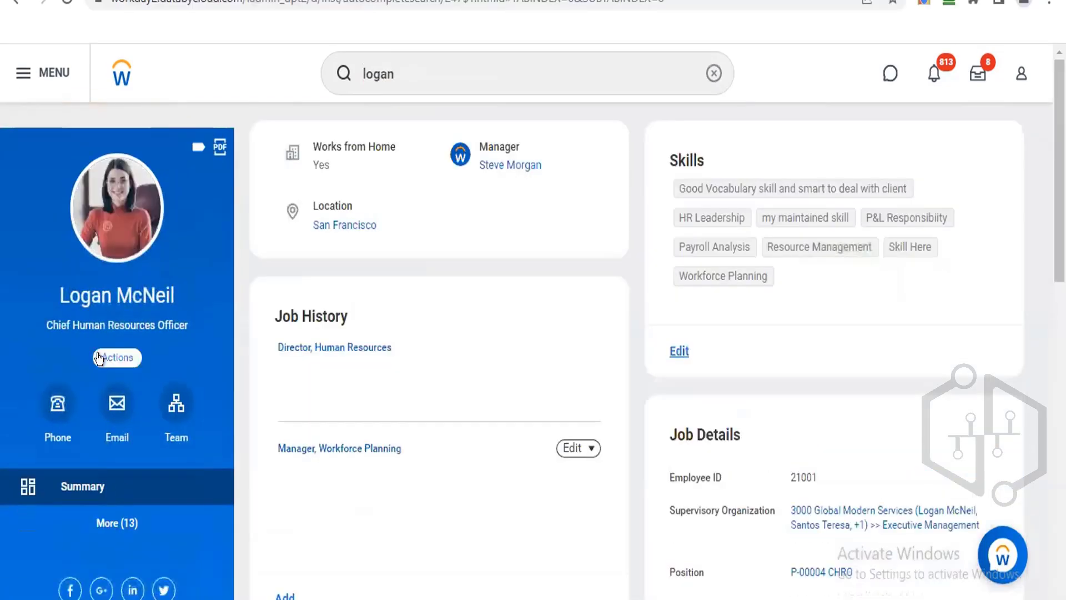
Open the security groups view for this worker's user account.
click(98, 358)
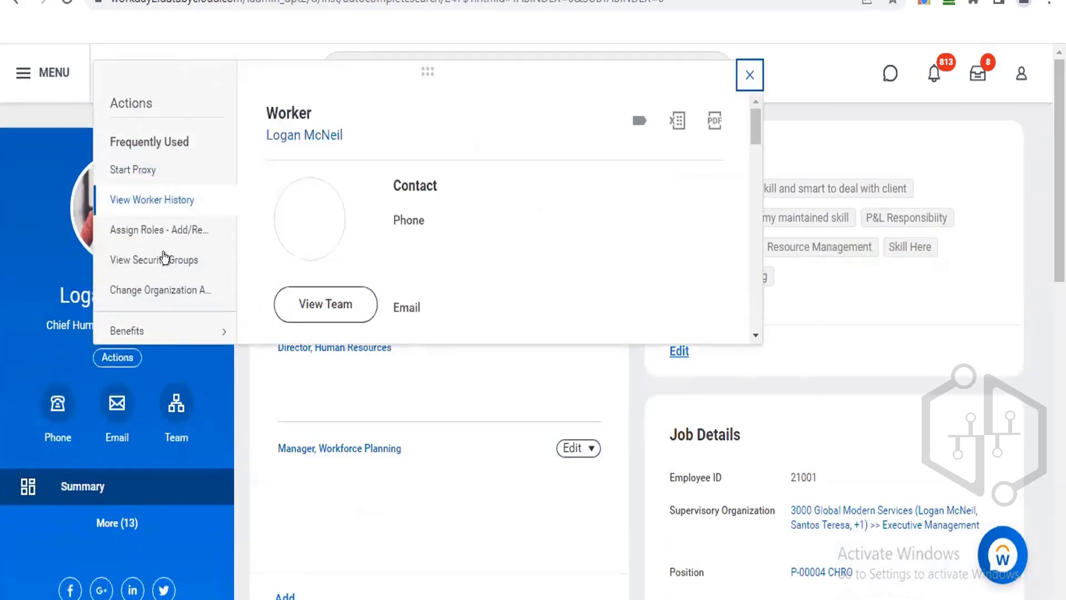
click(161, 260)
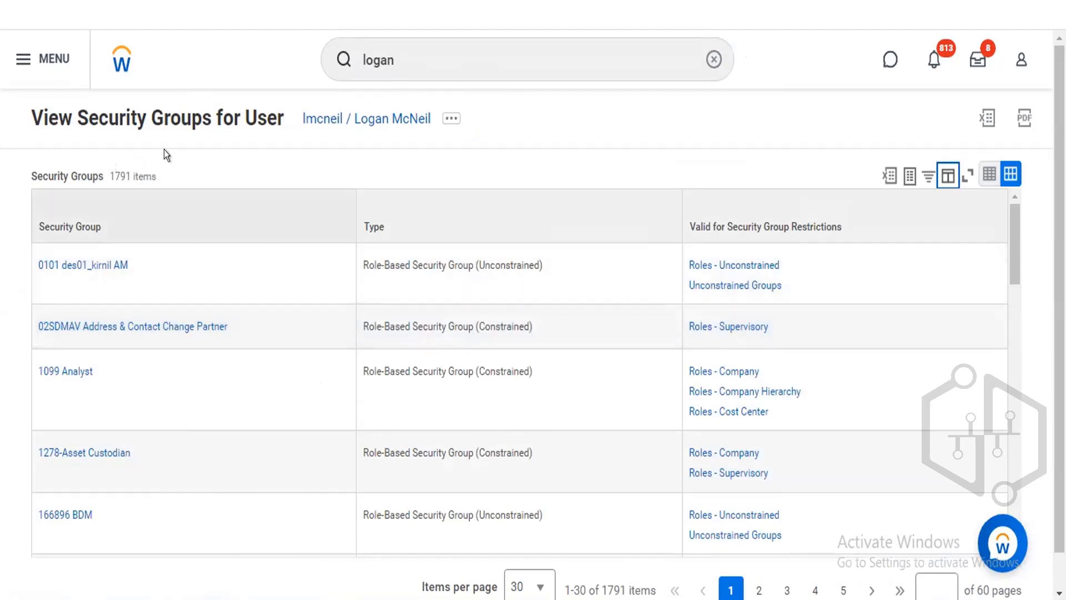
Clear the search and search the tenant for creat employee goal.
click(714, 59)
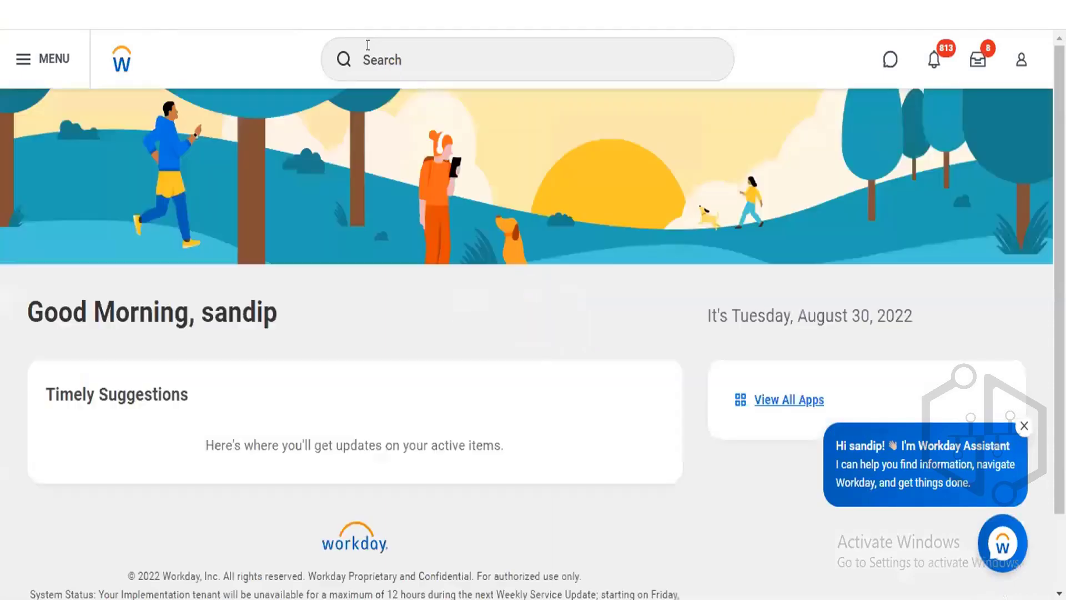
click(368, 45)
text(creat)
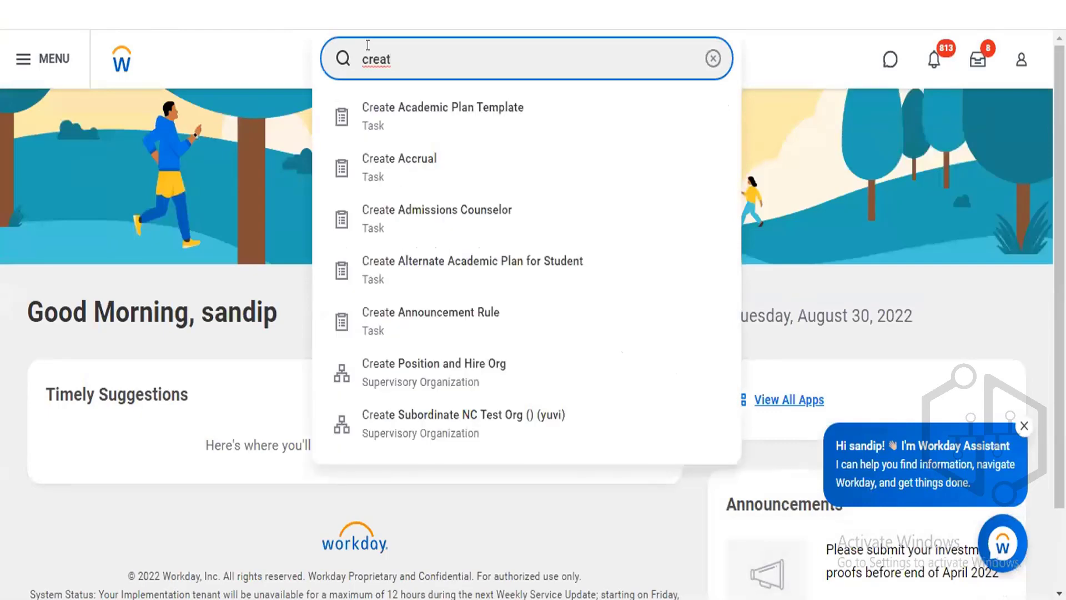
text( employee goal)
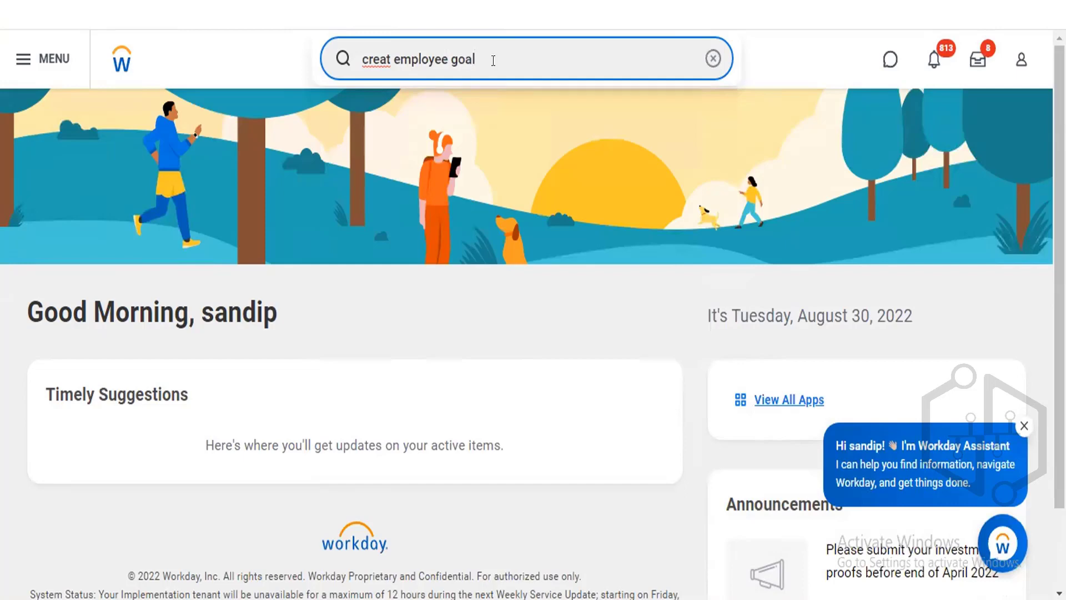
key(Return)
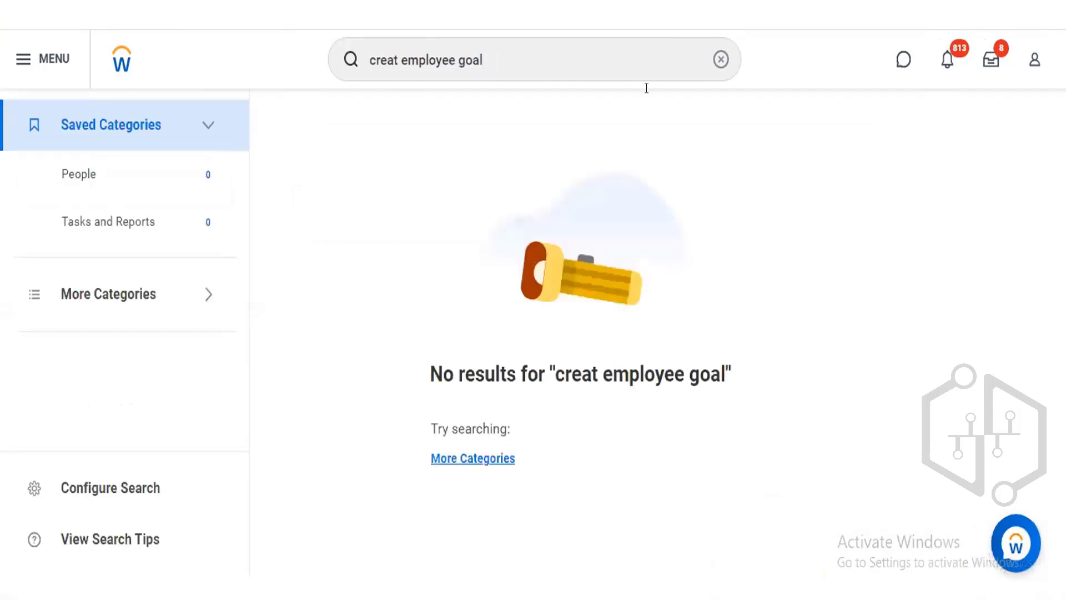
Change the search to edit employee goal and run it.
click(396, 49)
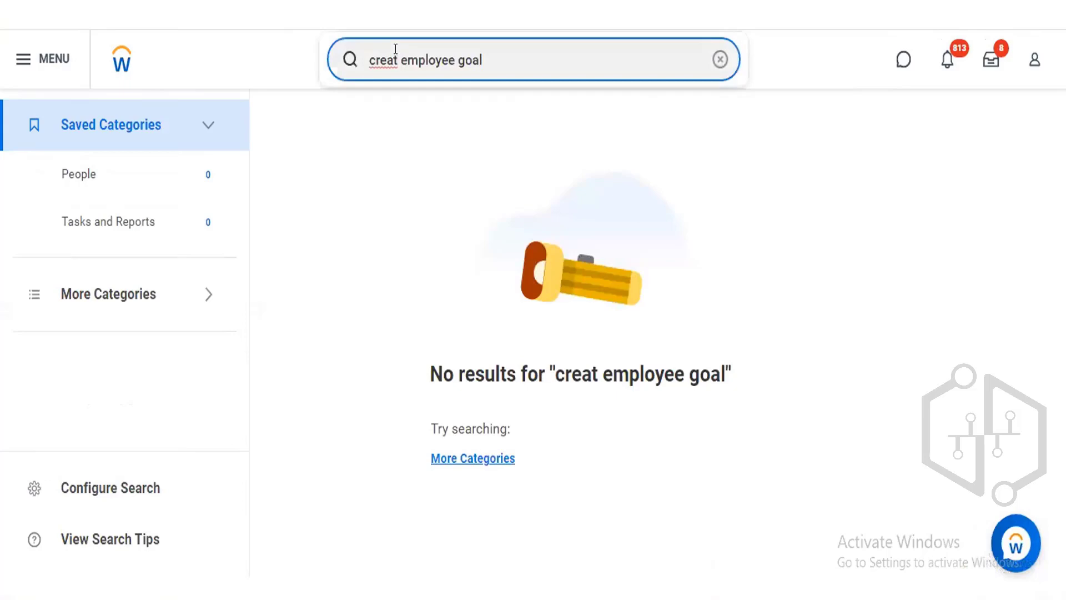
key(BackSpace)
key(BackSpace)
key(BackSpace)
key(BackSpace)
key(BackSpace)
text(e)
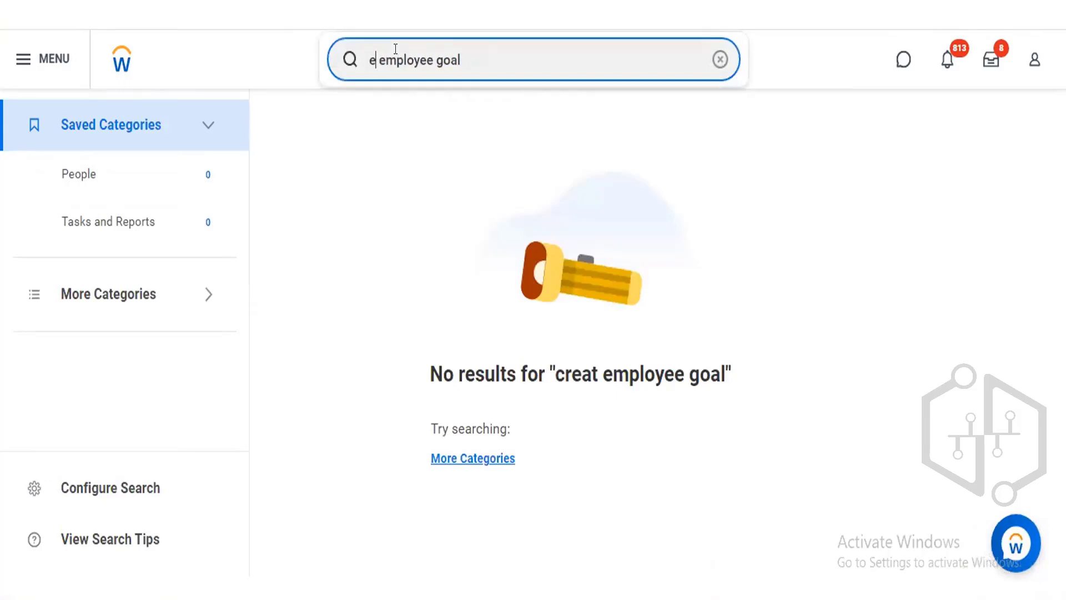
text(dity)
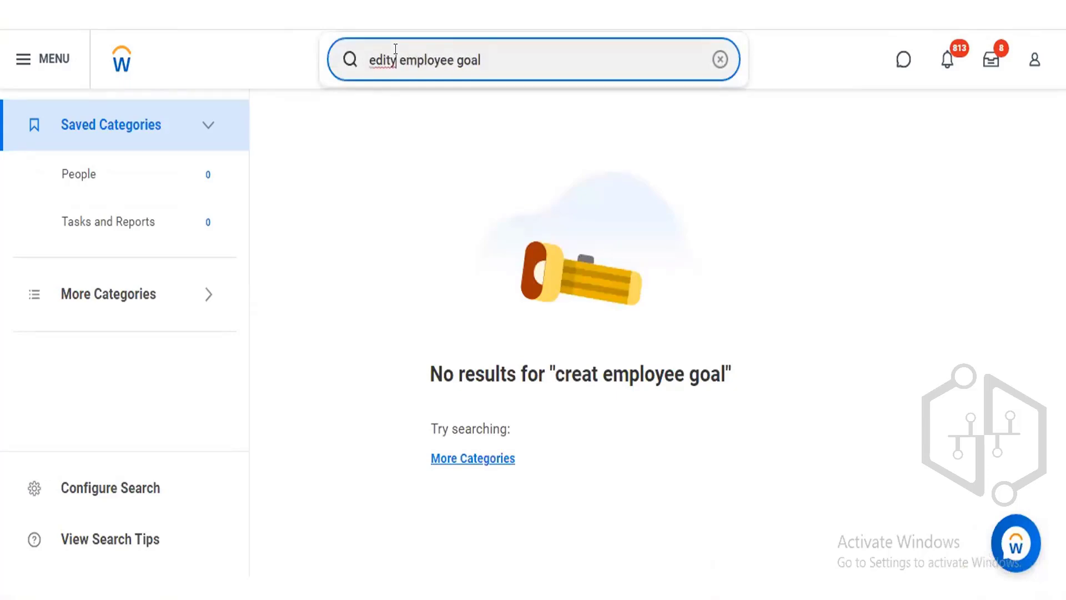
key(BackSpace)
key(Return)
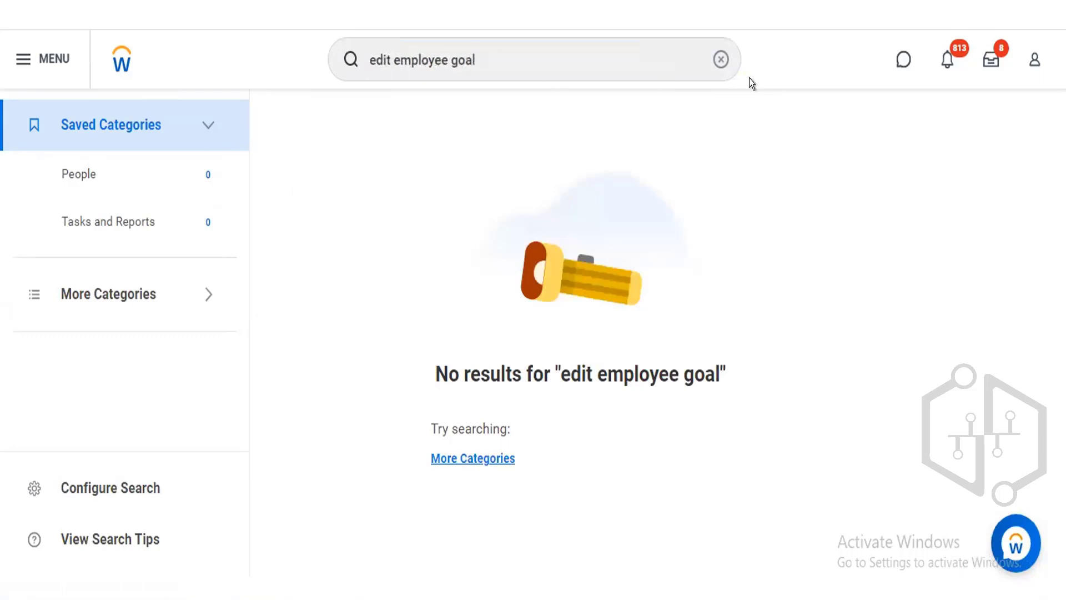
Search for employee goal, open the Add Goal to Employees task, and close its dialog.
click(721, 58)
click(383, 58)
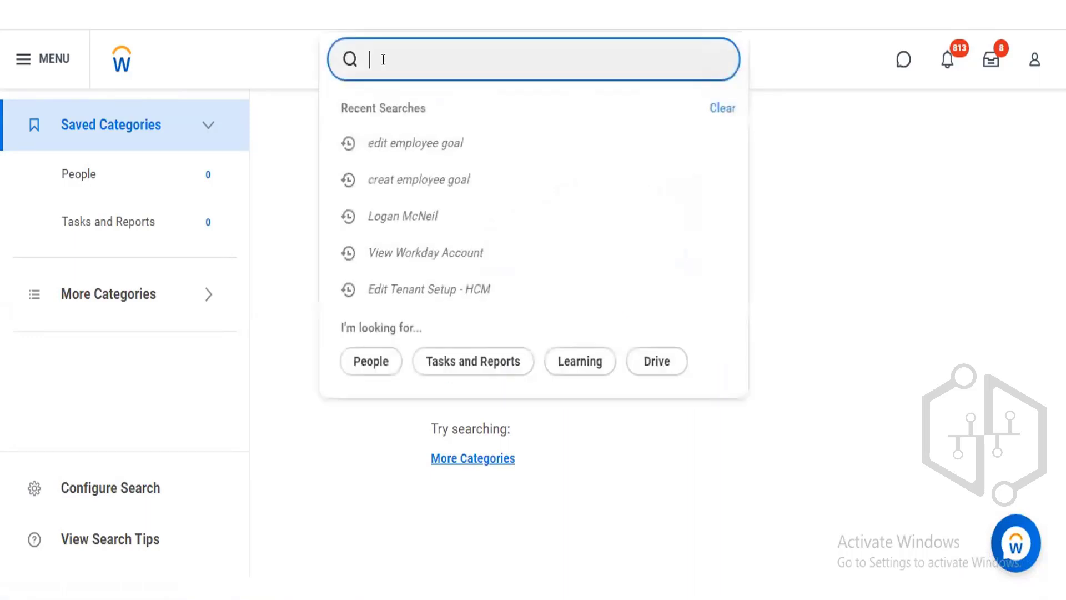
text(employee goal)
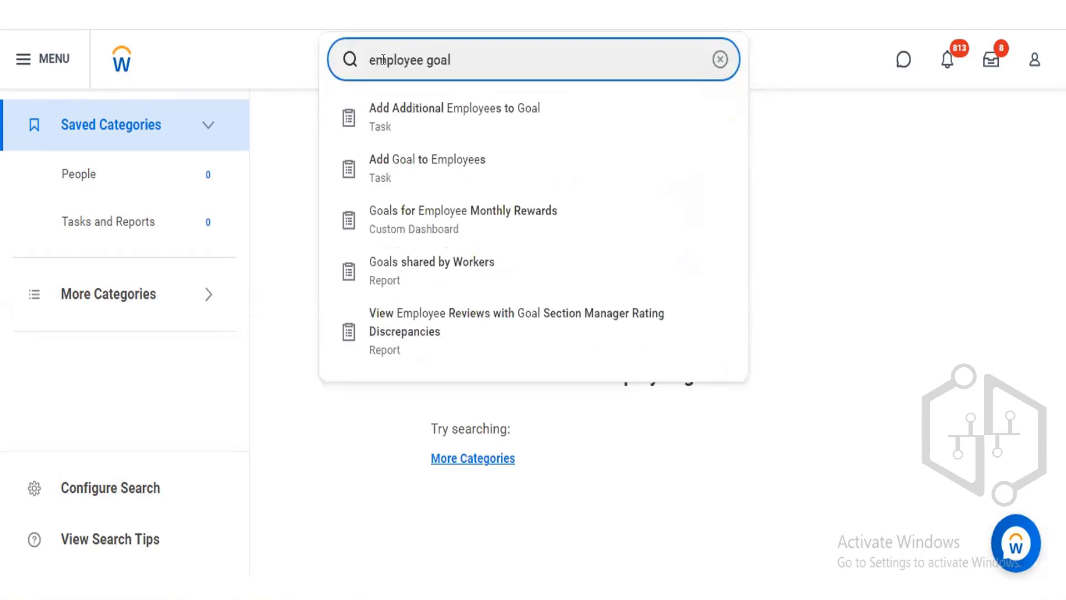
click(409, 167)
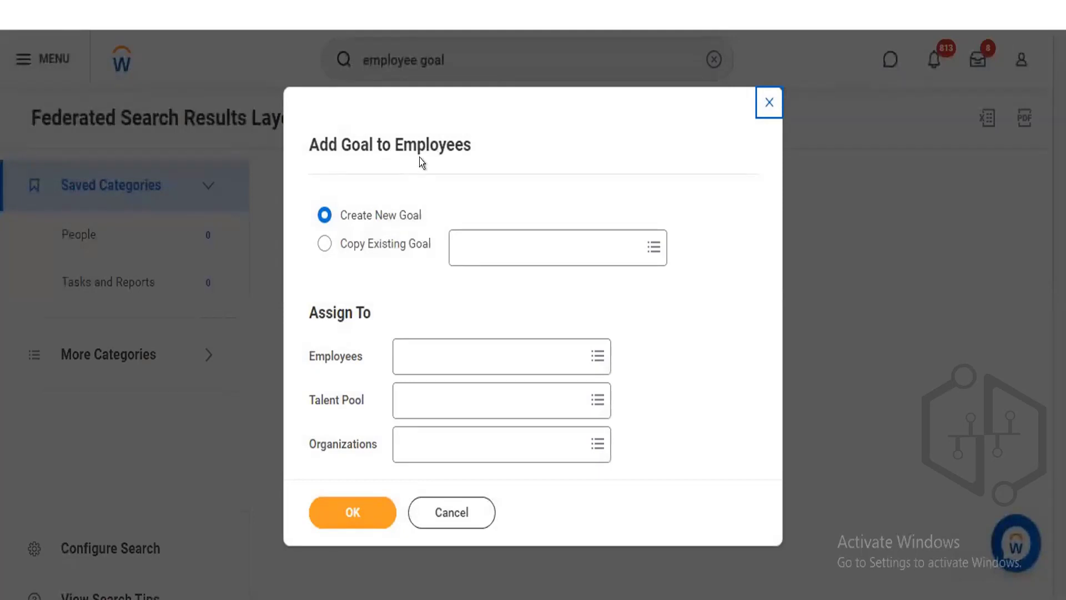
click(770, 98)
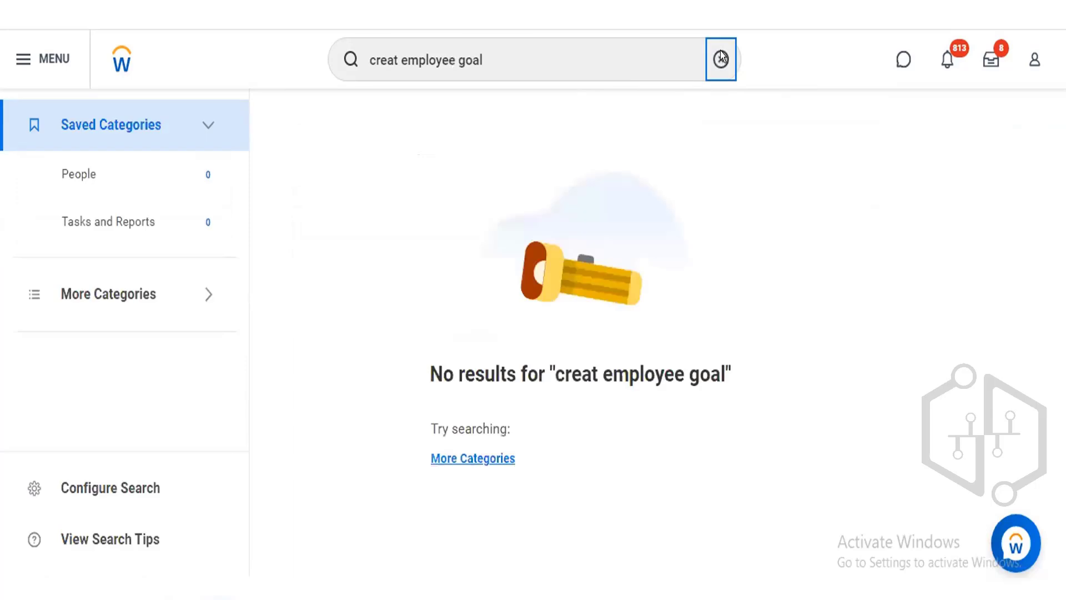
Search for bp: manage goal and open the Manage Goals (Default Definition) business process definition.
click(720, 58)
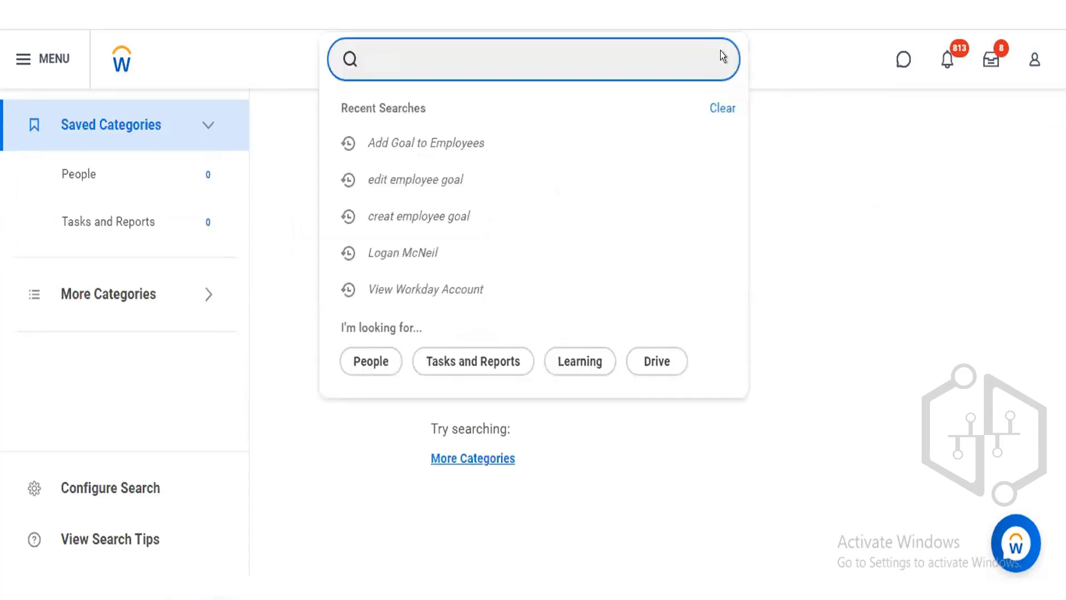
text(bu)
key(BackSpace)
text(p:)
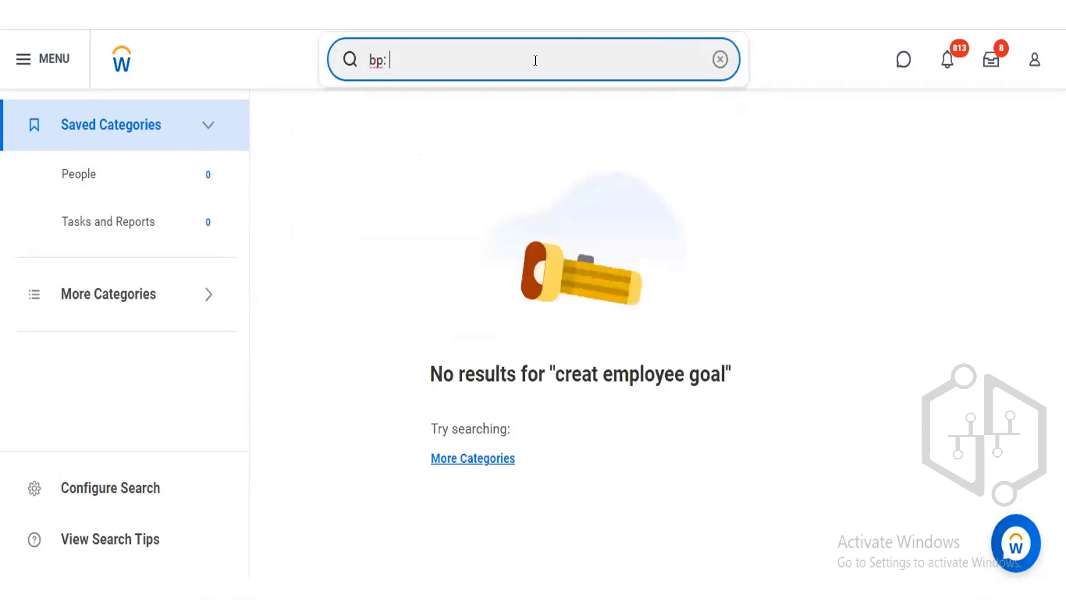
text( manage goal)
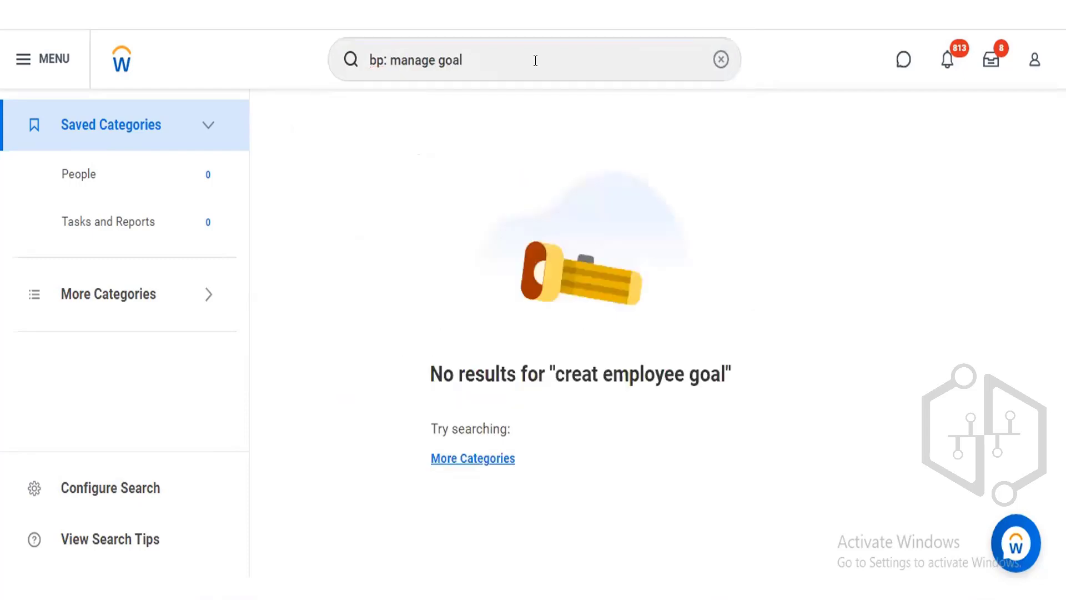
key(Return)
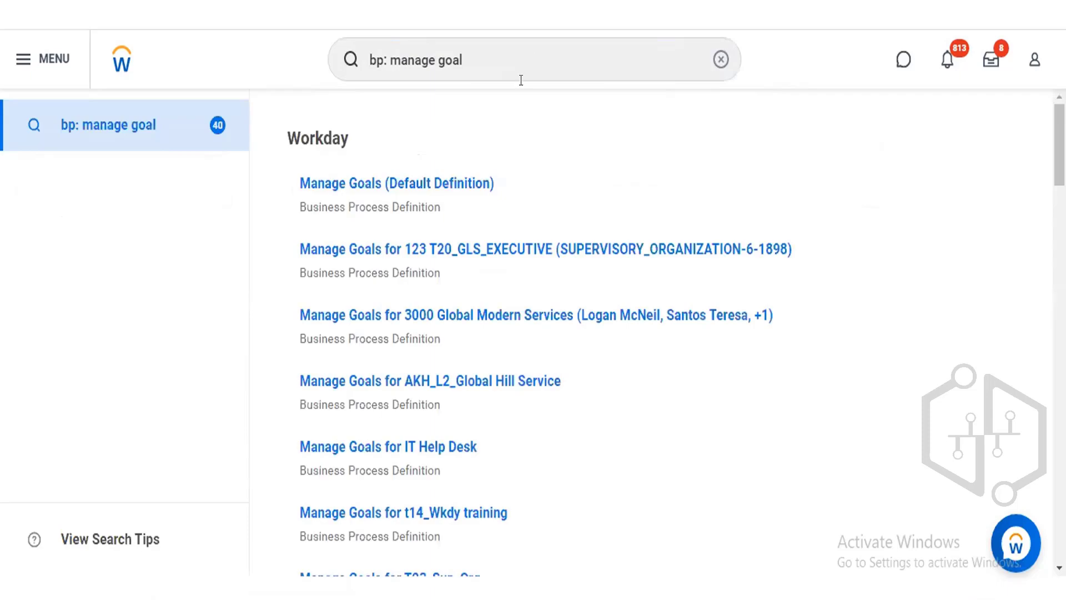
click(427, 182)
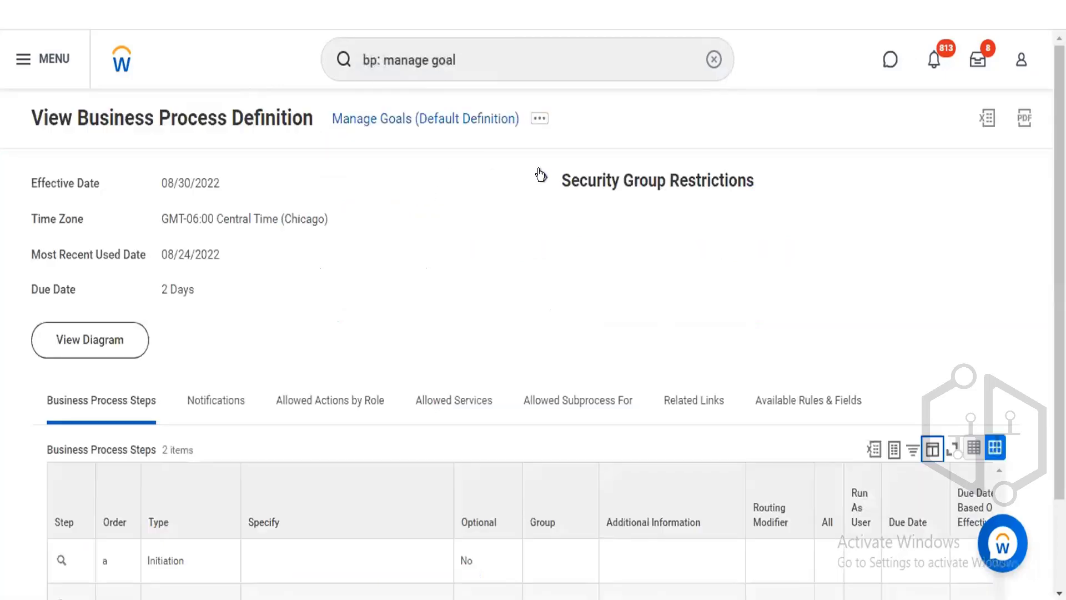
Expand the Security Group Restrictions, show all initiating security groups, and try a page search within the list.
click(541, 175)
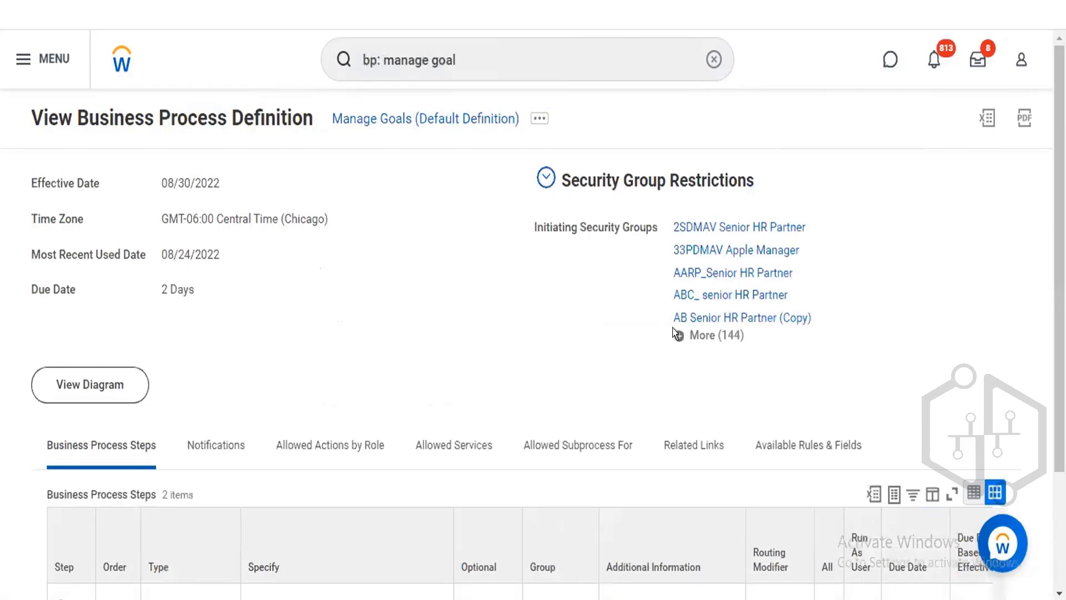
click(704, 335)
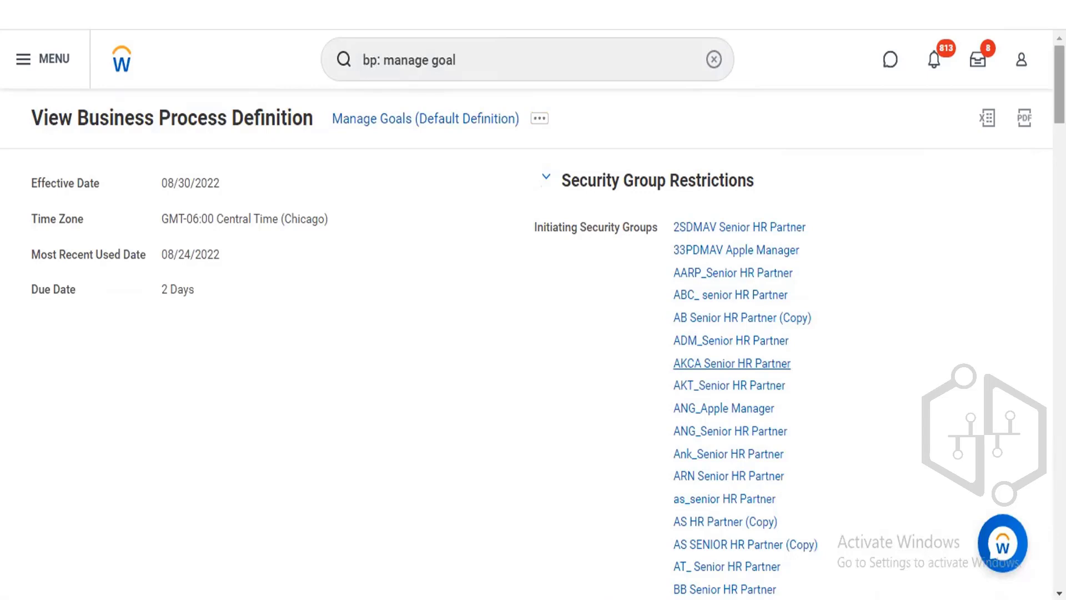
key(ctrl+f)
text(p)
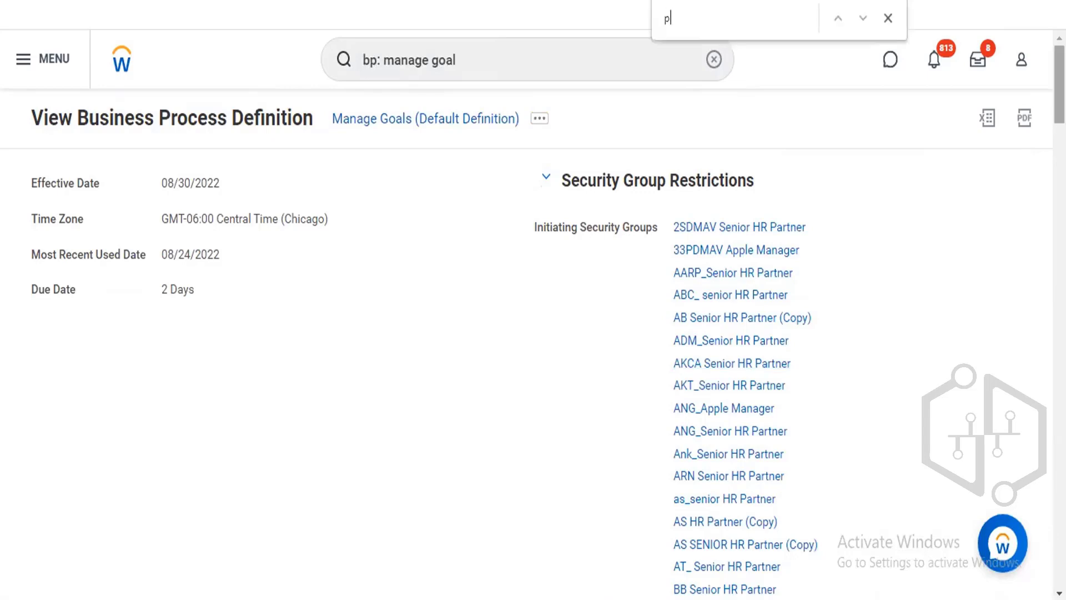
text(erf)
key(BackSpace)
key(BackSpace)
key(BackSpace)
key(BackSpace)
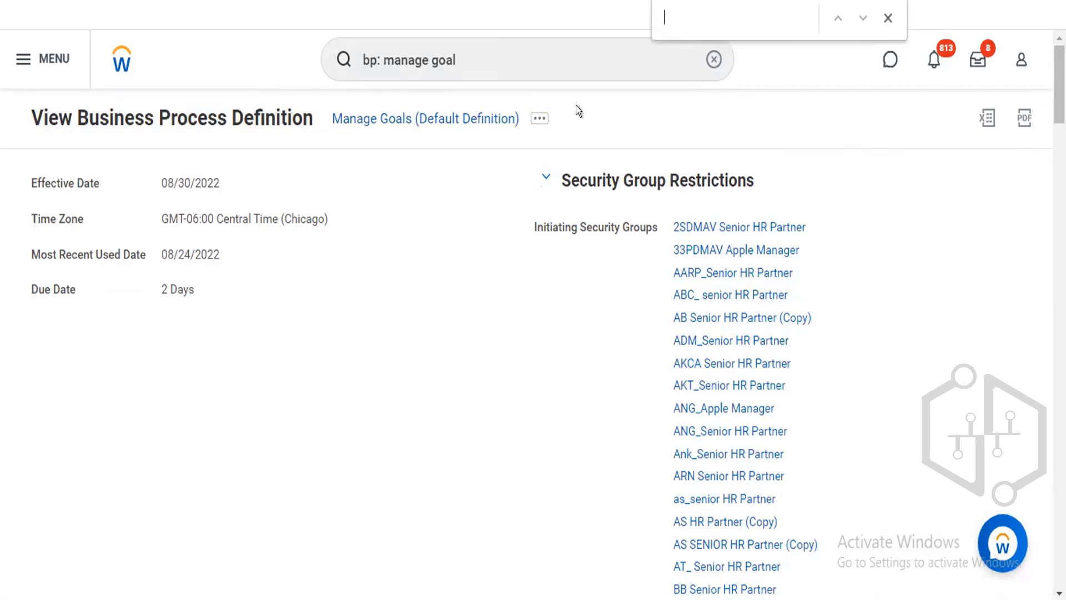
Open the Manage Goals business process security policy for editing and close it without changes.
click(539, 115)
click(538, 117)
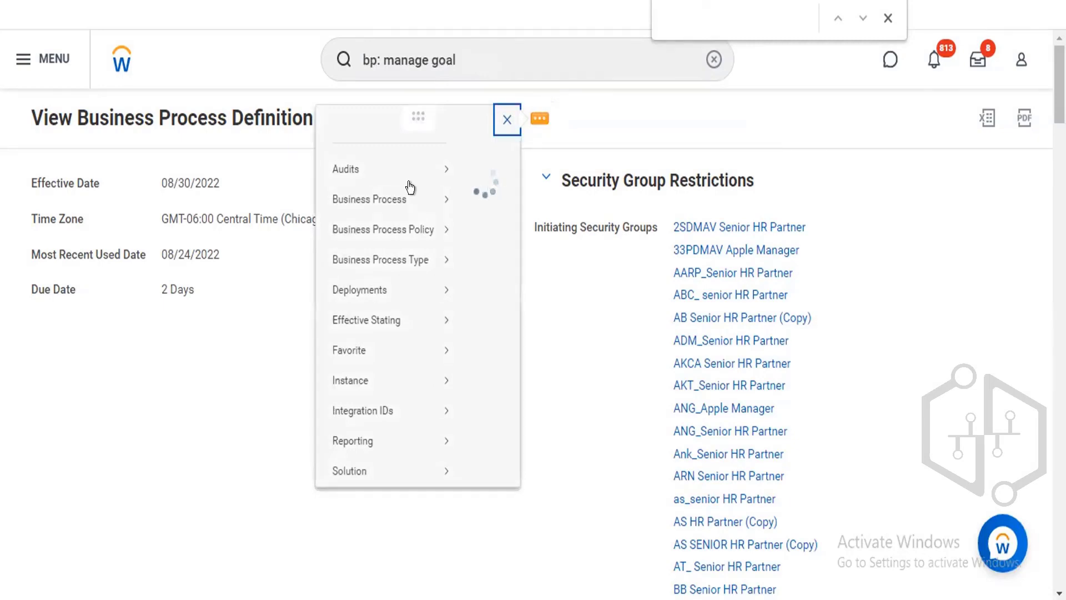
mouse_move(403, 189)
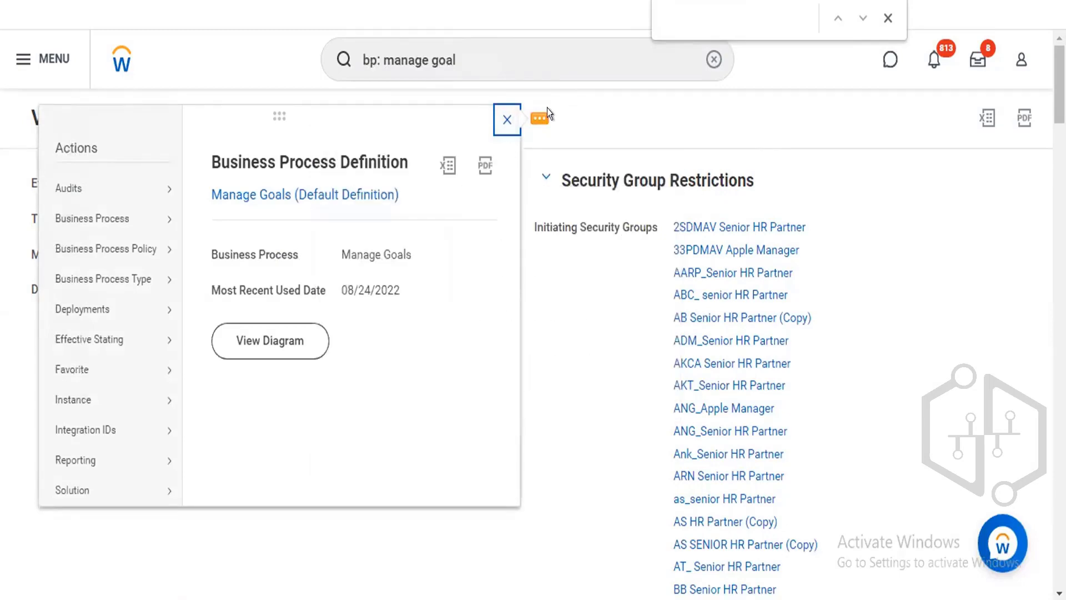
mouse_move(136, 248)
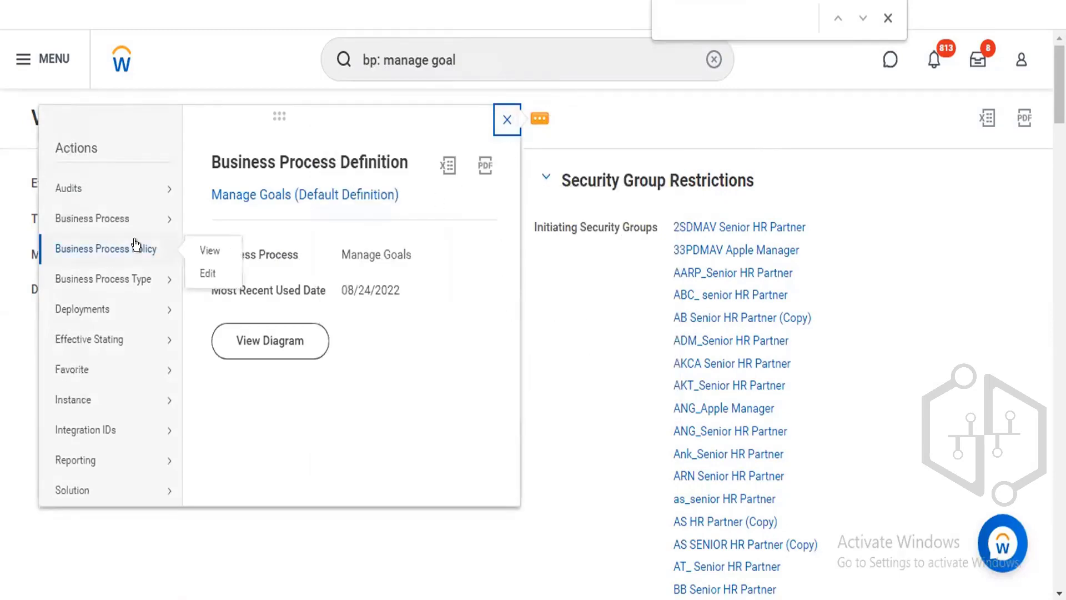
click(204, 273)
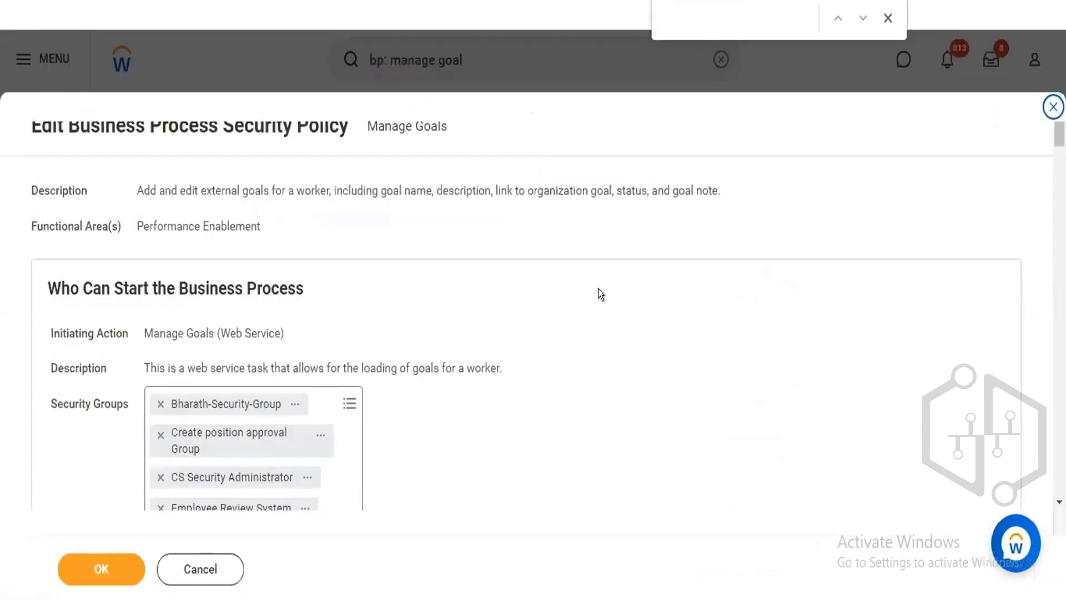
click(1053, 106)
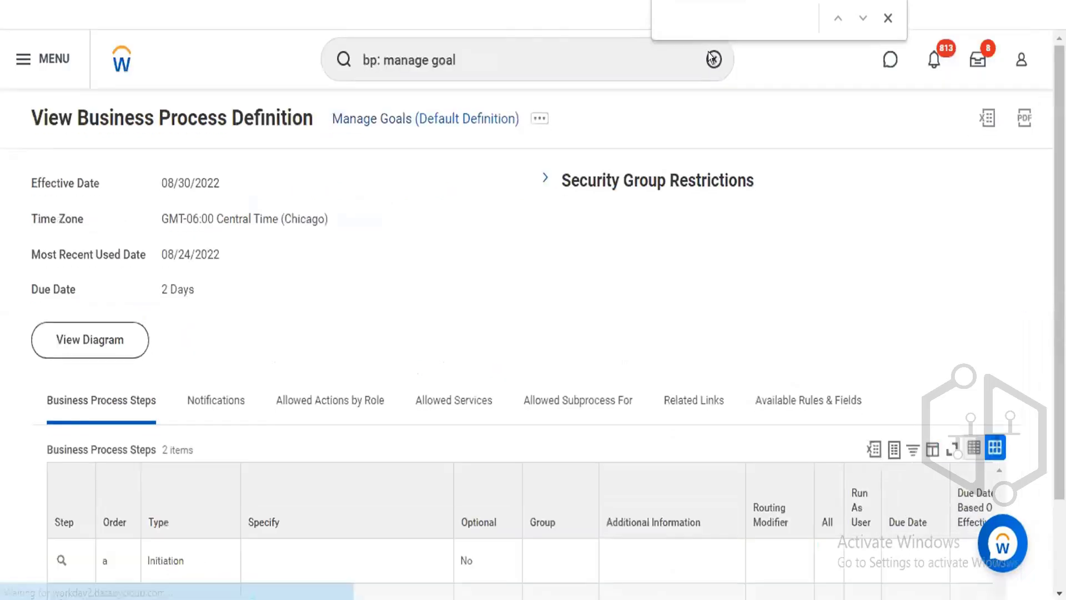
Clear the search, search for fun area, and open the Functional Areas report.
click(714, 59)
text(fun)
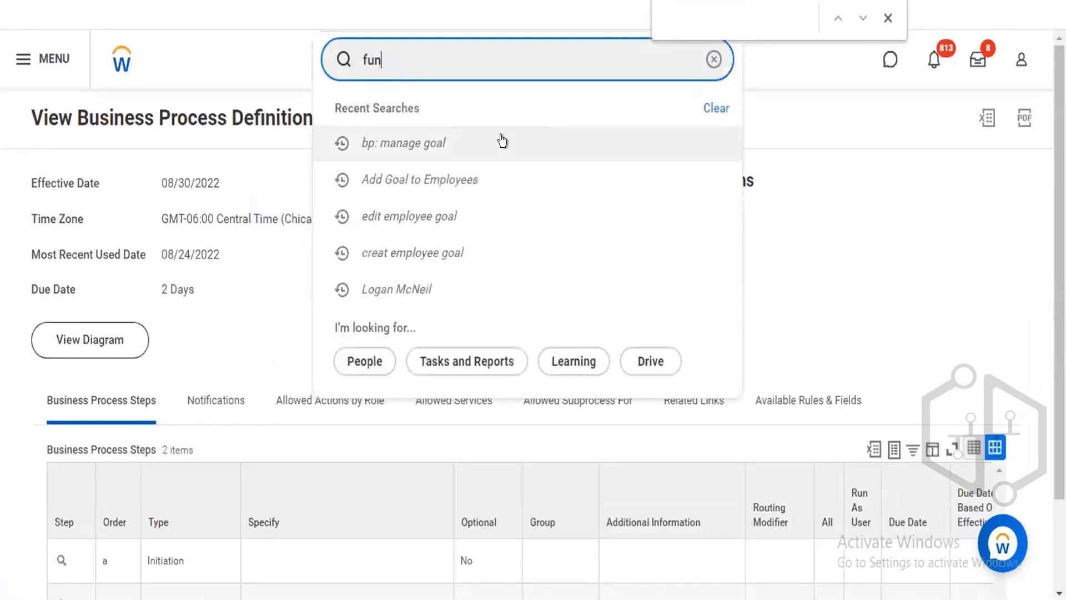
text( area)
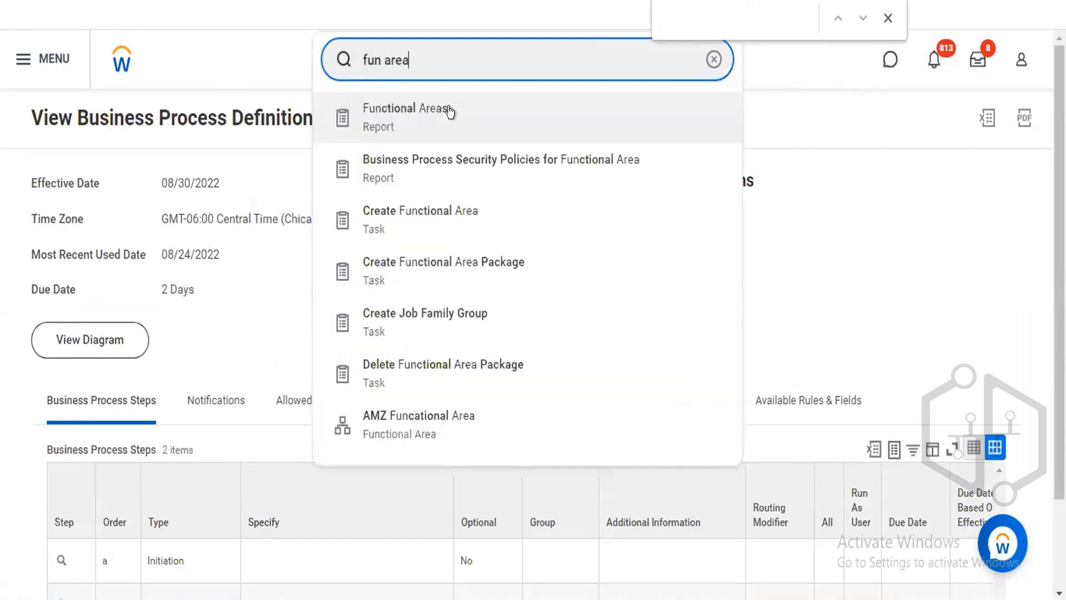
click(449, 111)
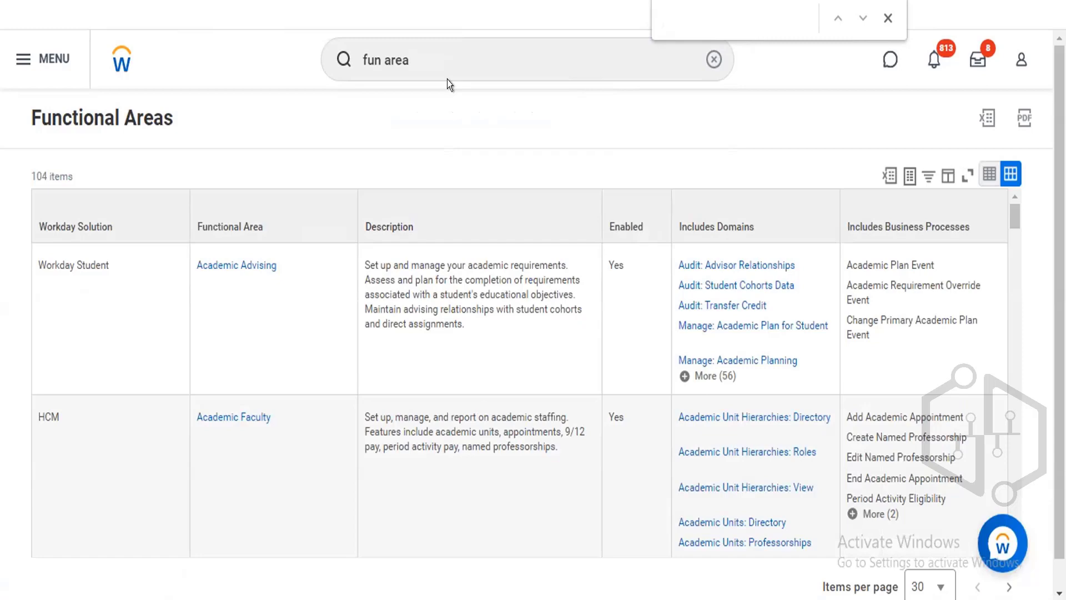
Filter the Functional Areas report's Functional Area column to Performance Enablement.
click(713, 55)
click(481, 45)
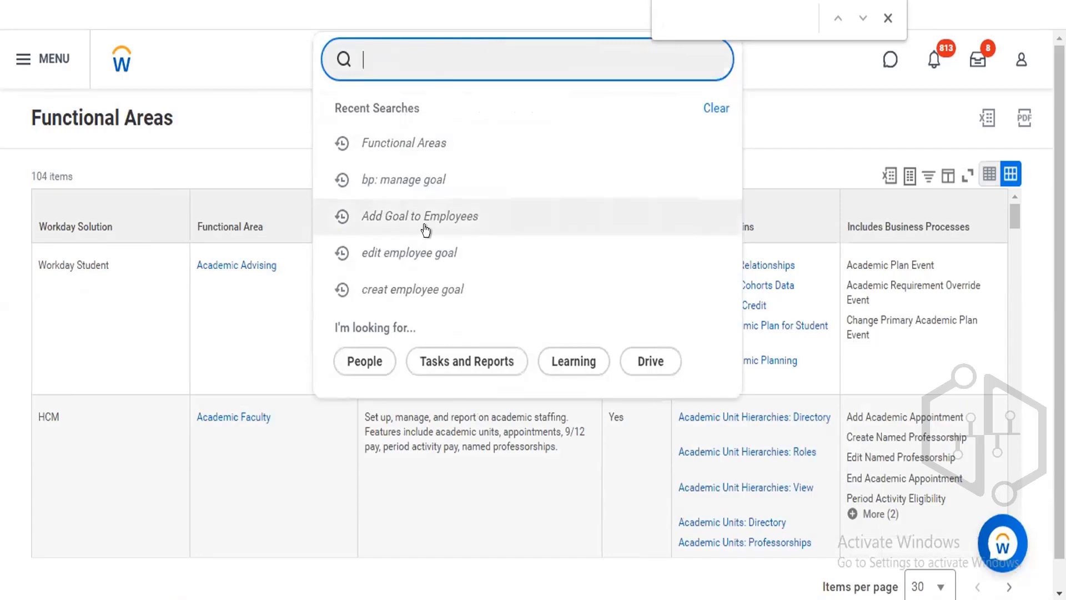
click(273, 113)
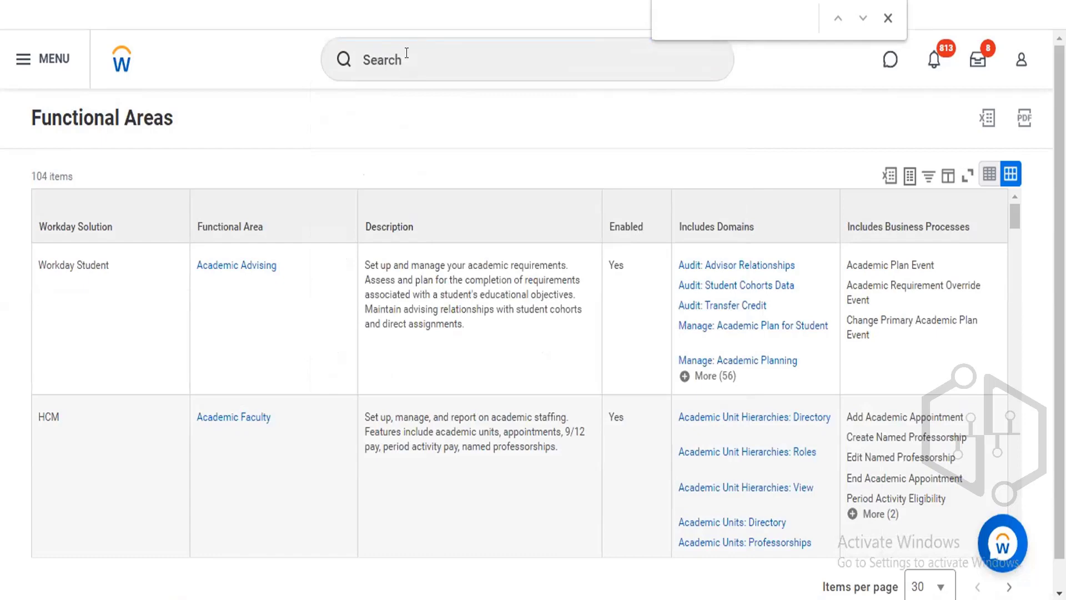
click(250, 206)
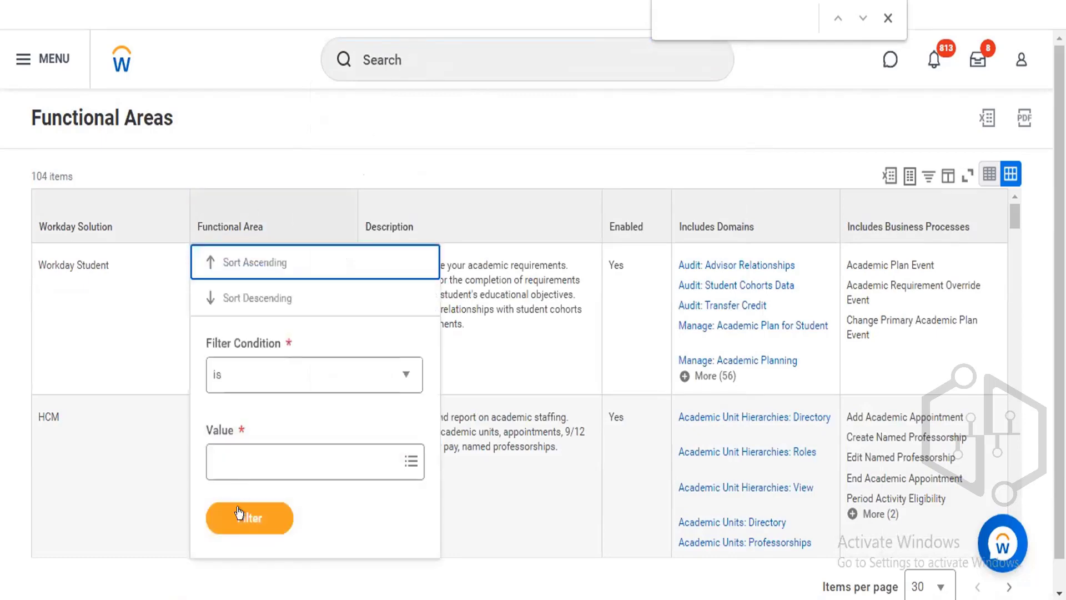
click(239, 465)
text(pe)
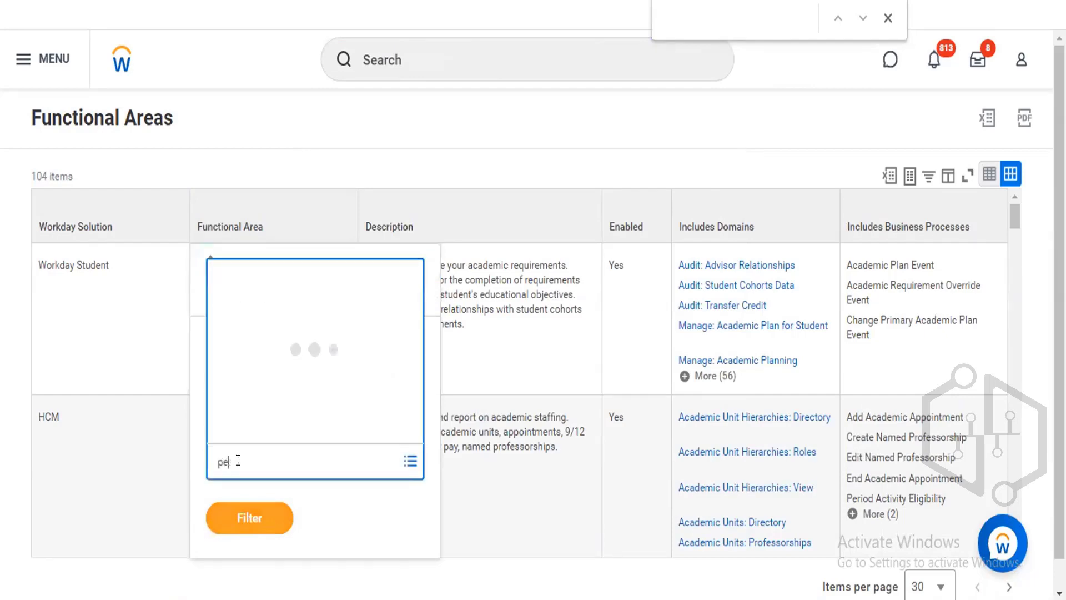
text(rformance)
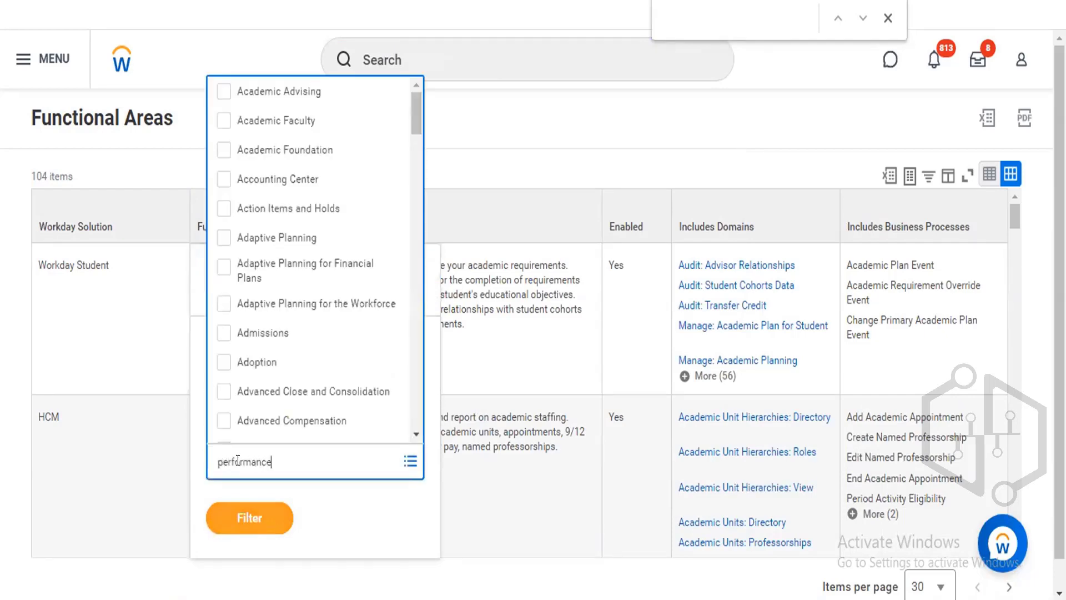
key(Return)
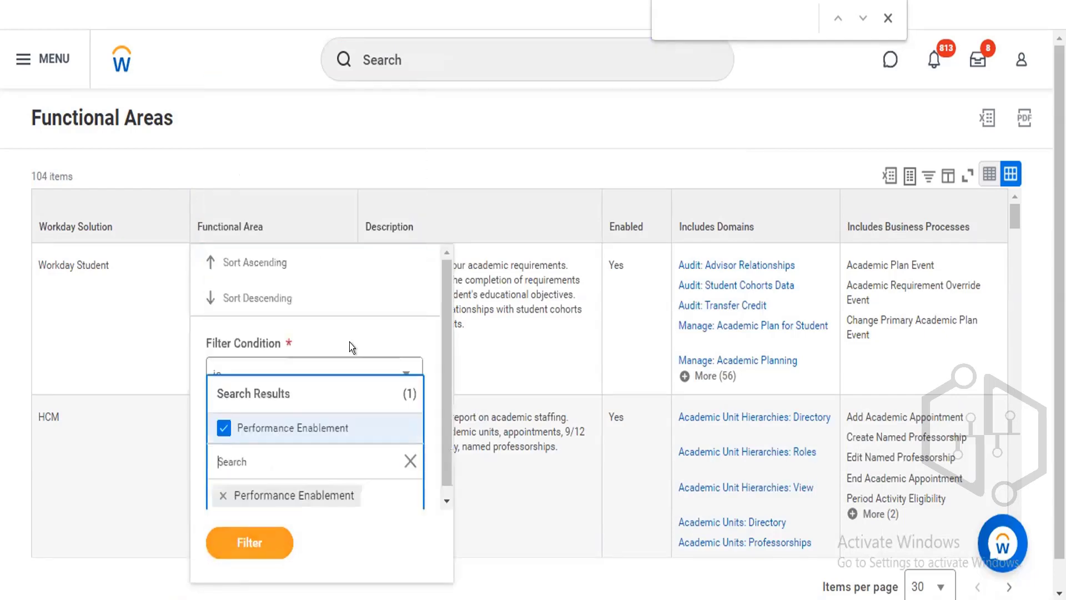
click(236, 537)
click(240, 510)
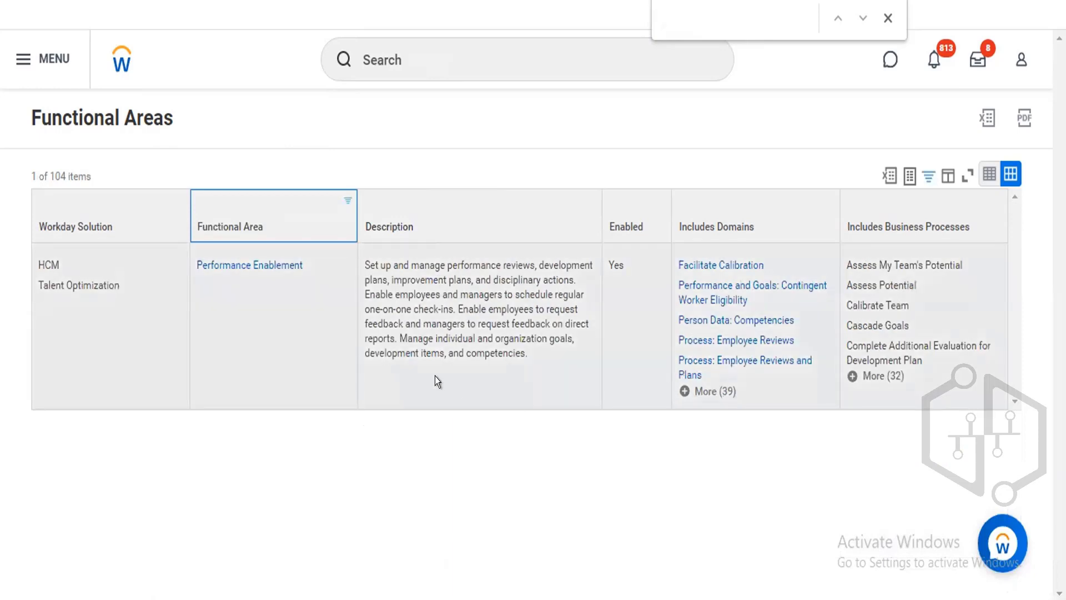
Expand the Performance Enablement row's included domains and scroll through the full list.
click(712, 391)
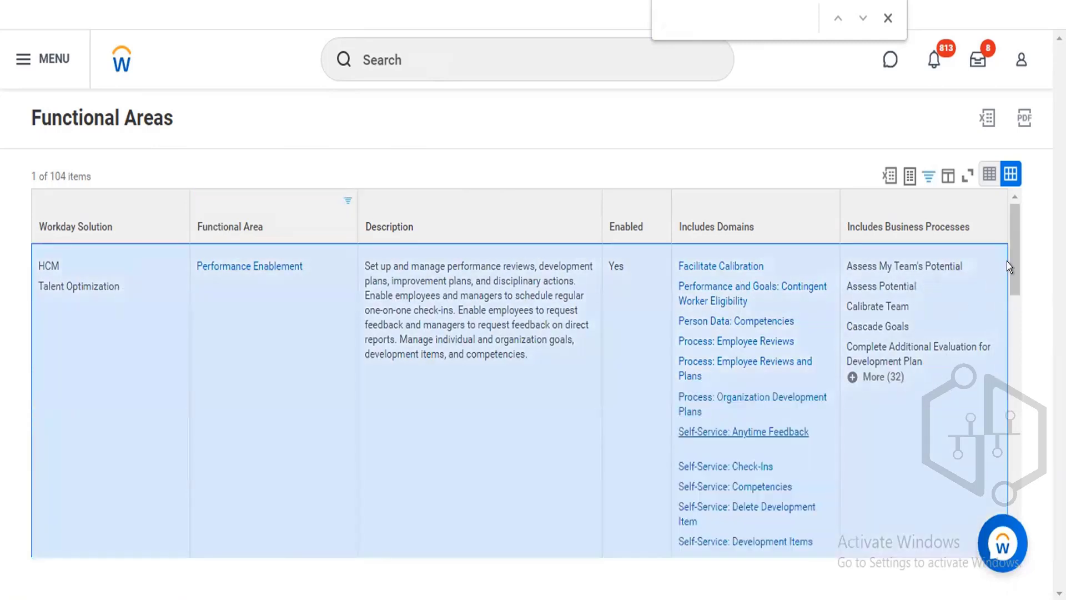
drag(1008, 265, 937, 363)
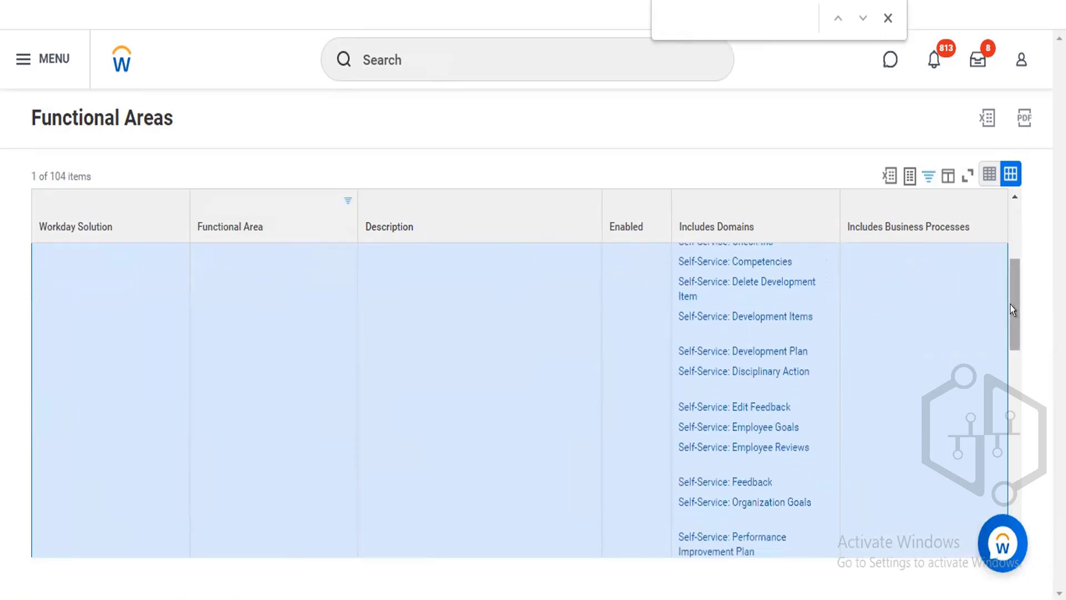
drag(1010, 305, 1010, 340)
scroll(1009, 340, down, 1)
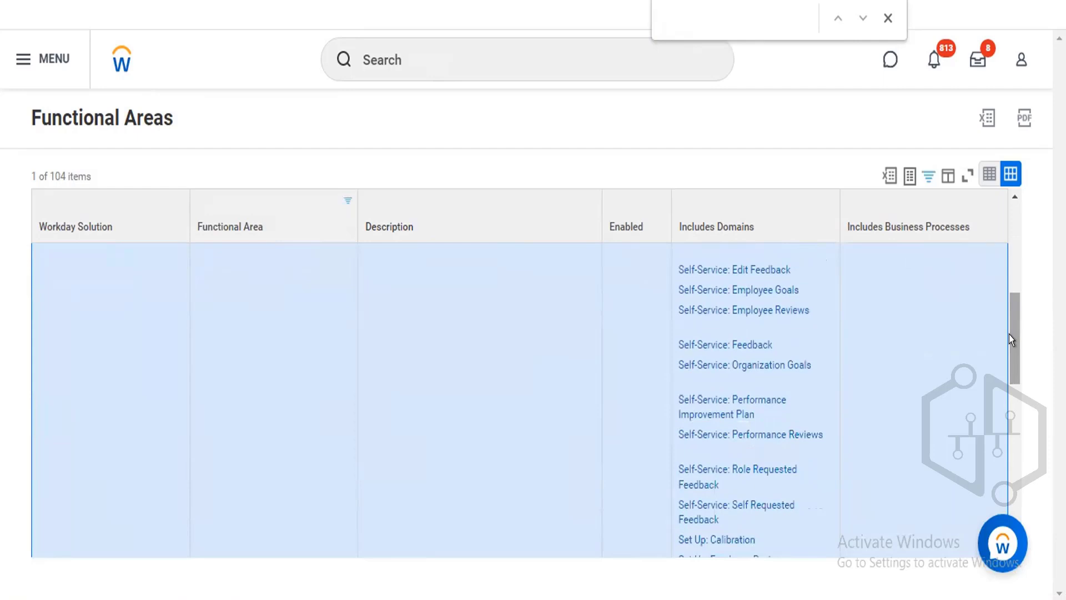
scroll(1008, 372, down, 2)
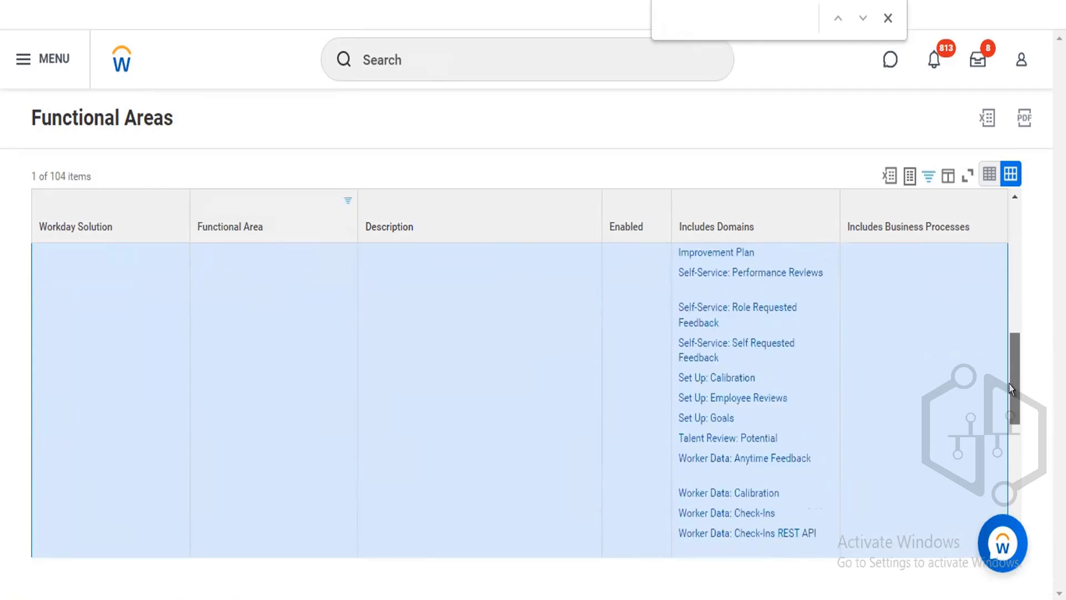
scroll(1008, 384, down, 3)
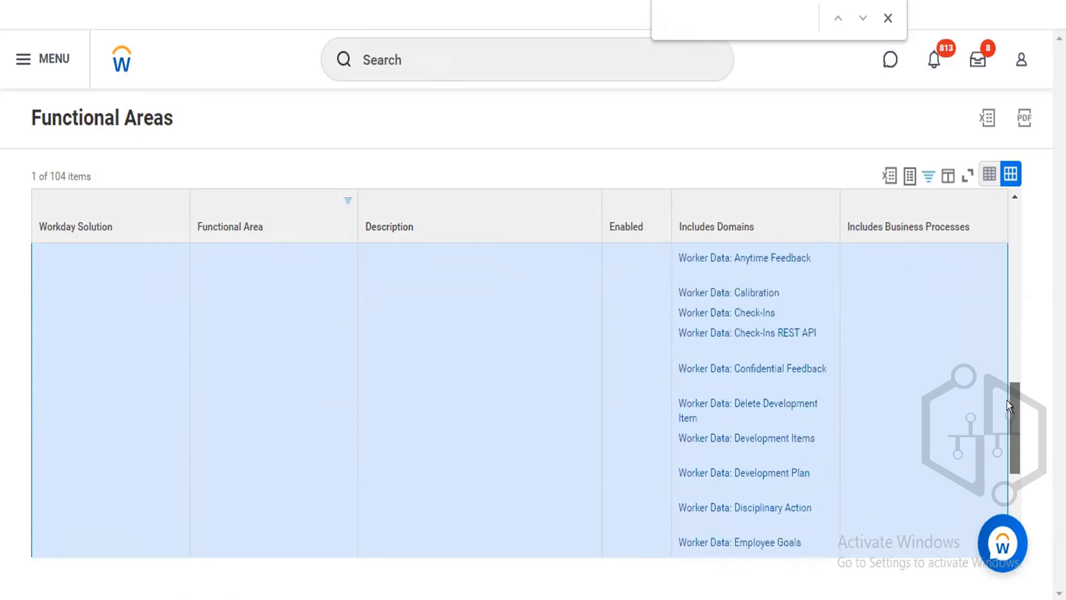
drag(1014, 225, 1014, 196)
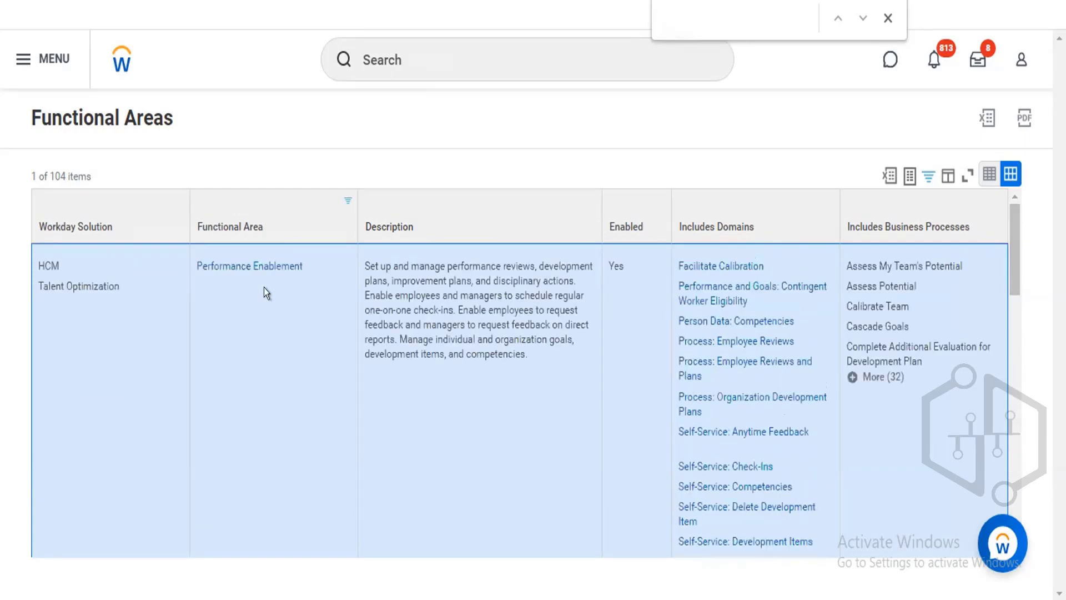
Open the domain security policies for the Performance Enablement functional area.
mouse_move(309, 263)
click(309, 266)
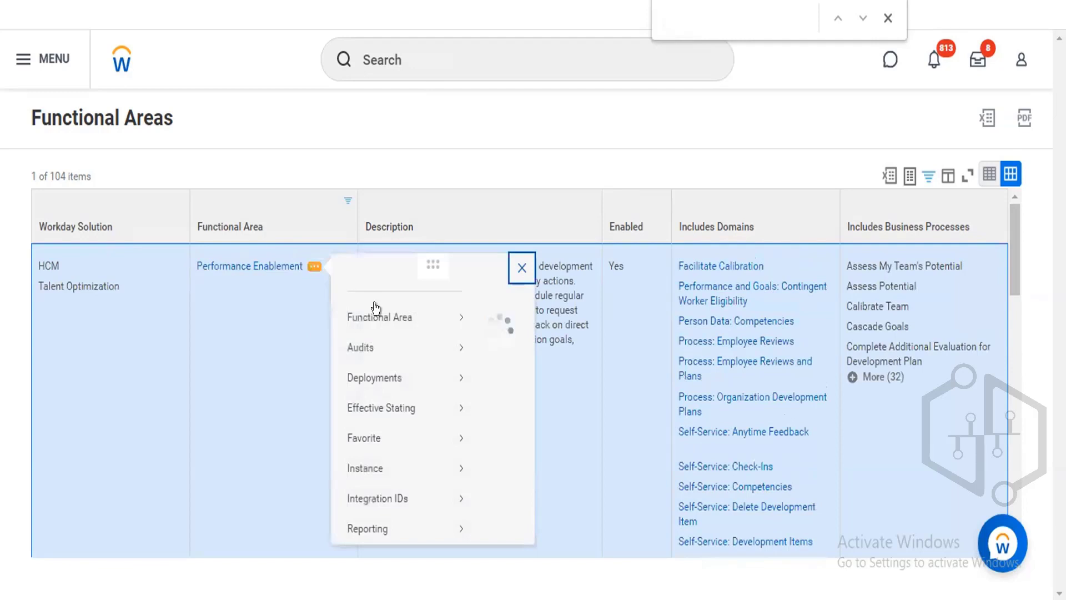
mouse_move(383, 330)
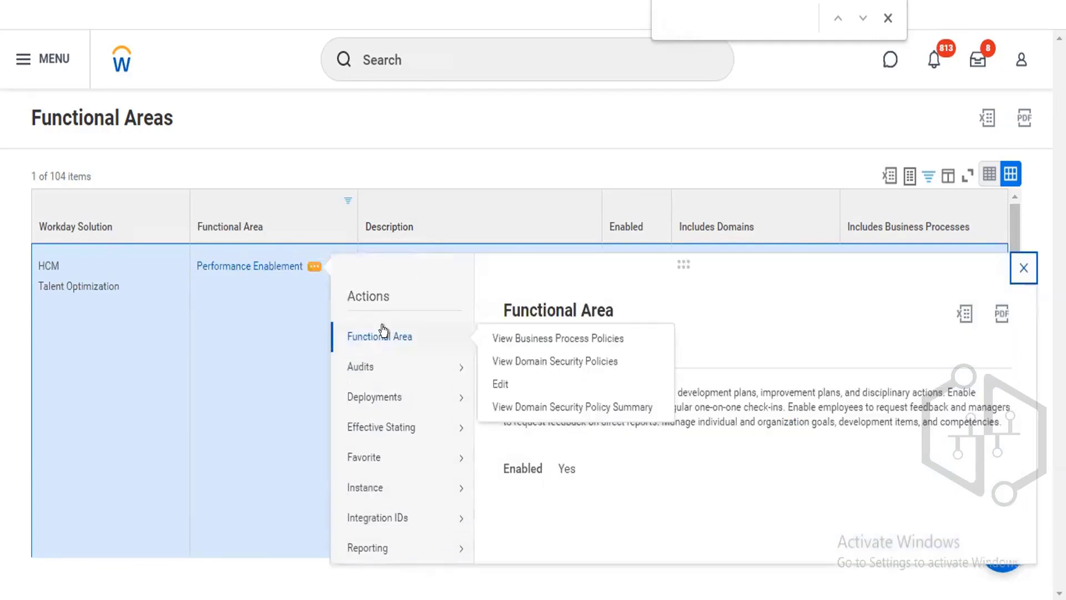
click(525, 361)
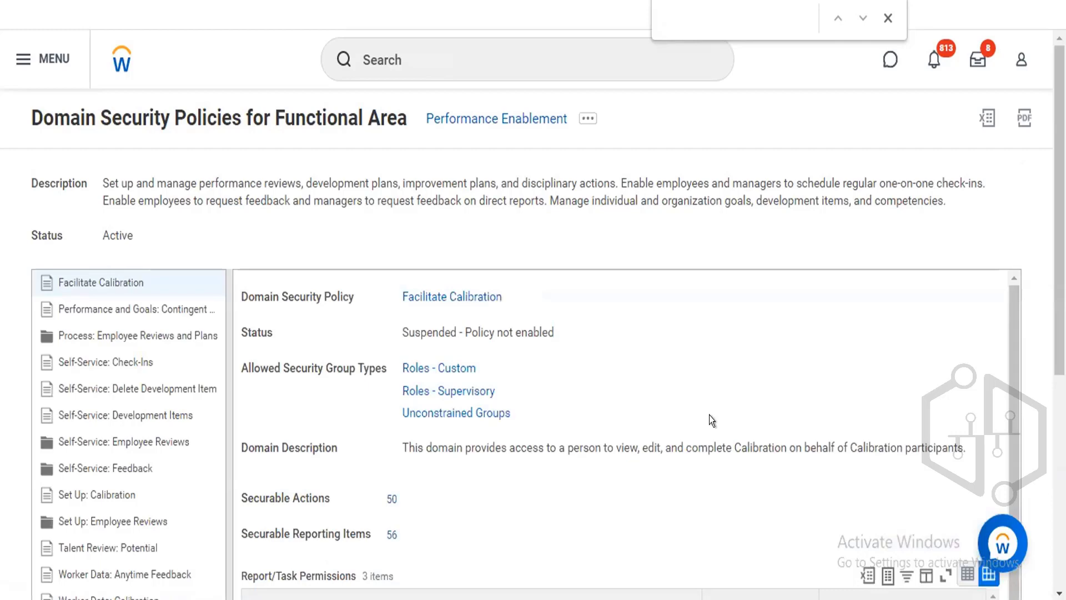
Return to the home page, reopen the Add Goal to Employees task from recent searches, and cancel it.
click(109, 54)
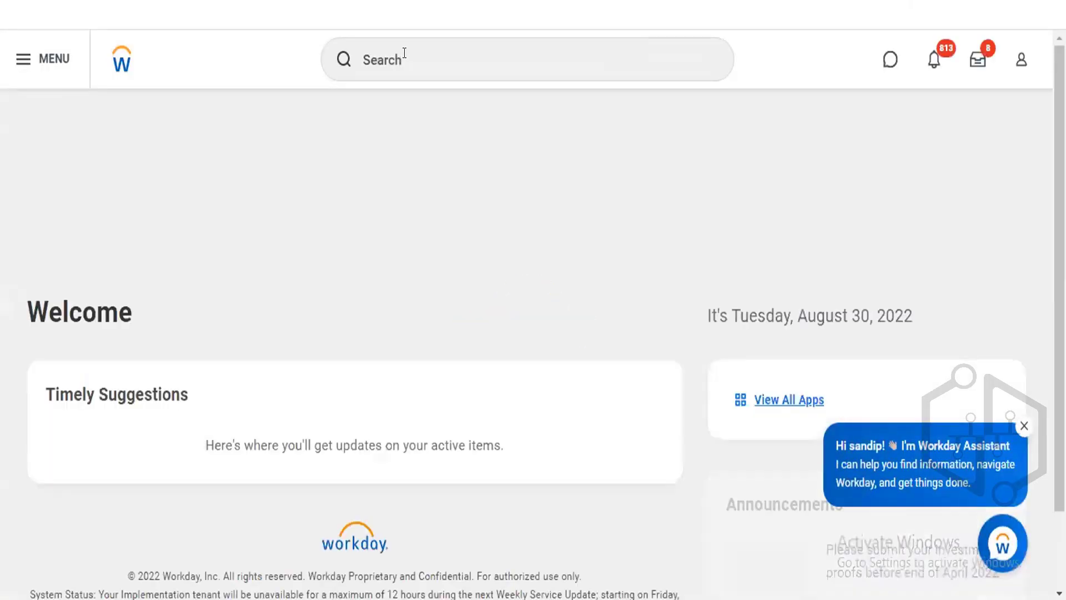
click(404, 53)
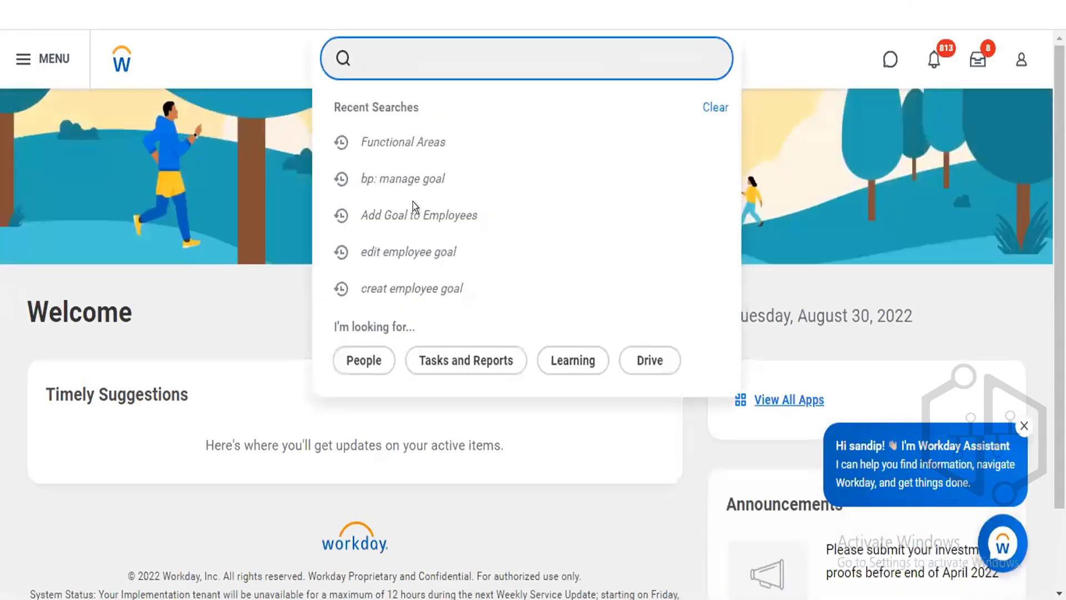
click(418, 213)
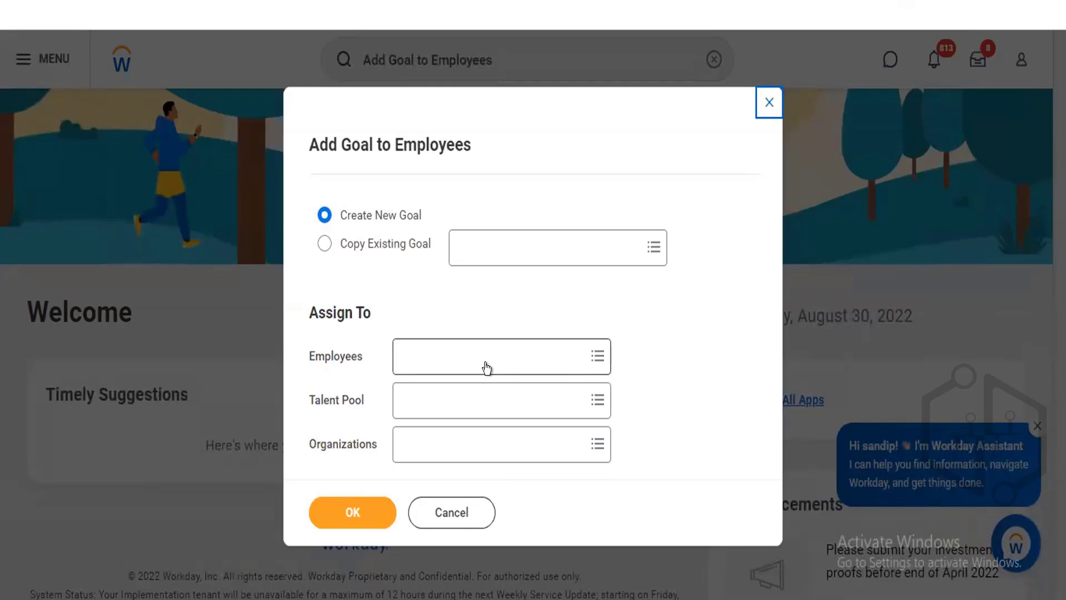
click(448, 509)
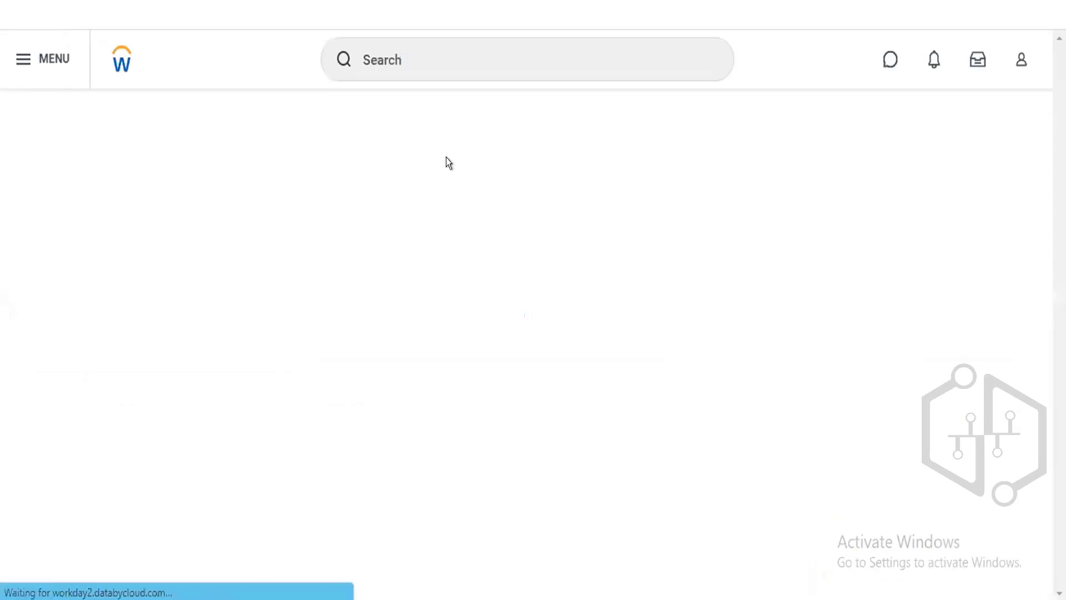
Search for view goals, open the View Goals task, browse the Worker prompt, and cancel the dialog.
click(438, 66)
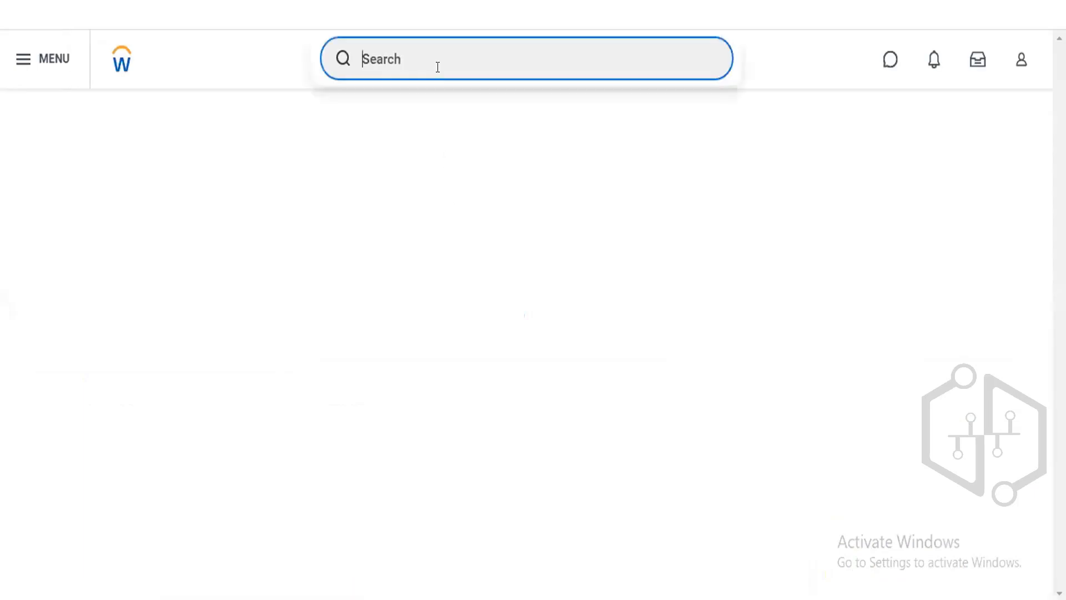
text(view)
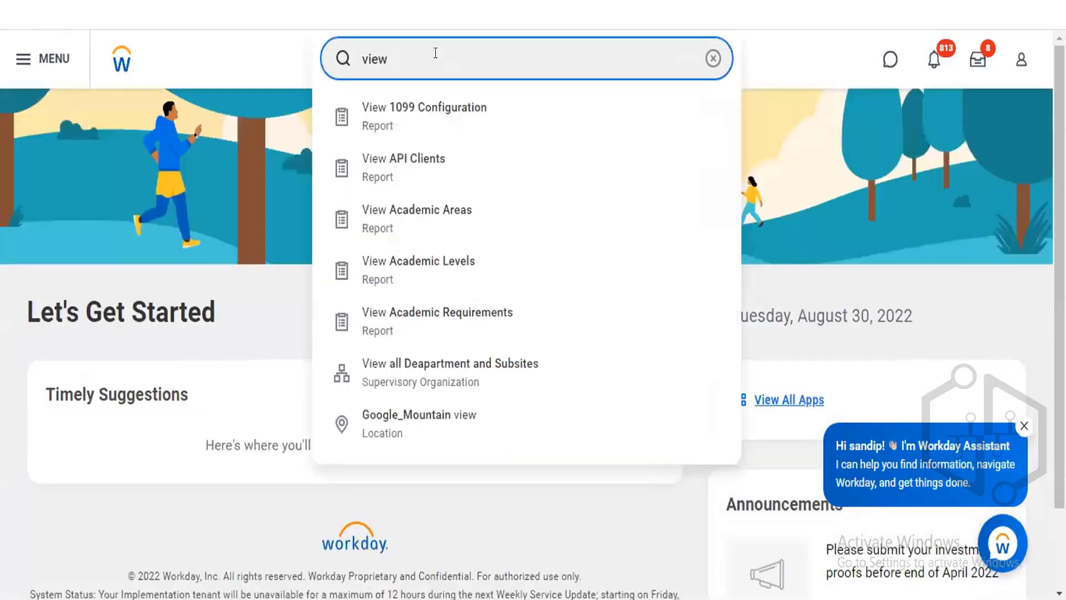
text( goals)
click(411, 126)
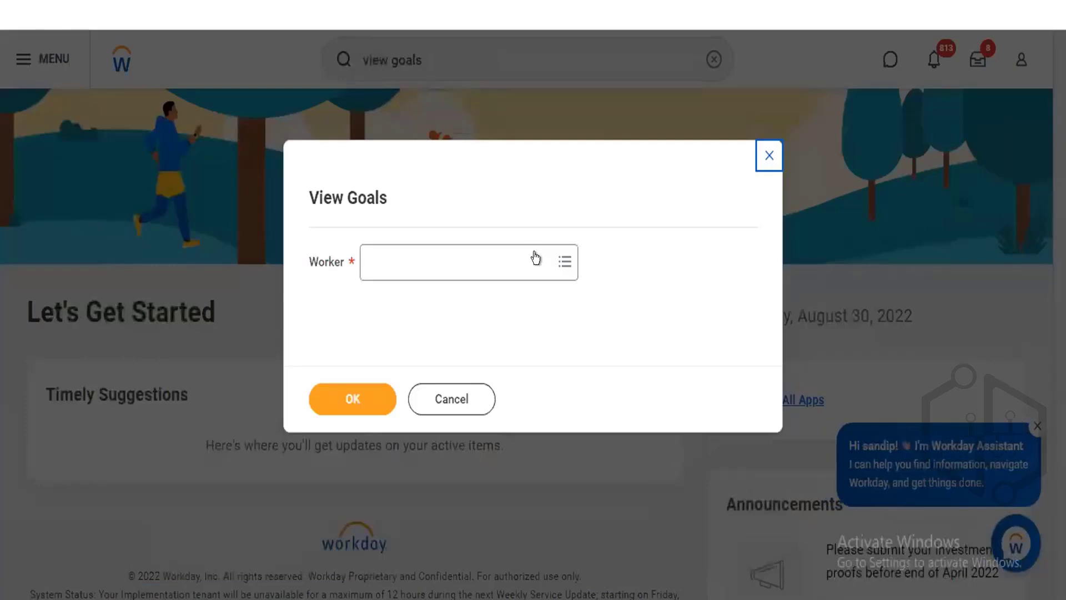
click(535, 258)
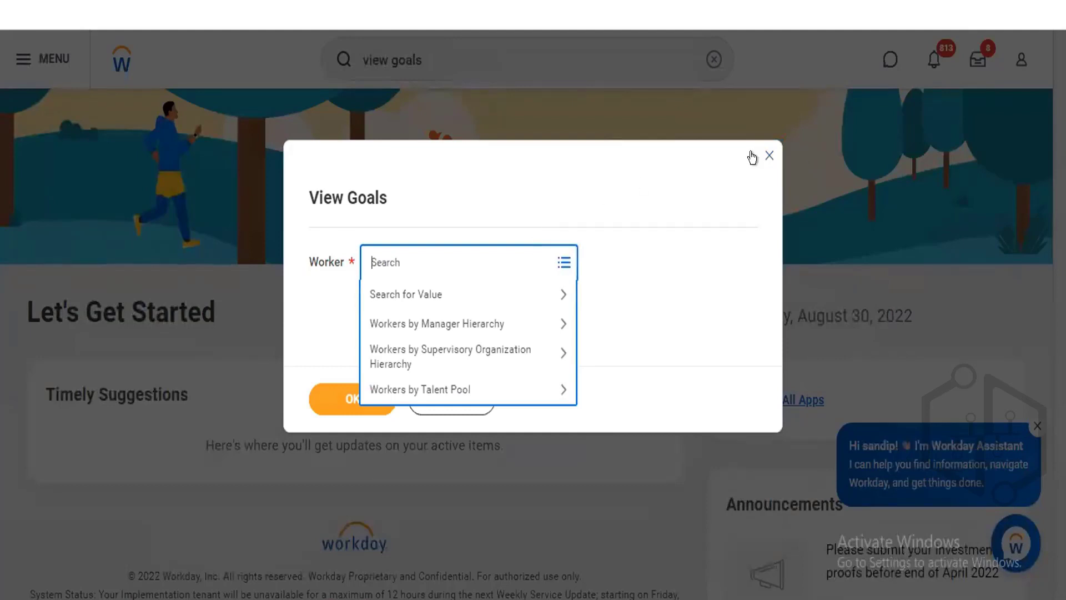
click(659, 154)
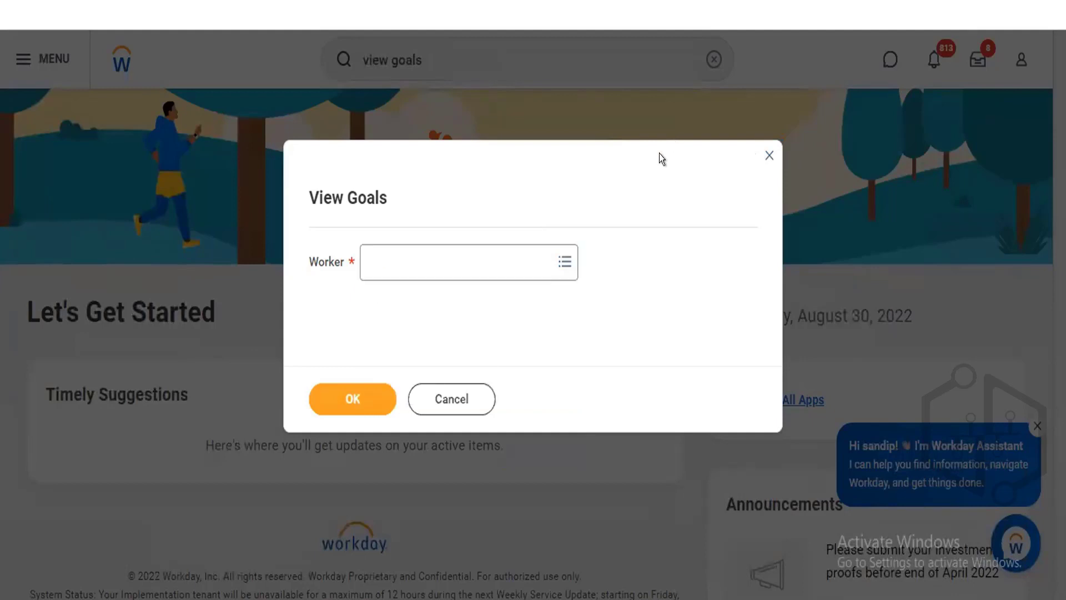
click(452, 389)
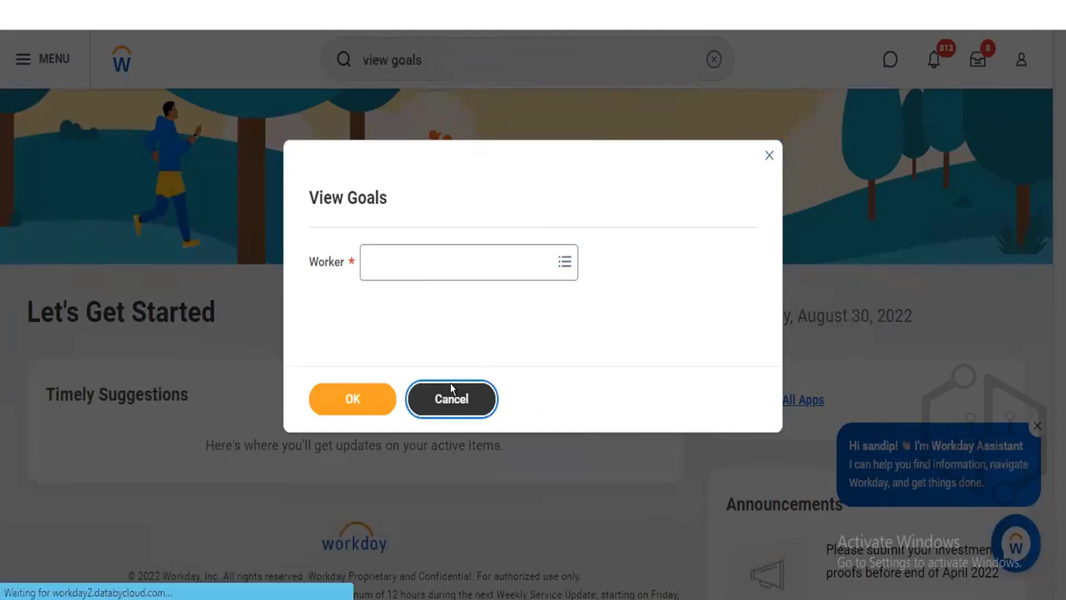